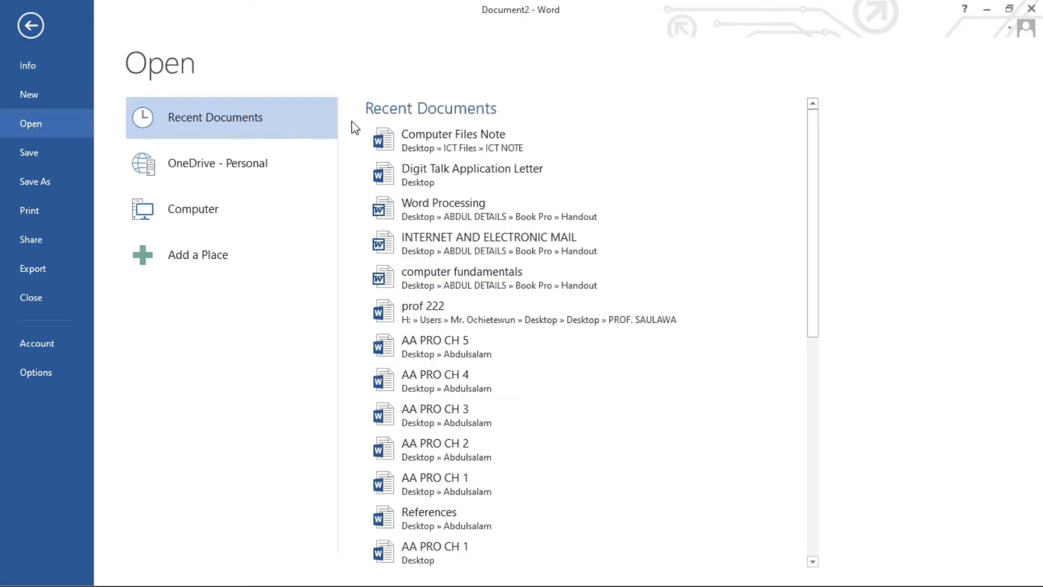
Open 'Computer Files Note' from Recent Documents and clear the text selection.
left_click(467, 139)
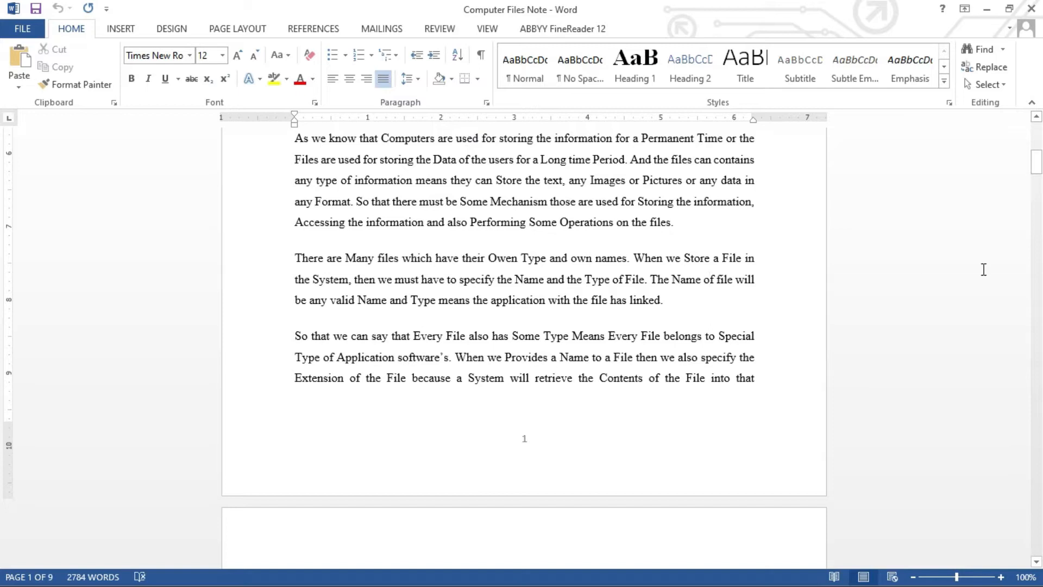
left_click_drag(1035, 163, 1035, 136)
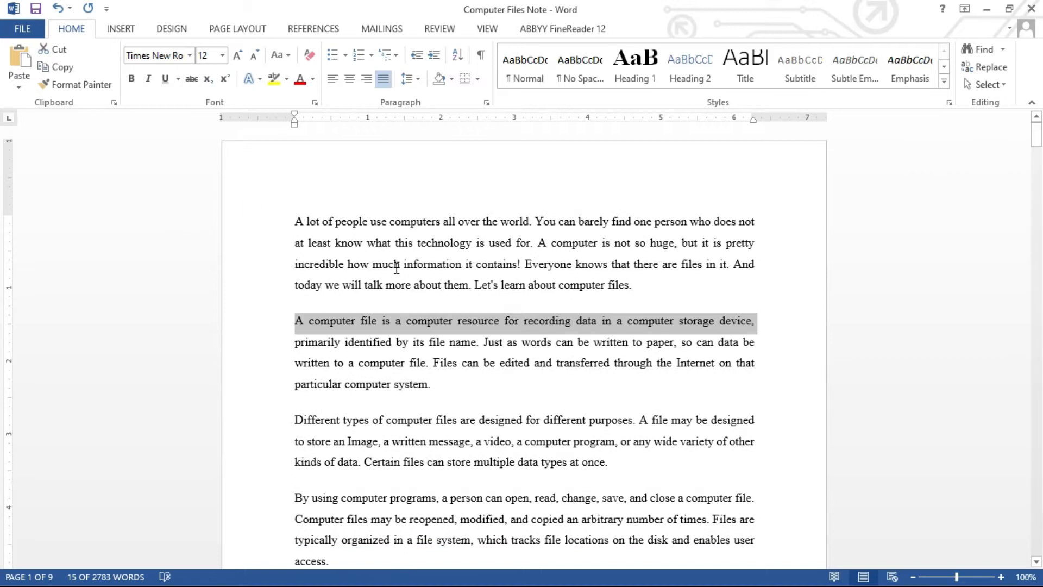
left_click(396, 267)
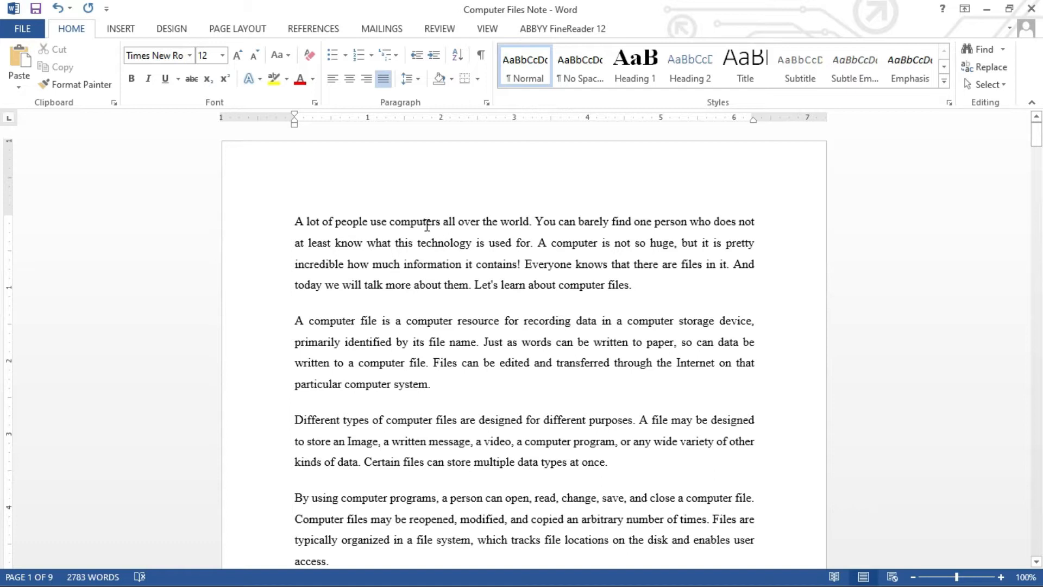
left_click(296, 222)
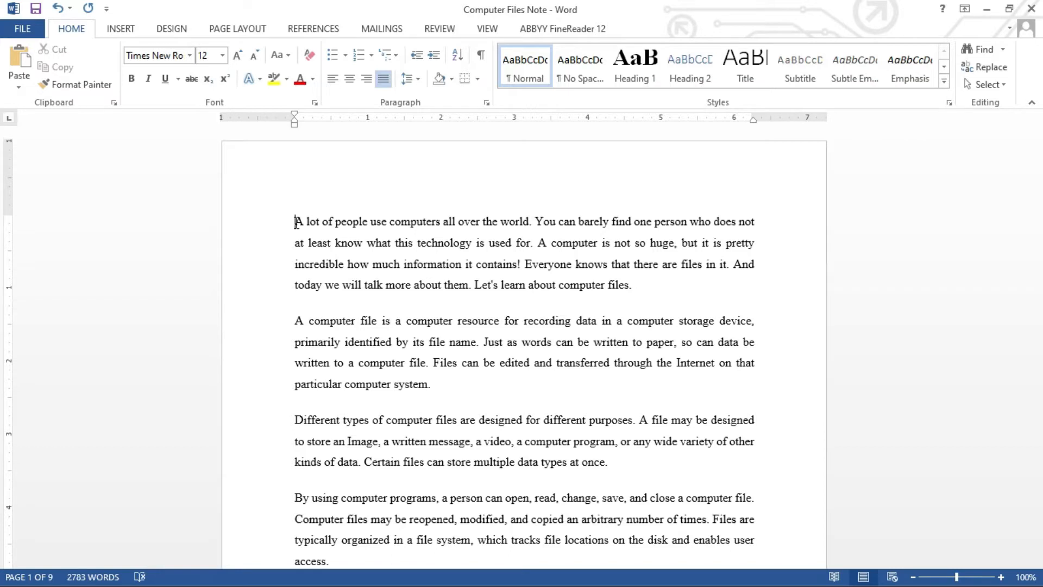
Select the opening paragraph's first line, from 'A lot' through 'does not', using Shift+Right.
left_click_drag(296, 222, 755, 217)
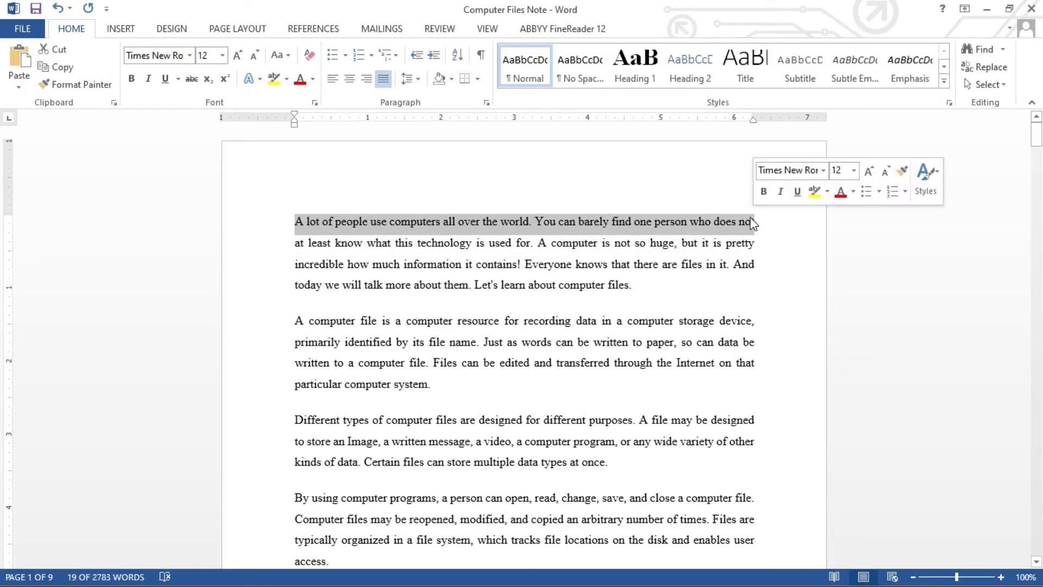
left_click(300, 227)
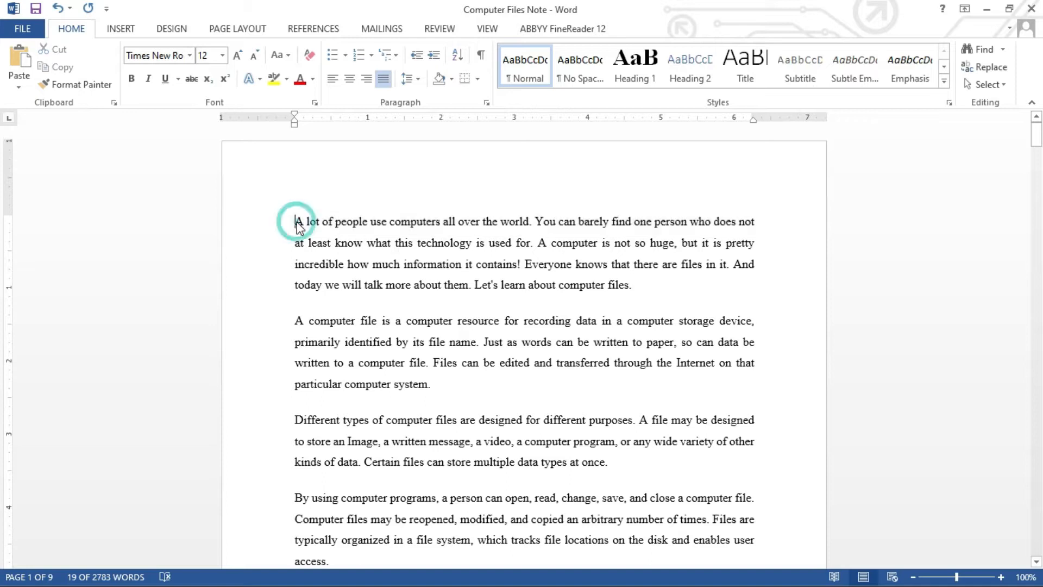
left_click(296, 223)
left_click_drag(296, 222, 753, 232)
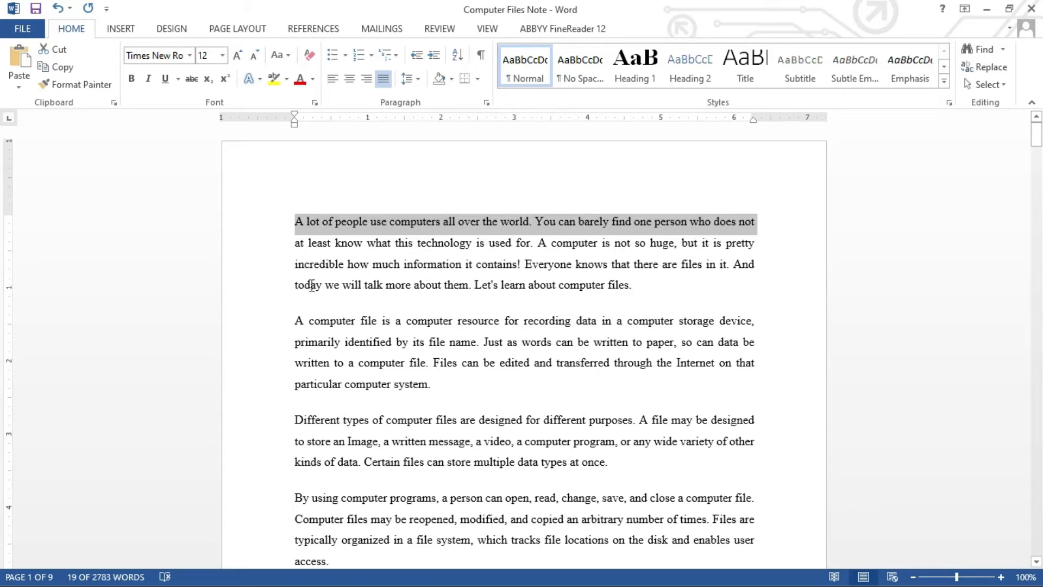
left_click(298, 220)
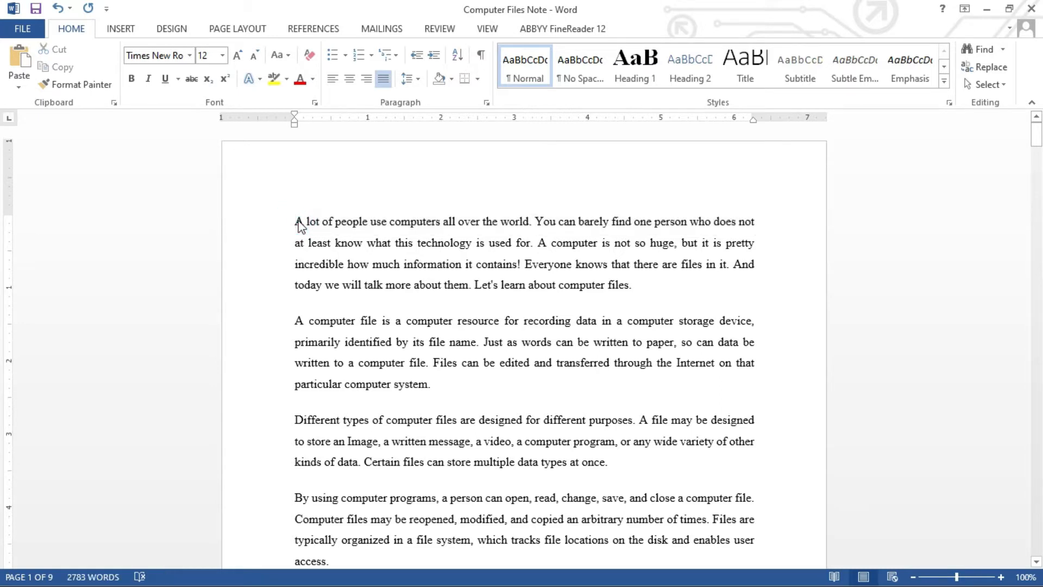
left_click(297, 220)
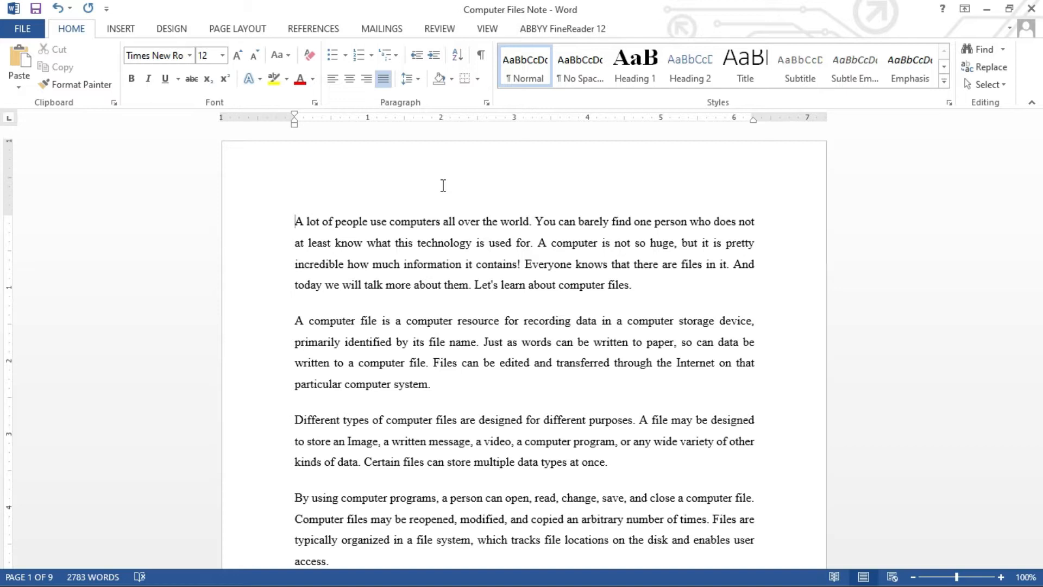
key("shift+Right")
key("shift+Right")
key("shift+Right")
key("shift+Right")
key("shift+Right")
key("shift+Right")
key("shift+Right")
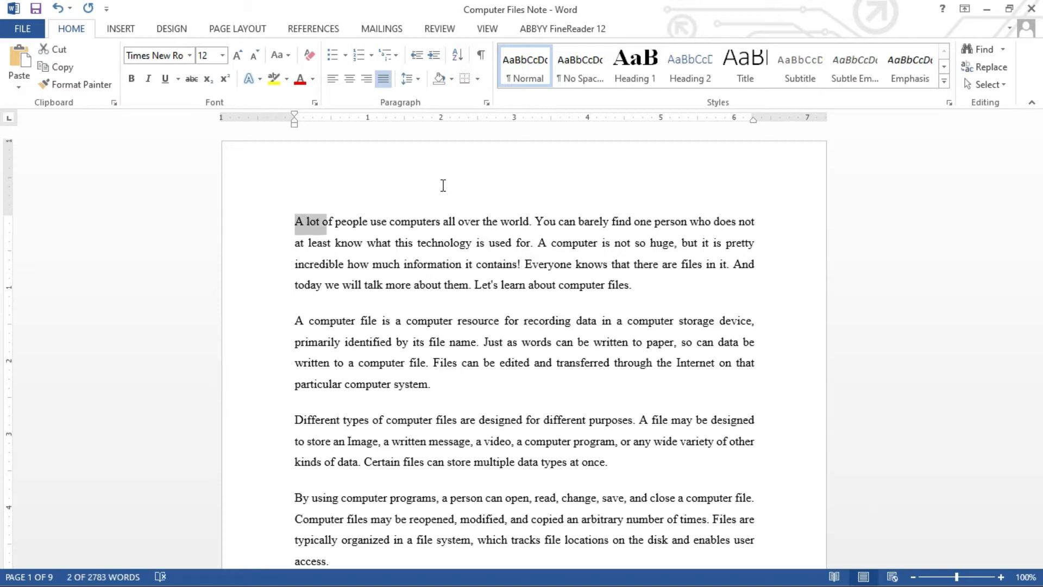
key("shift+Right")
key("shift+Right")
key("shift+Right")
key("shift+Right")
key("shift+Right")
key("shift+Right")
key("shift+Right")
key("shift+Right")
key("shift+Right")
key("shift+Right")
key("shift+Right")
key("shift+Right")
key("shift+Right")
key("shift+Right")
key("shift+Right")
key("shift+Right")
key("shift+Right")
key("shift+Right")
key("shift+Right")
key("shift+Right")
key("shift+Right")
key("shift+Right")
key("shift+Right")
key("shift+Right")
key("shift+Right")
key("shift+Right")
key("shift+Right")
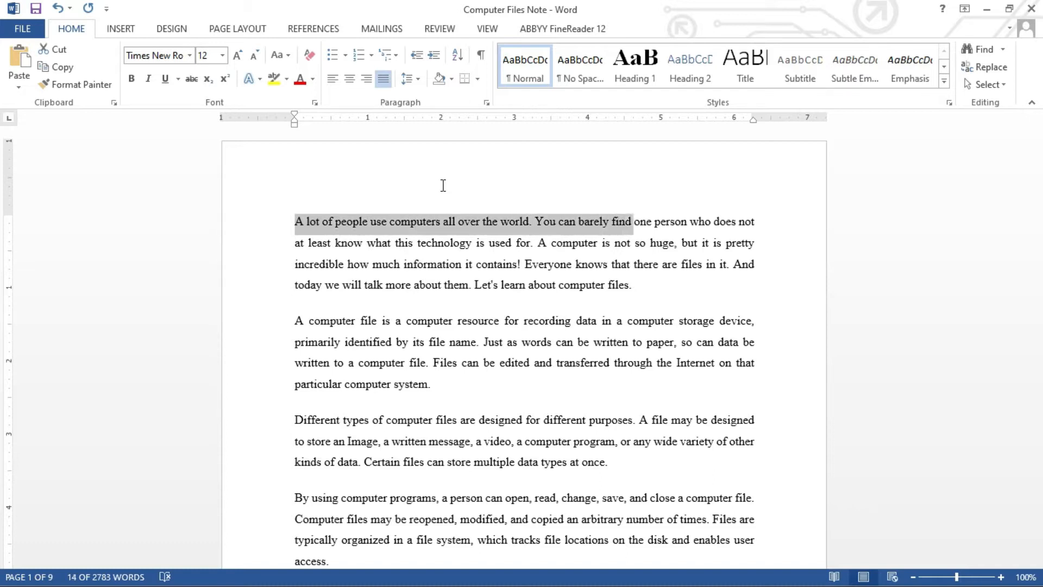
key("shift+Right")
key("shift+Right")
key("shift+Right")
key("shift+Right")
key("shift+Right")
key("shift+Right")
key("shift+Right")
key("shift+Right")
key("shift+Right")
key("shift+Right")
key("shift+Right")
key("shift+Right")
key("shift+Right")
key("shift+Right")
key("shift+Right")
key("shift+Right")
key("shift+Right")
key("shift+Right")
key("shift+Right")
key("shift+Right")
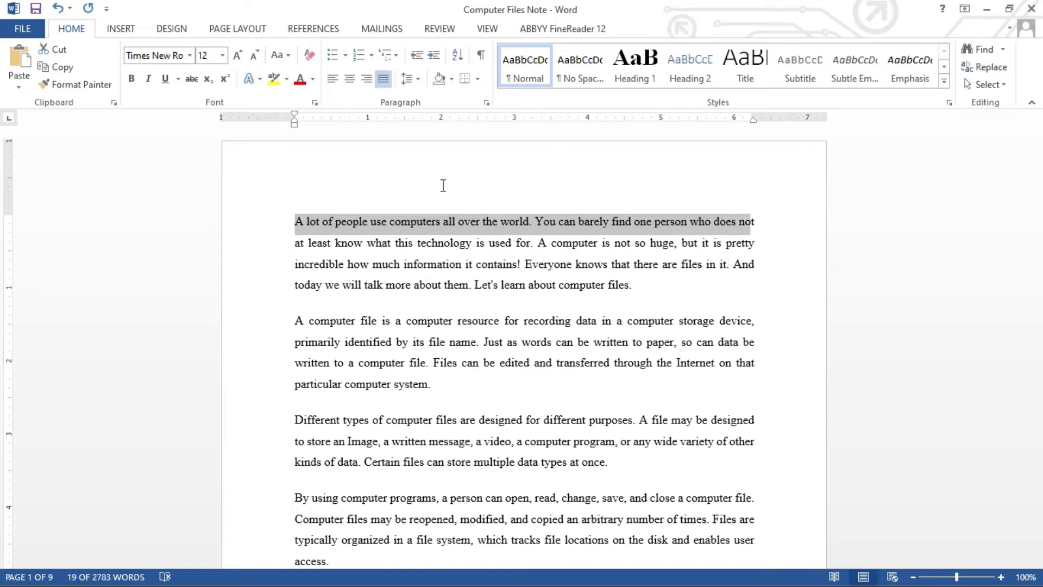
key("shift+Right")
Left-align the first three justified paragraphs with Ctrl+L.
left_click(399, 229)
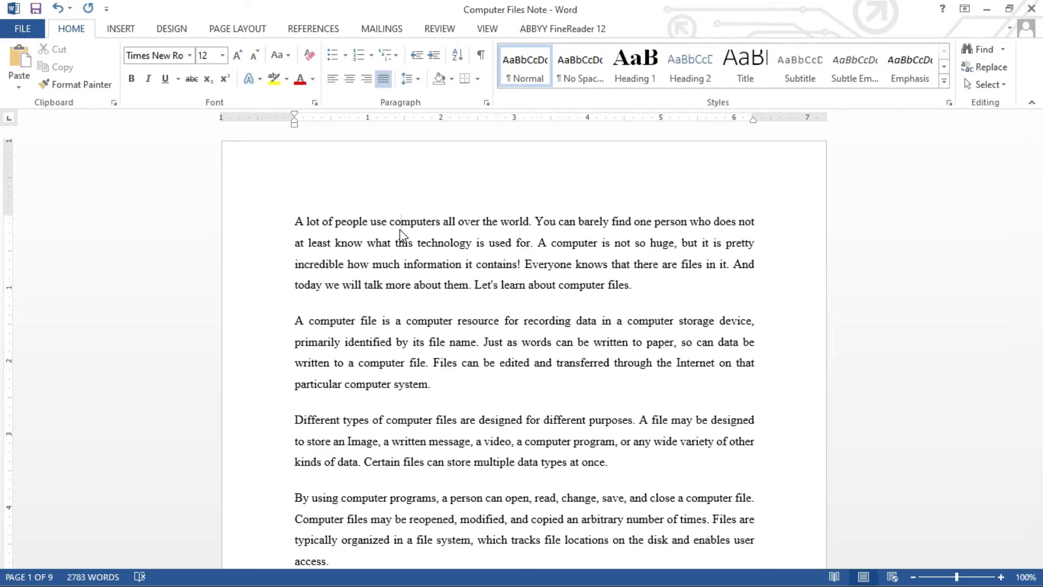
left_click_drag(294, 227, 467, 485)
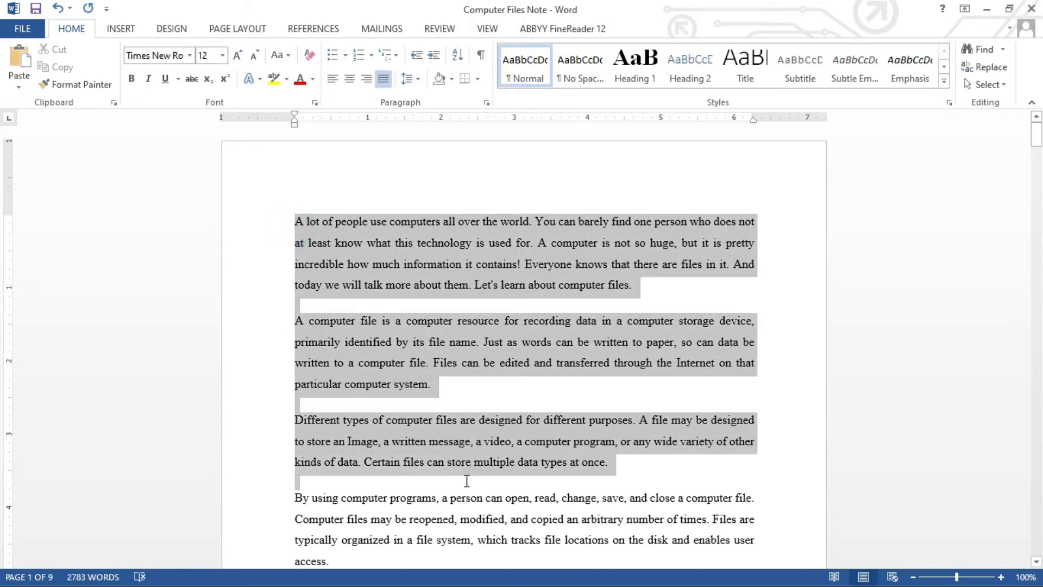
key("ctrl+l")
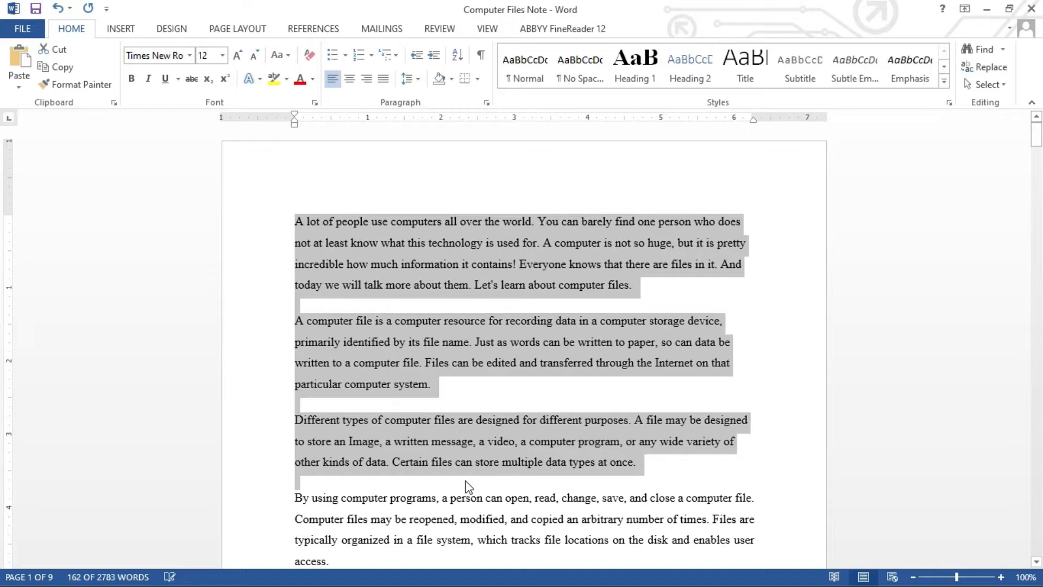
left_click(531, 351)
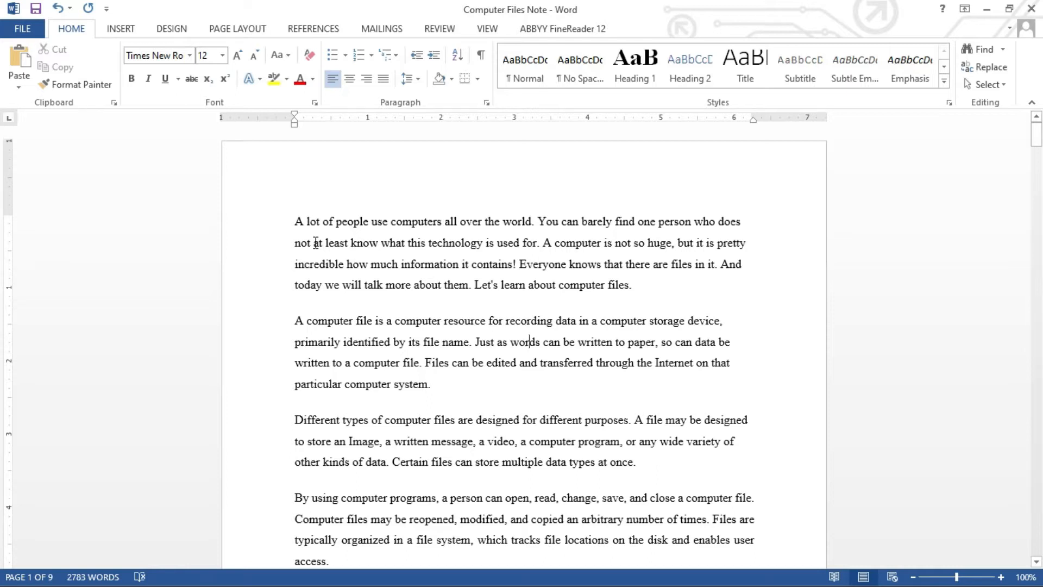
left_click(190, 55)
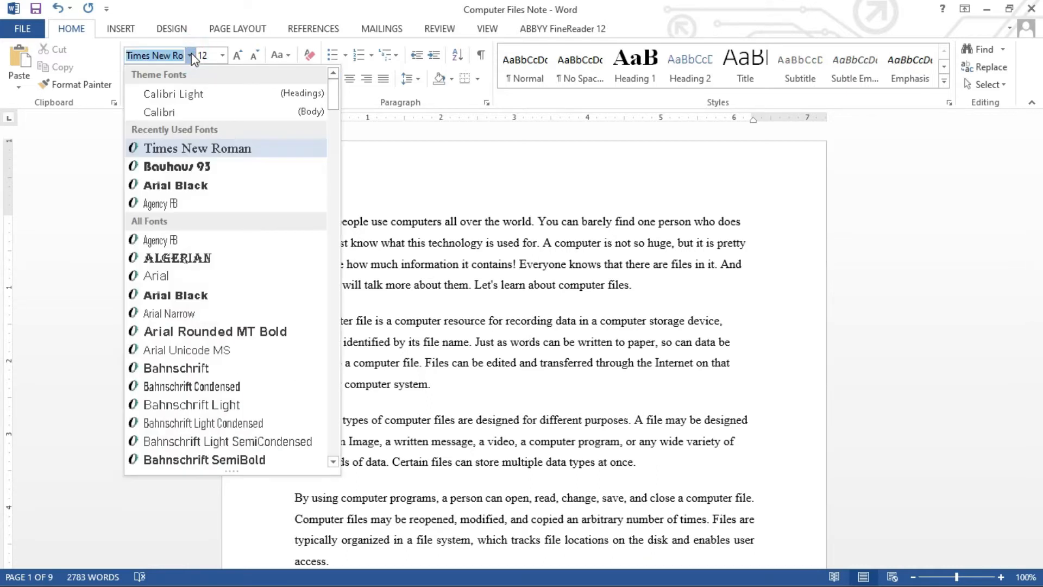
left_click(222, 54)
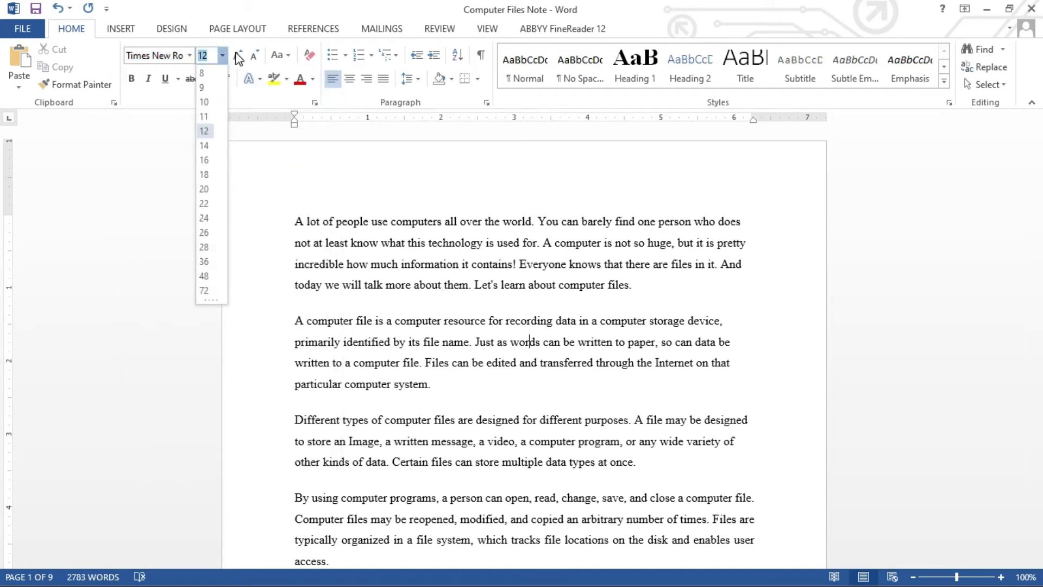
left_click(345, 231)
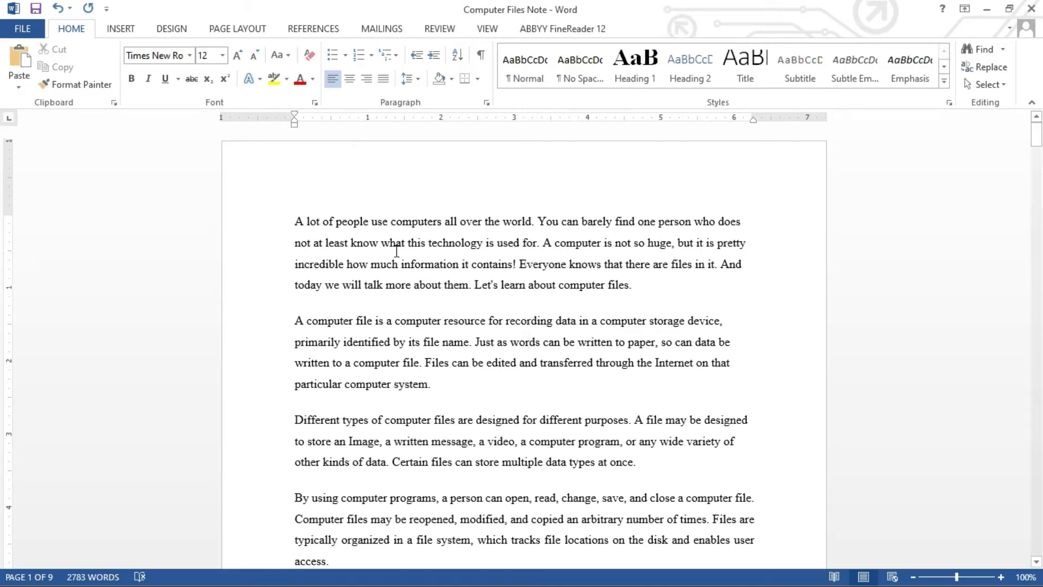
Set the whole first paragraph's font to Cambria.
left_click(295, 222)
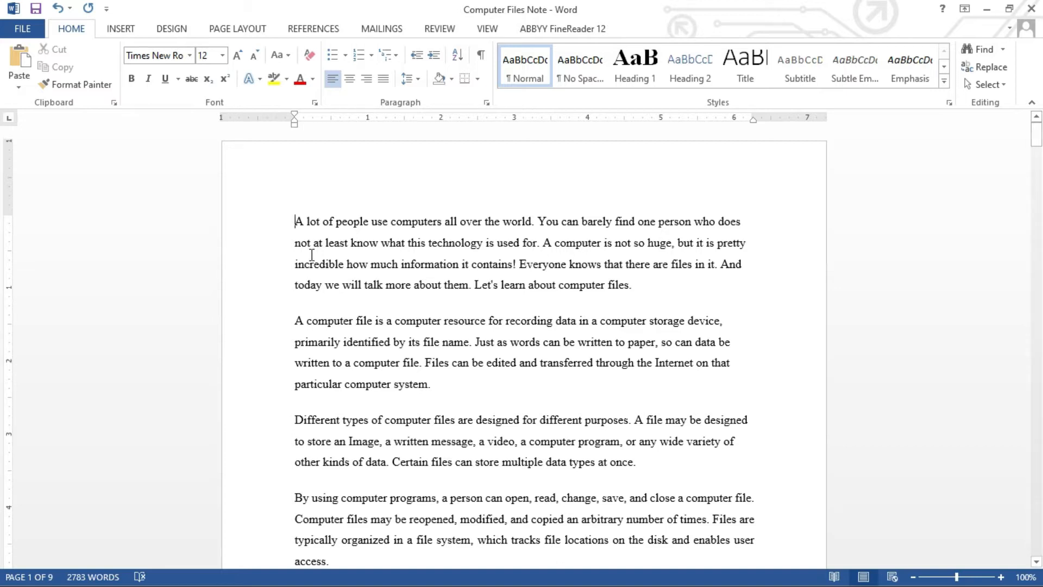
left_click_drag(294, 221, 634, 286)
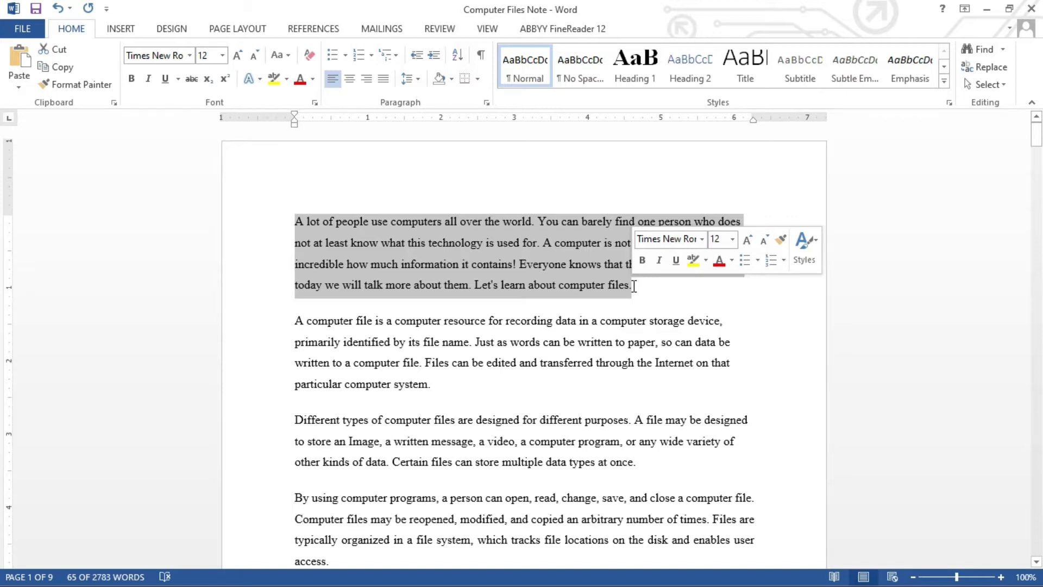
left_click(189, 56)
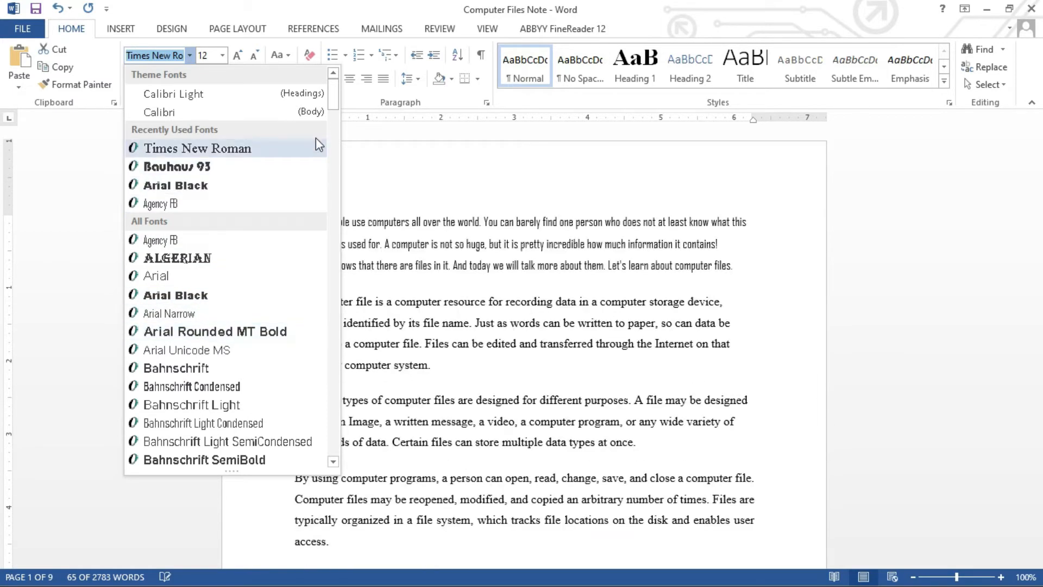
left_click_drag(333, 106, 336, 154)
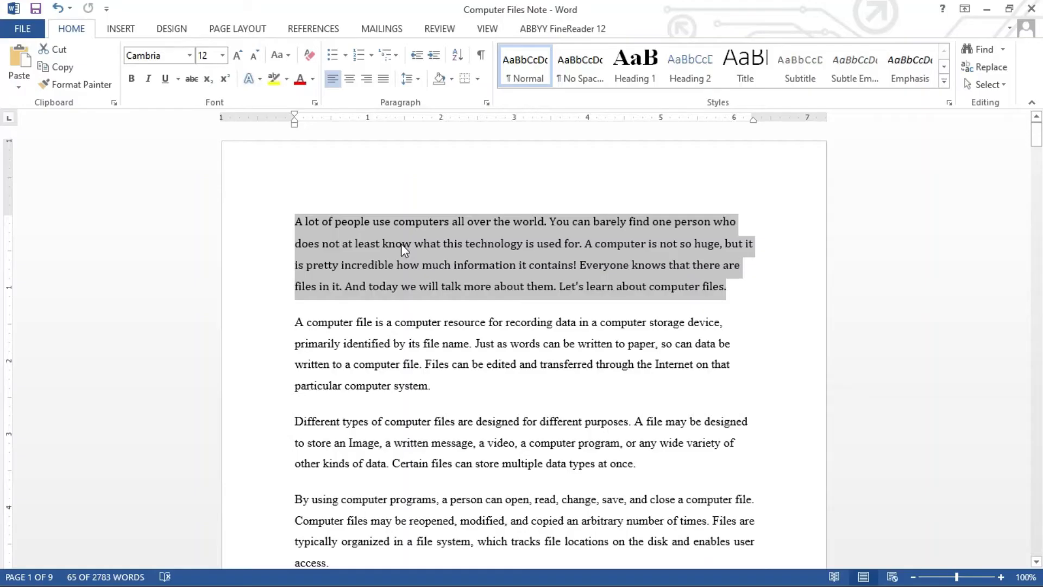
left_click(401, 244)
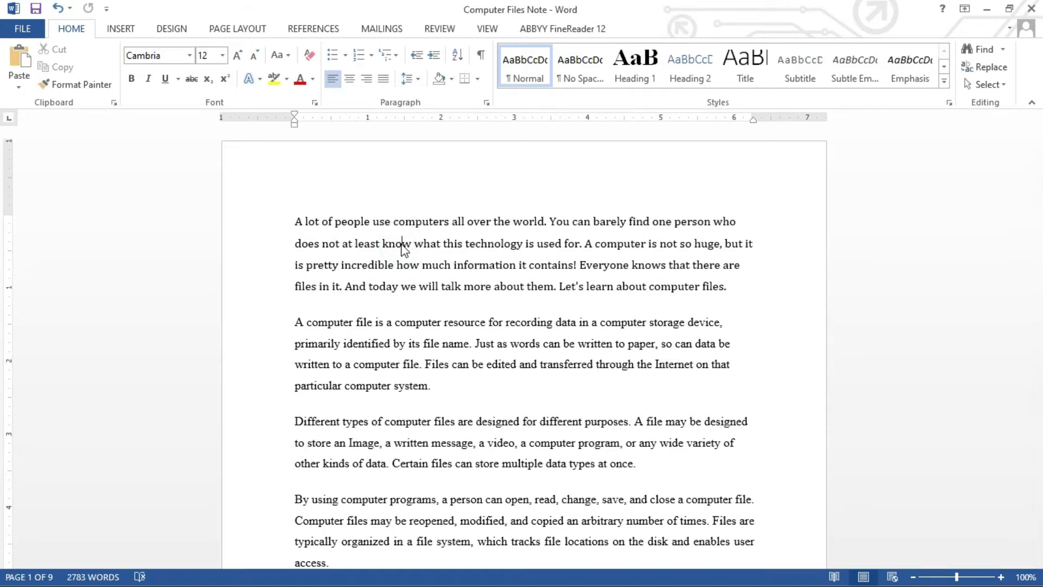
left_click(349, 251)
left_click(347, 346)
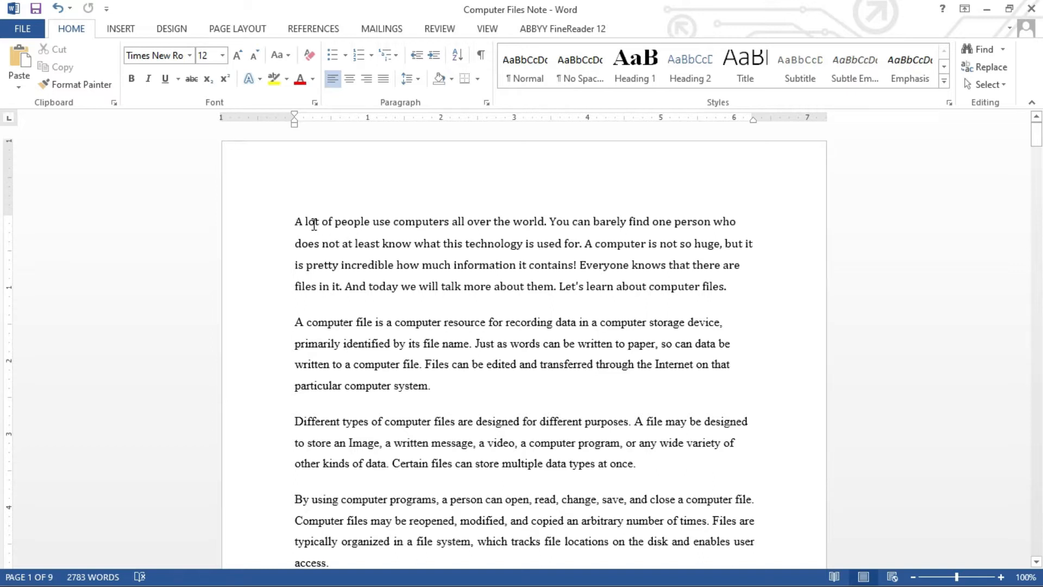
Insert a new line reading 'introduction' above the opening paragraph.
left_click(292, 223)
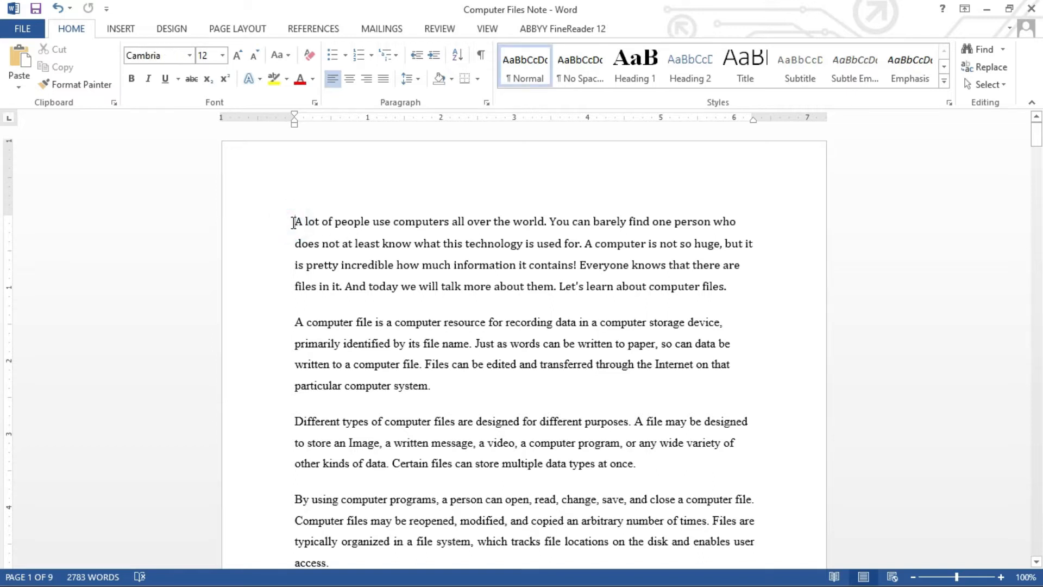
key("Return")
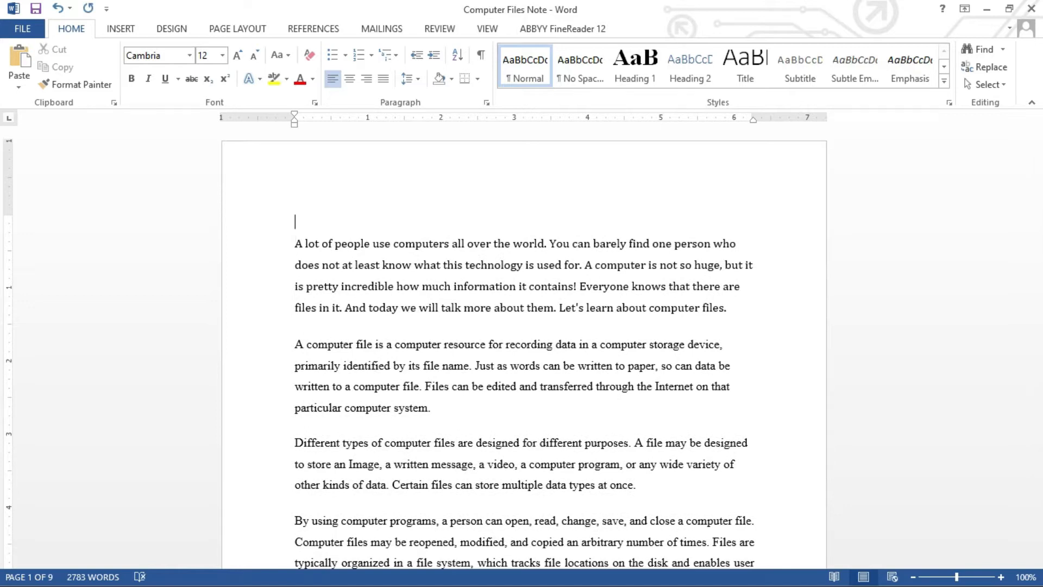
type("introduction")
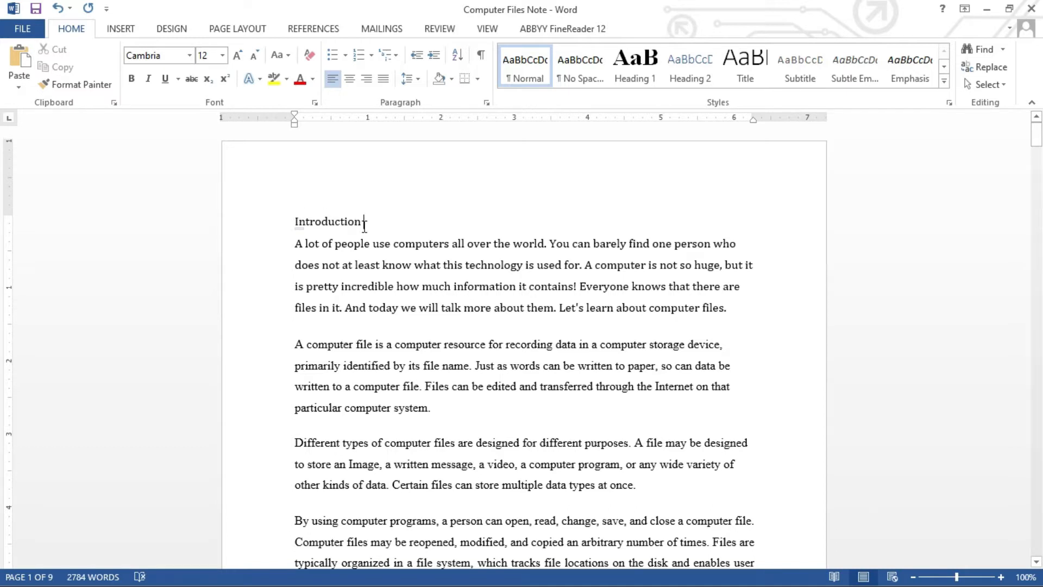
Format the Introduction heading as bold, underlined and Red.
left_click_drag(365, 226, 295, 223)
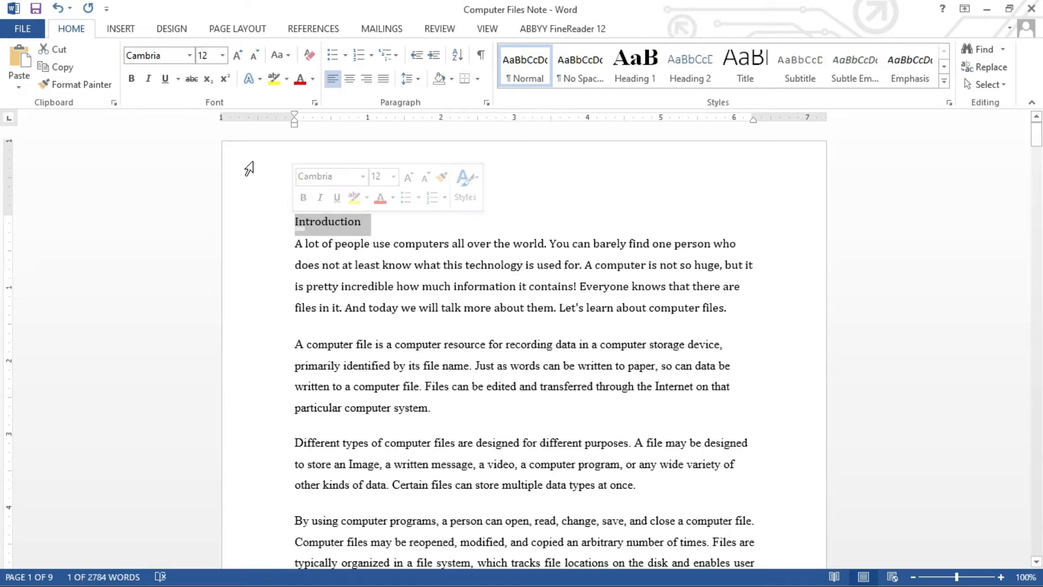
left_click(132, 81)
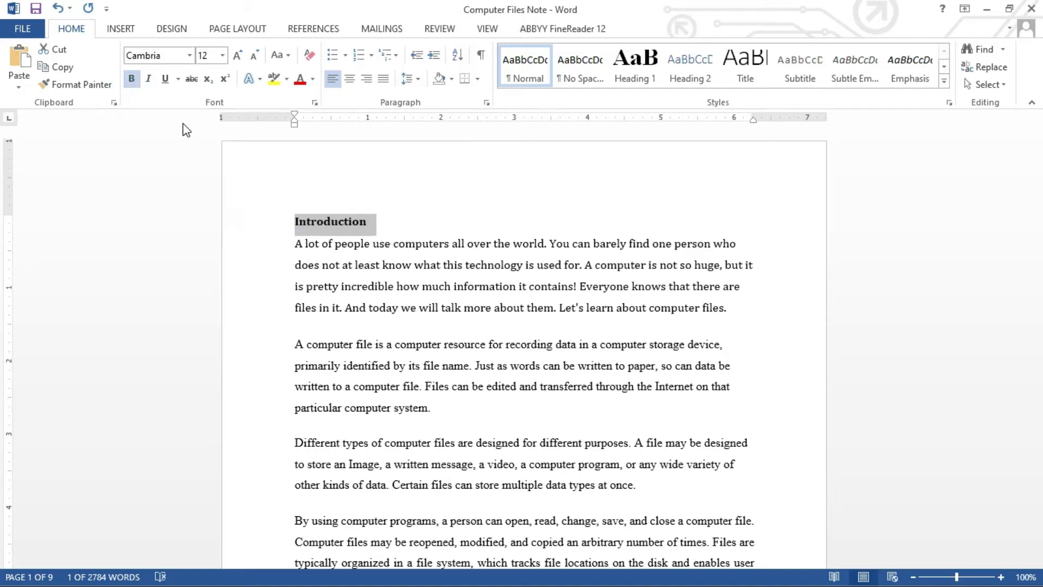
left_click(165, 80)
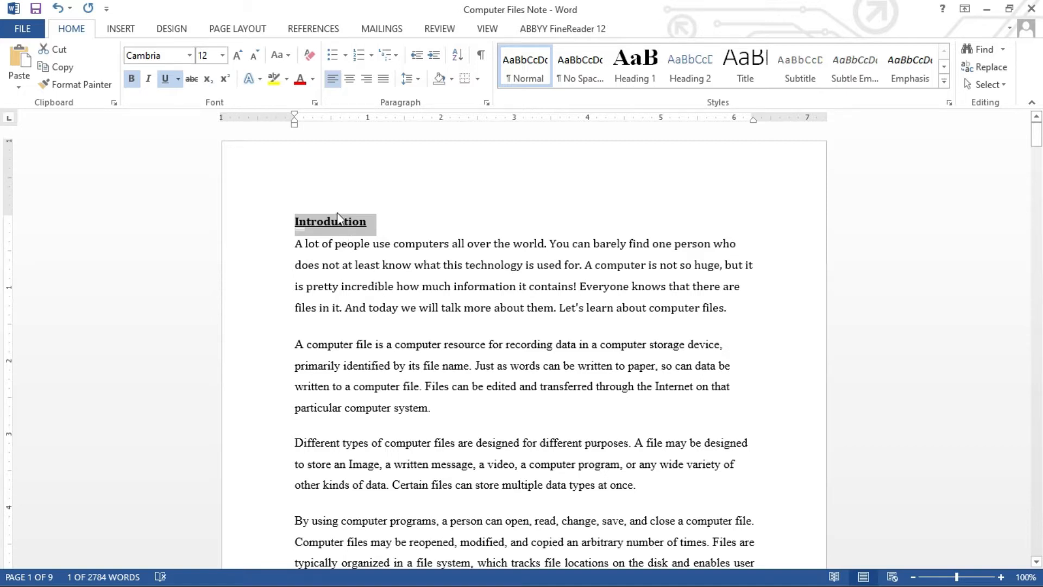
left_click(314, 81)
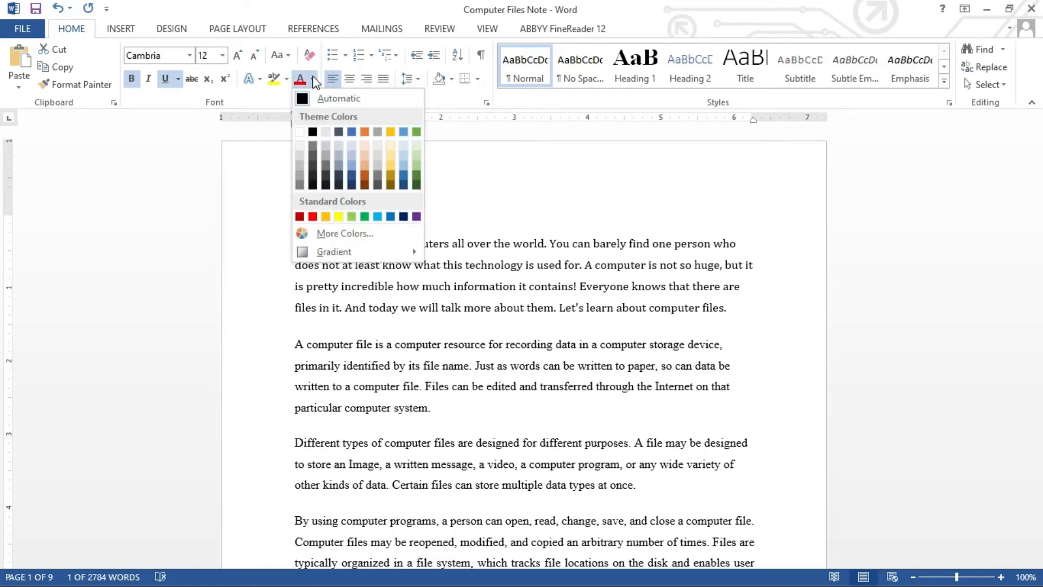
left_click(312, 217)
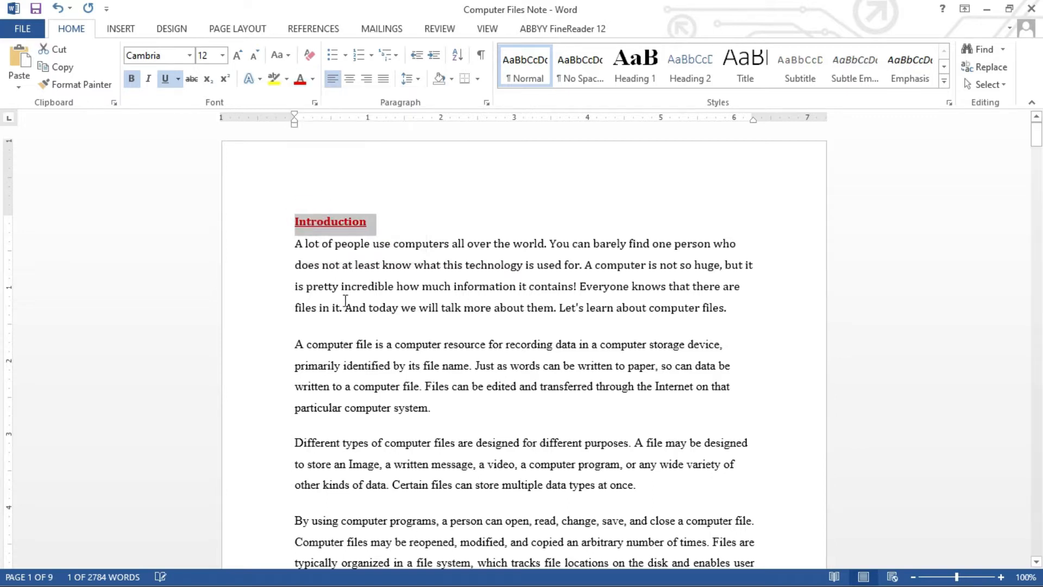
left_click(363, 245)
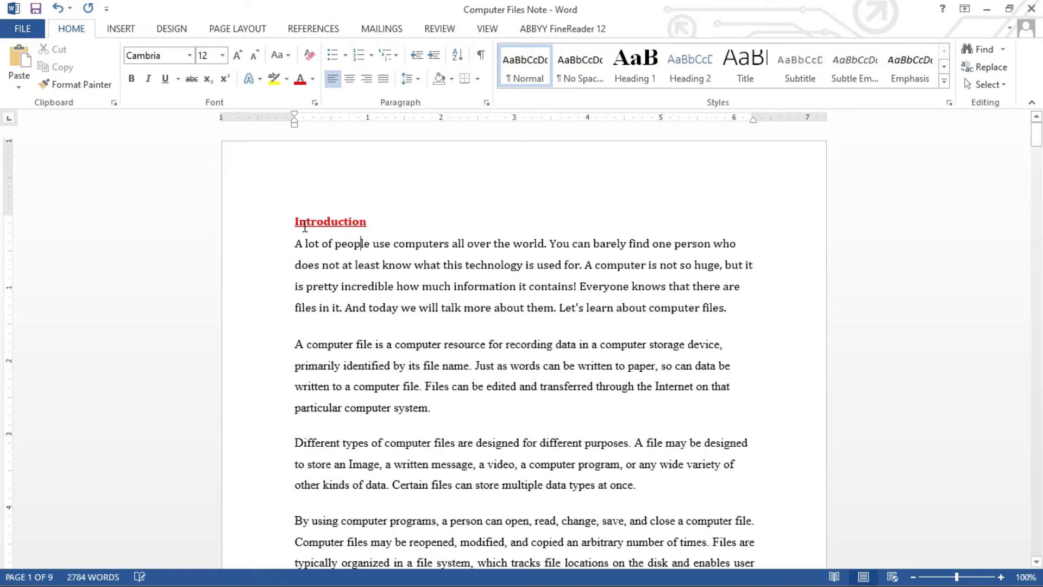
left_click_drag(295, 223, 366, 229)
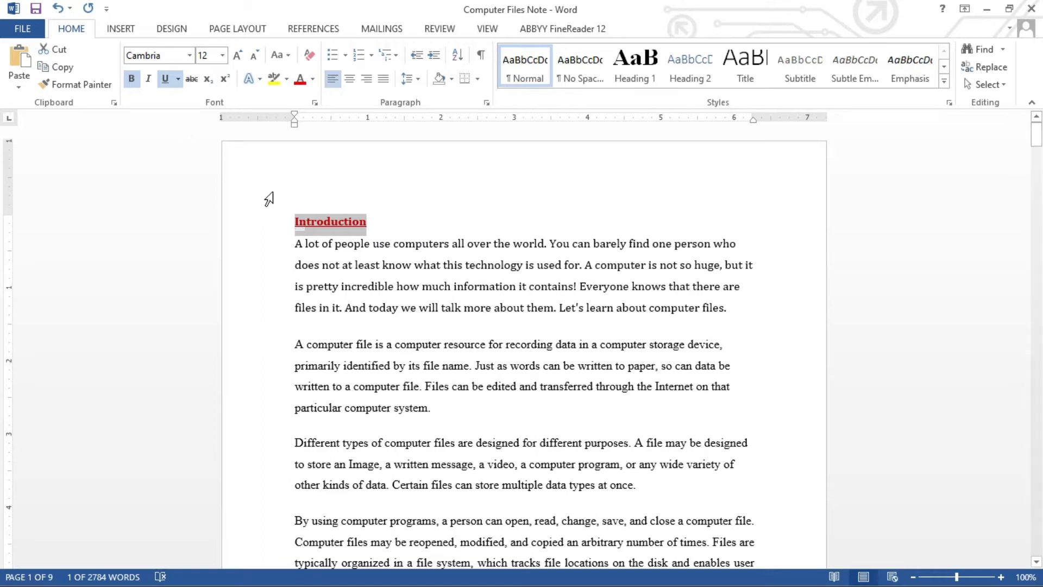
Italicize the selected Introduction heading.
left_click(149, 81)
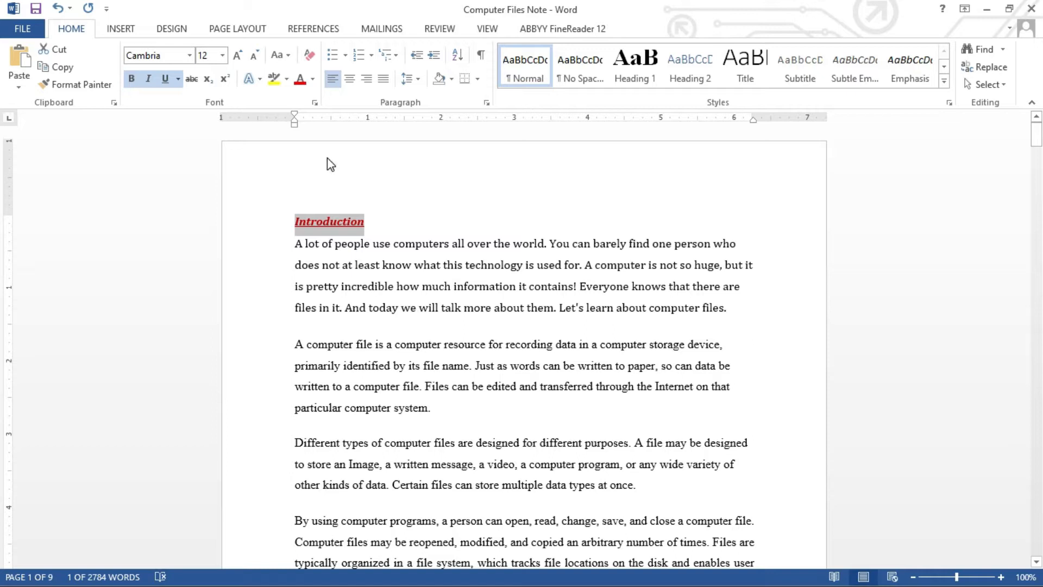
left_click(409, 253)
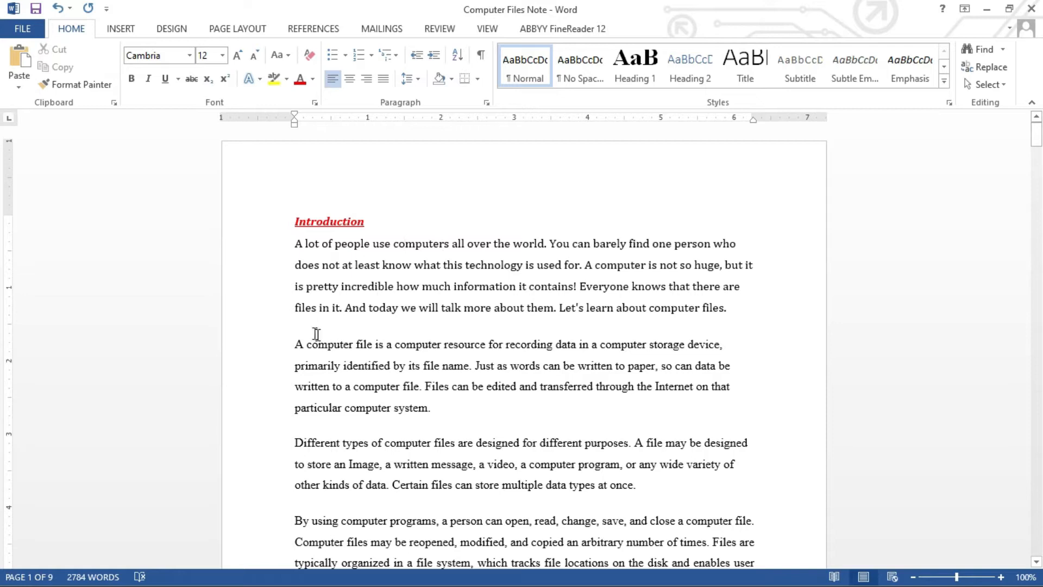
Type '32 + 42 = ?' on a new line after the first paragraph.
left_click(730, 307)
key("Return")
key("Return")
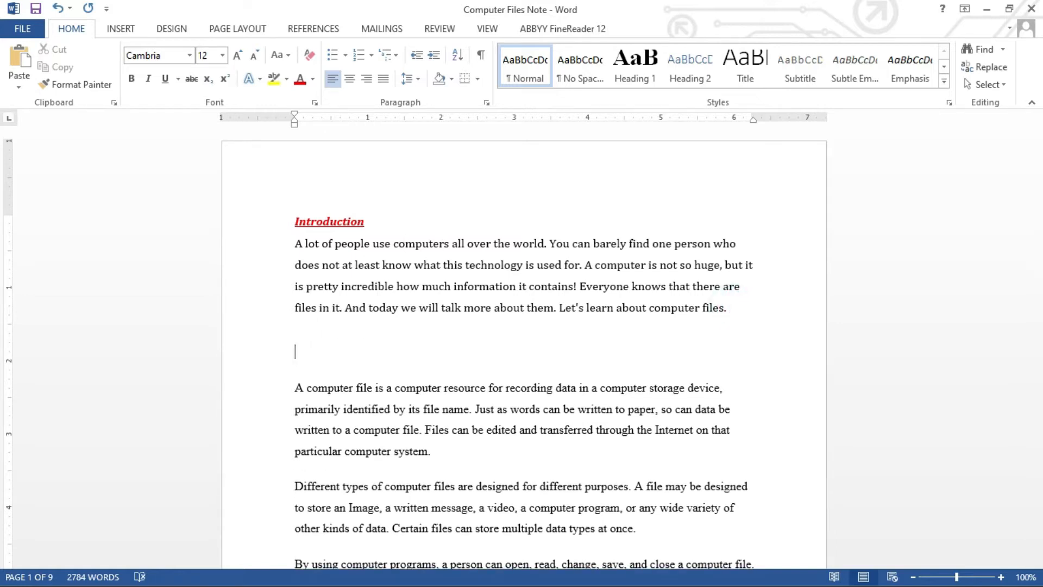
type("32 + 42 = ?")
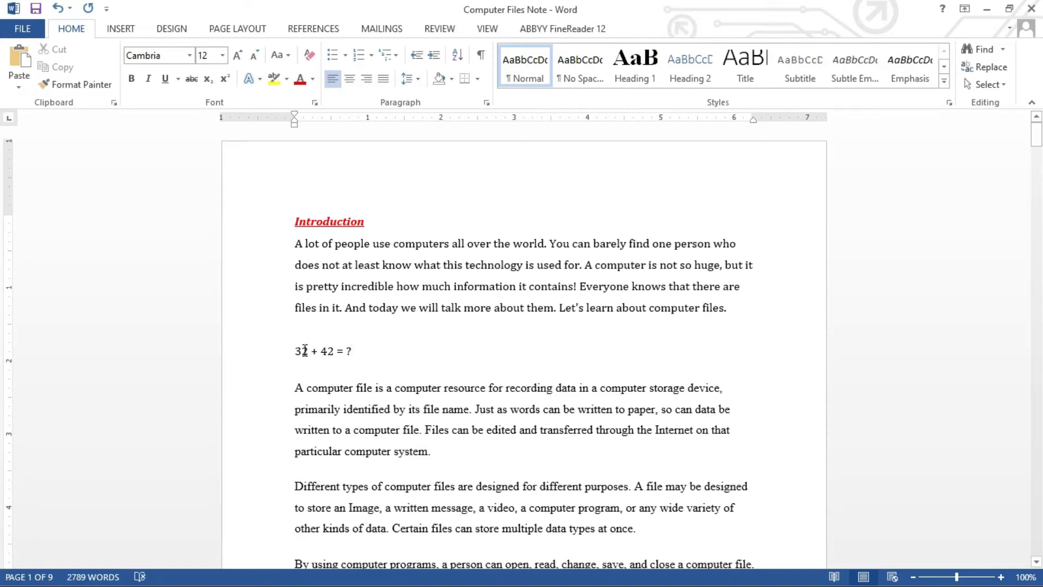
Superscript both 2s so the line reads 3² + 4² = ?
left_click(303, 351)
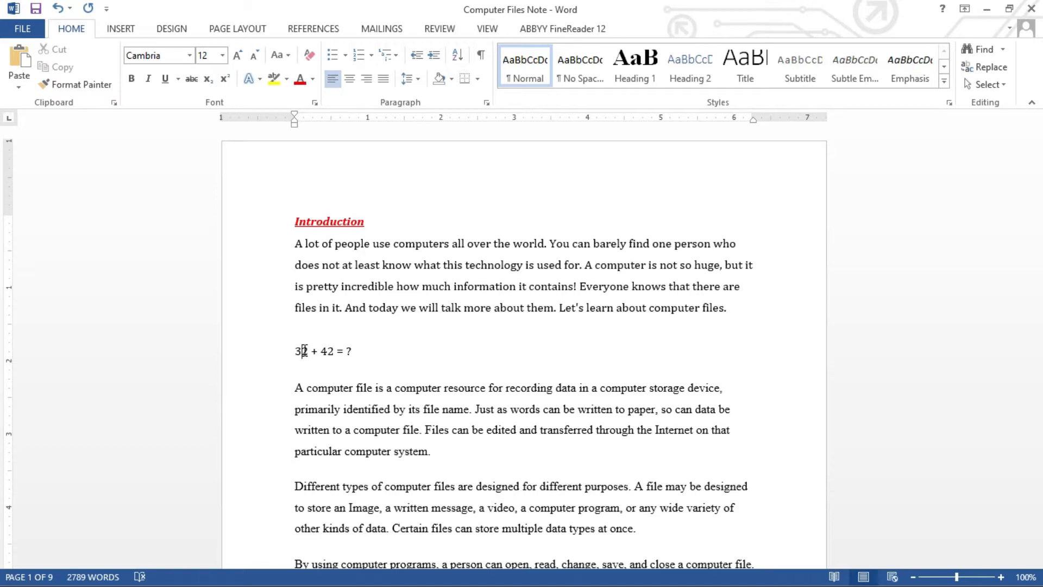
left_click(304, 351)
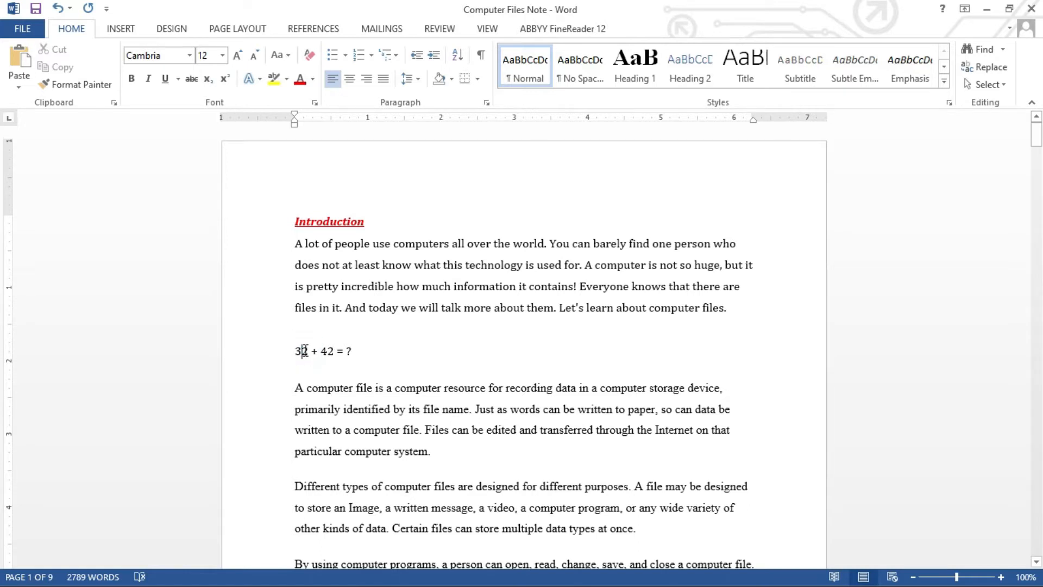
left_click_drag(304, 351, 308, 353)
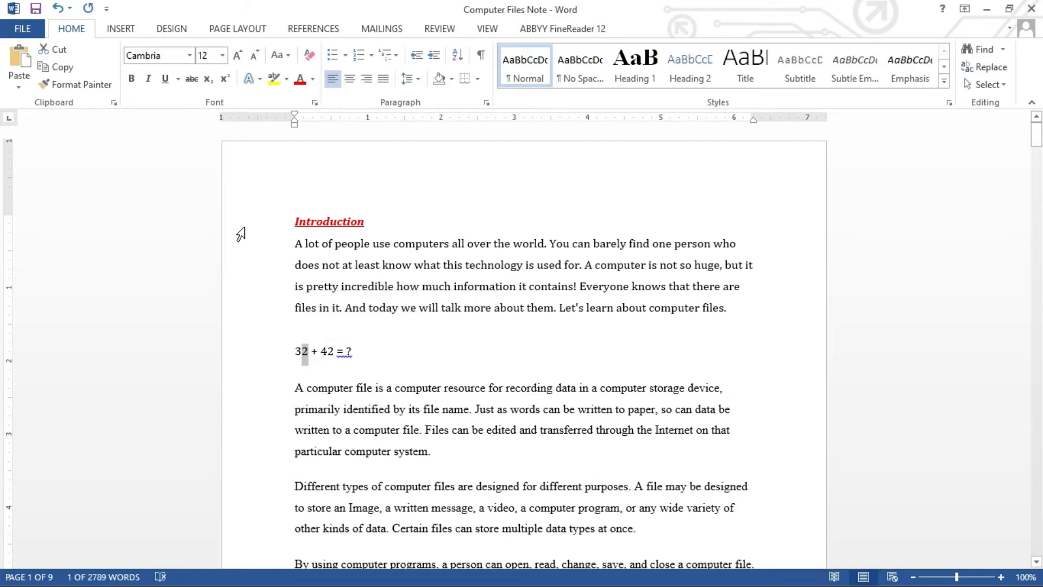
left_click(225, 79)
left_click_drag(326, 352, 329, 350)
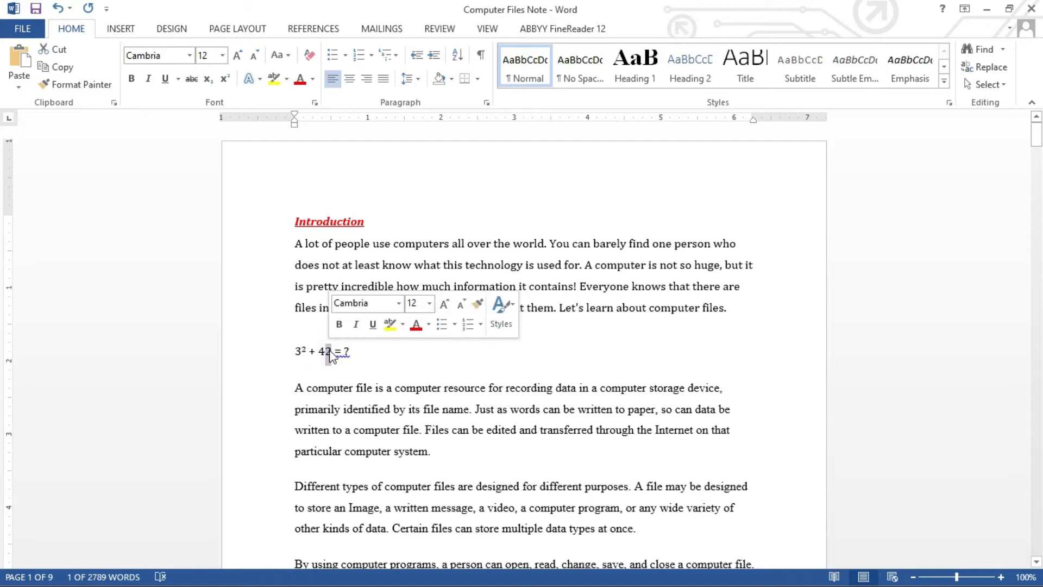
left_click(225, 81)
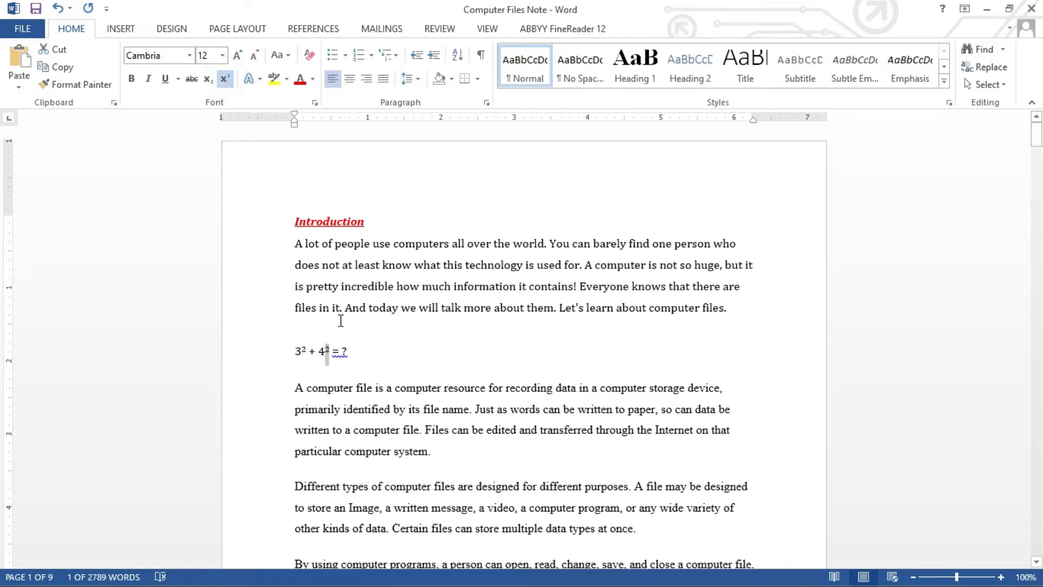
left_click(335, 351)
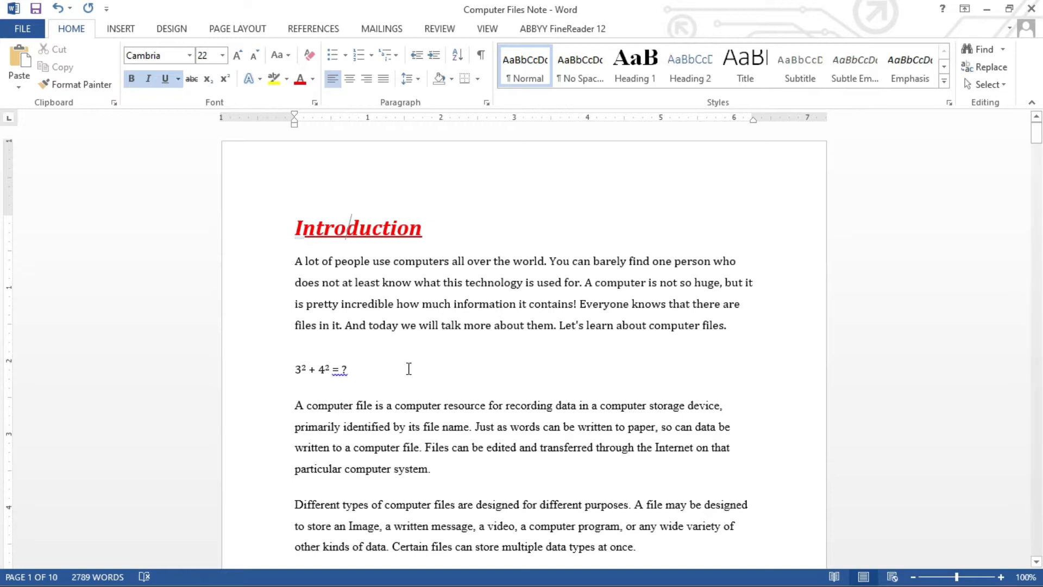
Type 'H2O4' on a new line below the equation.
left_click(368, 370)
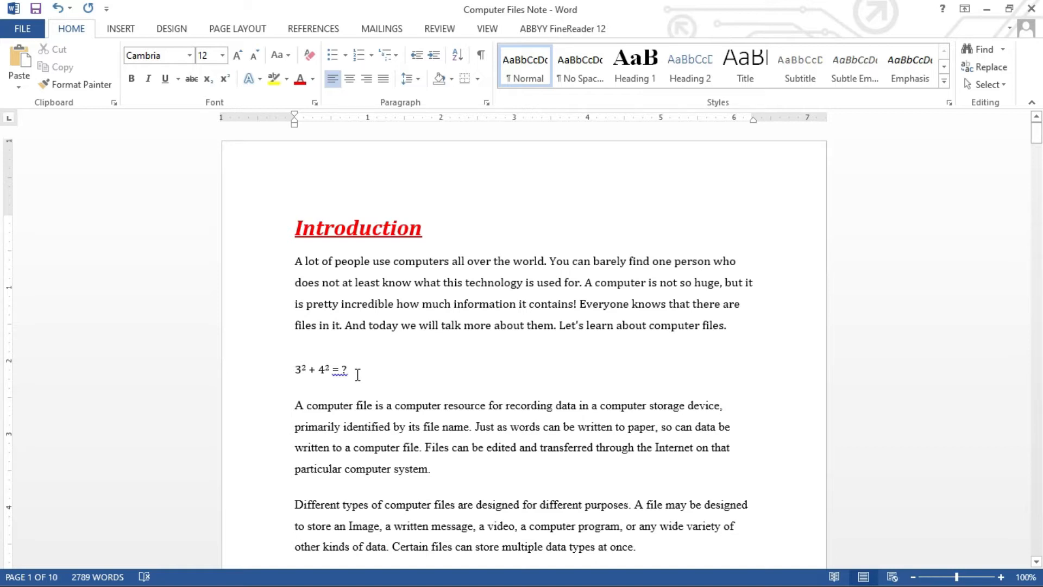
key("Return")
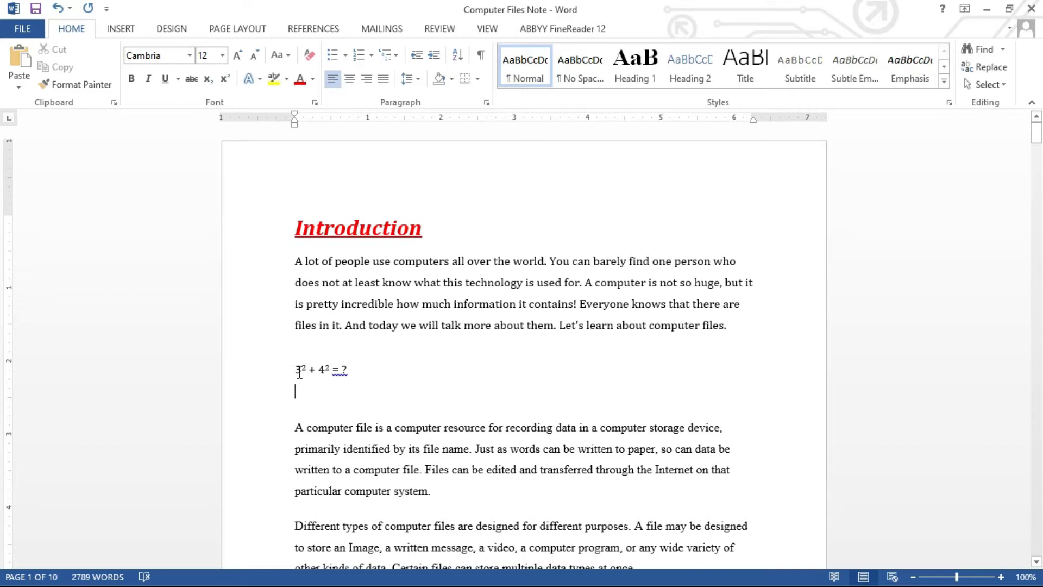
left_click_drag(293, 369, 328, 369)
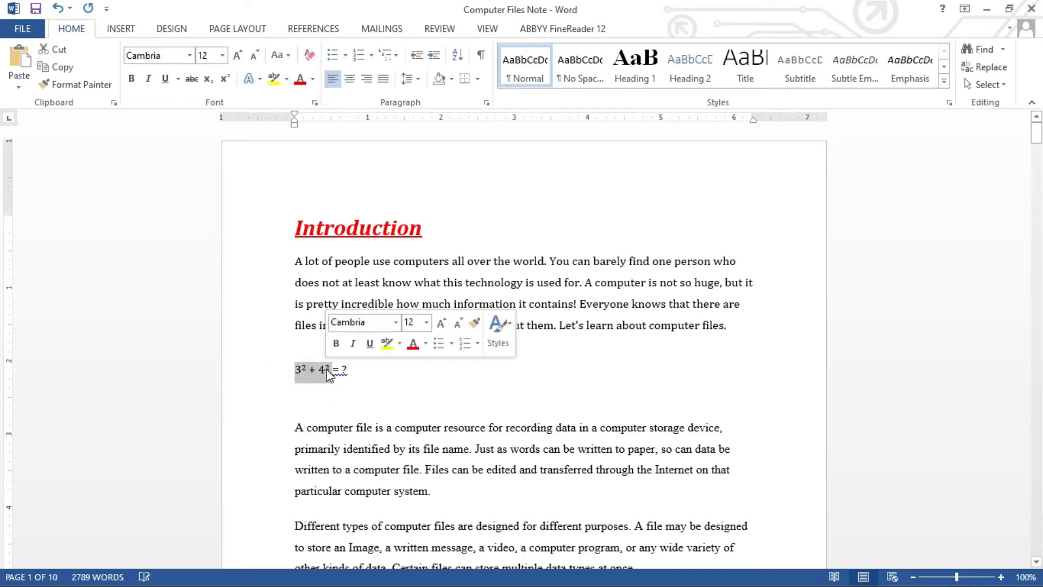
left_click(299, 405)
left_click(306, 401)
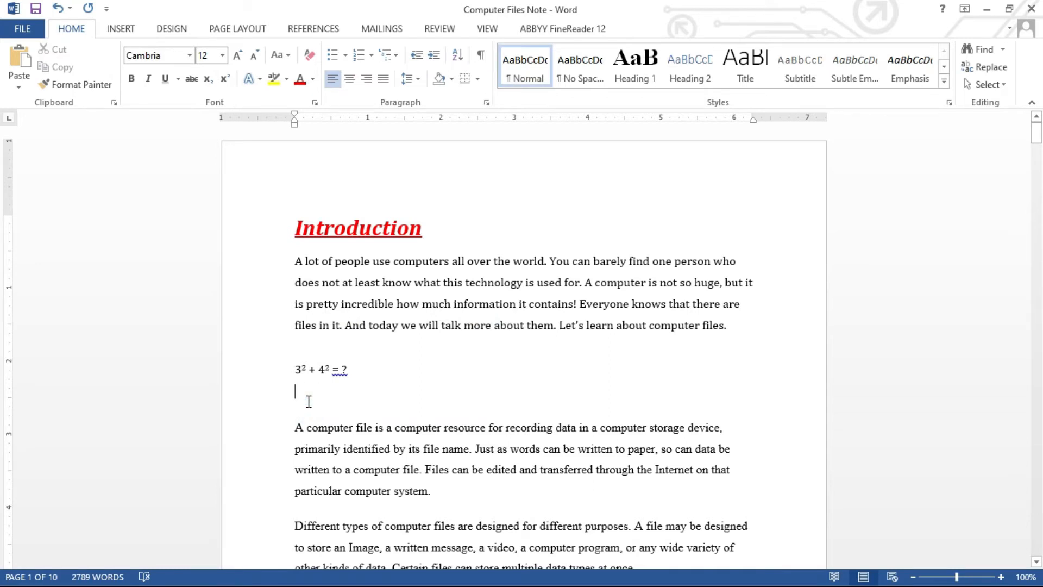
type("H")
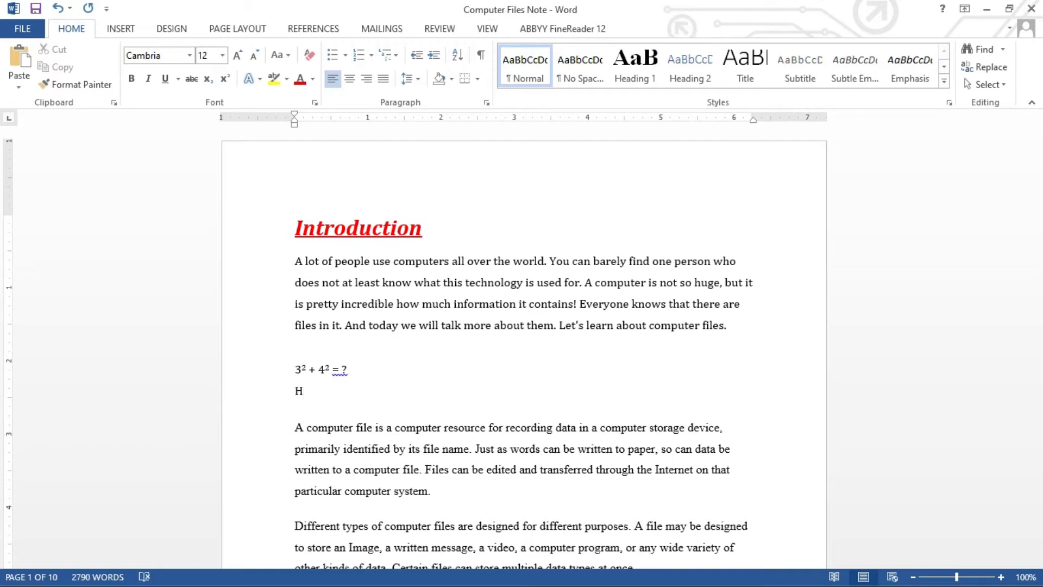
type("2O4")
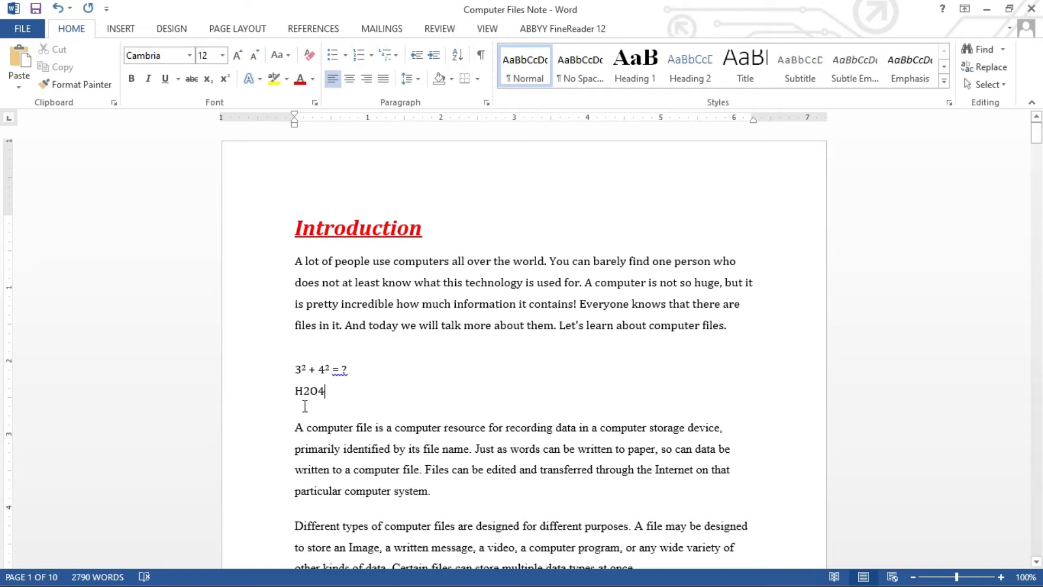
Subscript the 2 and the 4 so it reads H₂O₄.
left_click_drag(303, 391, 310, 391)
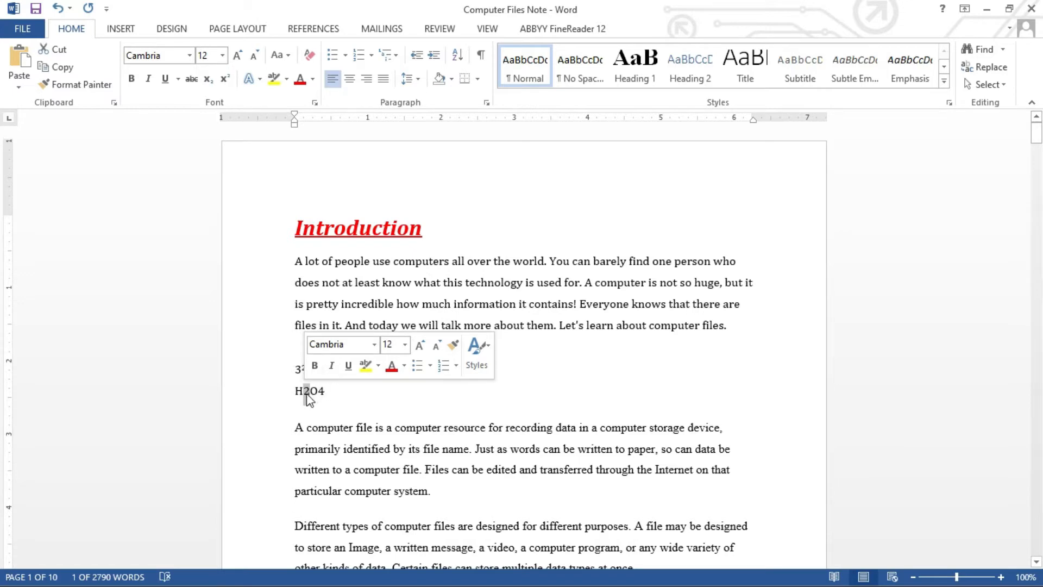
left_click(208, 80)
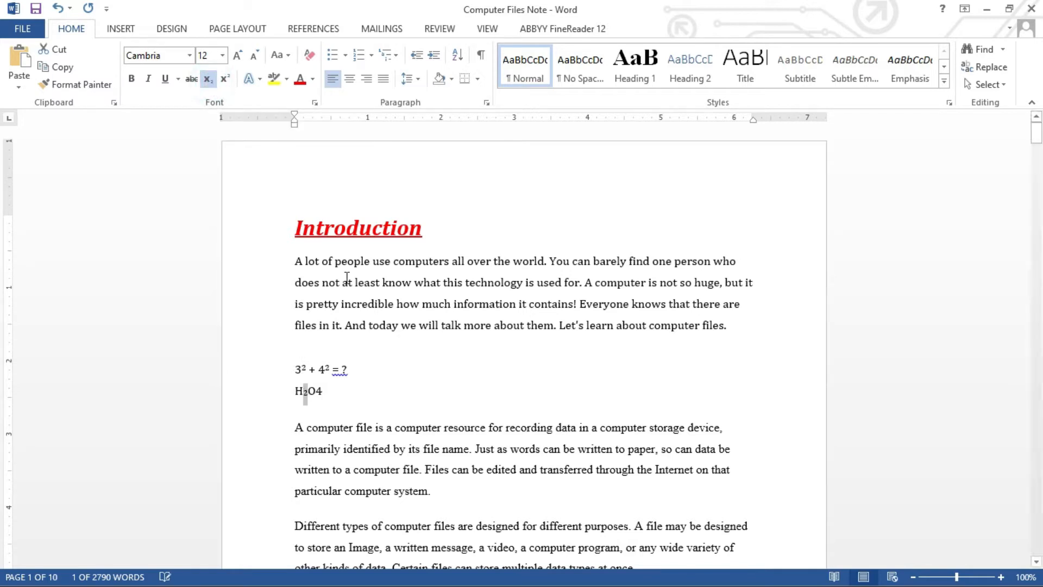
left_click(321, 390)
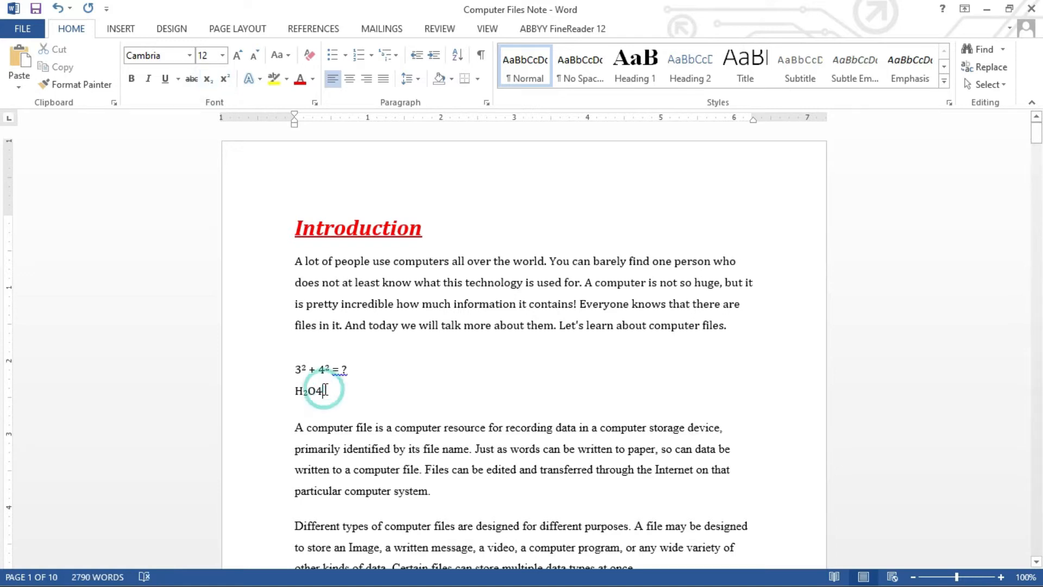
left_click_drag(321, 390, 315, 391)
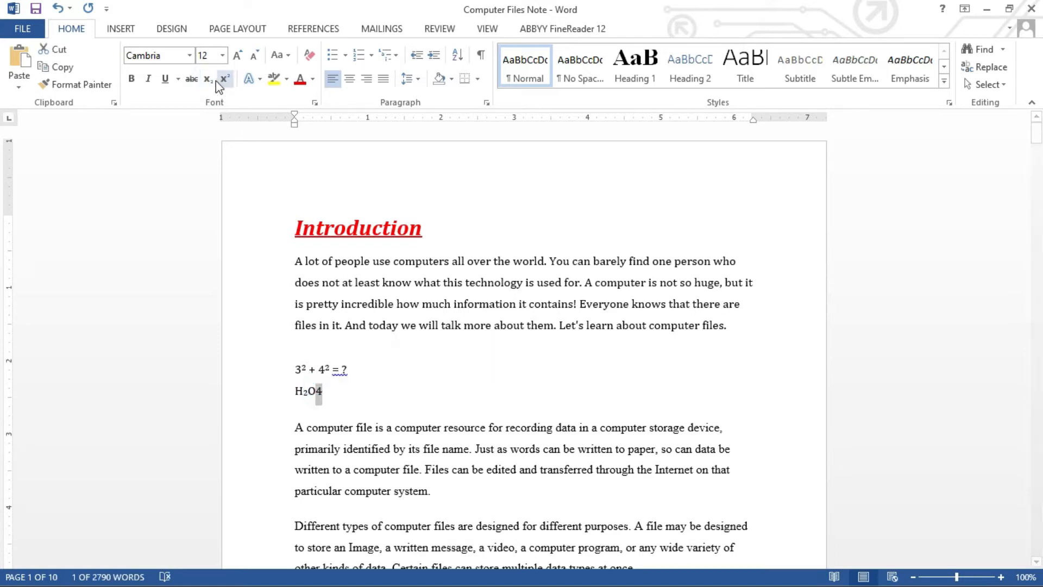
left_click(208, 80)
Select the red Introduction heading and set its font size to 22 pt.
left_click(351, 391)
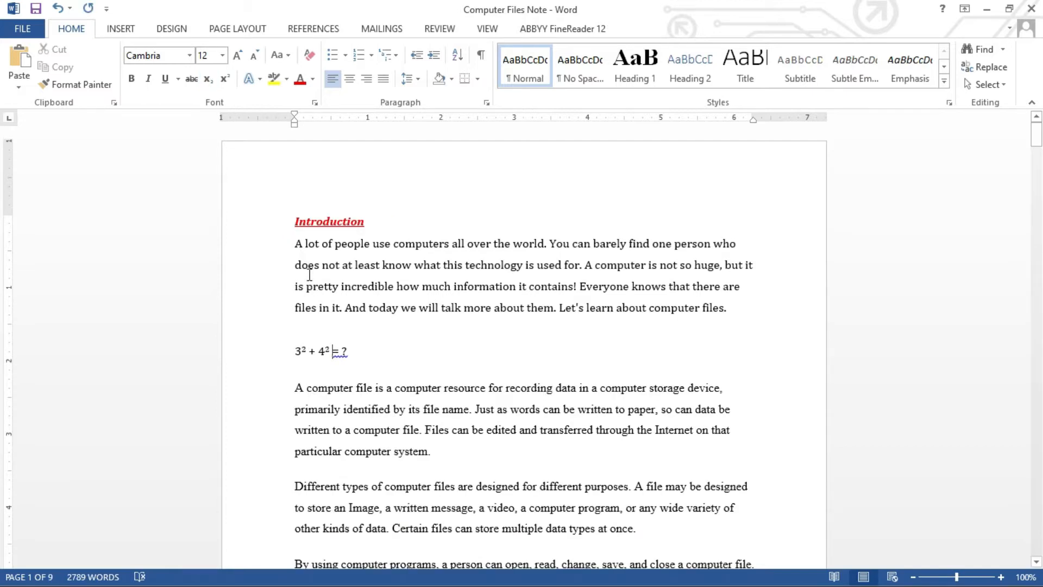
left_click(294, 244)
left_click(293, 223)
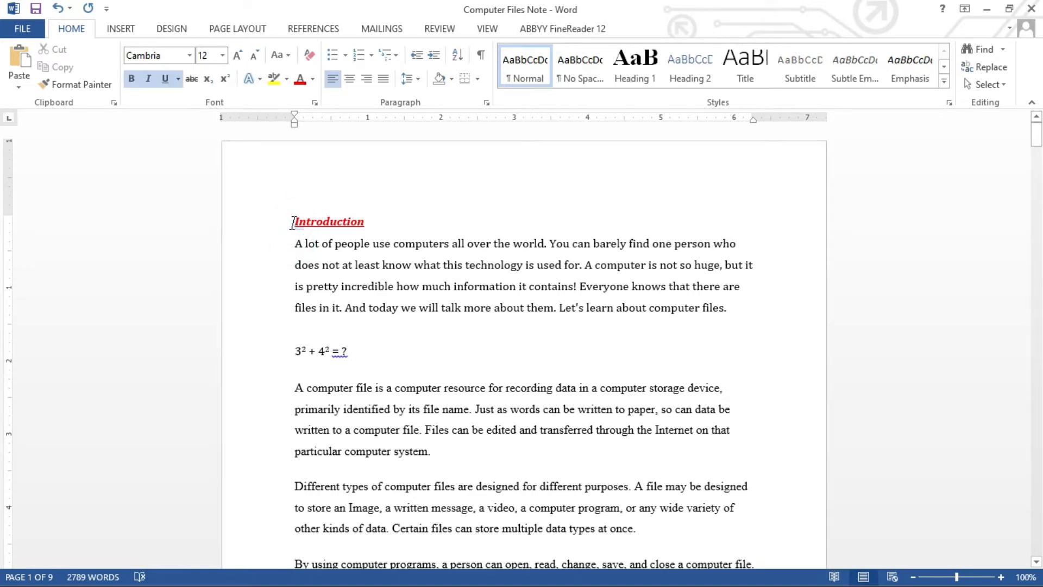
left_click_drag(293, 222, 364, 224)
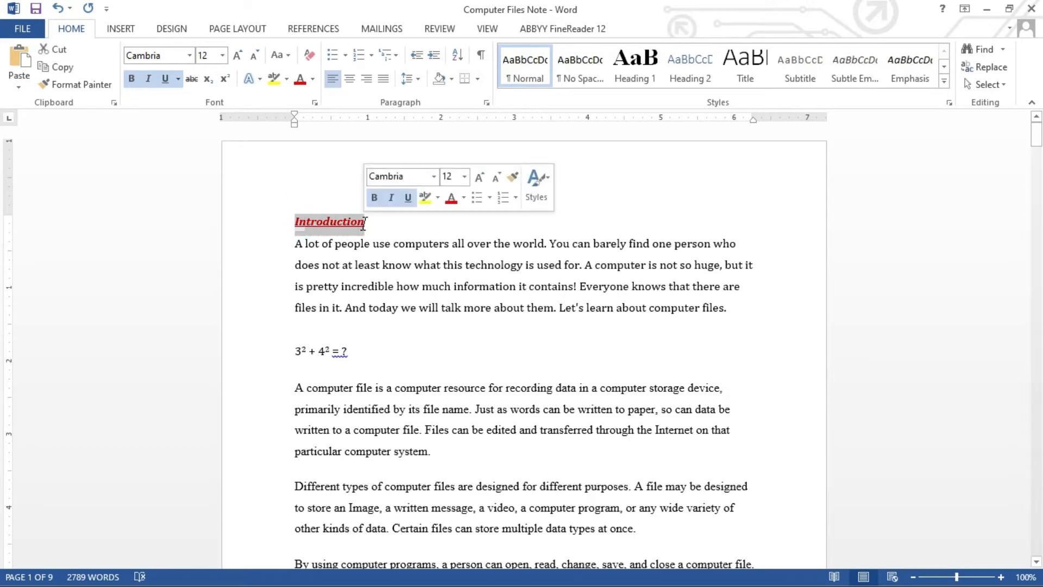
left_click(223, 57)
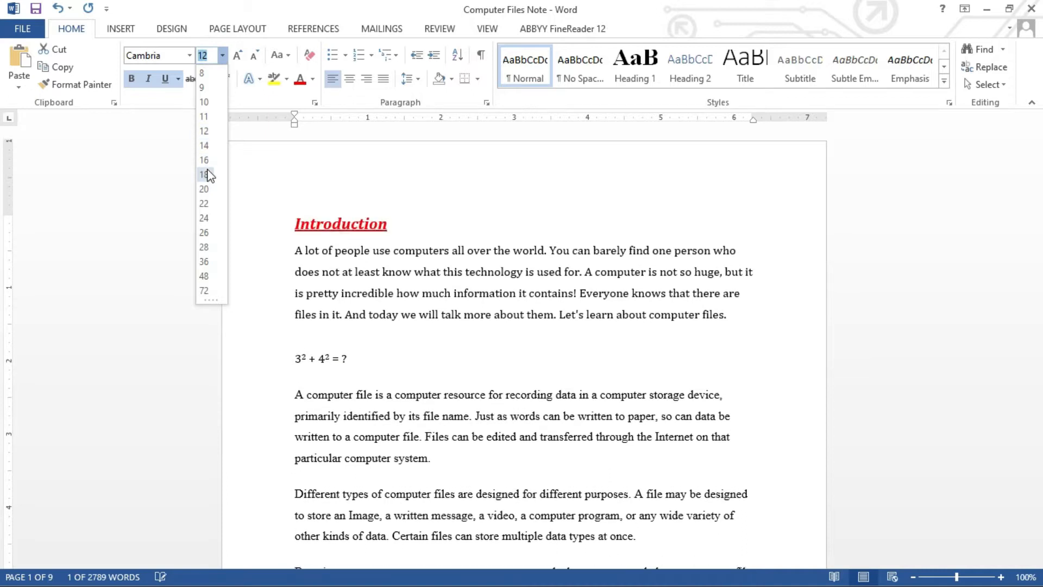
left_click(205, 206)
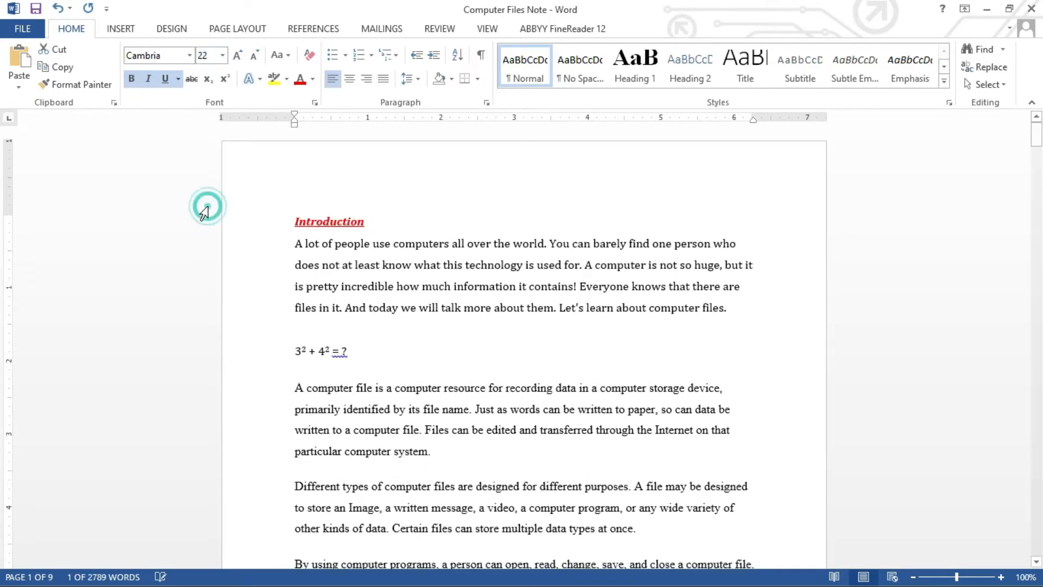
left_click(415, 252)
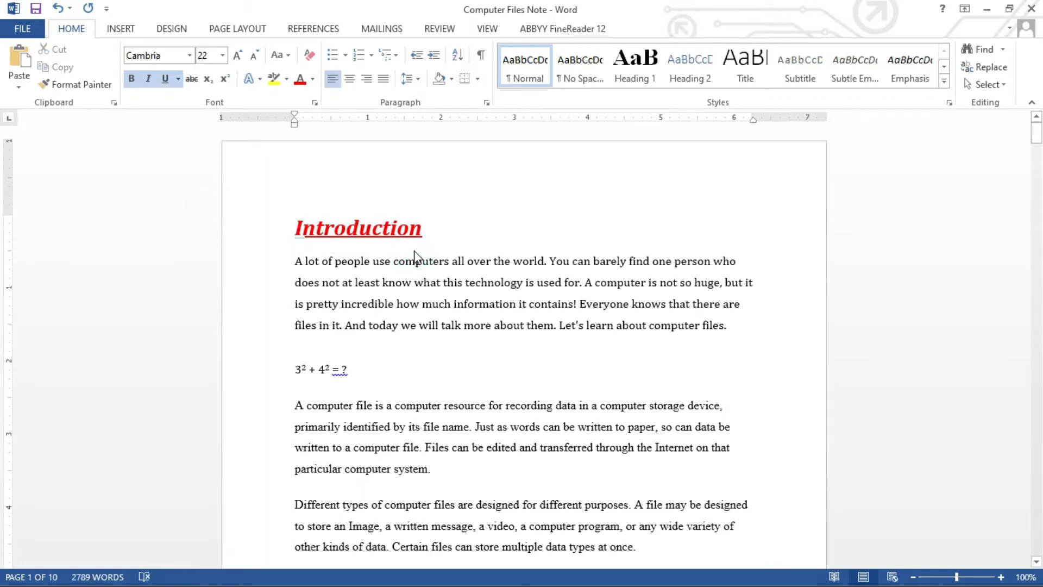
left_click(386, 229)
left_click(383, 282)
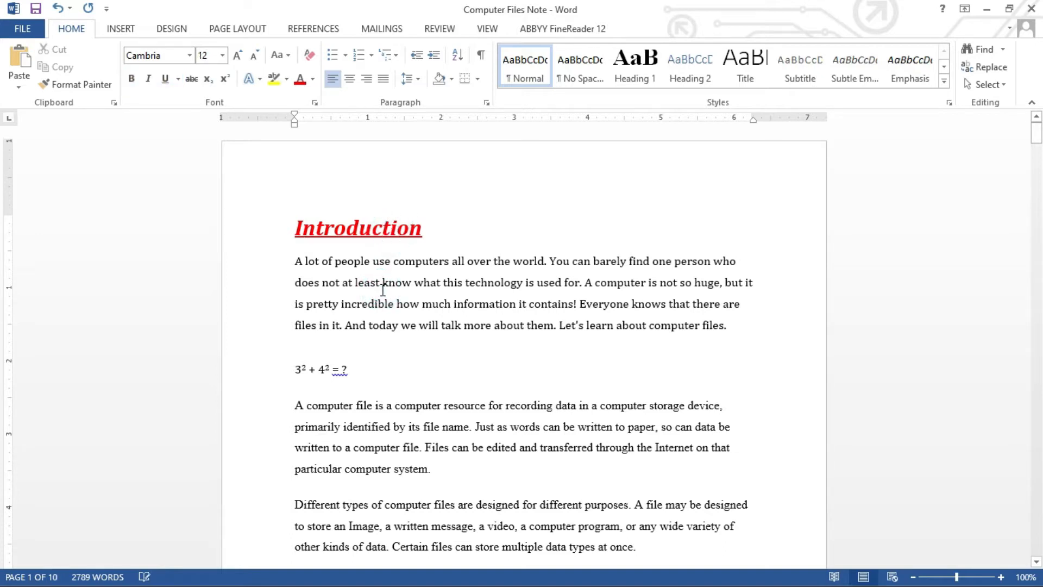
left_click(347, 263)
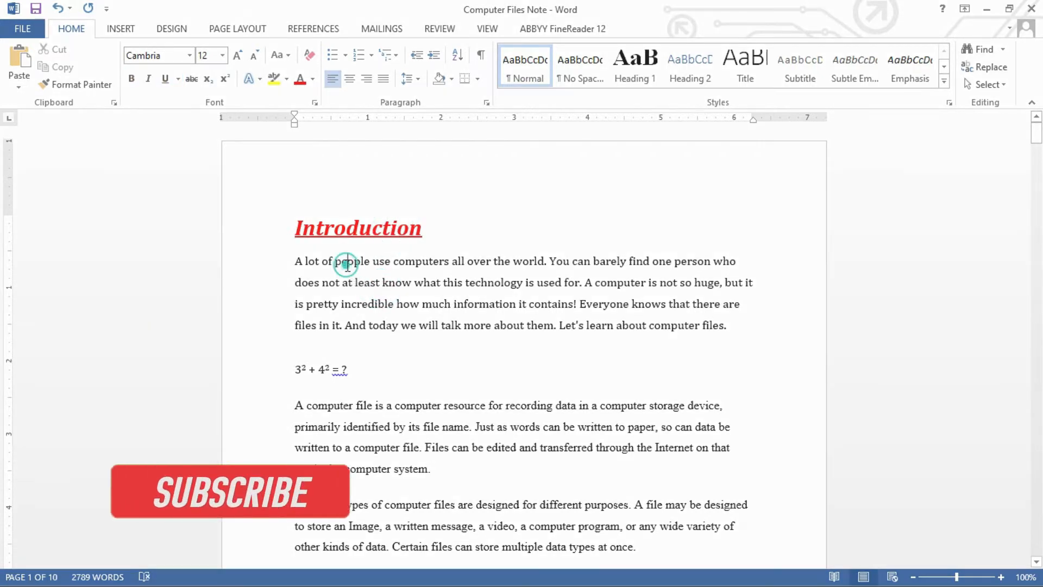
left_click(344, 224)
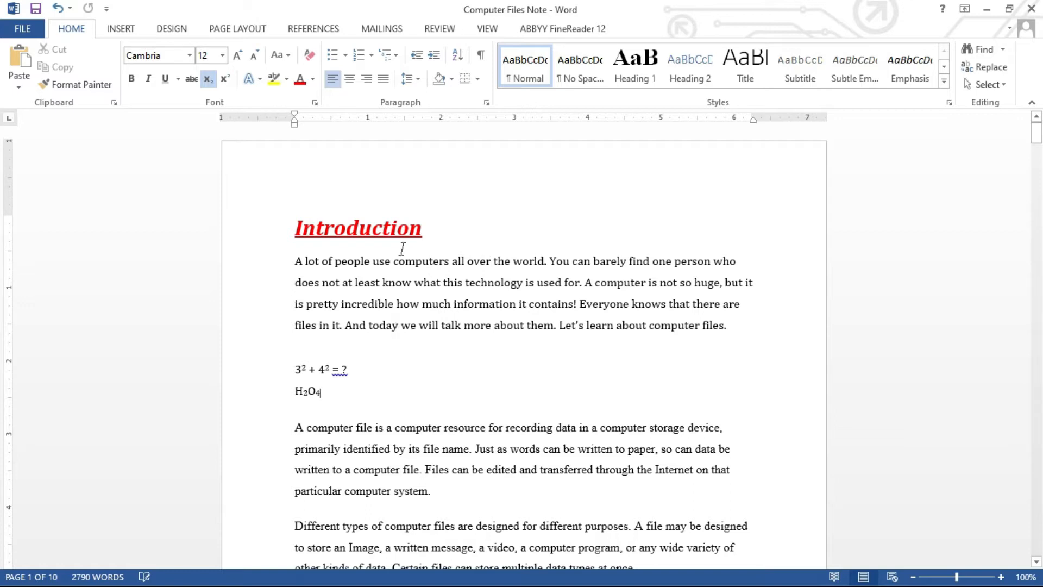
triple_click(462, 262)
Justify the first paragraph under Introduction after trying right and center alignment.
left_click(361, 262)
left_click(740, 258)
left_click(748, 283)
left_click(741, 304)
left_click(565, 283)
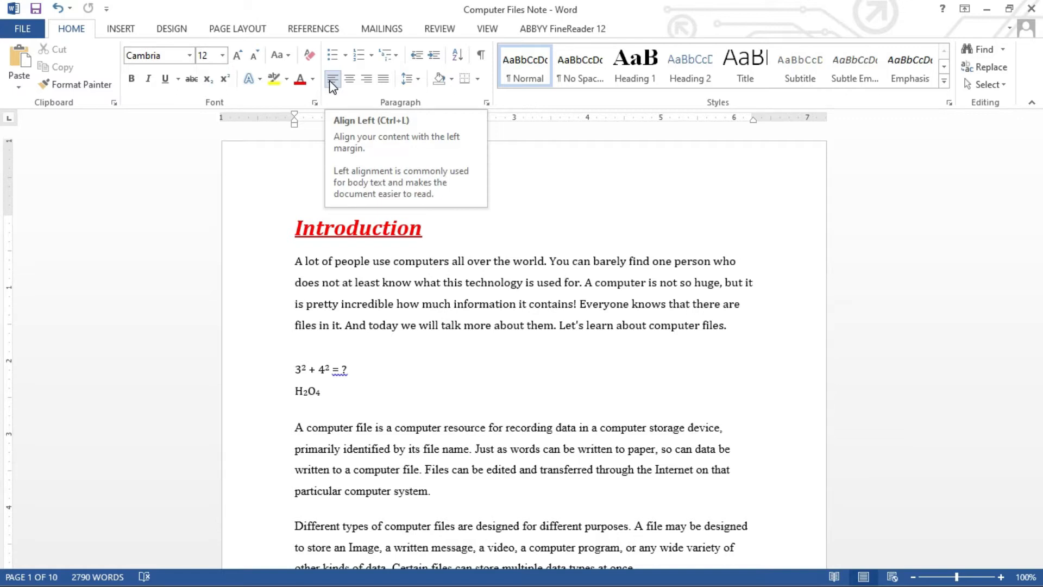
left_click(367, 82)
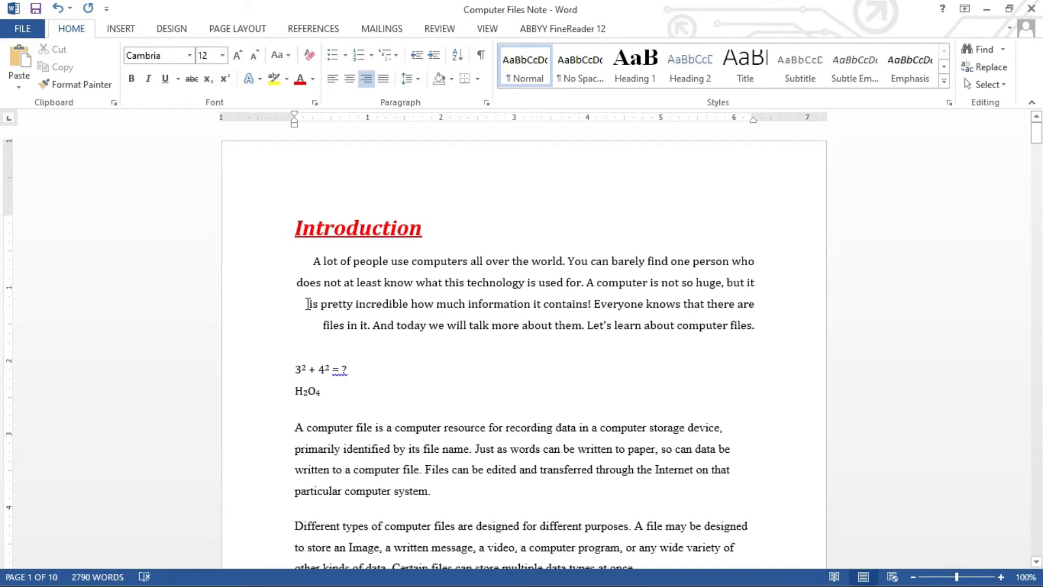
left_click(352, 81)
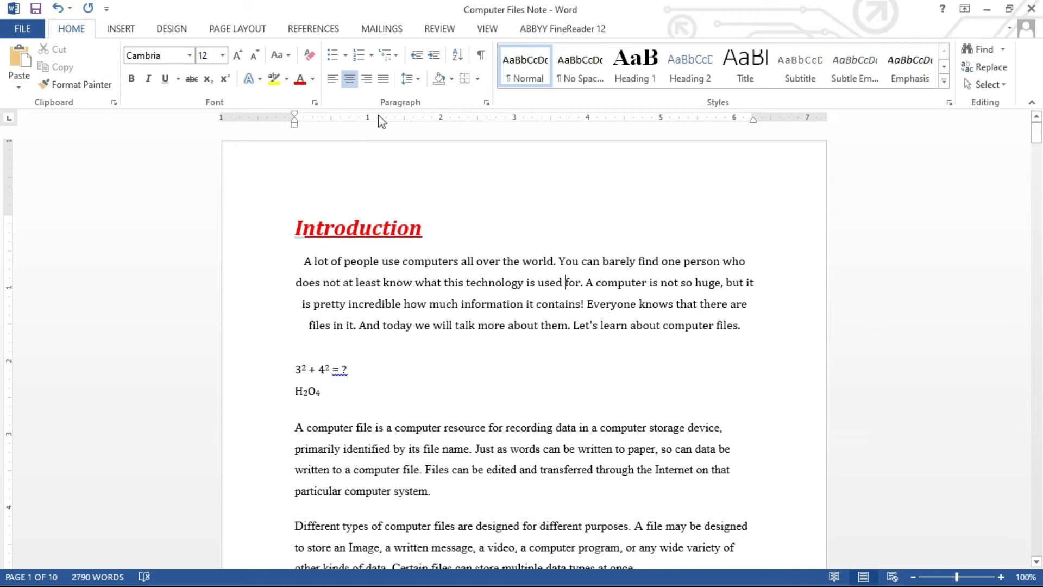
left_click(380, 84)
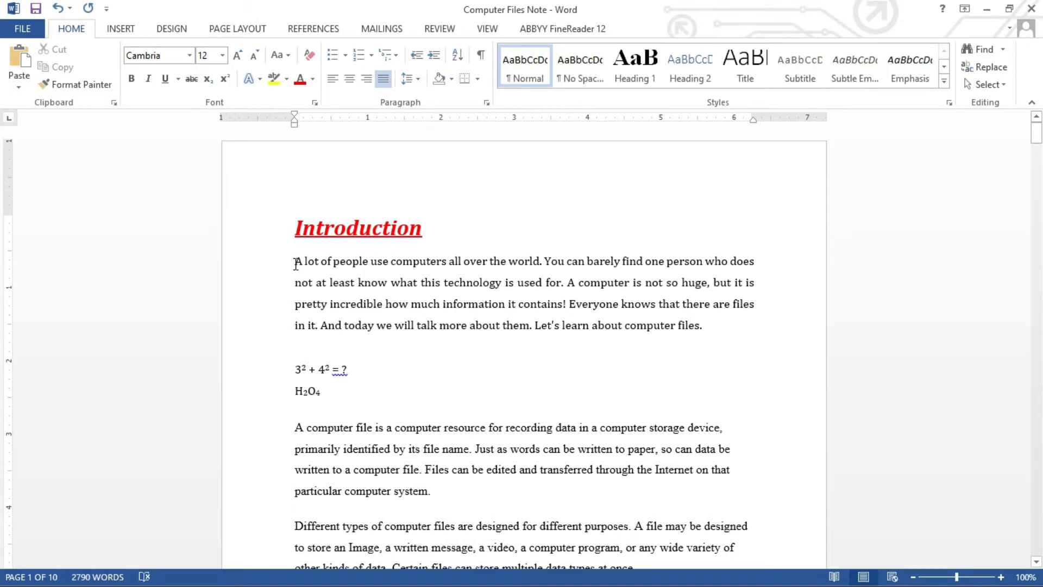
left_click_drag(295, 263, 440, 318)
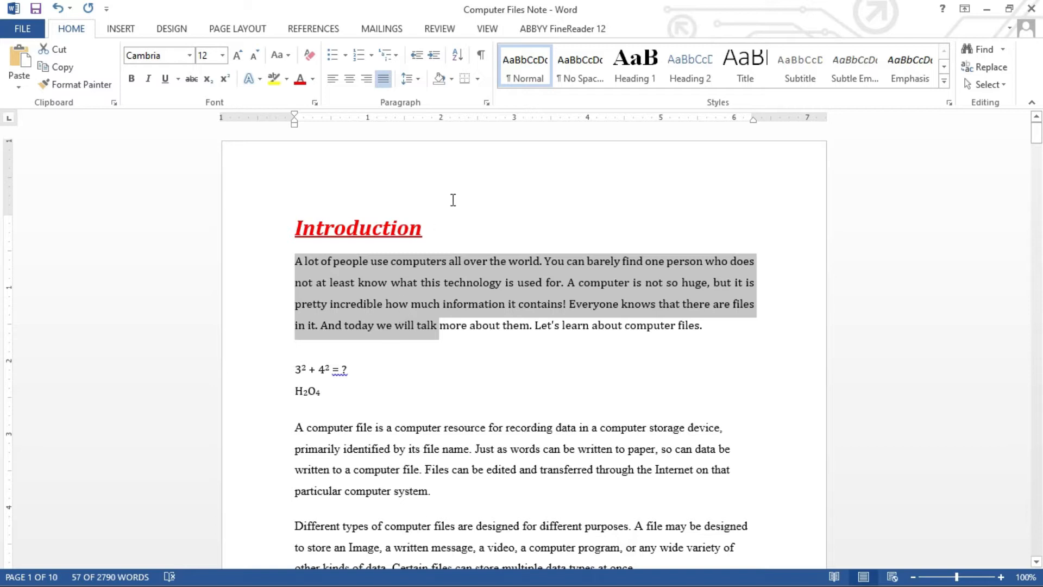
Apply 2.0 line spacing to the selected opening paragraph.
left_click(419, 82)
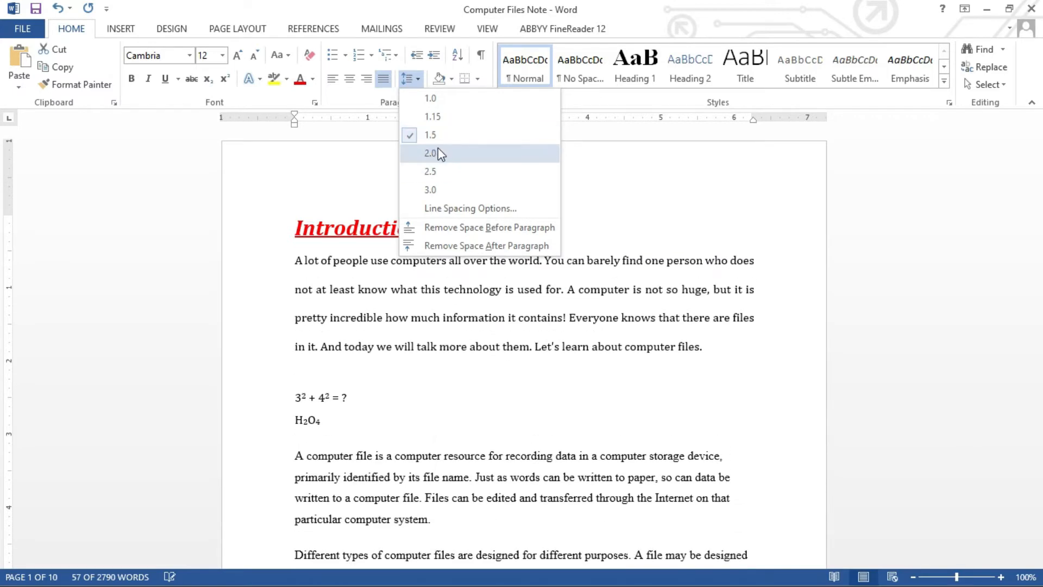
left_click(438, 148)
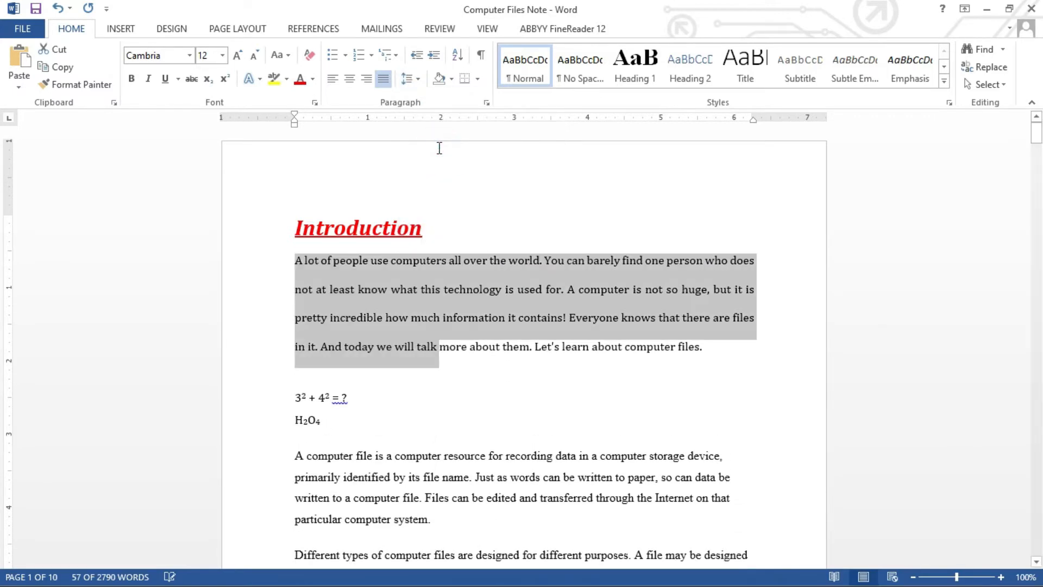
left_click(438, 288)
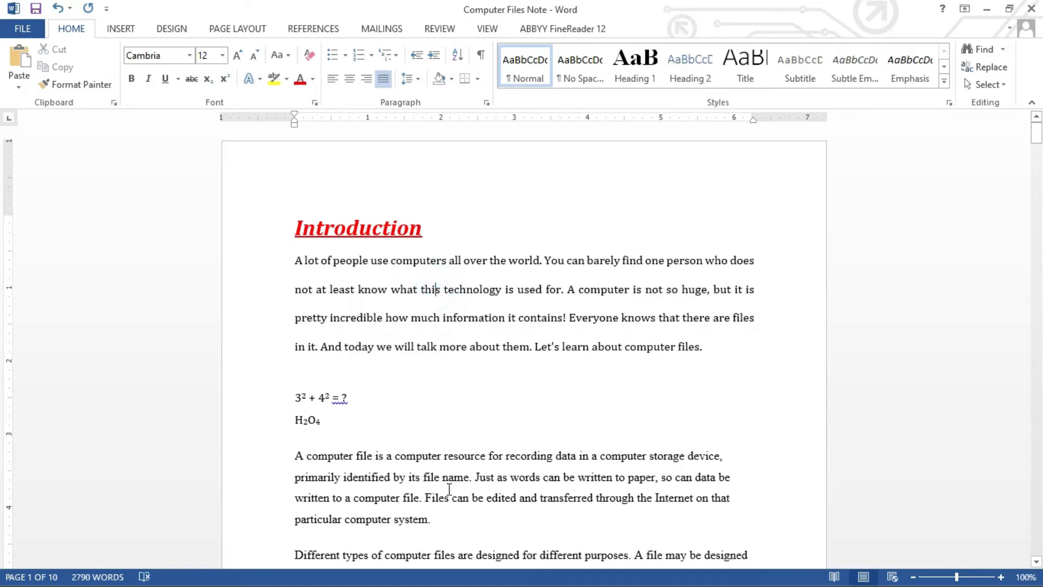
After 'computer files.', type EBA, AMALA and EWEDU on separate new lines.
left_click_drag(381, 293, 482, 318)
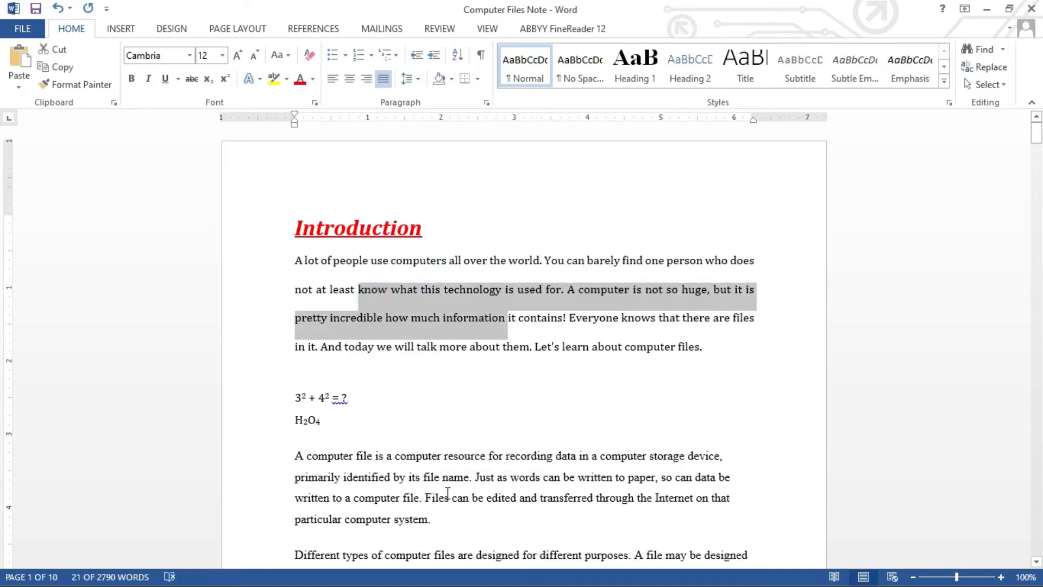
left_click_drag(433, 459, 456, 477)
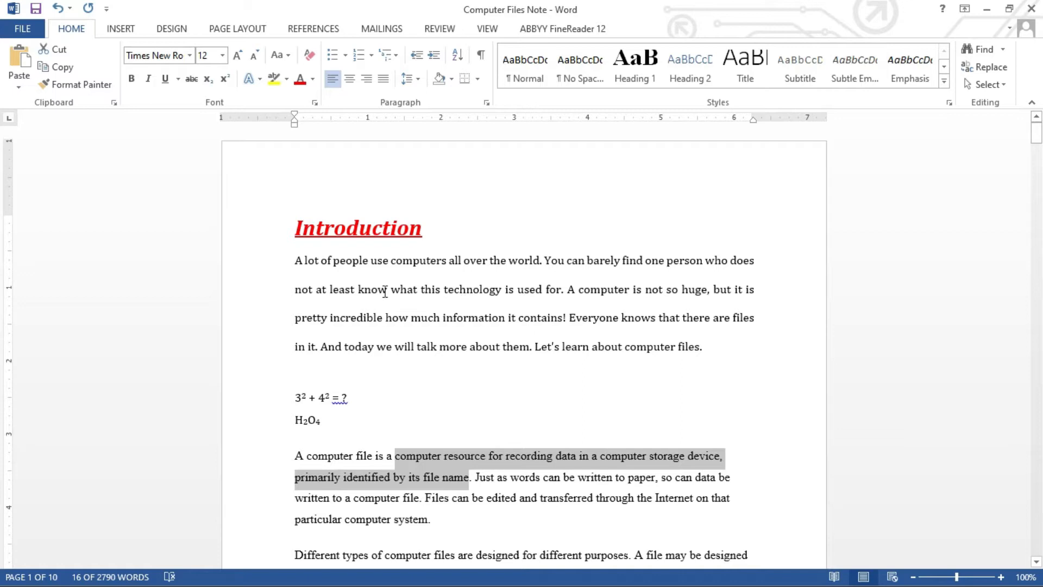
left_click(730, 354)
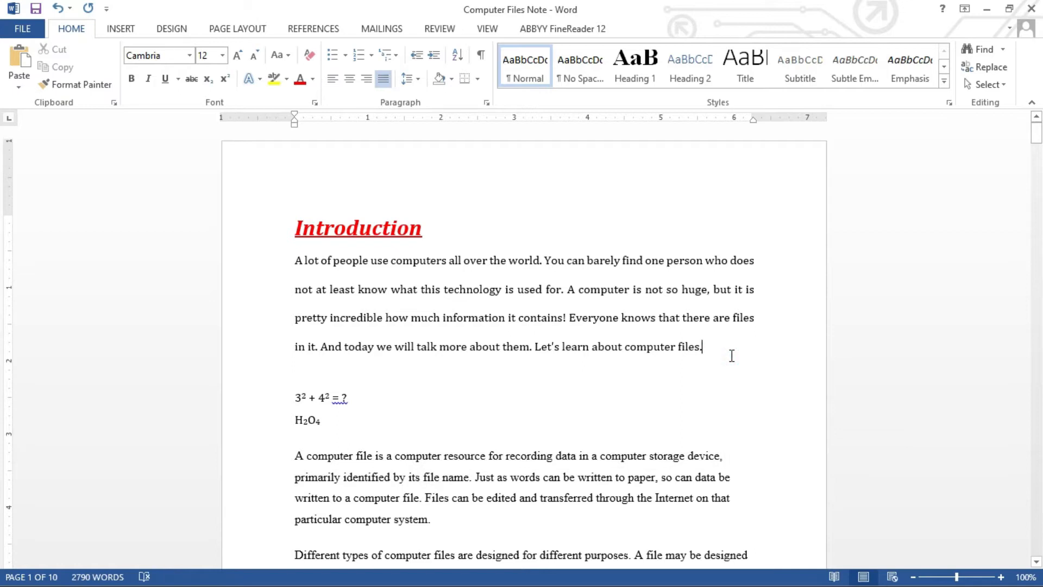
key("Return")
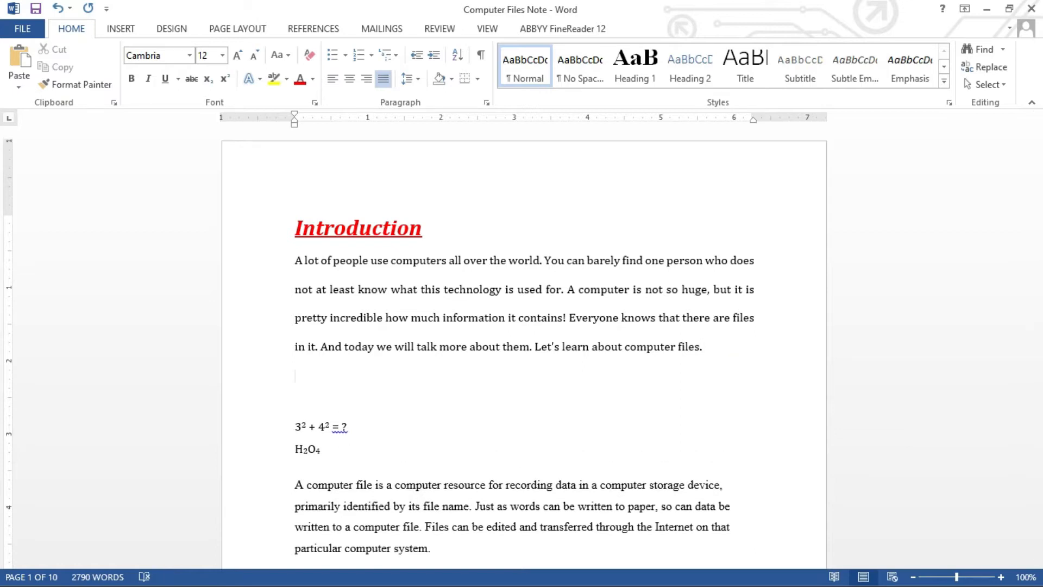
type("EBA")
key("Return")
type("A")
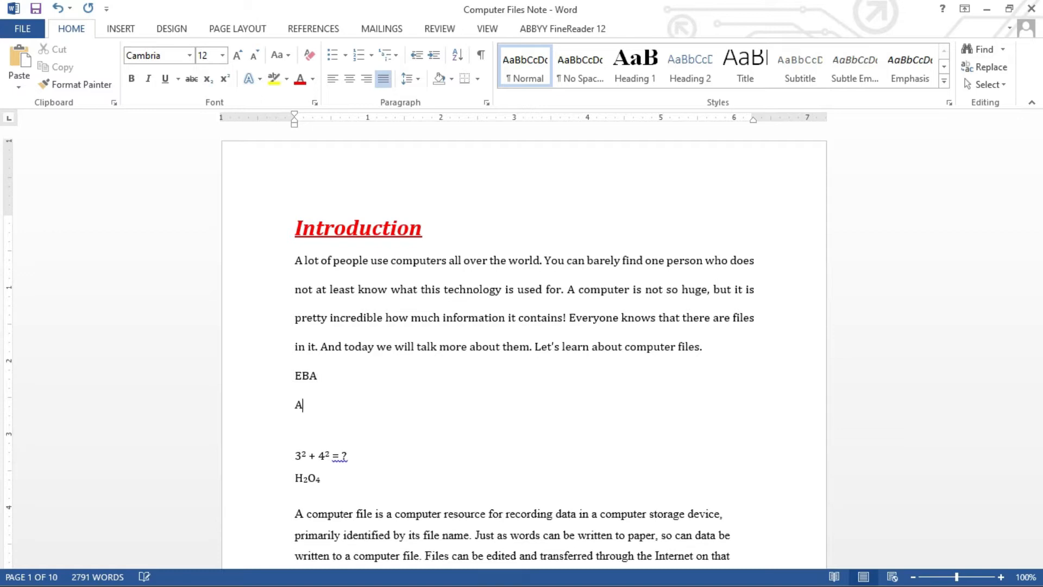
type("MALA")
key("Return")
type("E")
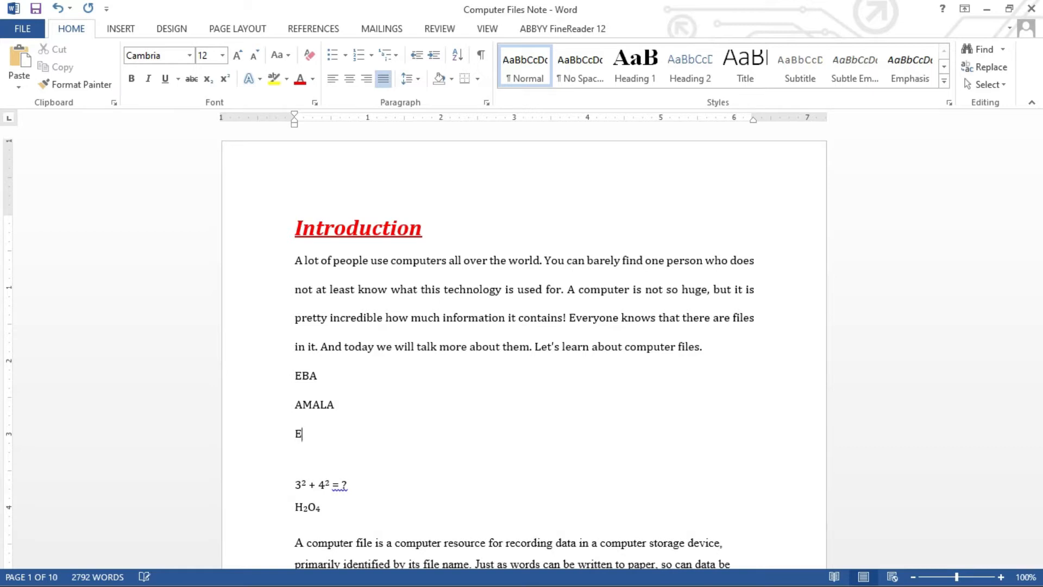
type("WEDU")
Continue the list with UKA, IVOVO and BANGA, one name per line.
key("Return")
type("UKA")
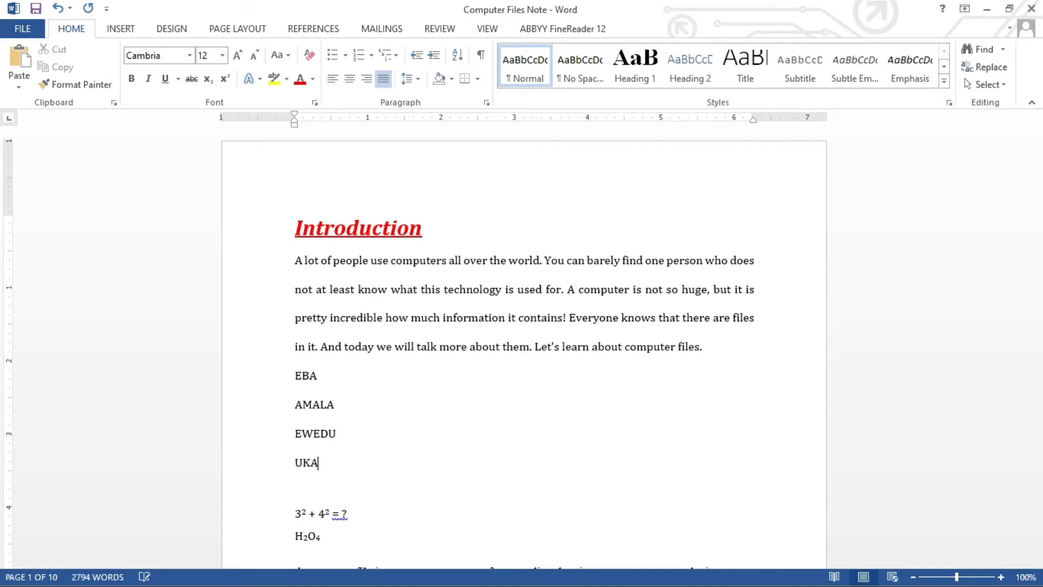
key("Return")
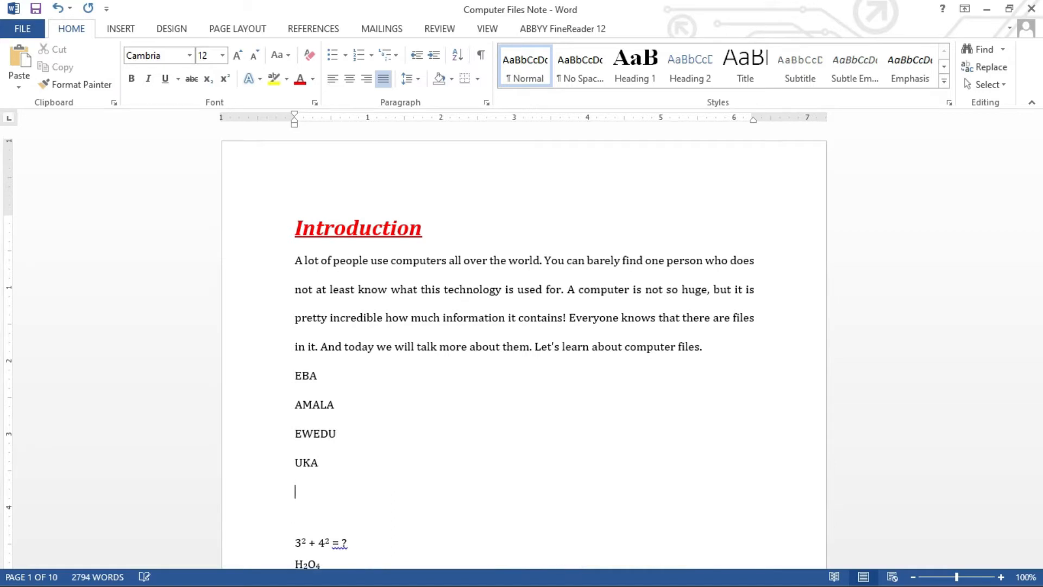
type("IVOVOYOVO")
key("Return")
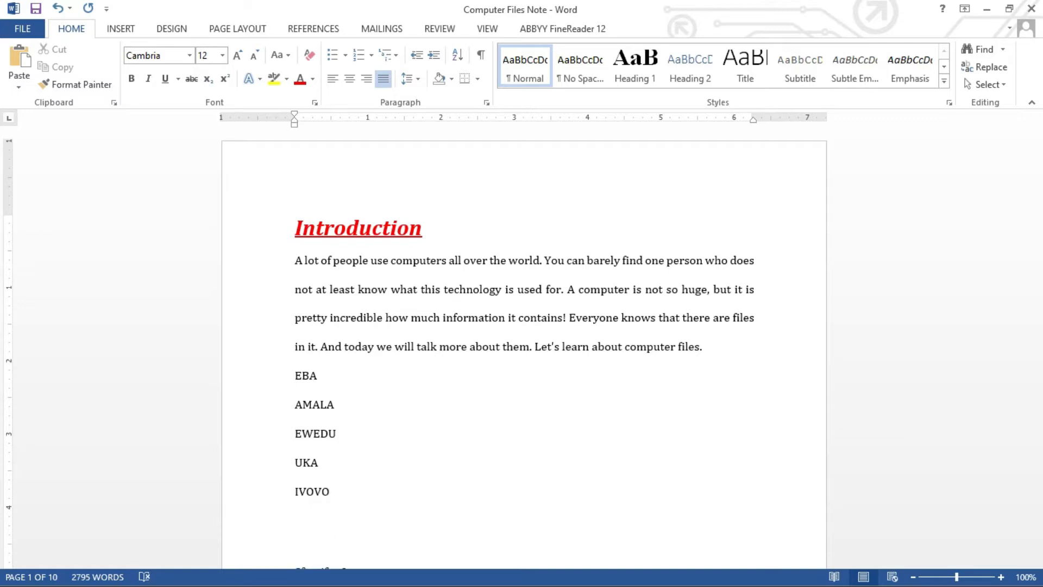
type("ANGA")
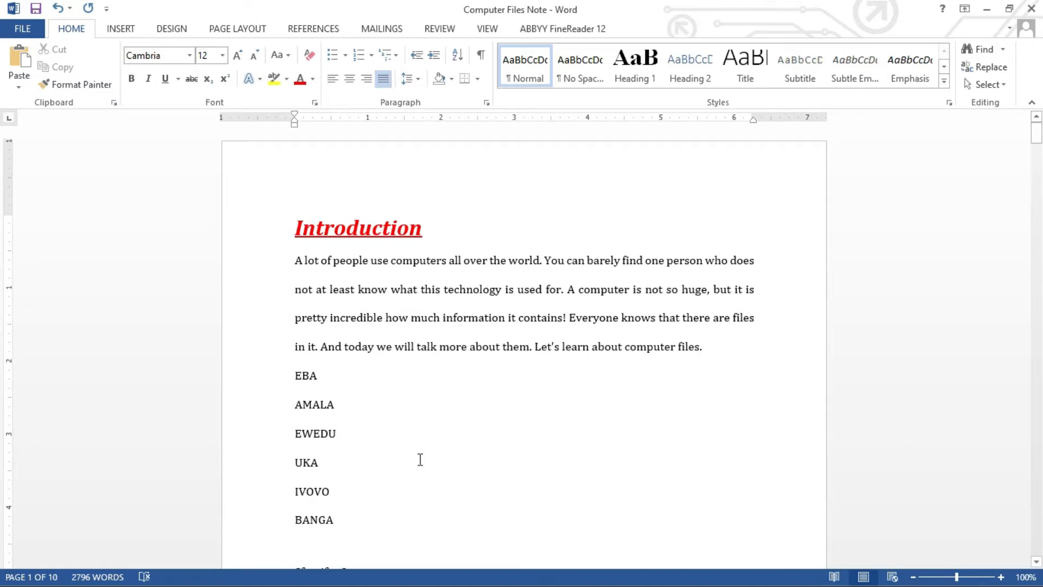
Give the six names EBA to BANGA the colourful arrow-style bullet from the Bullet Library.
left_click(290, 379)
left_click_drag(291, 379, 317, 526)
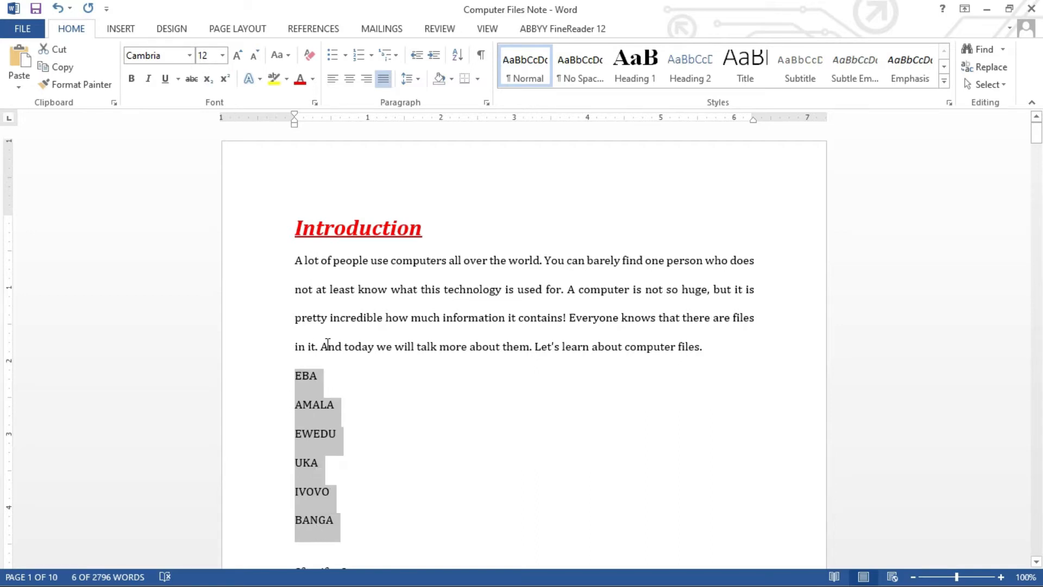
left_click(296, 374)
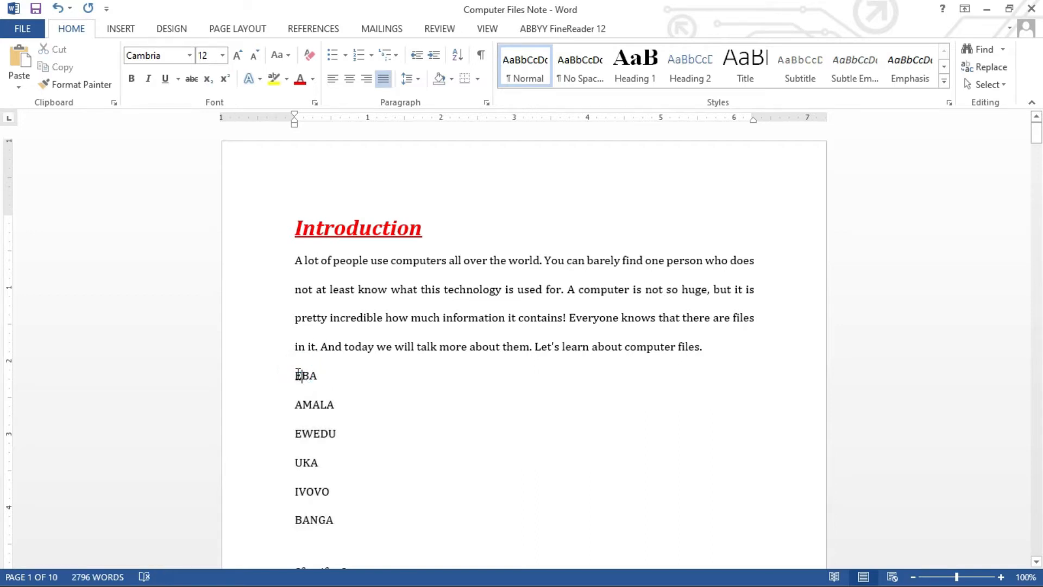
left_click_drag(334, 501, 340, 532)
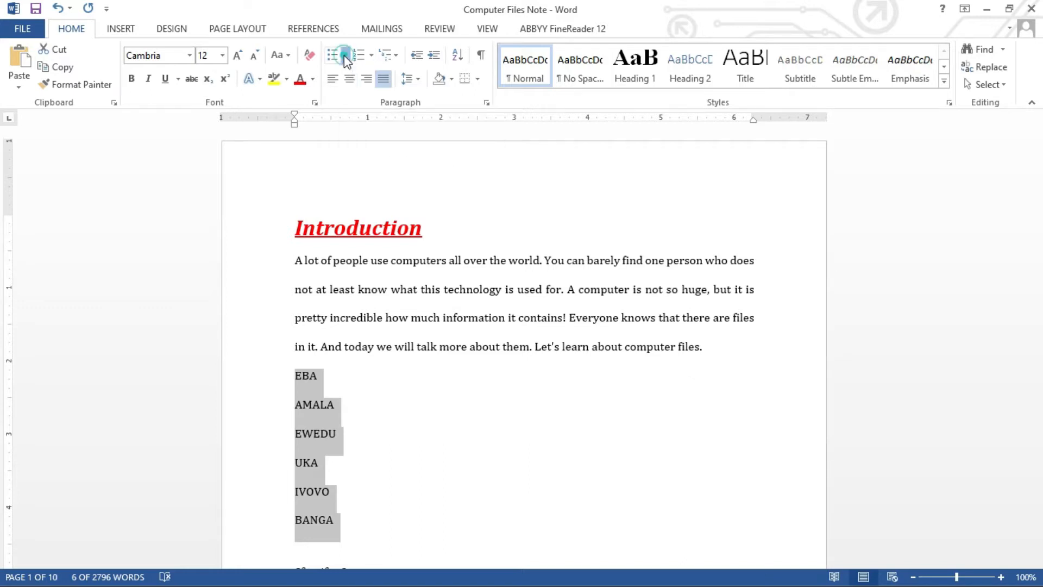
left_click(345, 57)
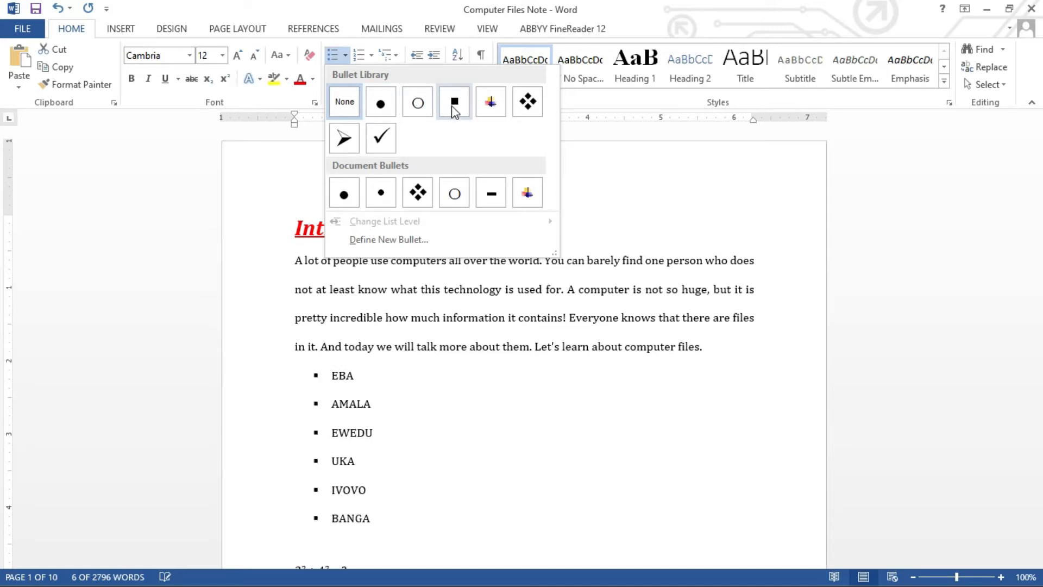
left_click(491, 106)
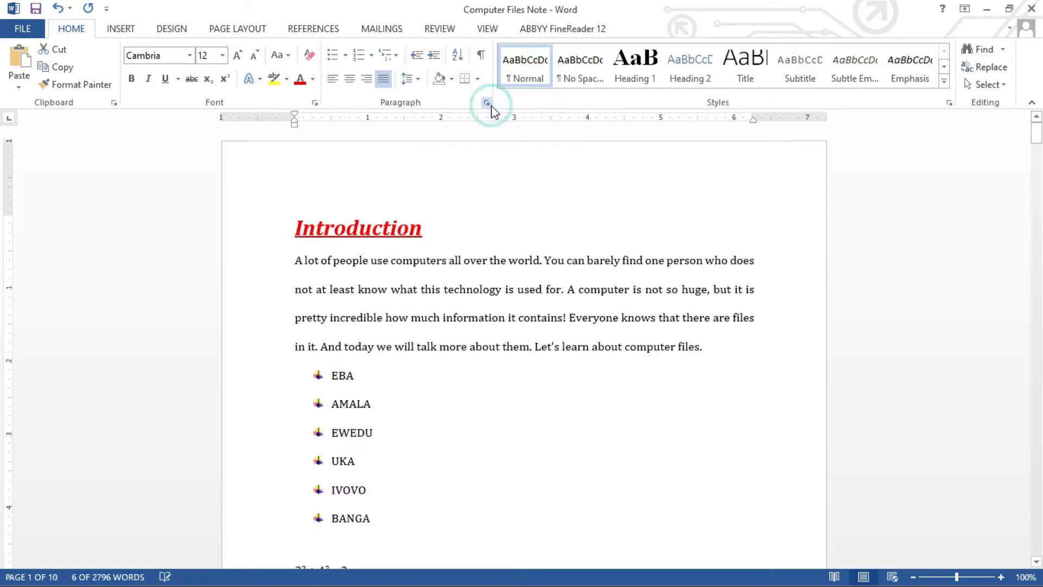
left_click(352, 450)
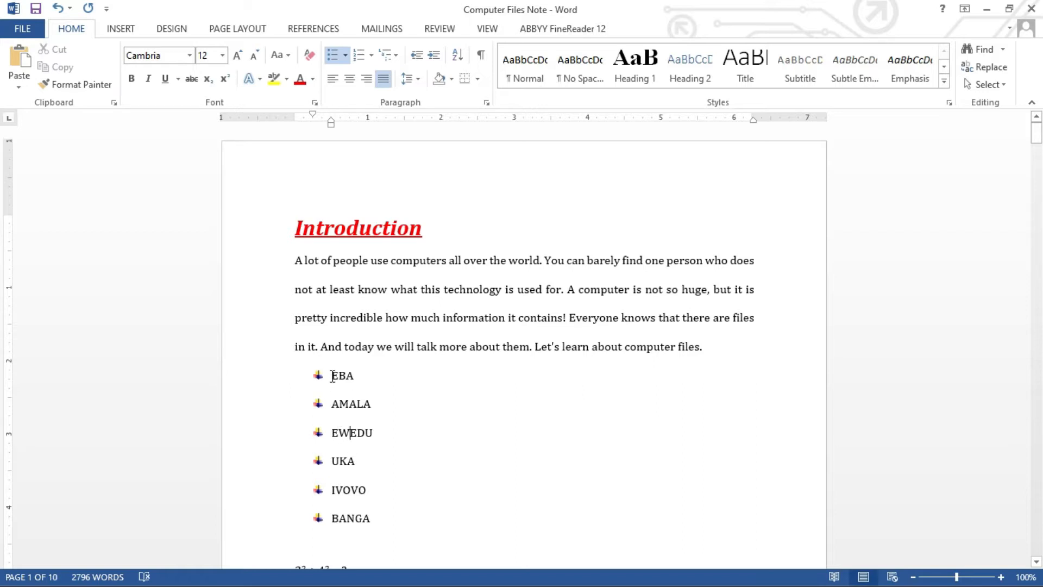
left_click_drag(332, 376, 368, 449)
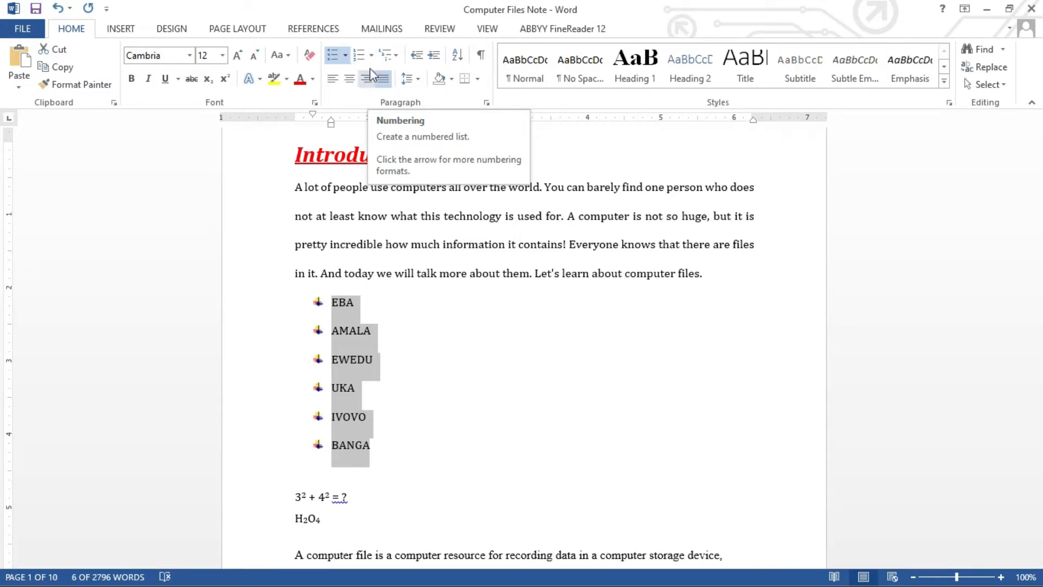
Switch the six-name list to the 1) 2) 3) numbering format.
left_click(372, 55)
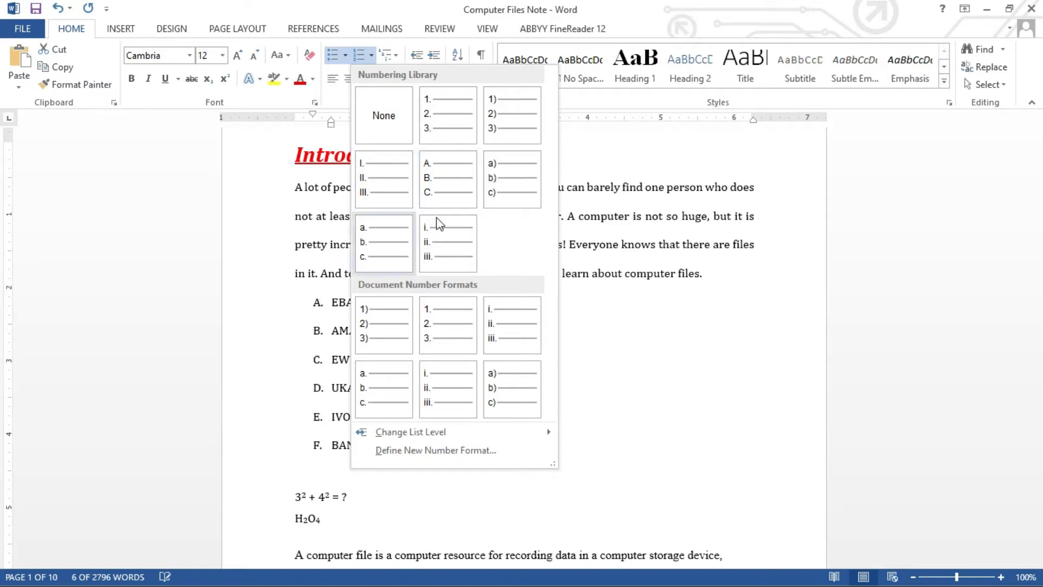
left_click(508, 114)
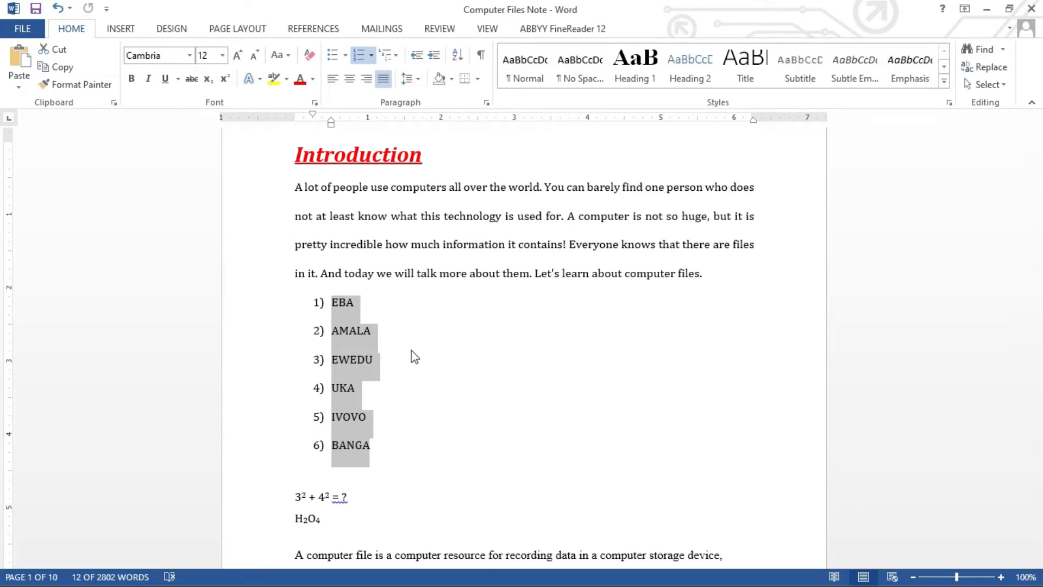
left_click(370, 333)
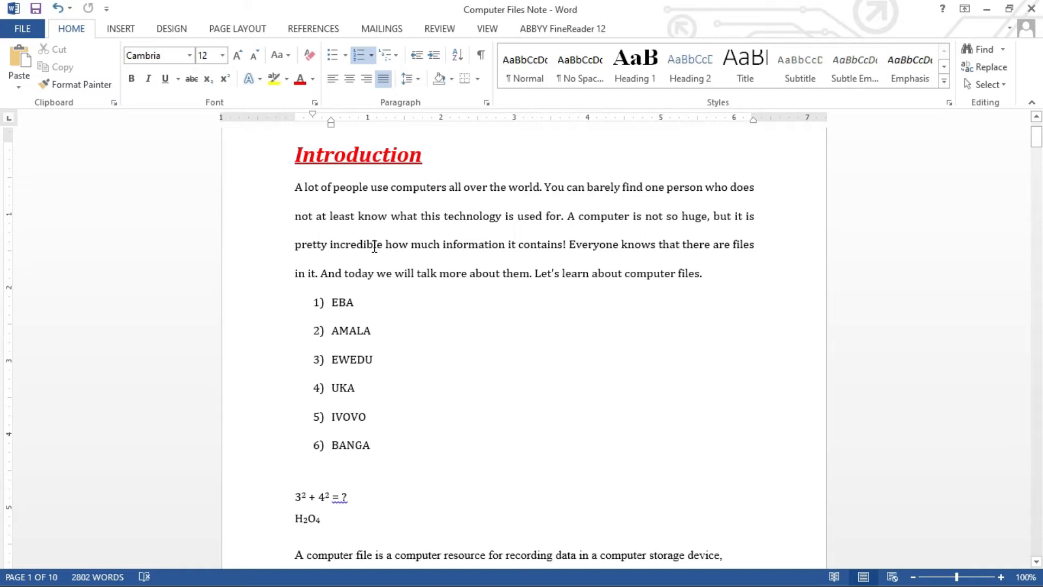
Apply UPPERCASE to the red heading so it reads INTRODUCTION.
left_click(335, 188)
left_click(328, 154)
left_click_drag(295, 154, 423, 154)
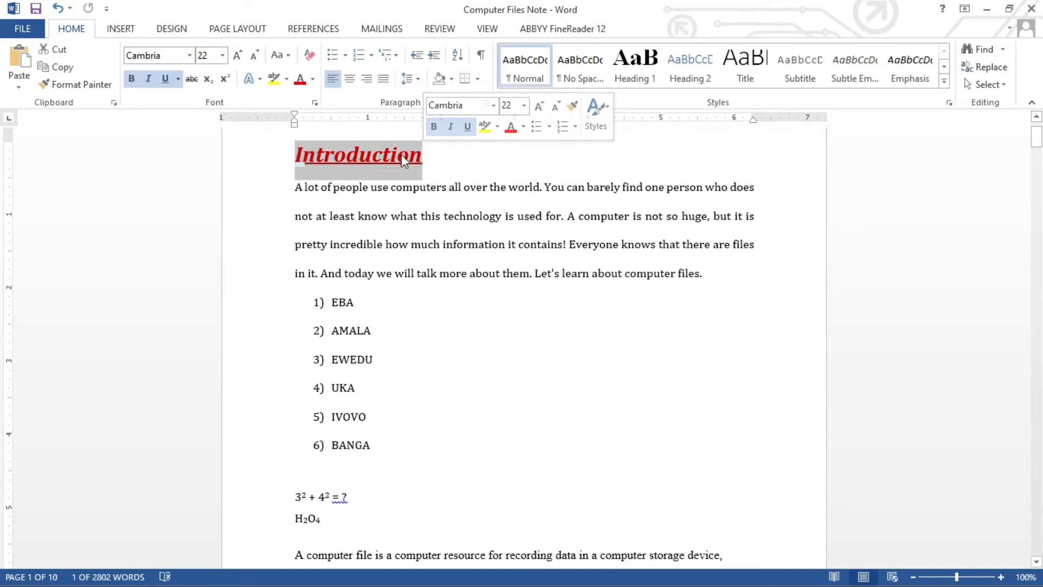
left_click(400, 154)
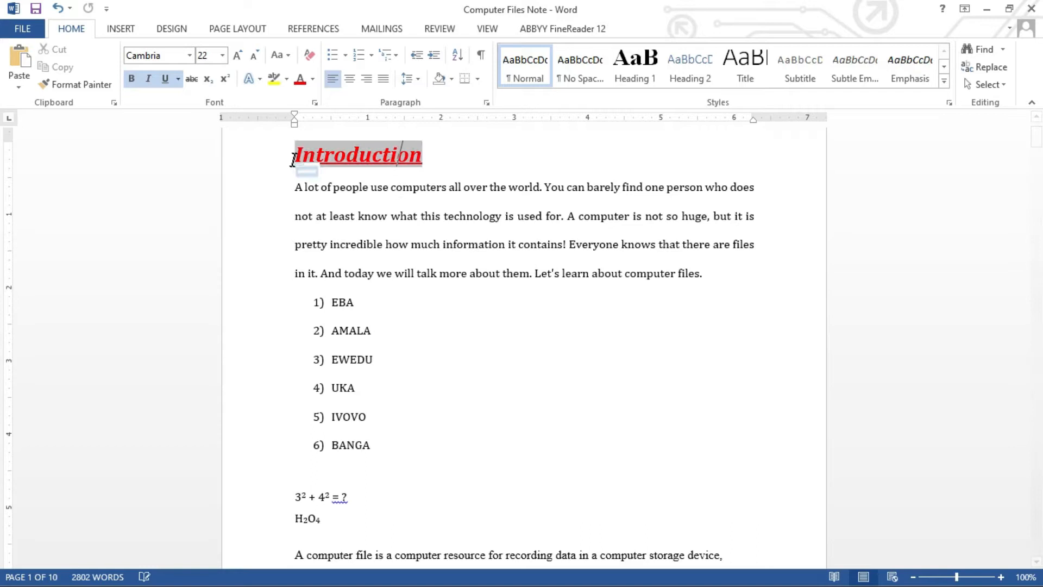
left_click_drag(294, 154, 424, 155)
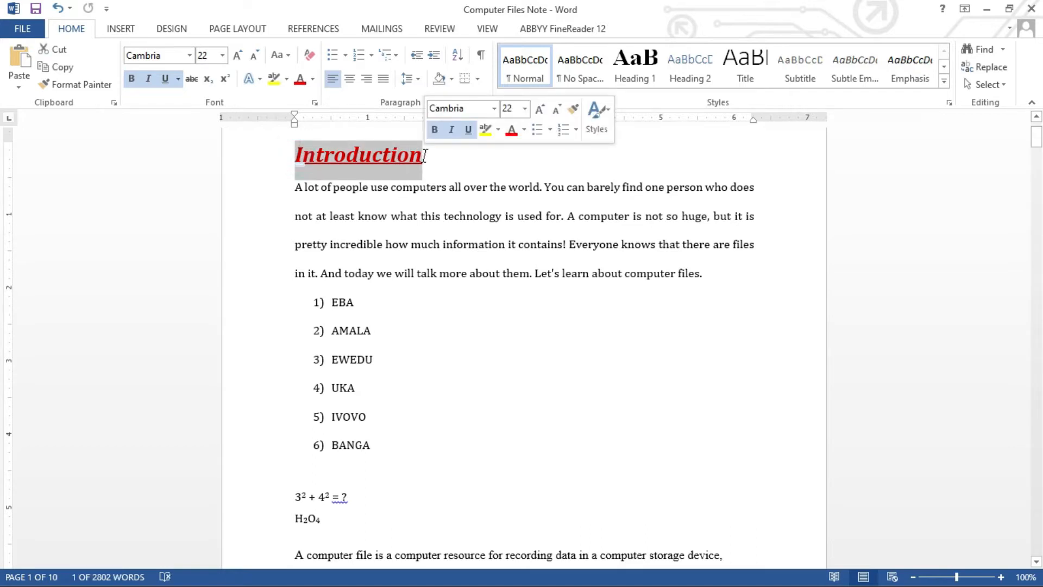
left_click(438, 159)
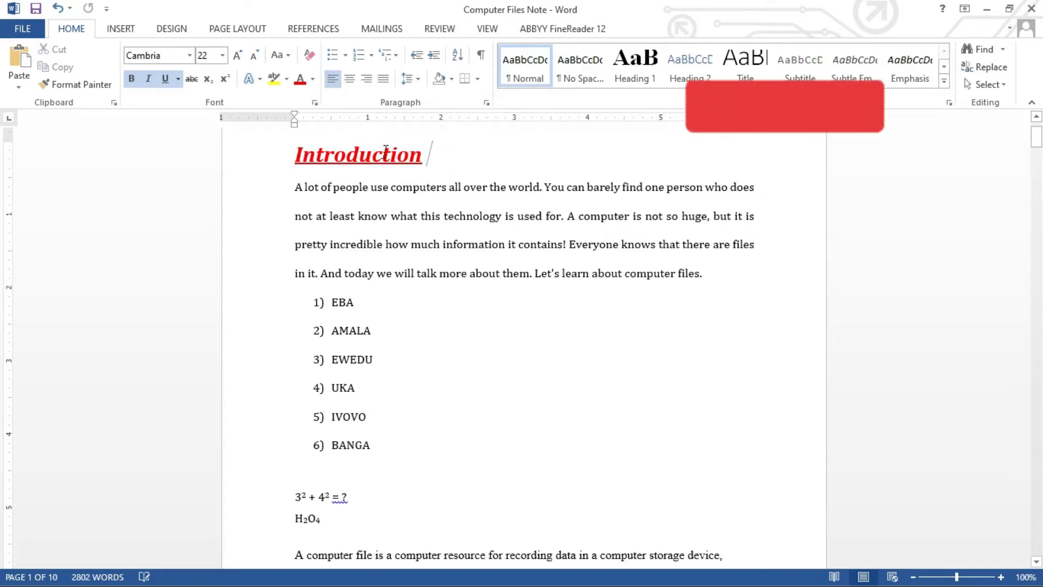
left_click(295, 158)
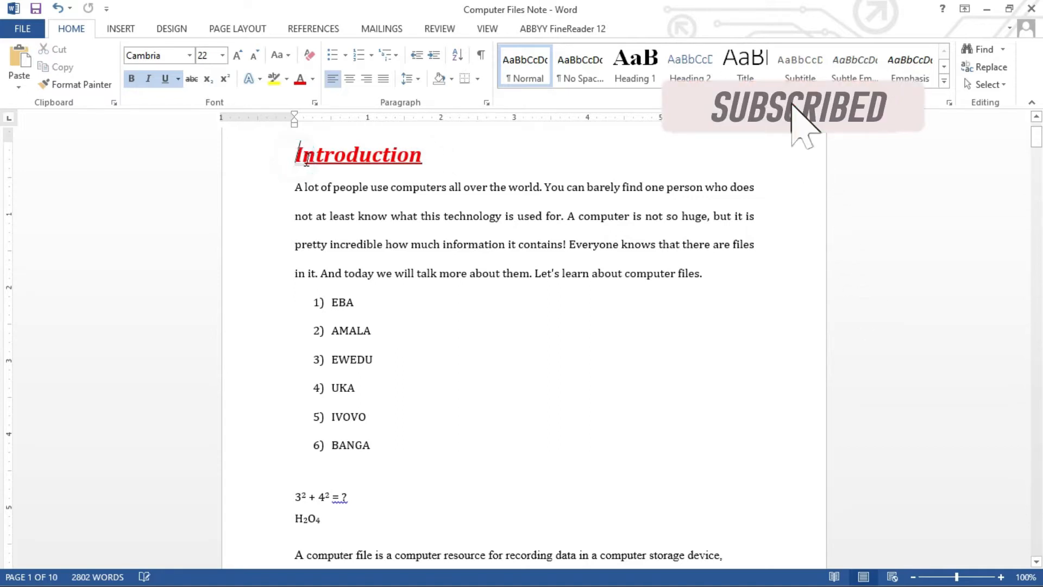
left_click(360, 156, "shift")
left_click_drag(363, 156, 425, 156)
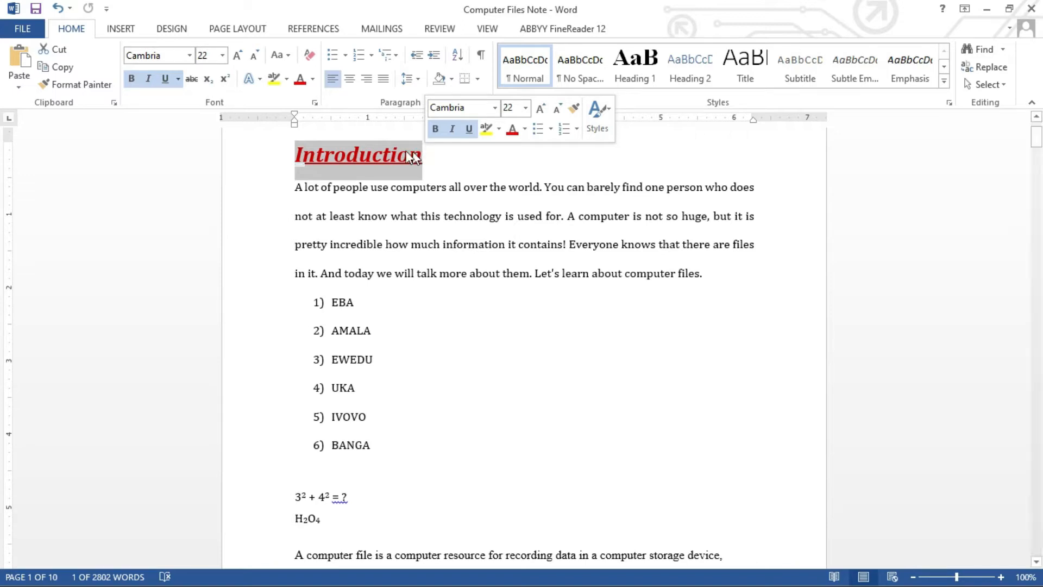
left_click(288, 55)
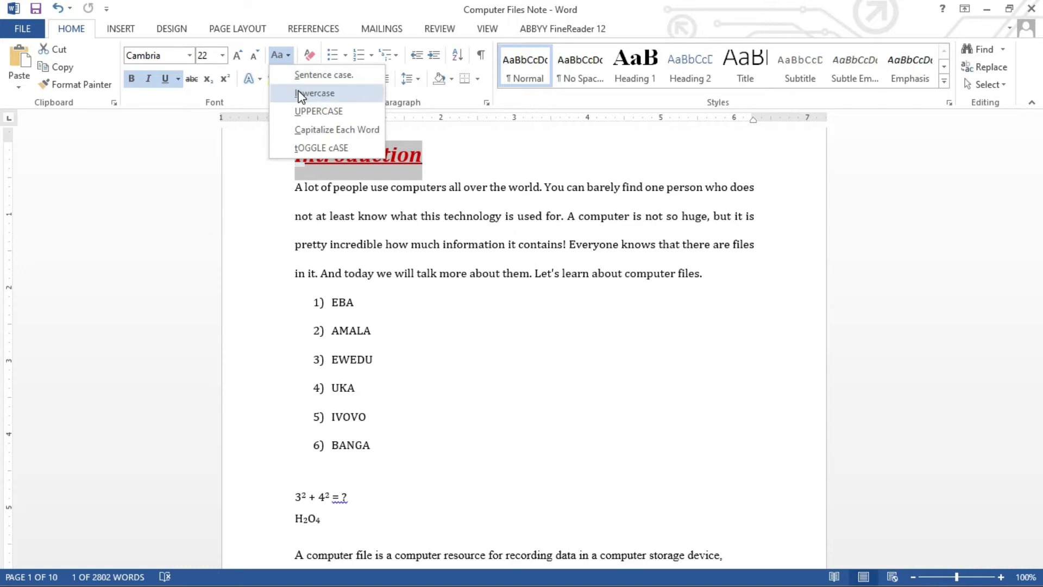
left_click(322, 111)
left_click(371, 200)
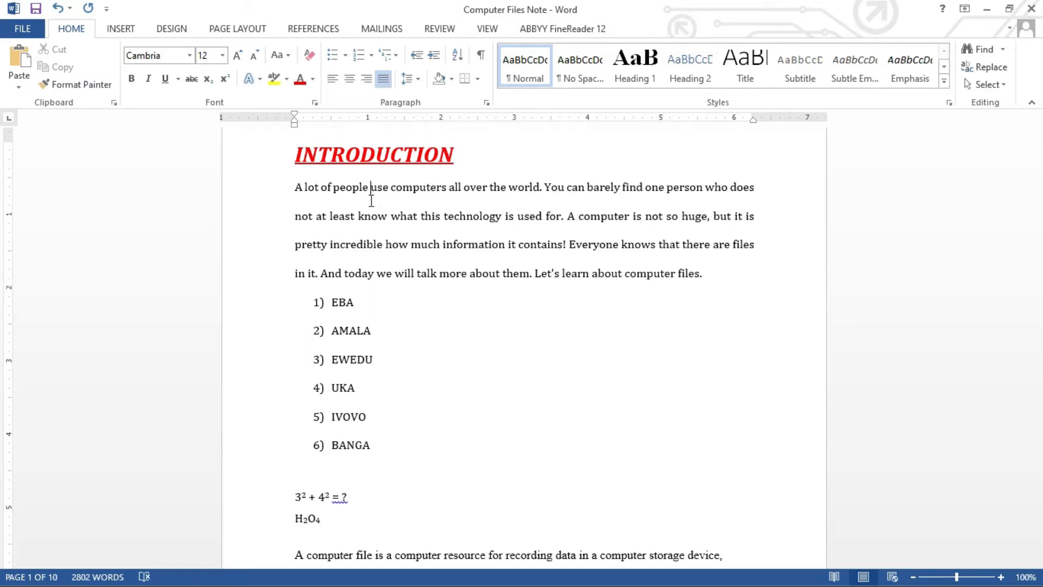
left_click(295, 155)
Change the INTRODUCTION heading to all lowercase.
left_click_drag(321, 159, 454, 163)
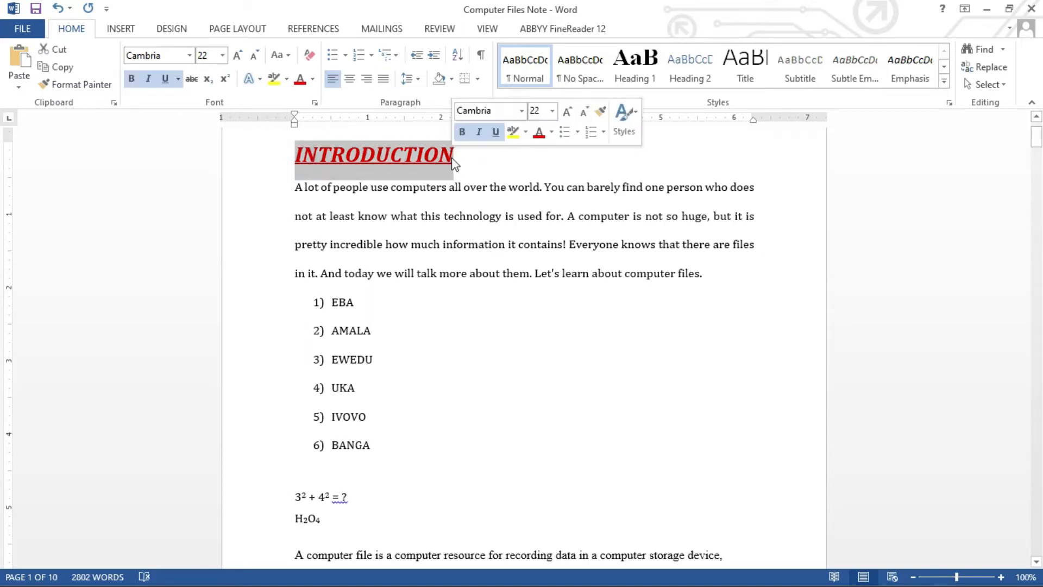
left_click(289, 56)
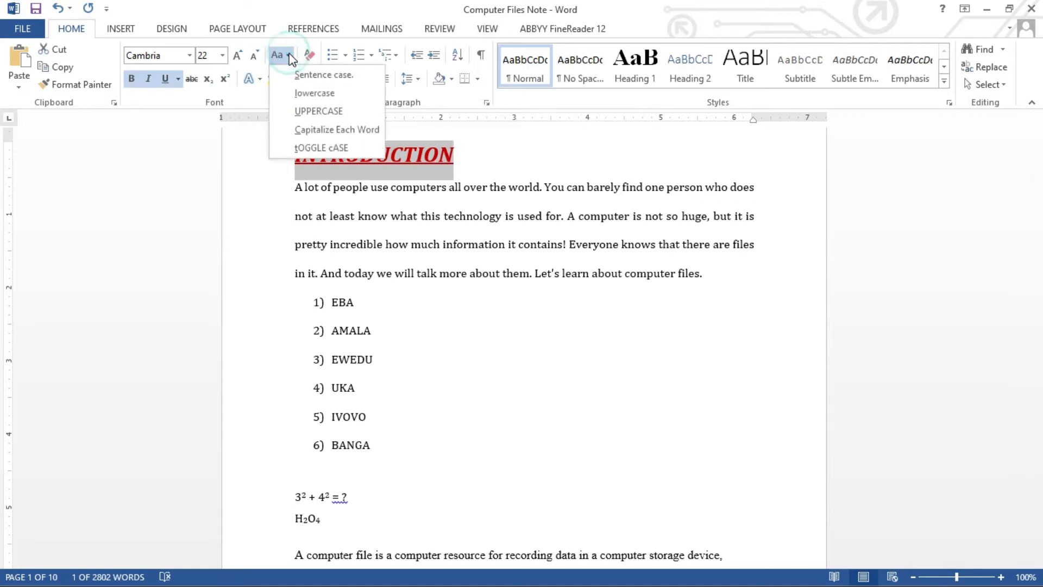
left_click(300, 93)
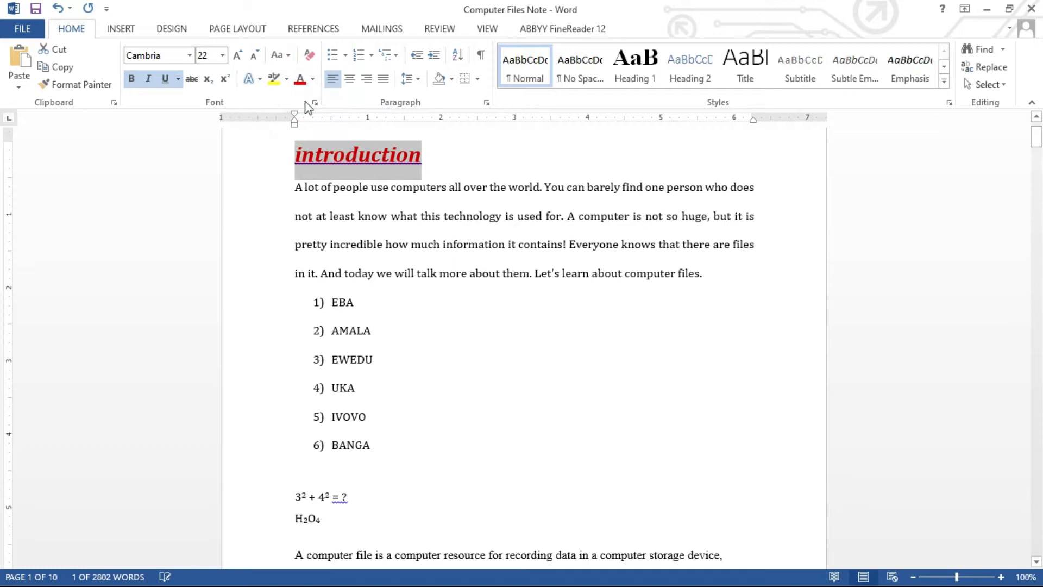
left_click(340, 149)
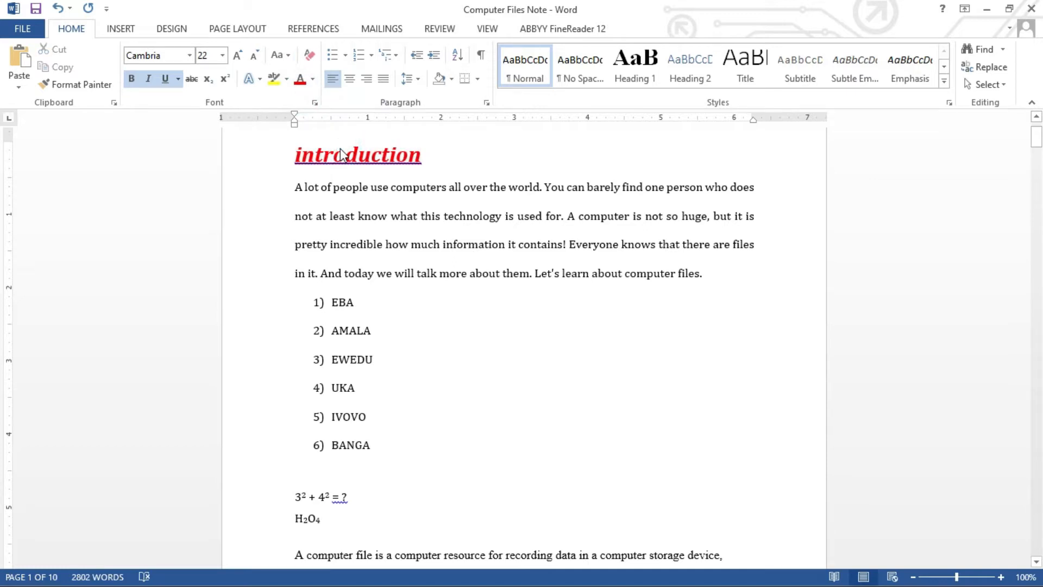
Apply Sentence case so the heading reads 'Introduction'.
left_click_drag(295, 154, 425, 147)
left_click(289, 57)
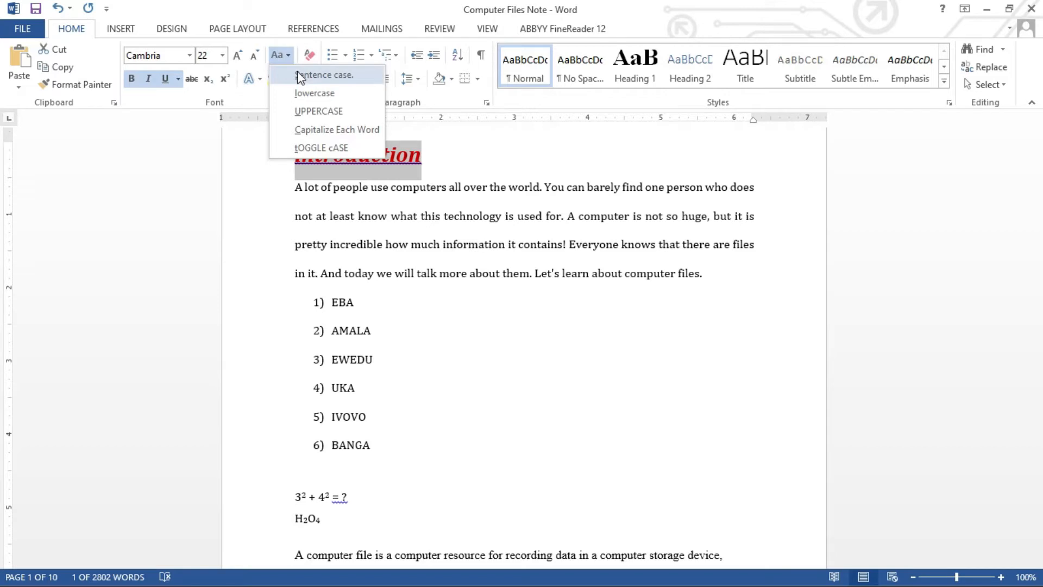
left_click(299, 73)
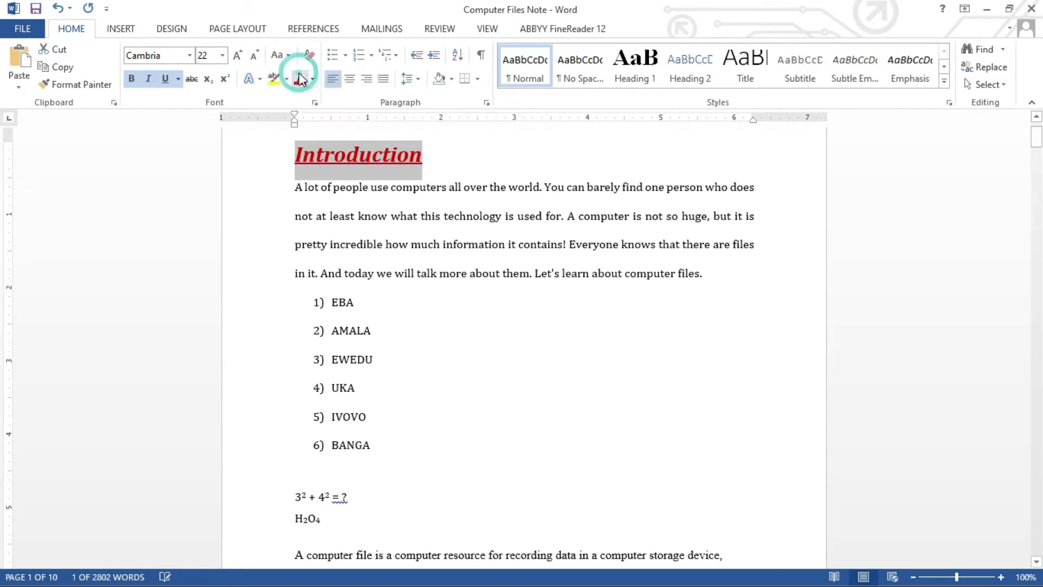
left_click(354, 186)
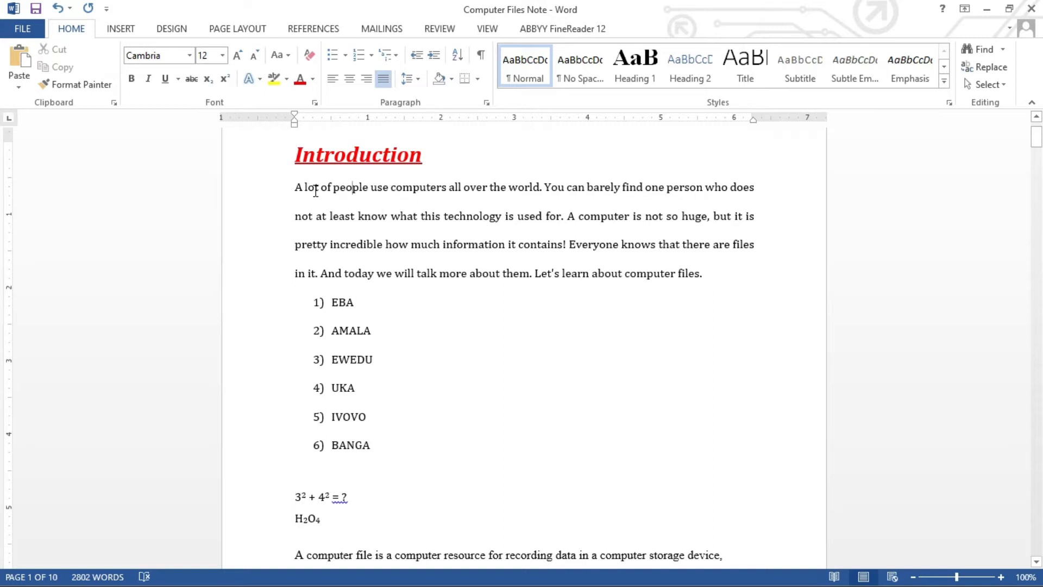
Apply Capitalize Each Word, then tOGGLE cASE, to 'people use computers all over the world'.
left_click_drag(333, 187, 524, 201)
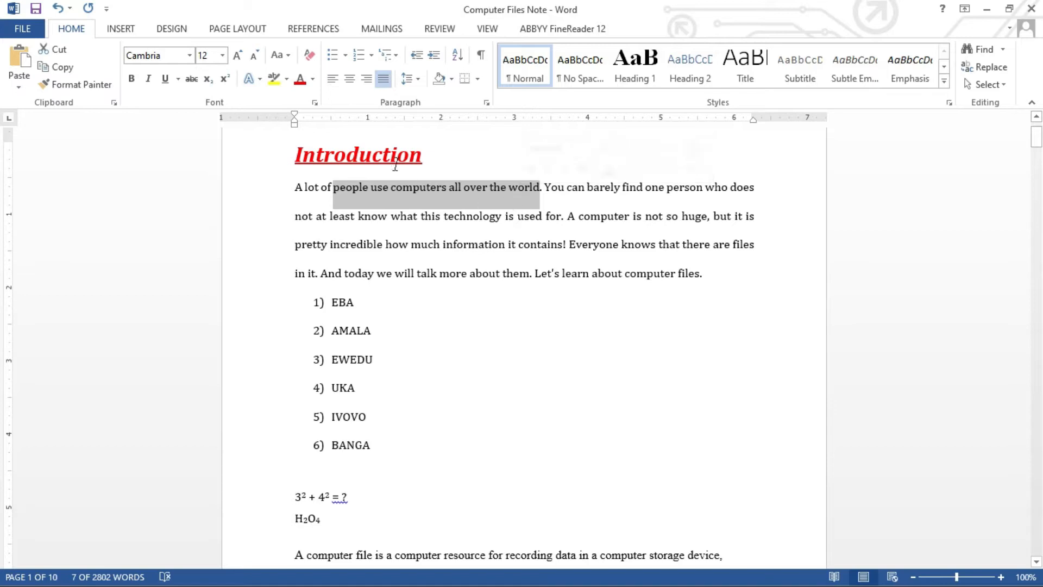
left_click(288, 56)
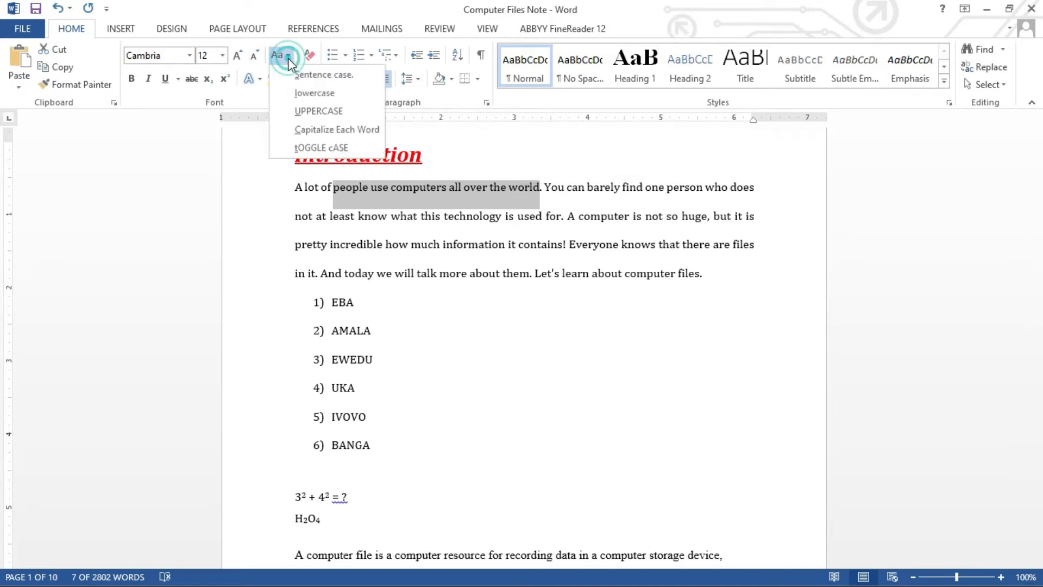
left_click(312, 129)
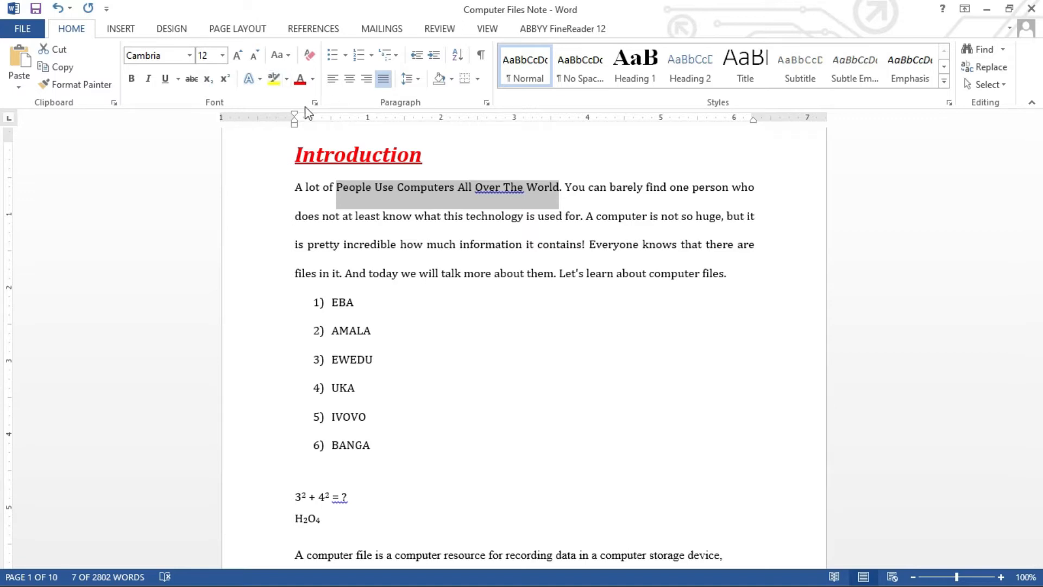
left_click(287, 56)
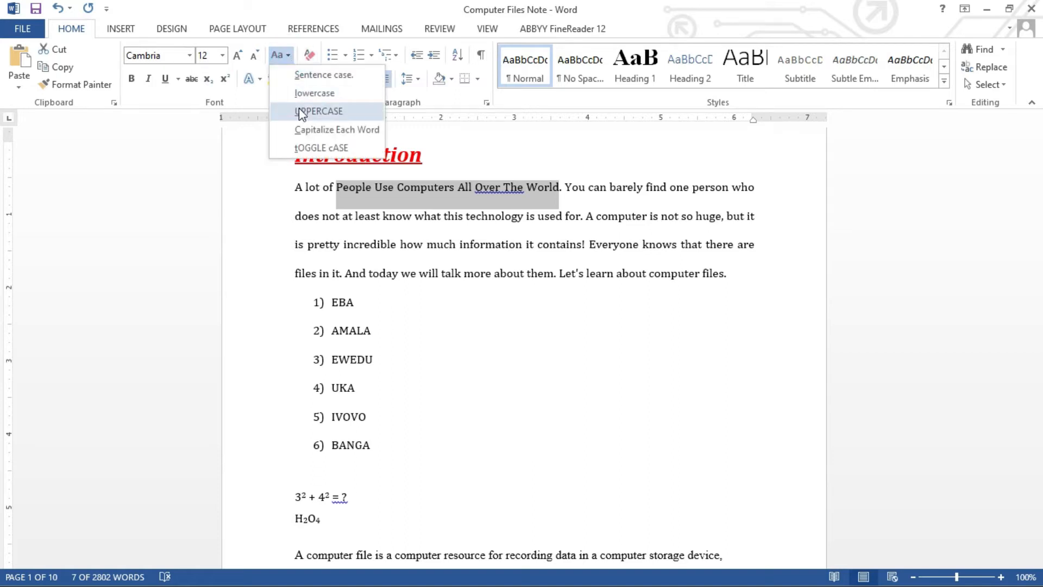
left_click(315, 145)
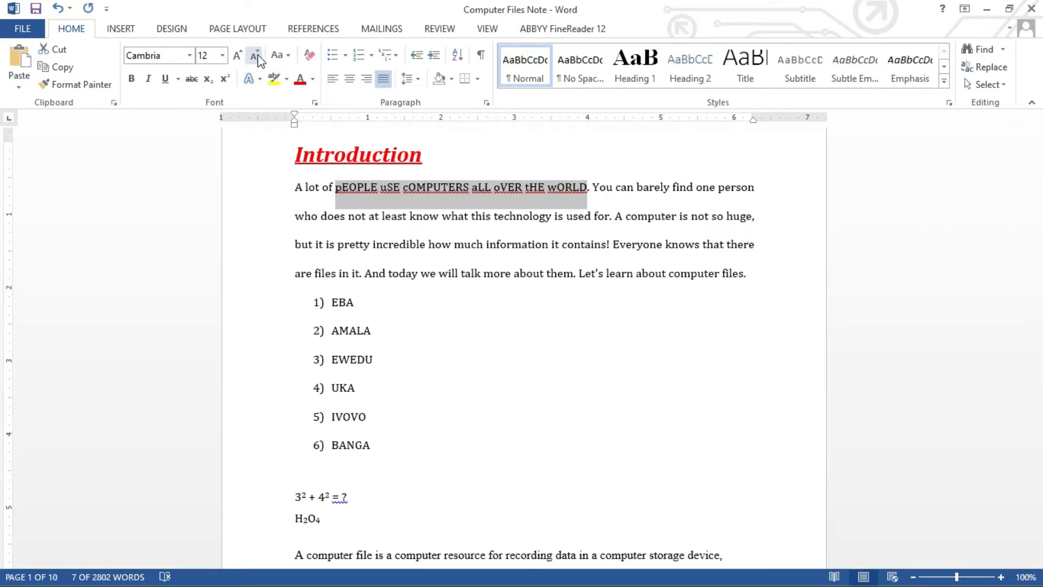
Set the toggled phrase back to lowercase with Change Case.
left_click(288, 54)
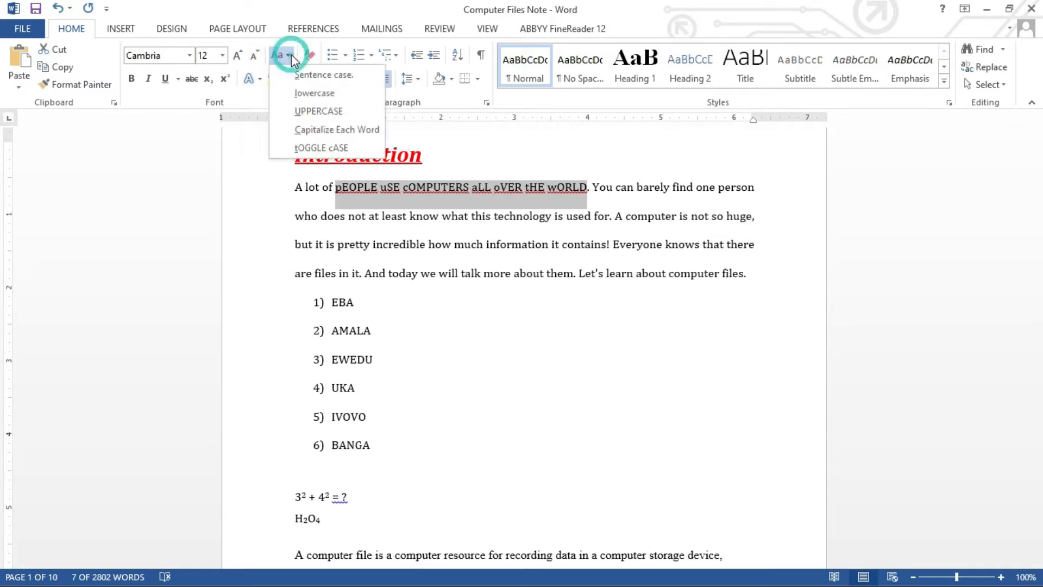
left_click(312, 93)
left_click(434, 269)
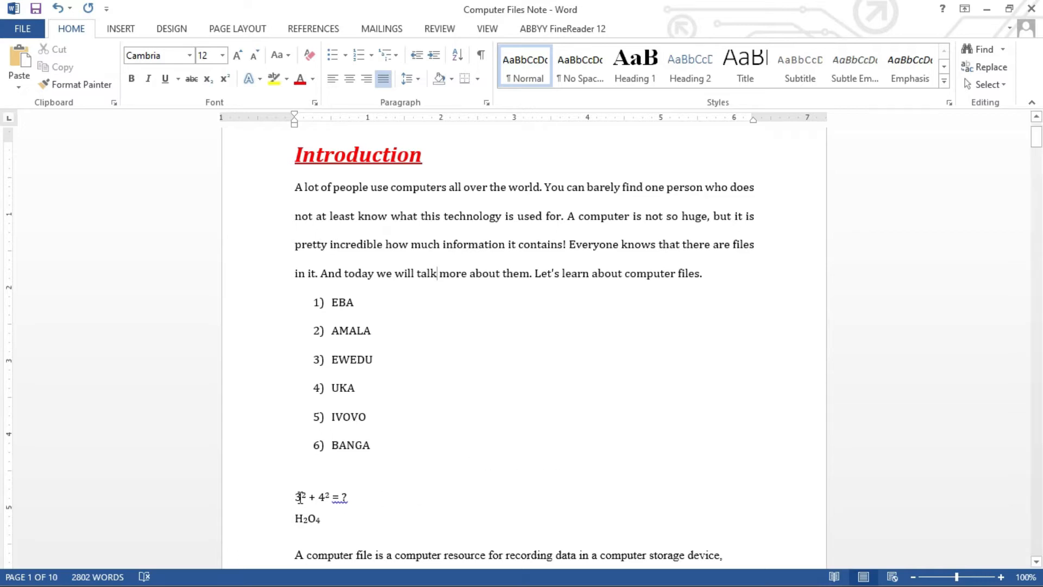
left_click(295, 473)
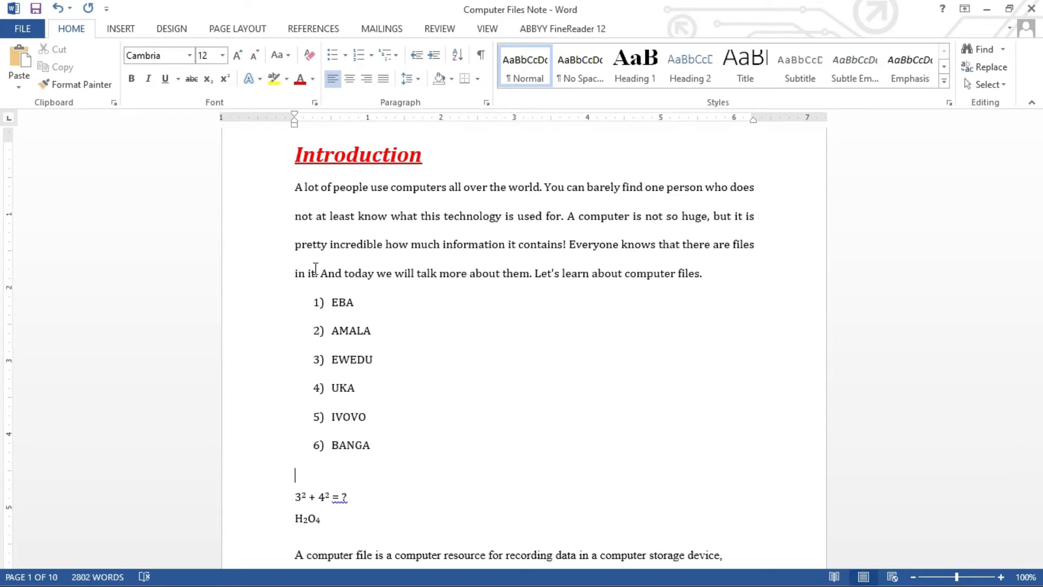
Insert a 5-column, 3-row table between the numbered list and '3² + 4² = ?'.
left_click(122, 29)
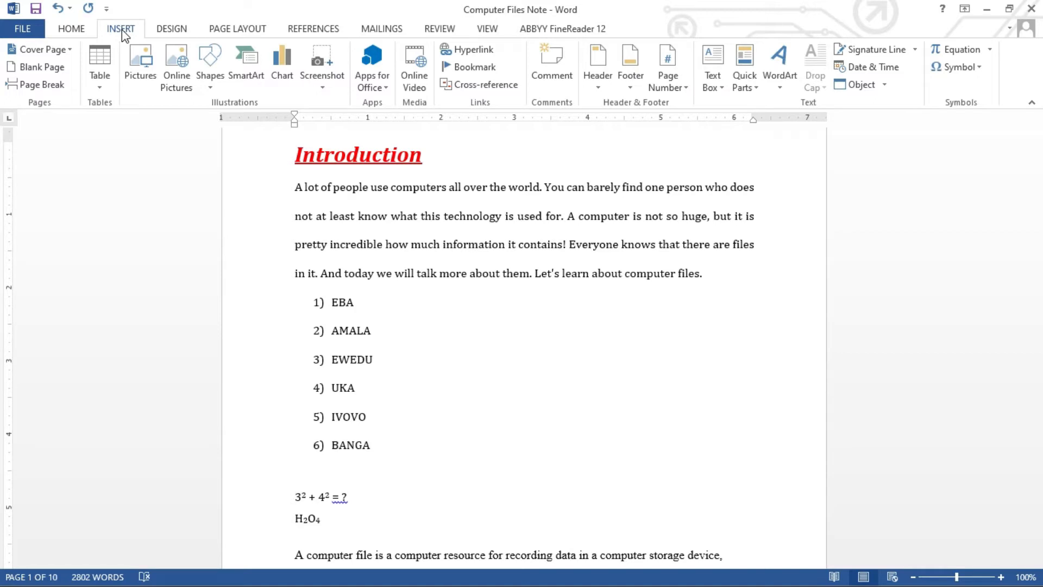
left_click(99, 88)
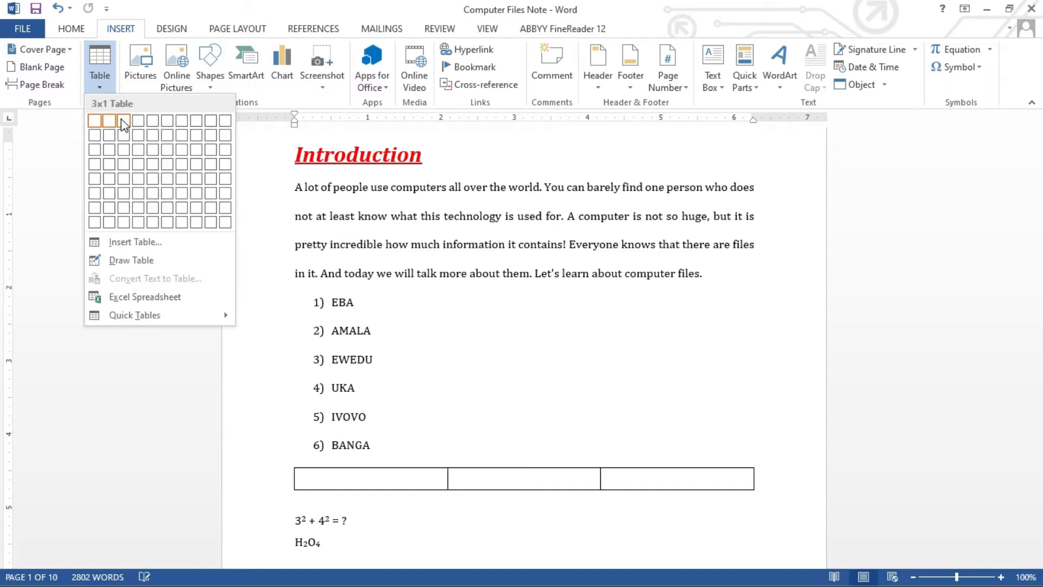
left_click(154, 149)
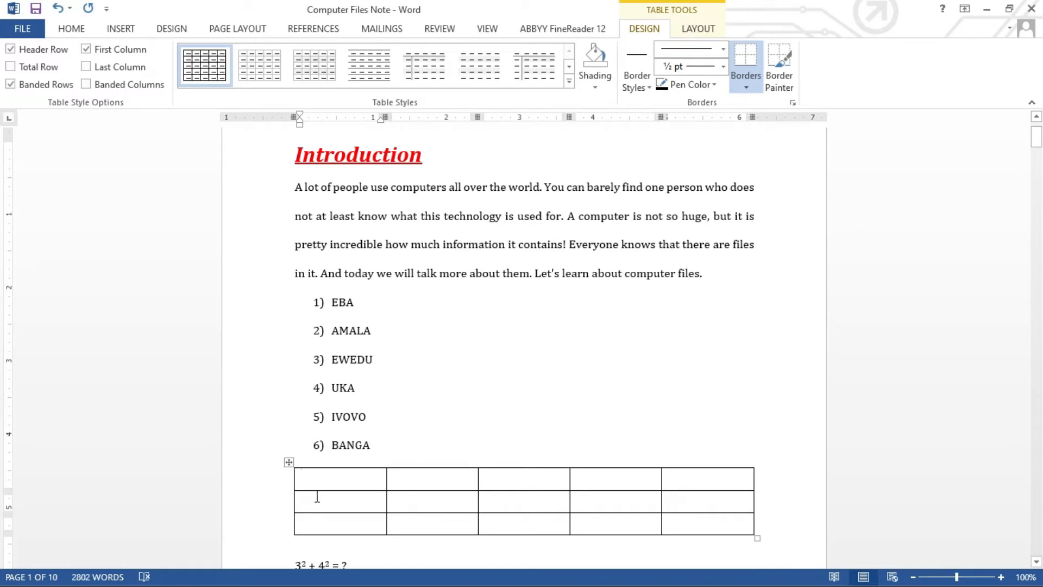
Enter the header cells S/N, NAMES, DEPARTMENT, ADM. NO and STATE across the first row.
type("S/")
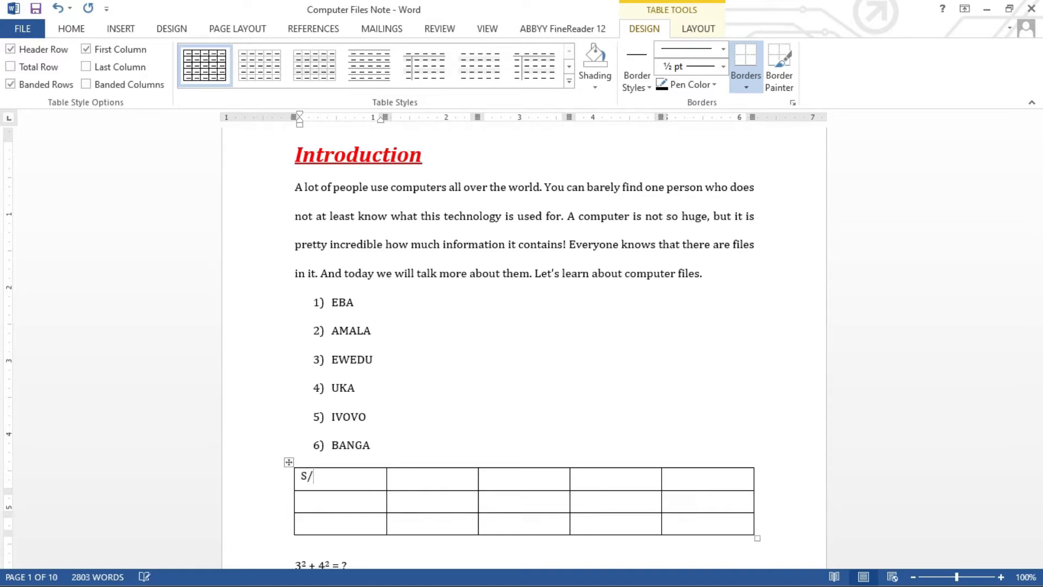
type("N")
key("Tab")
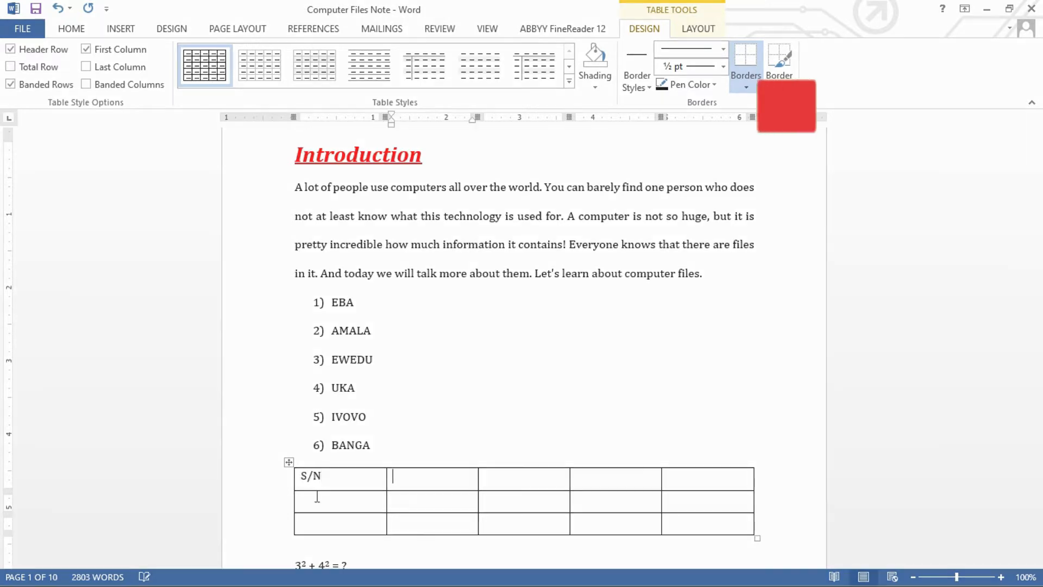
type("NAMES")
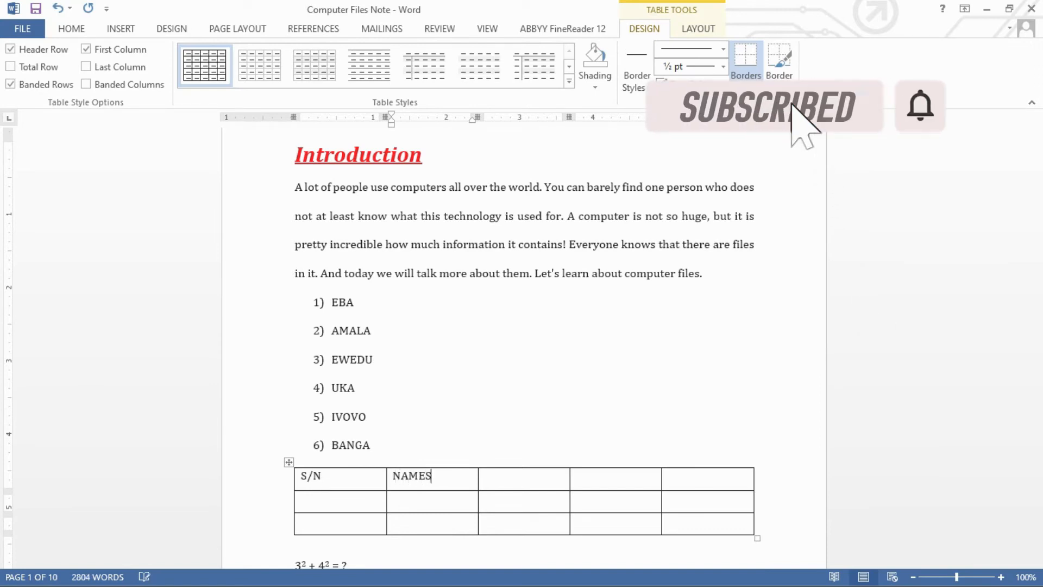
key("Tab")
type("DEPART")
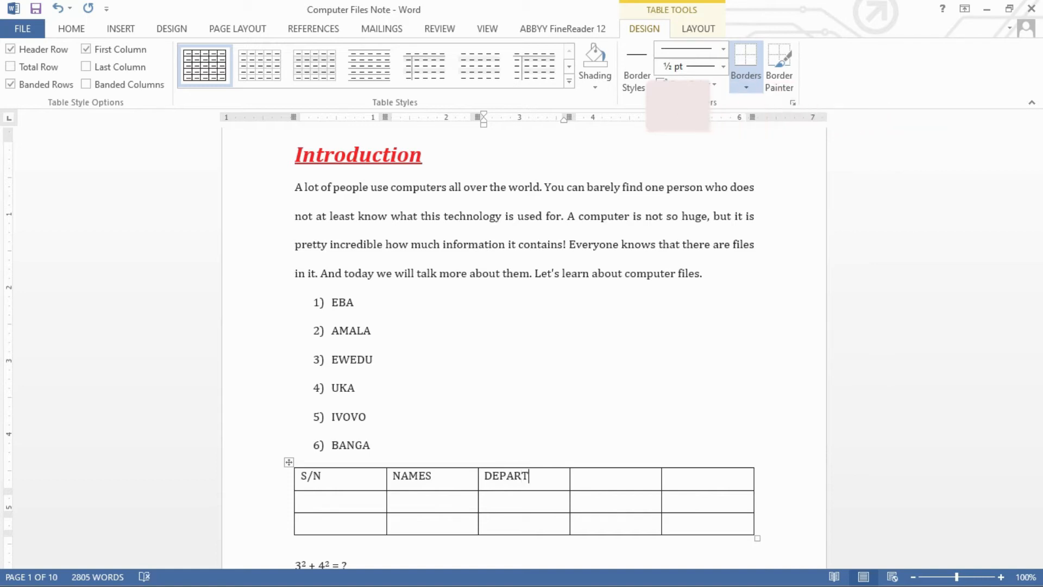
type("MENT")
key("Tab")
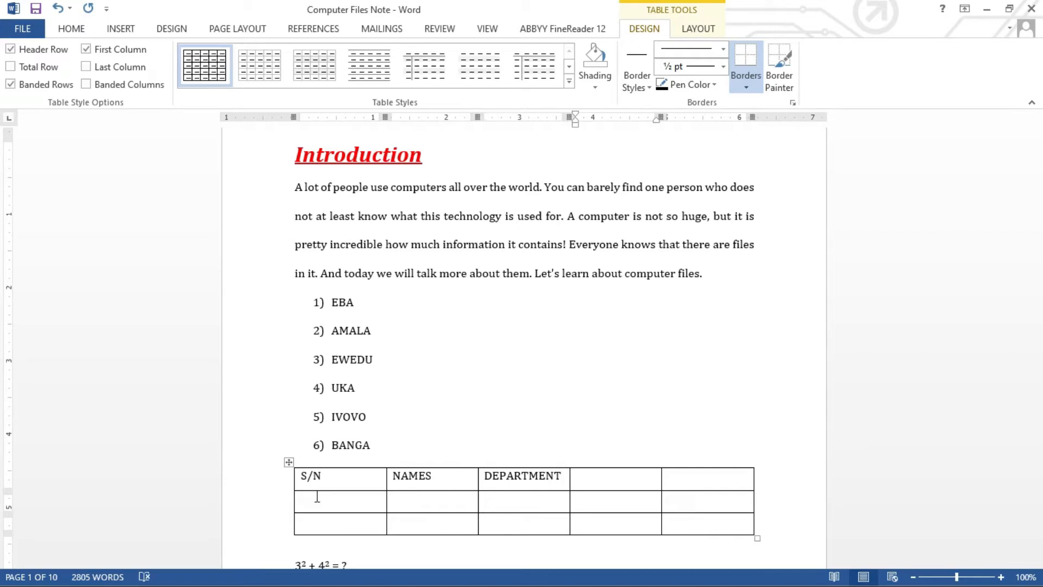
type("ADM. NO")
key("Tab")
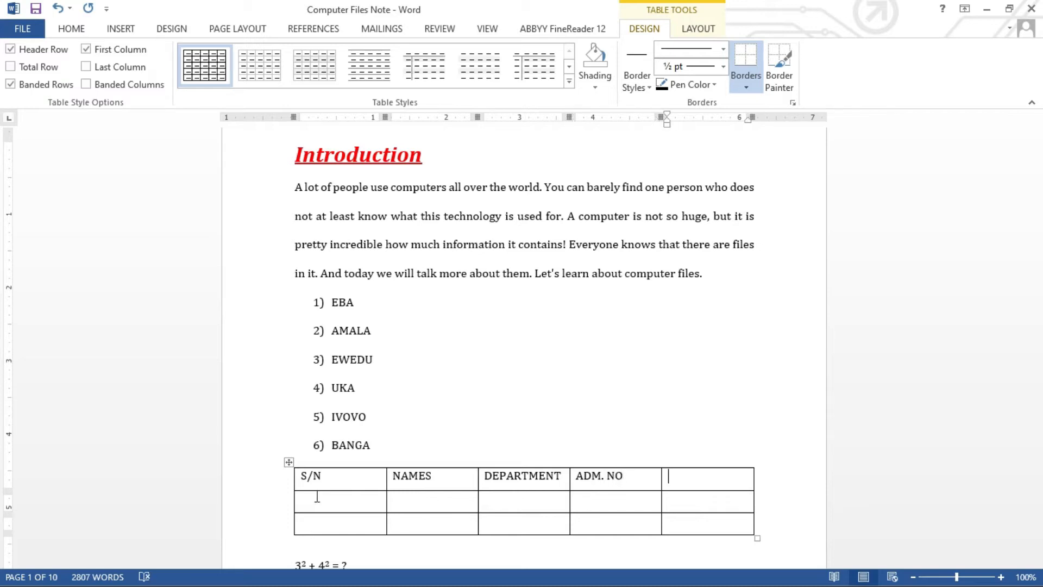
type("STATE")
Adjust the column widths: narrow S/N and STATE, and widen NAMES.
left_click(339, 504)
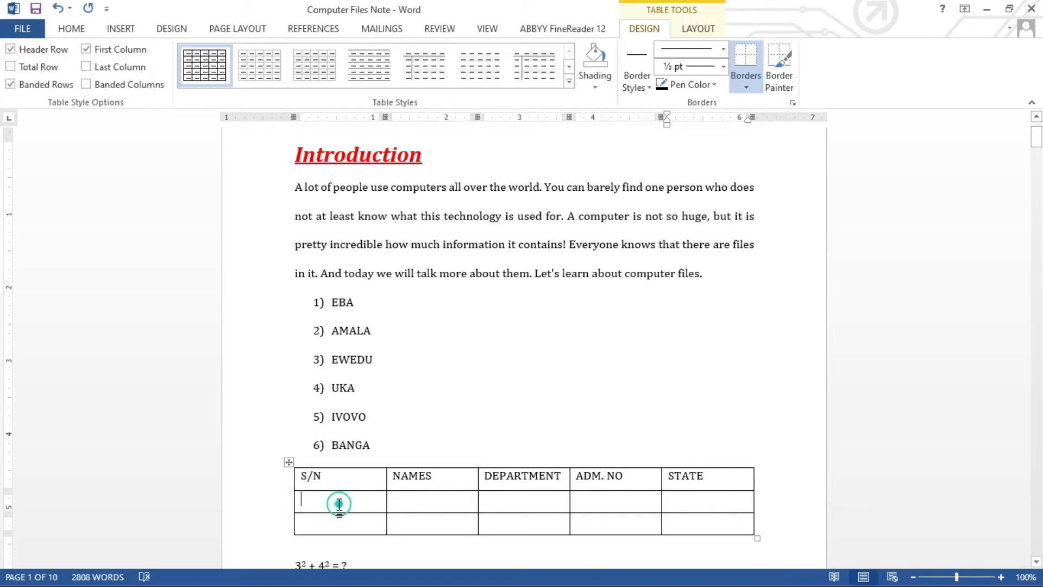
left_click_drag(386, 477, 328, 483)
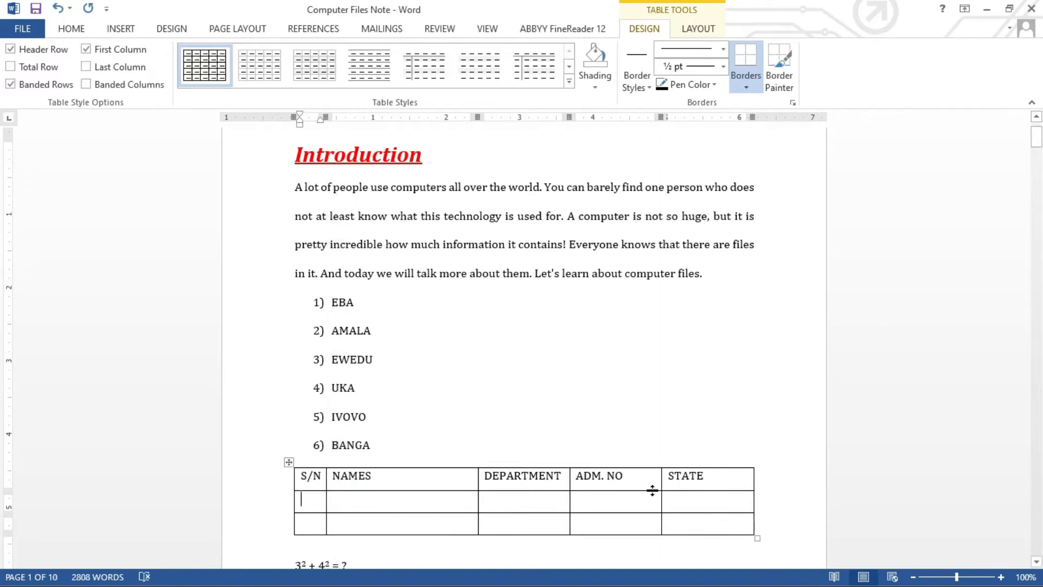
left_click_drag(661, 482, 652, 484)
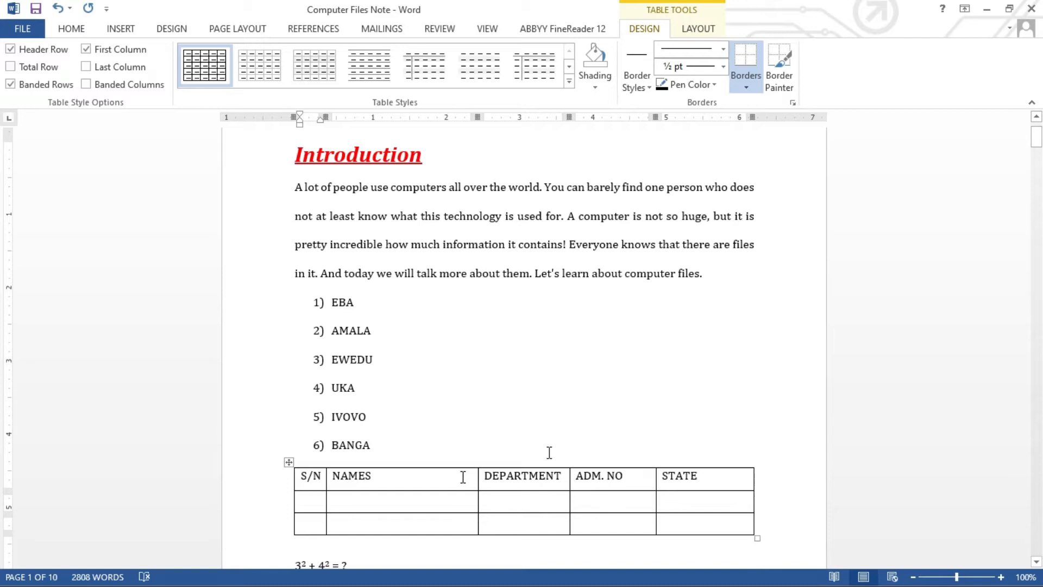
left_click_drag(754, 482, 734, 487)
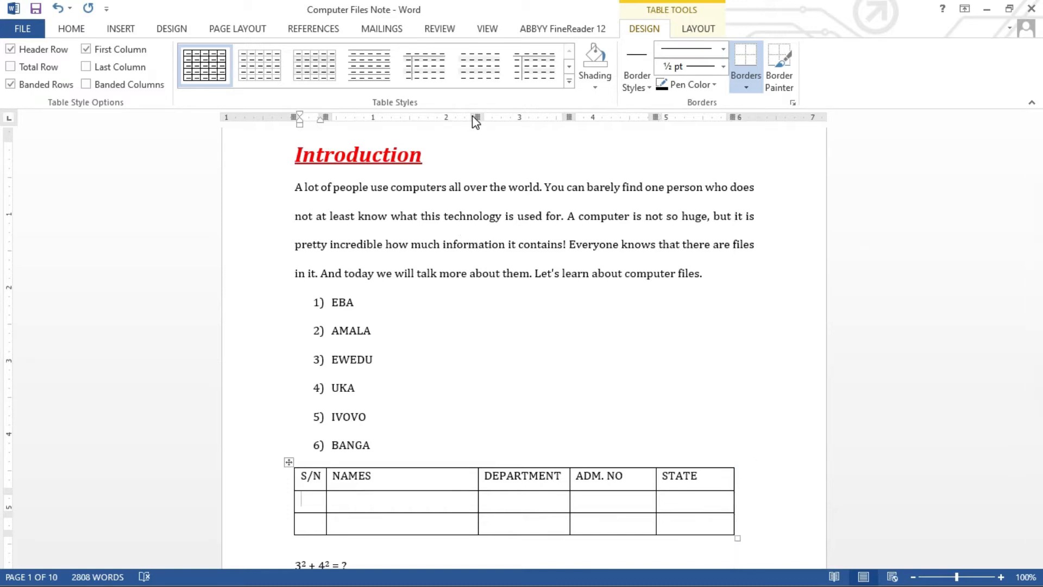
left_click_drag(477, 117, 487, 116)
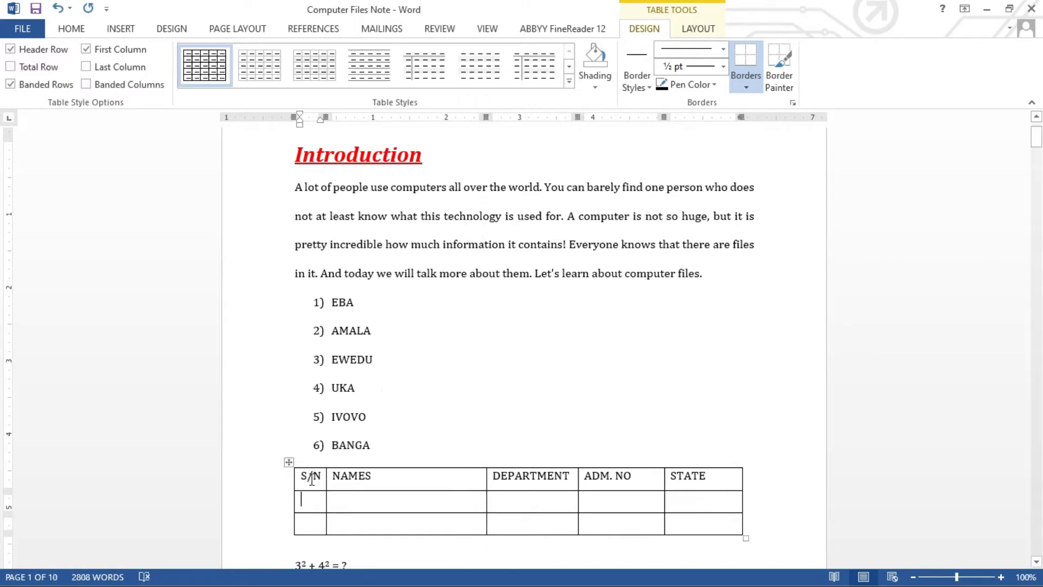
Make the header row text bold and centred.
left_click_drag(311, 479, 717, 480)
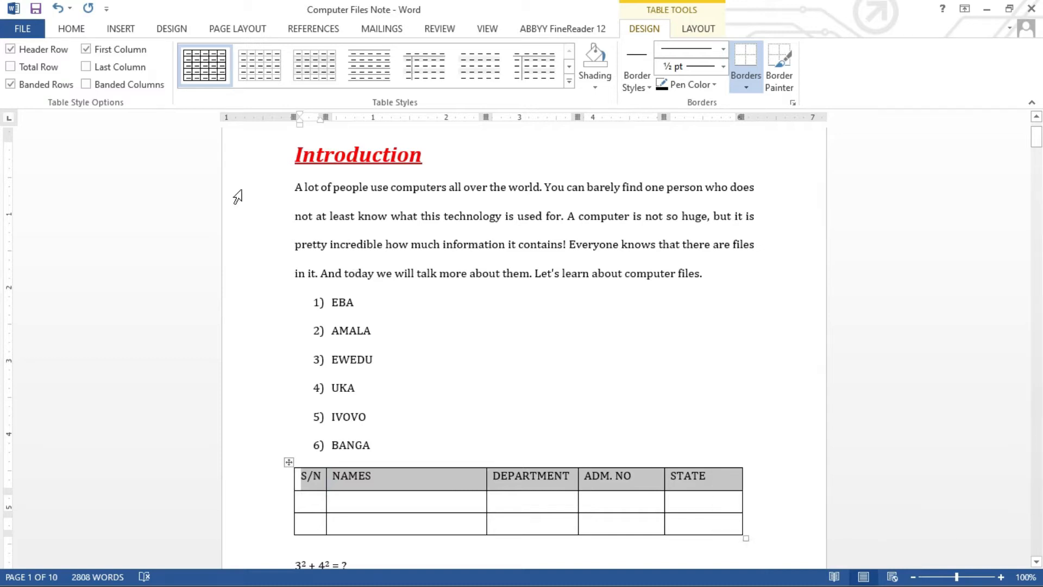
left_click(76, 31)
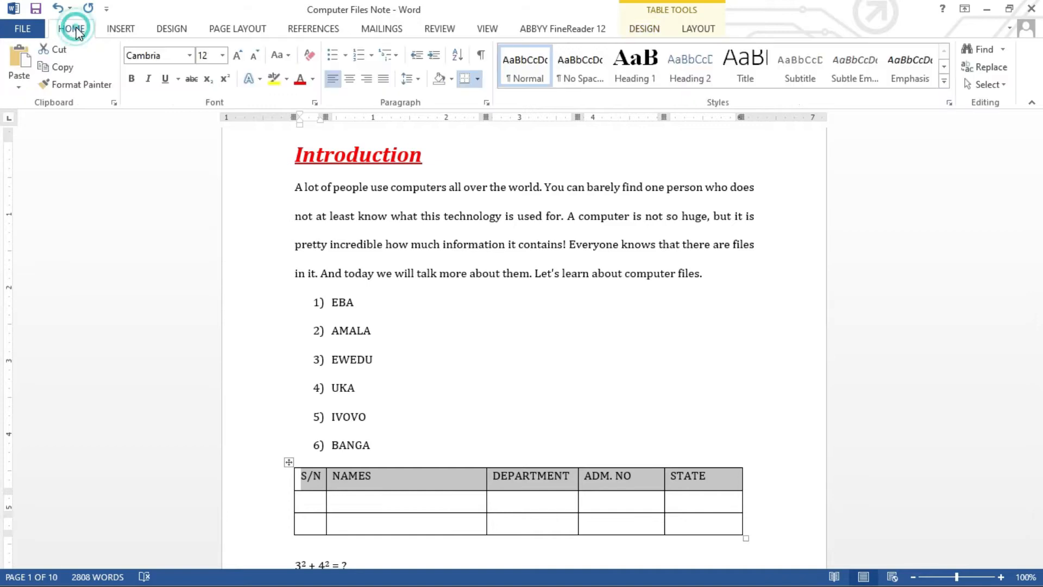
left_click(131, 78)
left_click(349, 80)
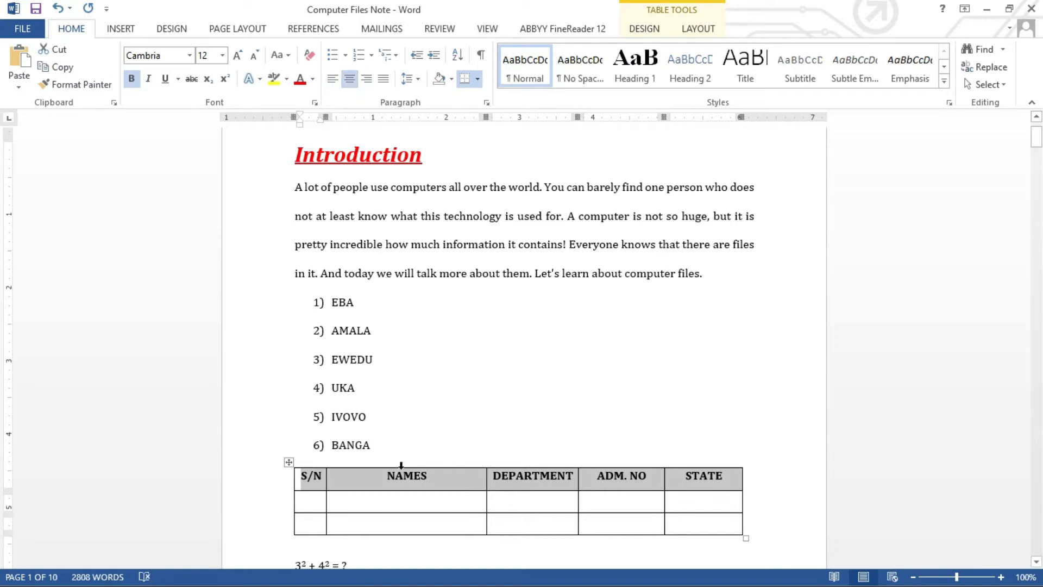
Fill the first data row with 1, the student's full name, Medicine, their admission number, and Abia.
left_click(339, 501)
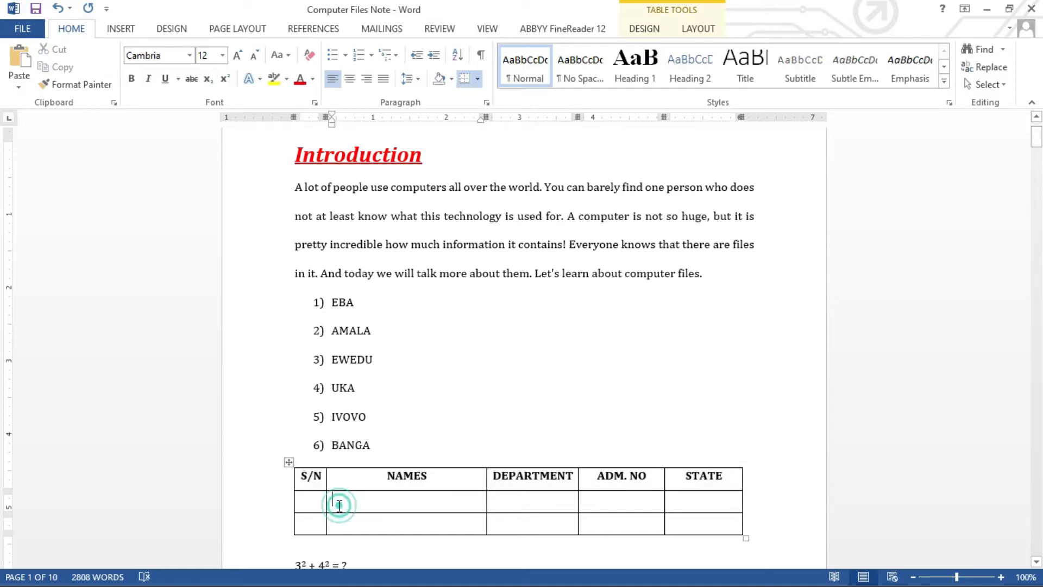
left_click(311, 502)
type("1")
key("Tab")
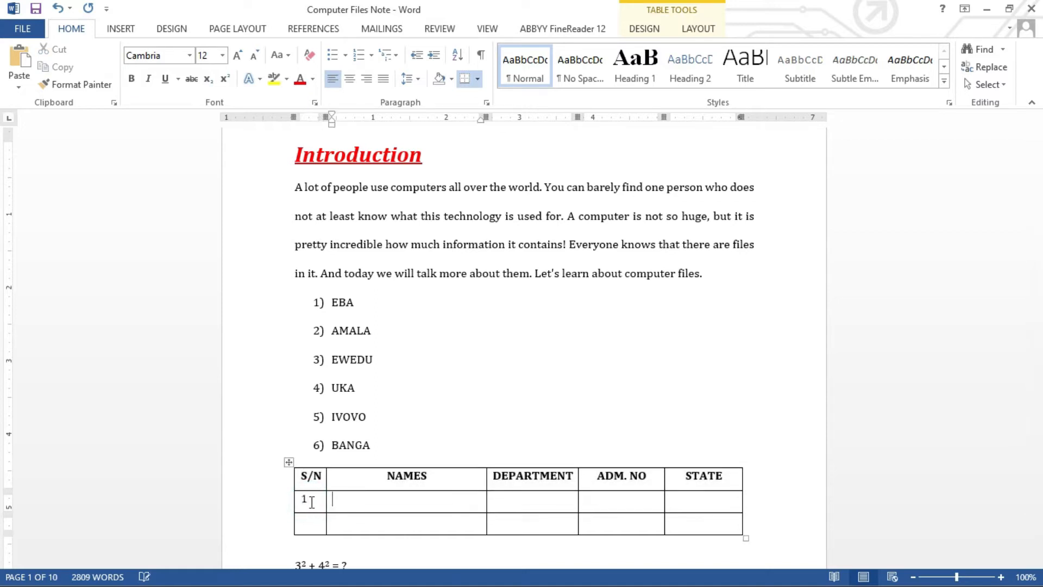
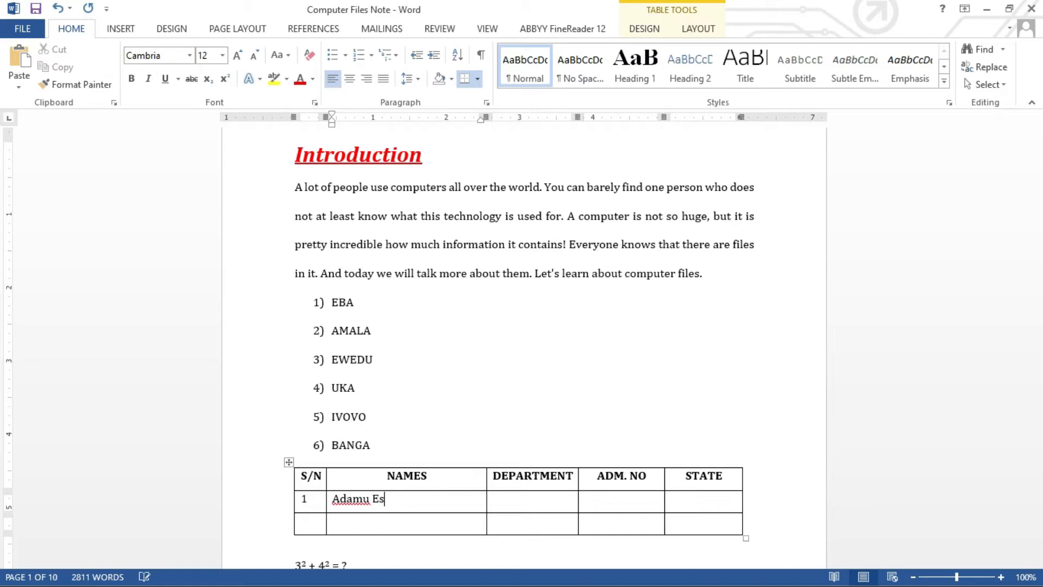
key("Tab")
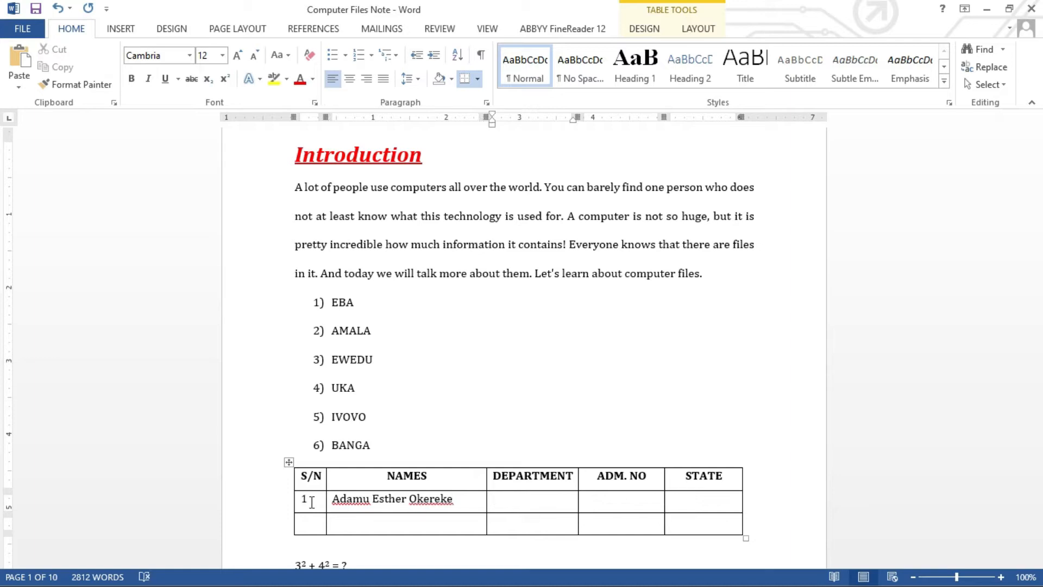
type("Medicine")
key("Tab")
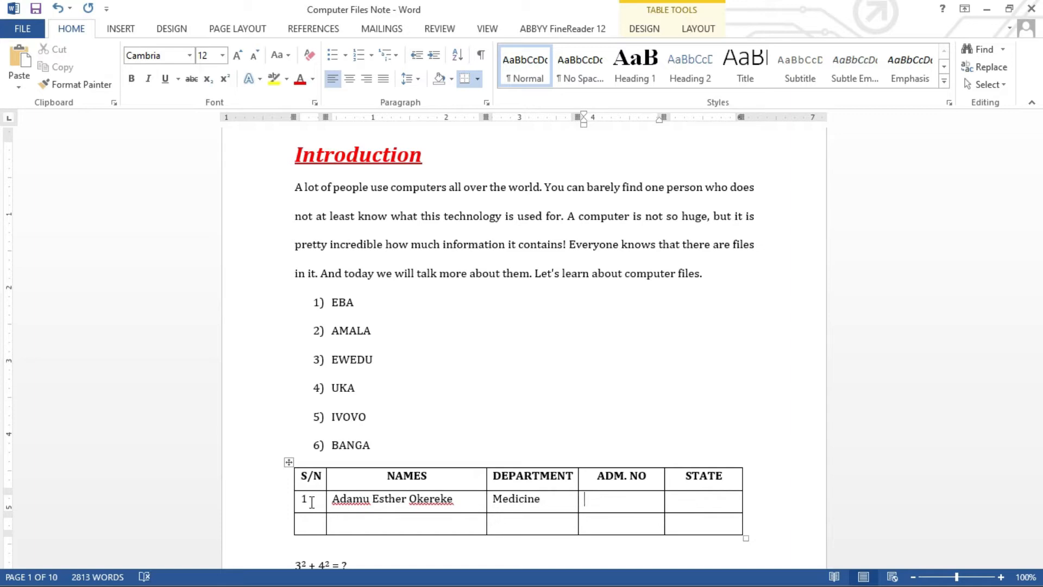
key("Tab")
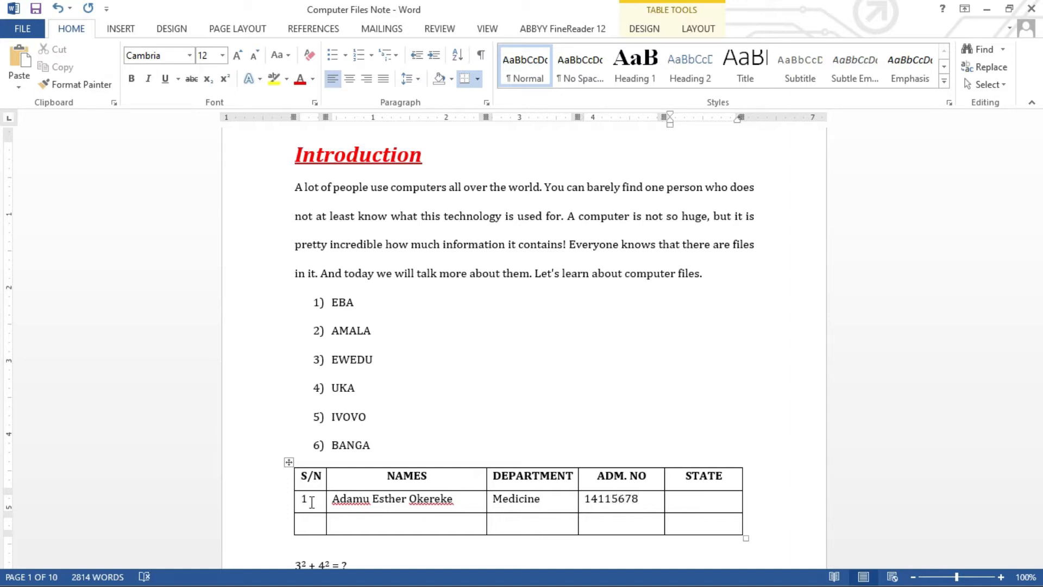
type("Abia")
Fill the second data row with 2, the student's full name, Computer Science, their admission number, and Kogi.
left_click(320, 519)
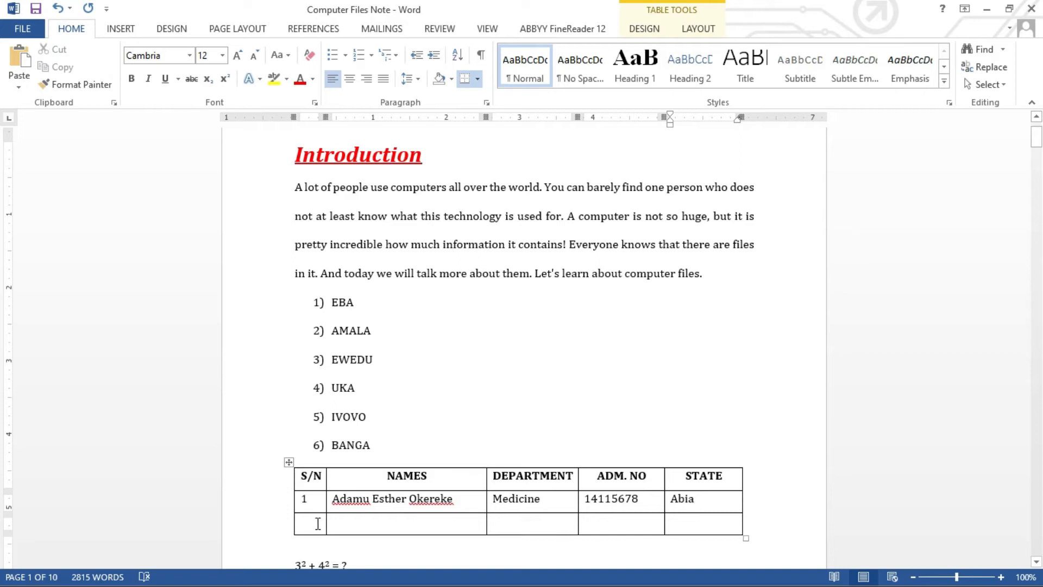
type("2")
key("Tab")
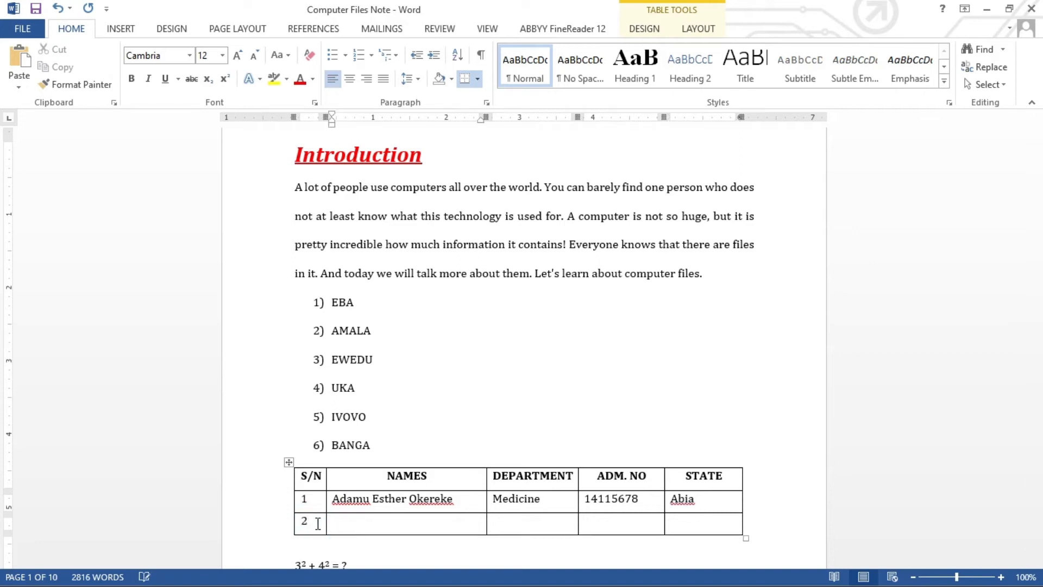
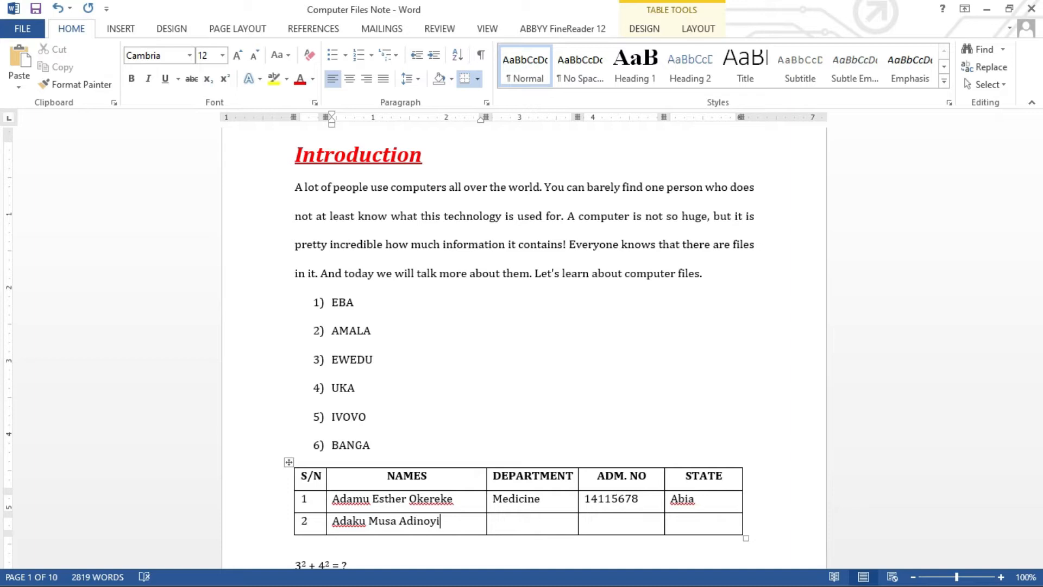
key("Tab")
type("Comp")
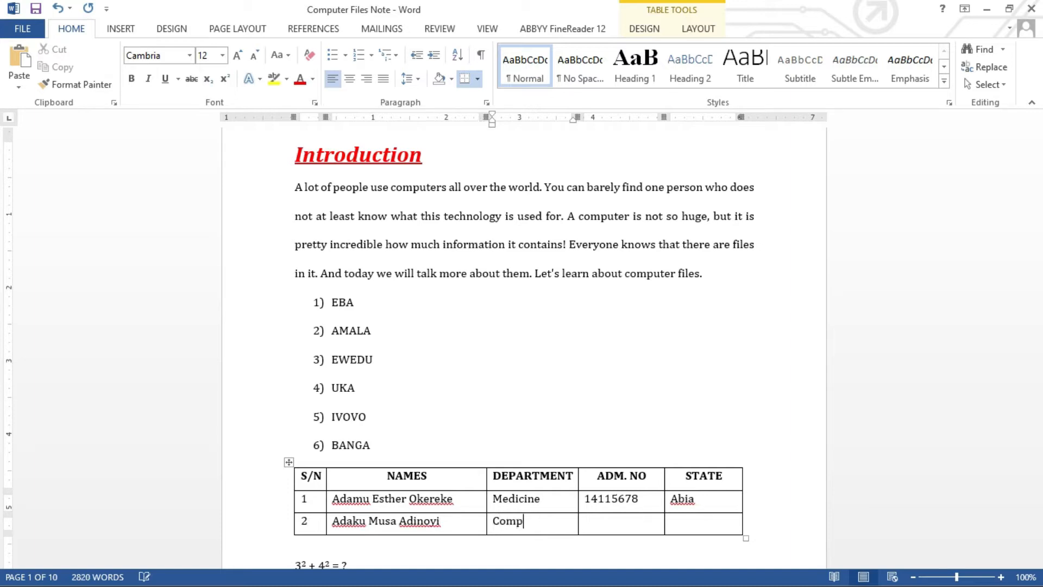
type("uter Science")
key("Tab")
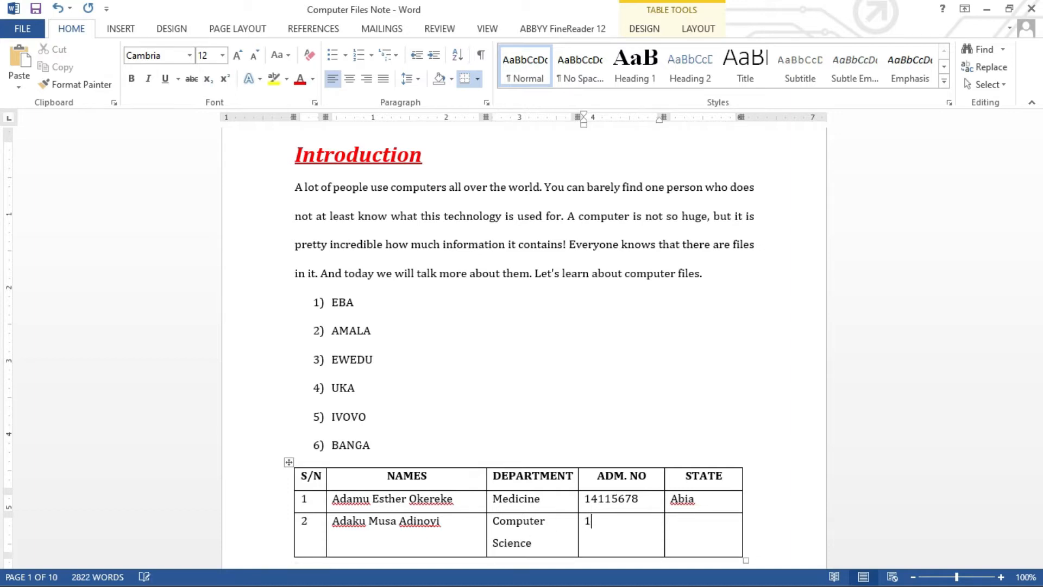
key("Tab")
type("Kogi")
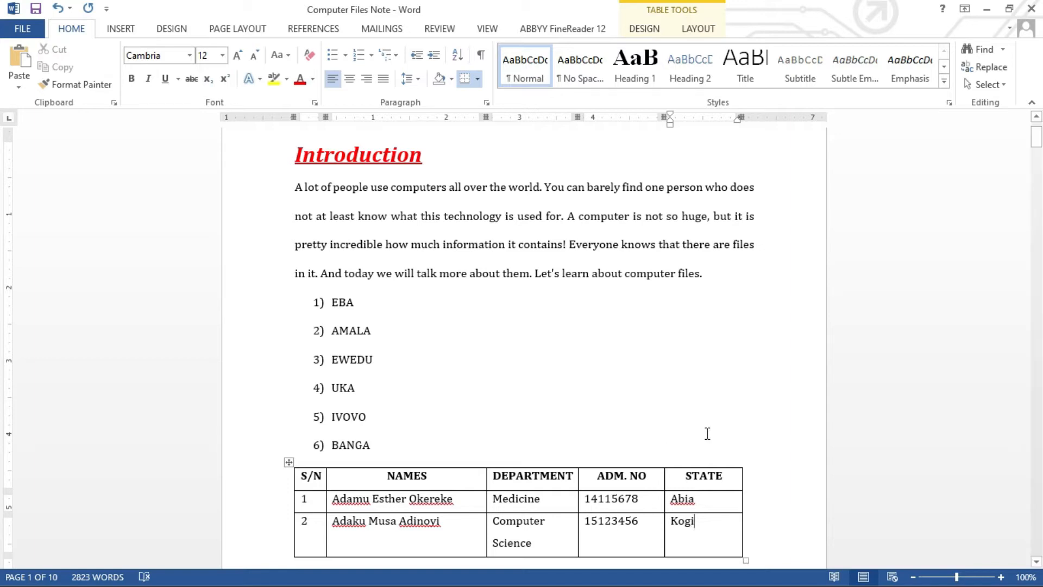
left_click_drag(1036, 142, 1038, 153)
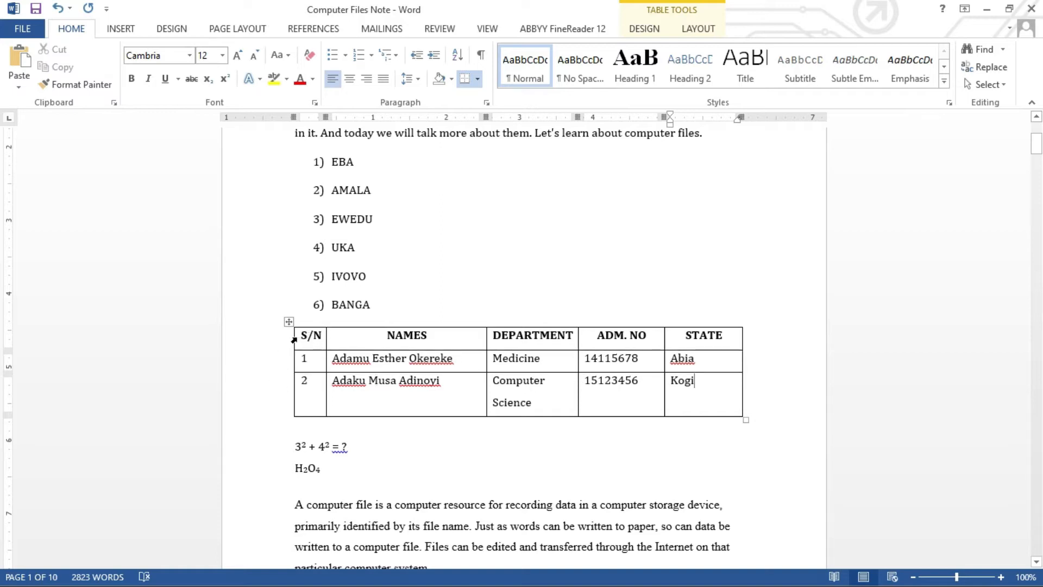
mouse_move(293, 341)
left_mouse_down()
mouse_move(668, 326)
mouse_move(705, 341)
left_mouse_up()
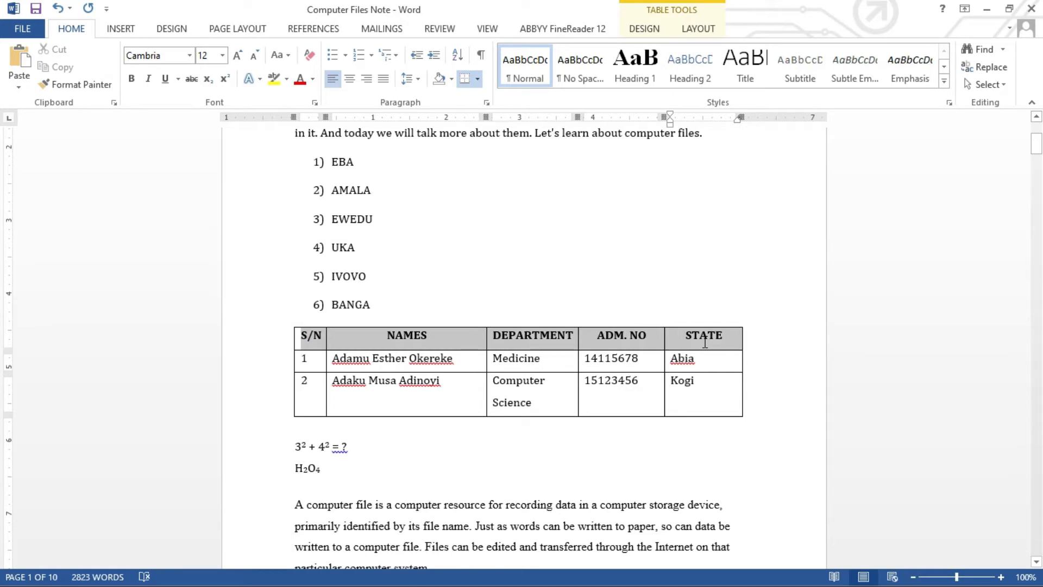
left_click_drag(705, 342, 704, 341)
left_click_drag(442, 340, 438, 398)
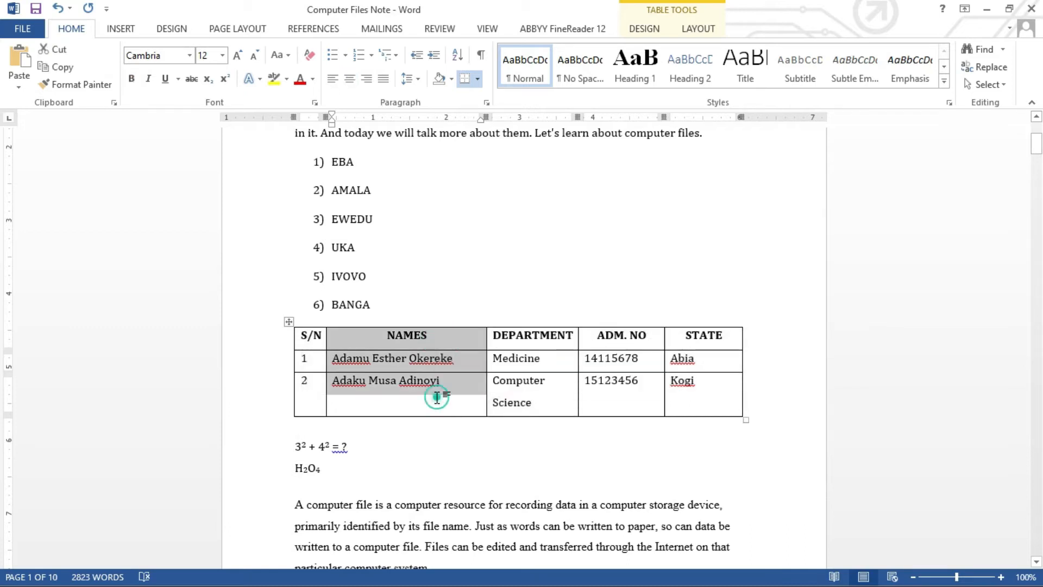
left_click(437, 397)
left_click(327, 368)
left_click(312, 365)
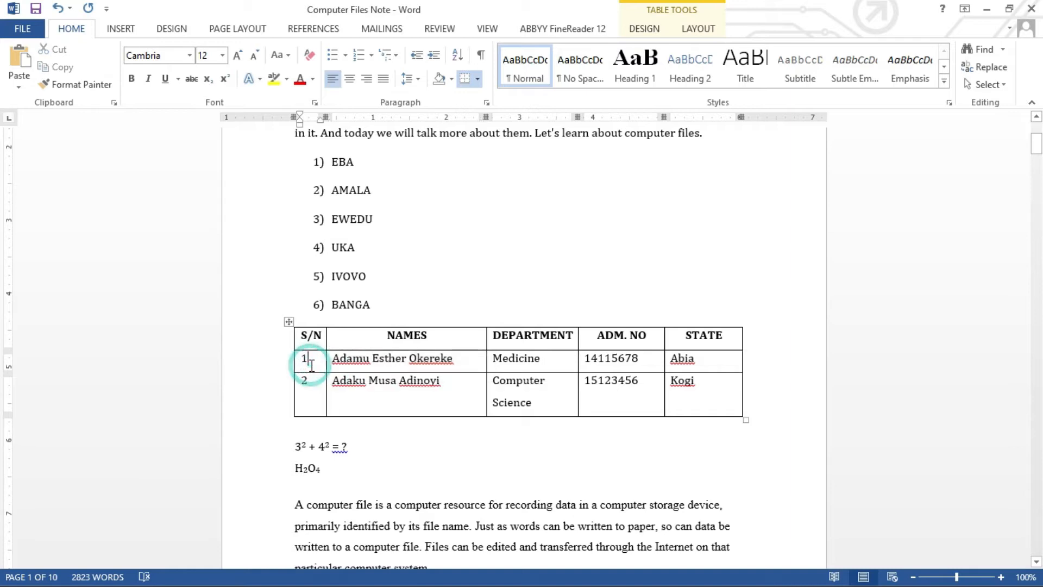
left_click(298, 359)
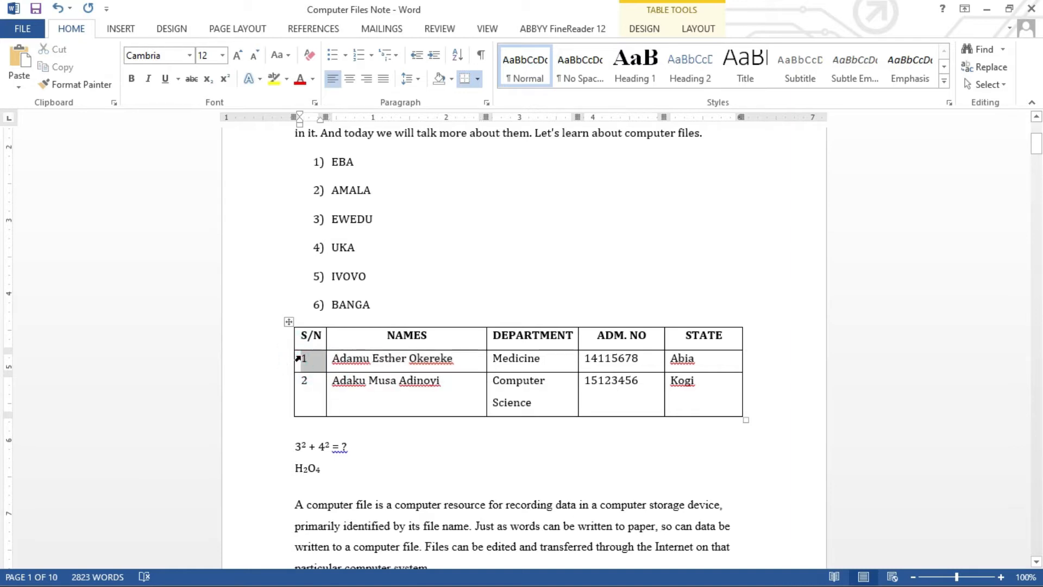
left_click(320, 335)
left_click_drag(320, 334, 320, 394)
left_click_drag(473, 391, 463, 345)
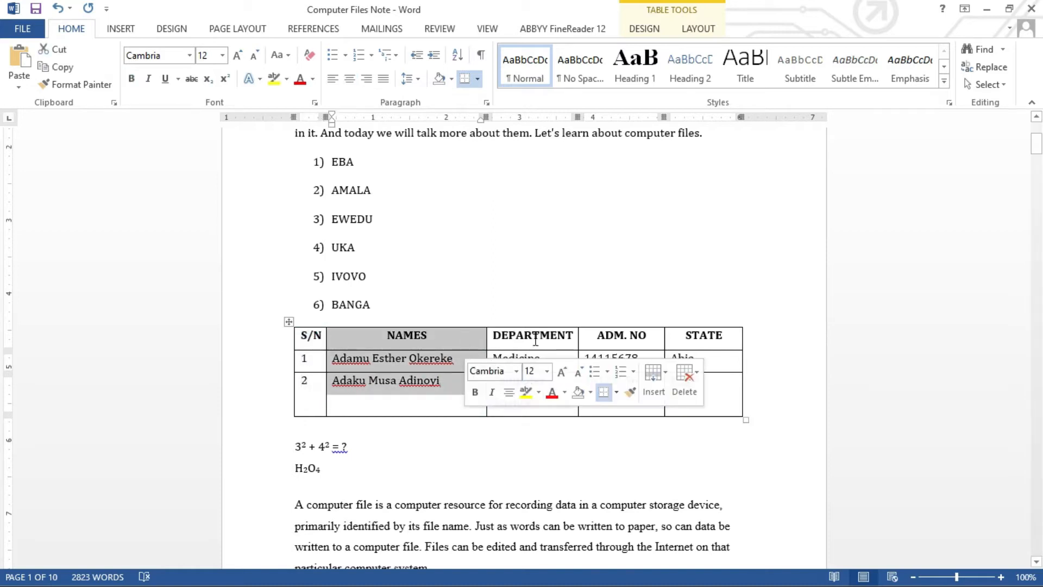
left_click_drag(535, 335, 536, 381)
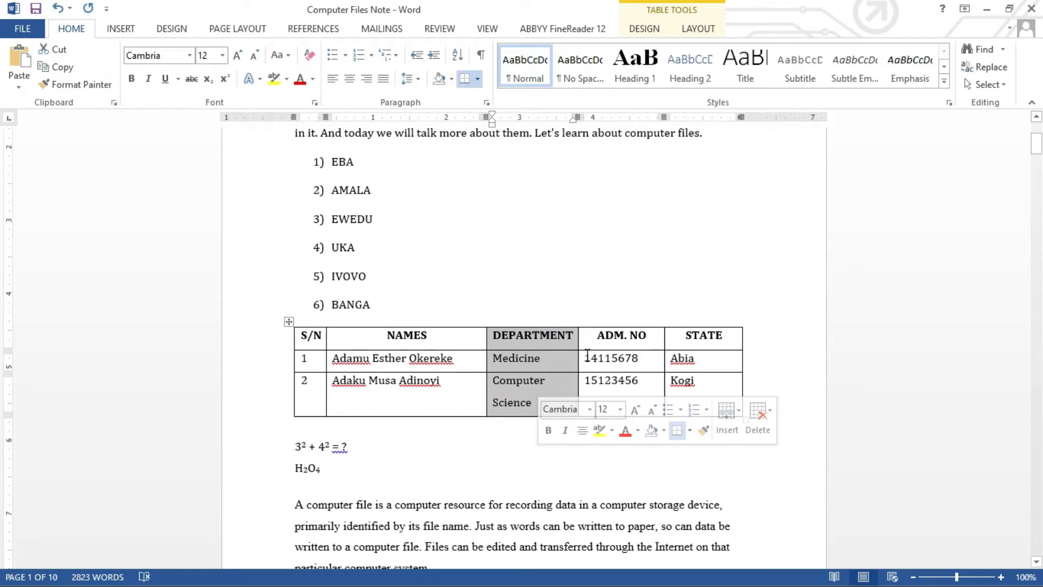
left_click_drag(611, 336, 608, 377)
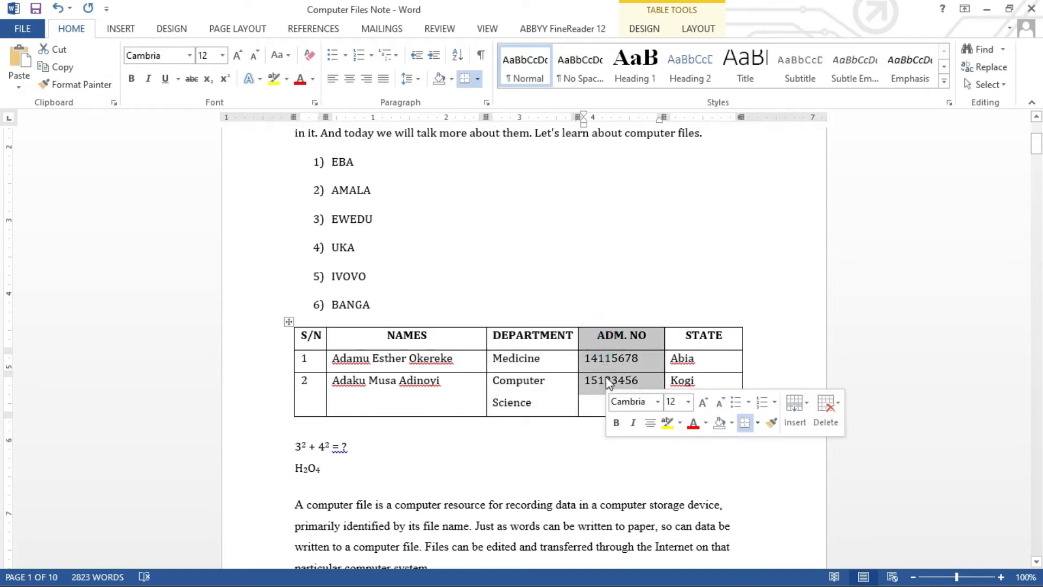
left_click_drag(679, 337, 685, 379)
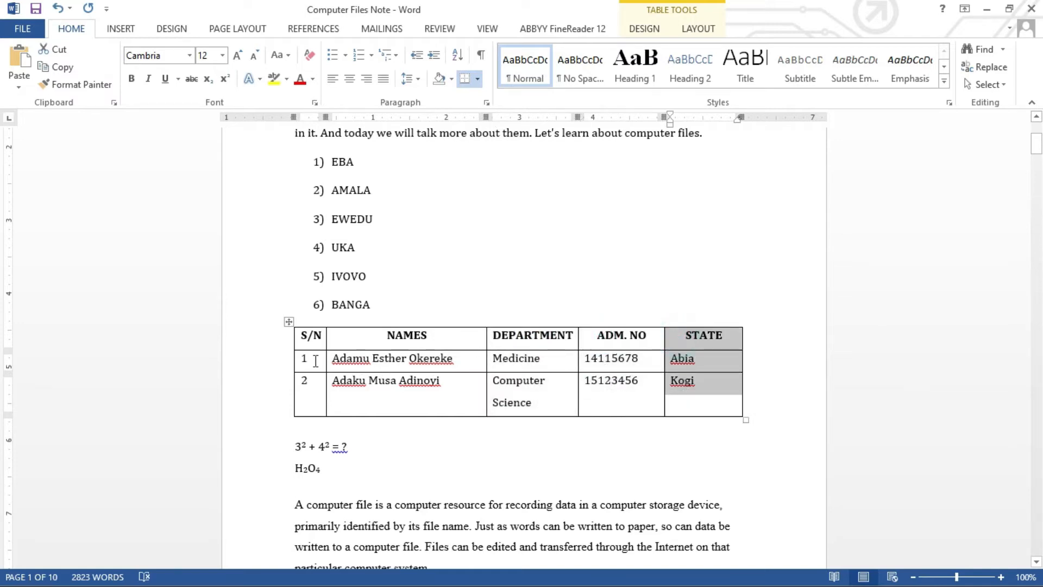
left_click_drag(311, 337, 644, 340)
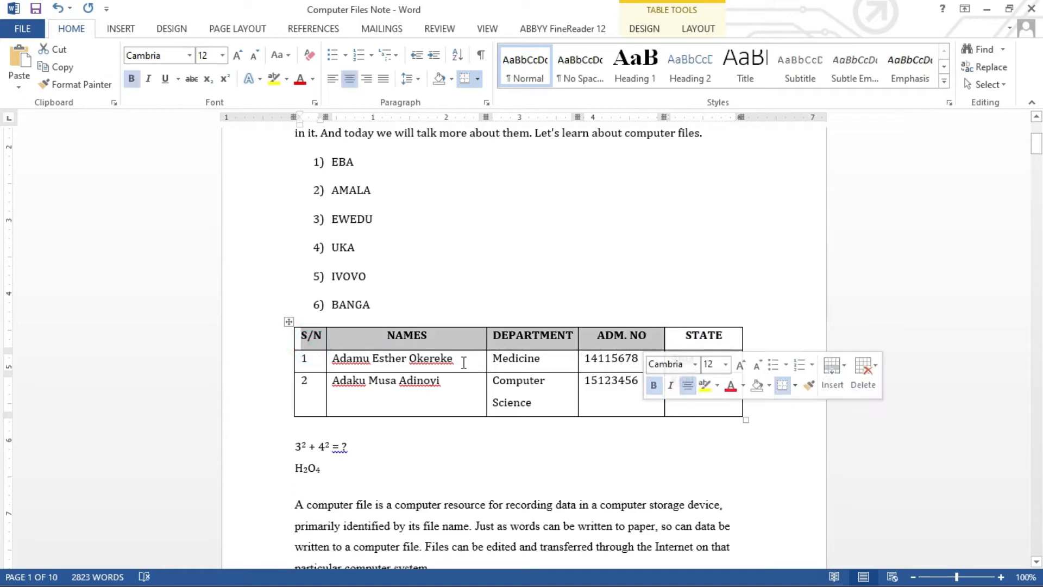
left_click_drag(314, 363, 708, 361)
left_click_drag(305, 403, 694, 405)
left_click(537, 391)
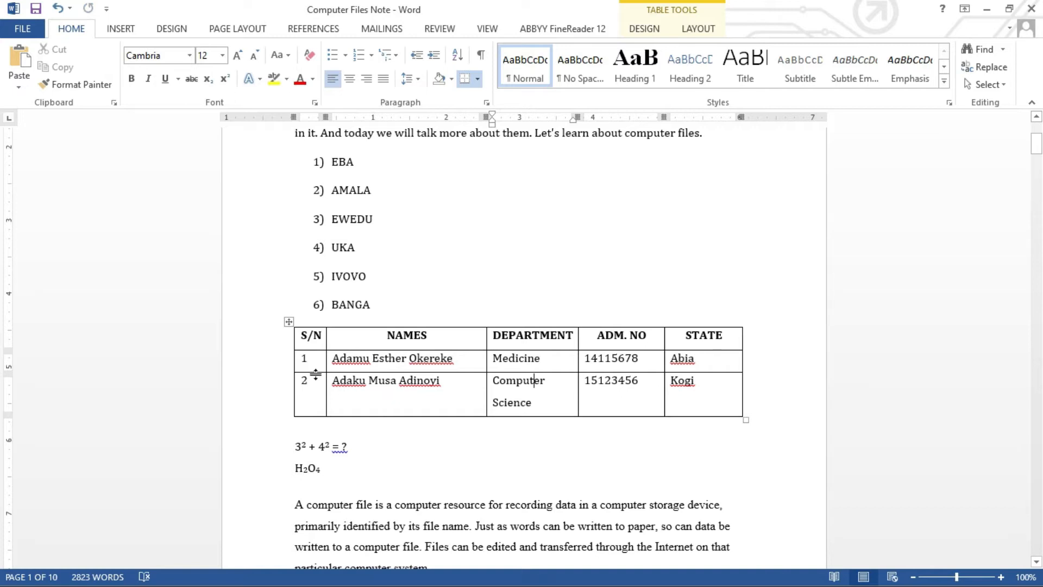
Insert a blank row directly below row 1 of the student table.
left_click_drag(309, 362, 699, 359)
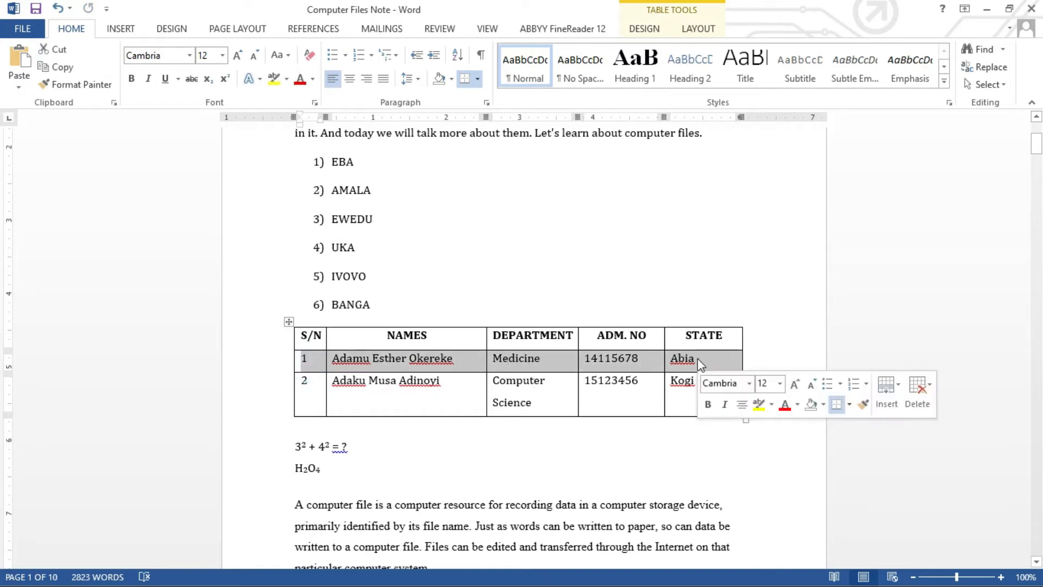
right_click(654, 365)
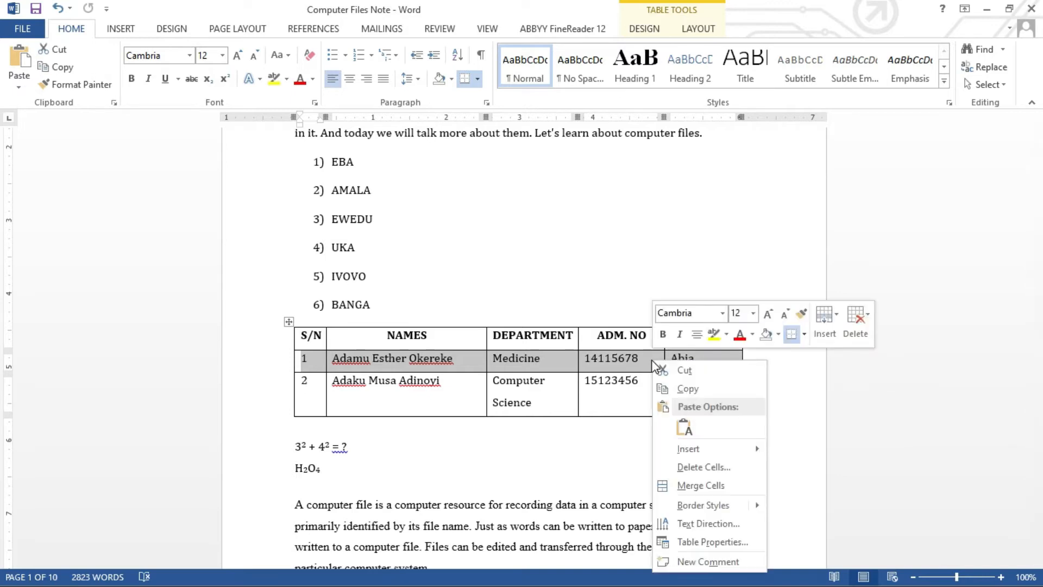
mouse_move(692, 451)
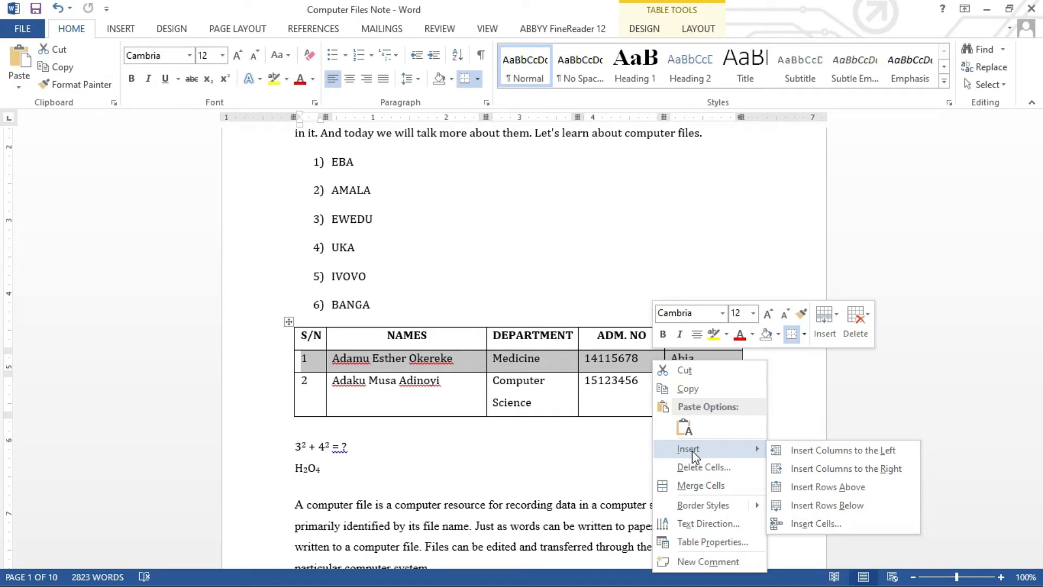
left_click(817, 505)
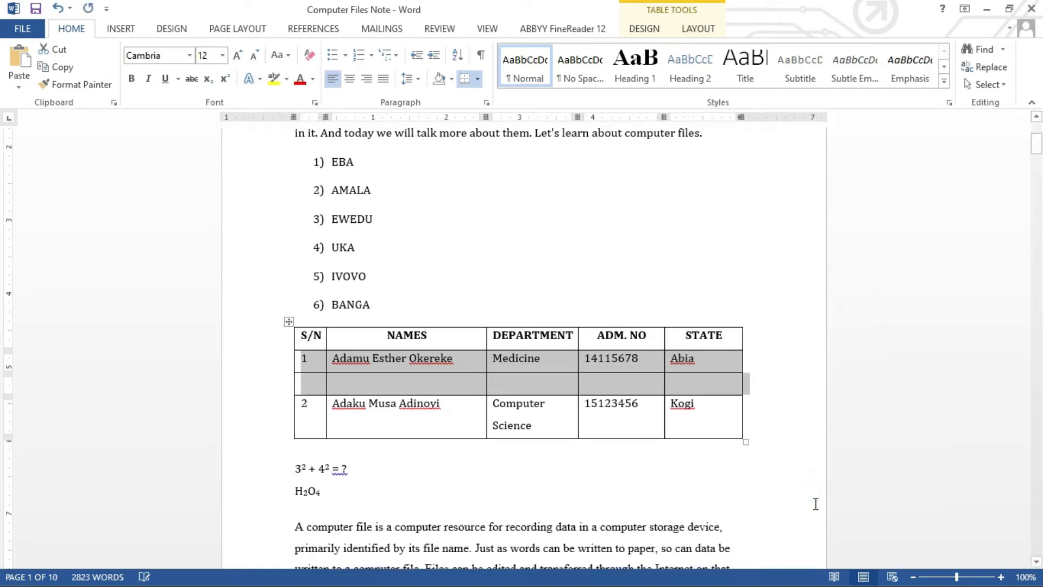
Fill the new row with the student's full name, Physics, their admission number, and Okene.
left_click(348, 380)
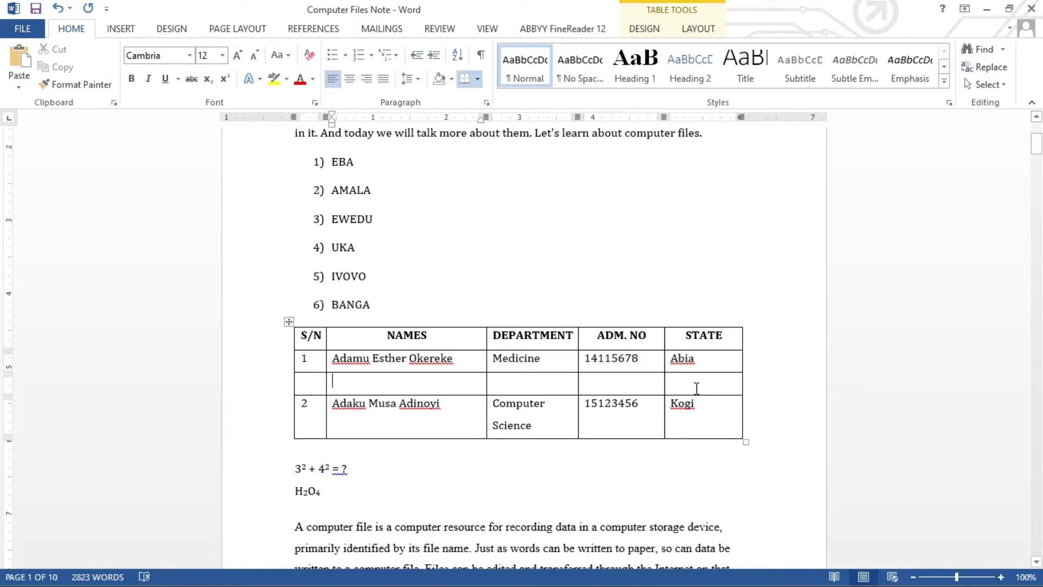
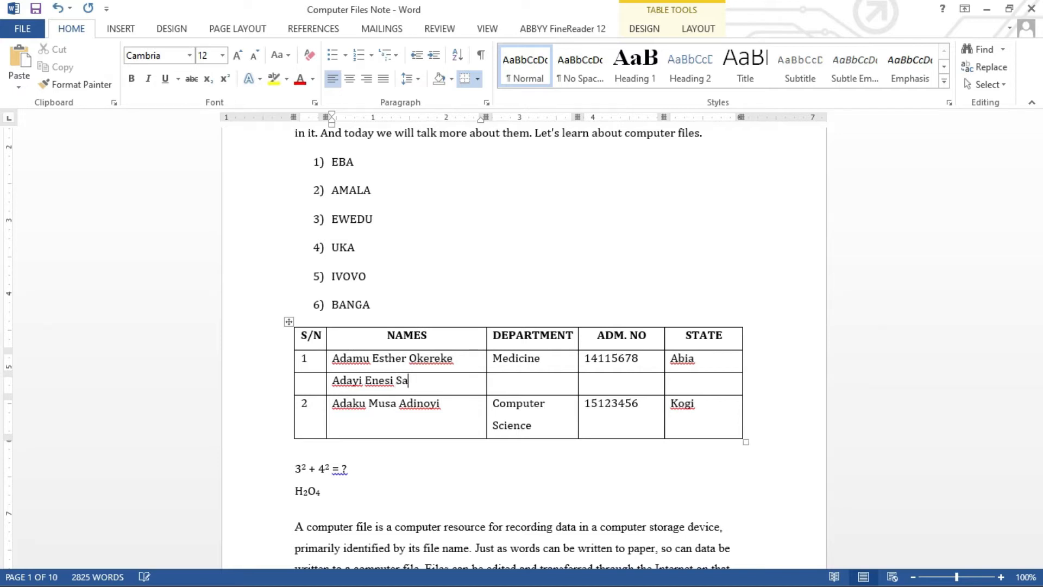
key("Tab")
type("Physics")
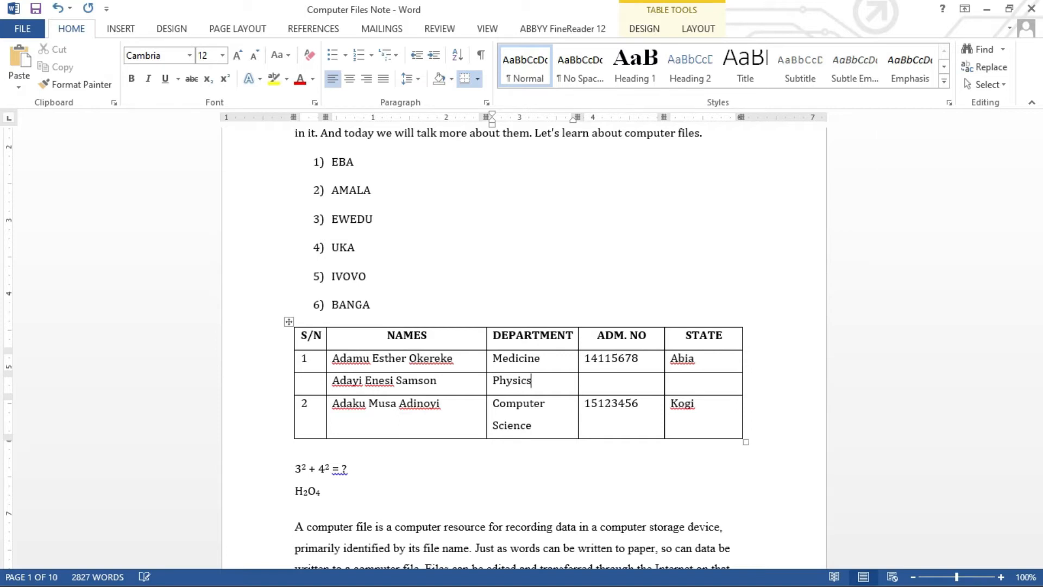
key("Tab")
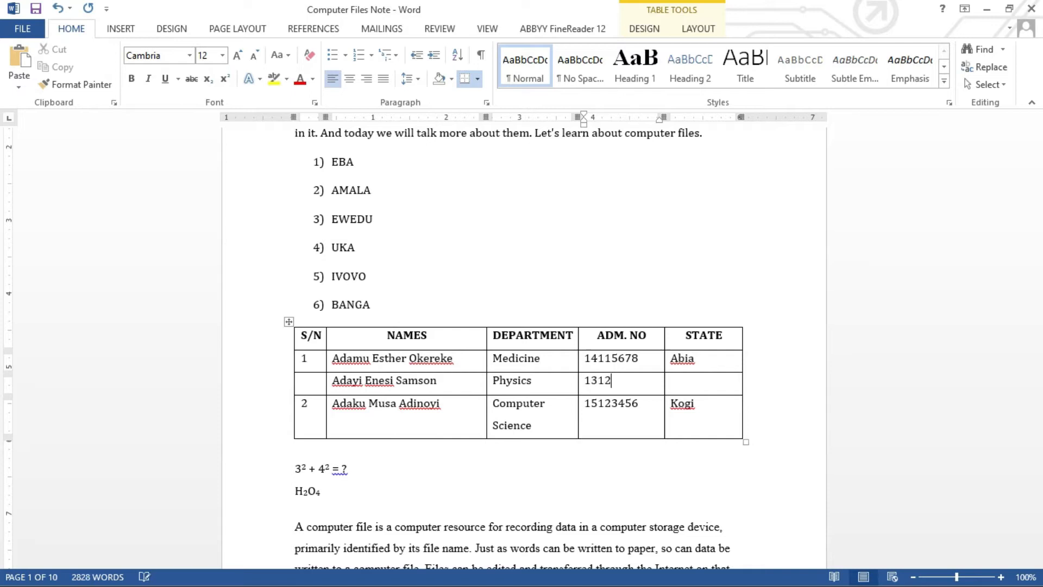
key("Tab")
type("Okene")
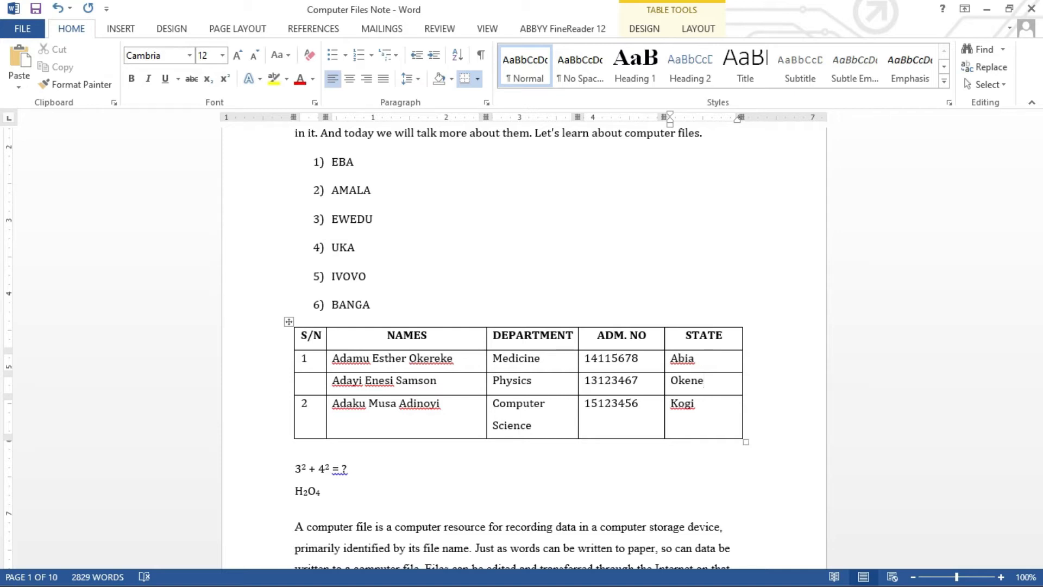
Number the new row 2 and renumber the last row 3.
left_click(312, 392)
type("2")
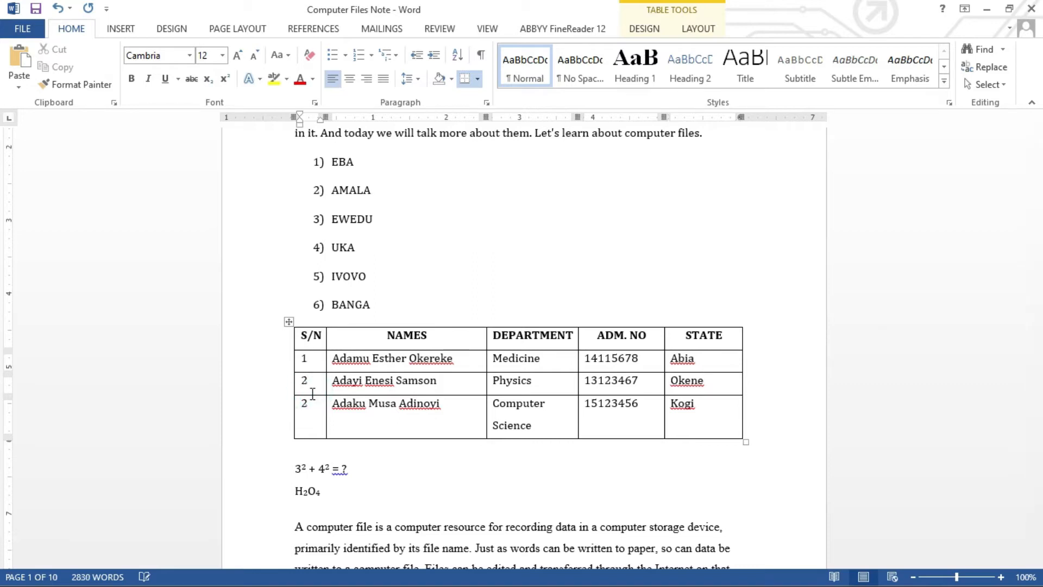
key("BackSpace")
type("3")
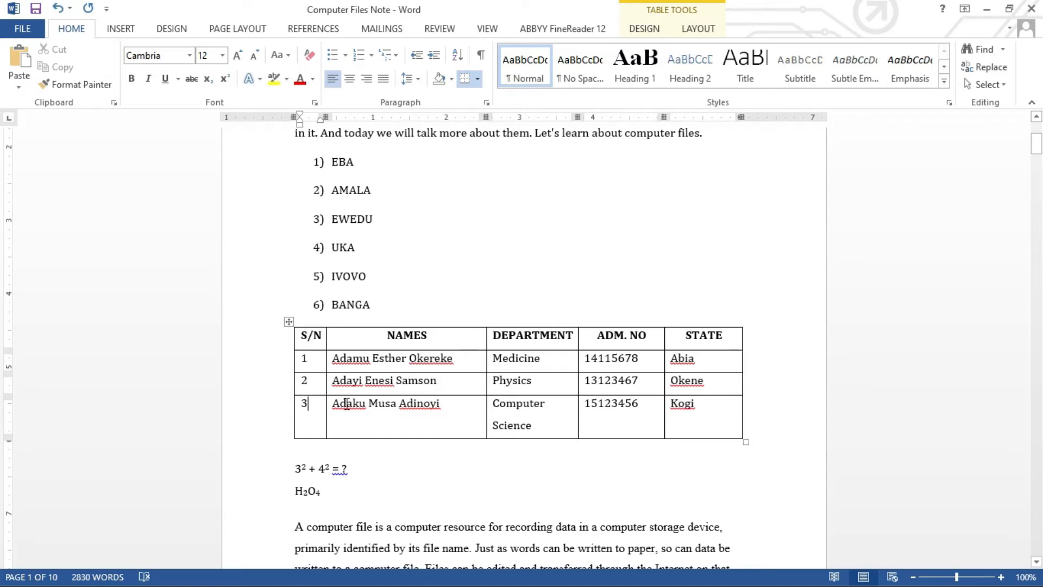
left_click_drag(315, 416, 684, 422)
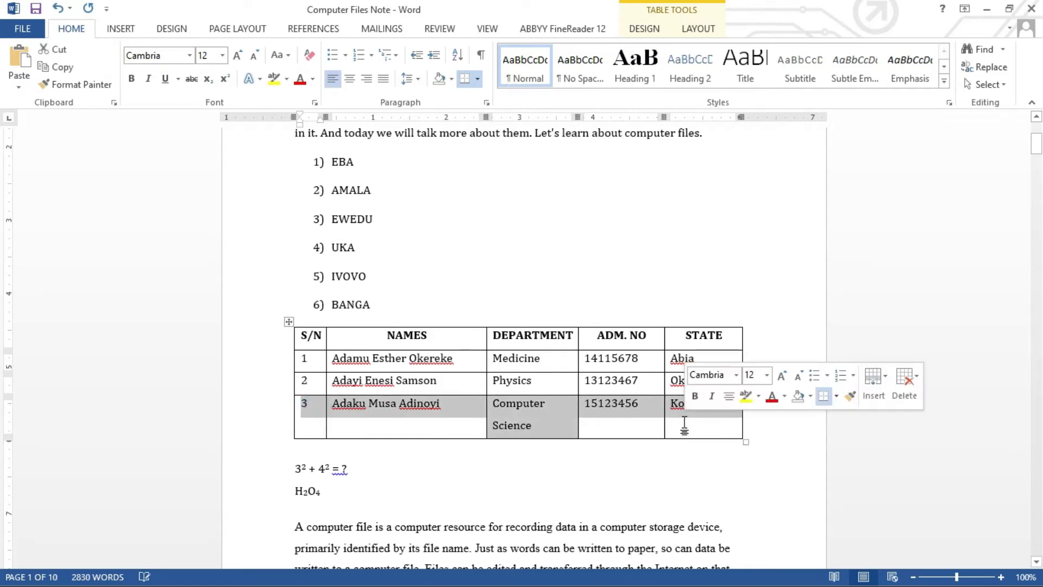
right_click(550, 420)
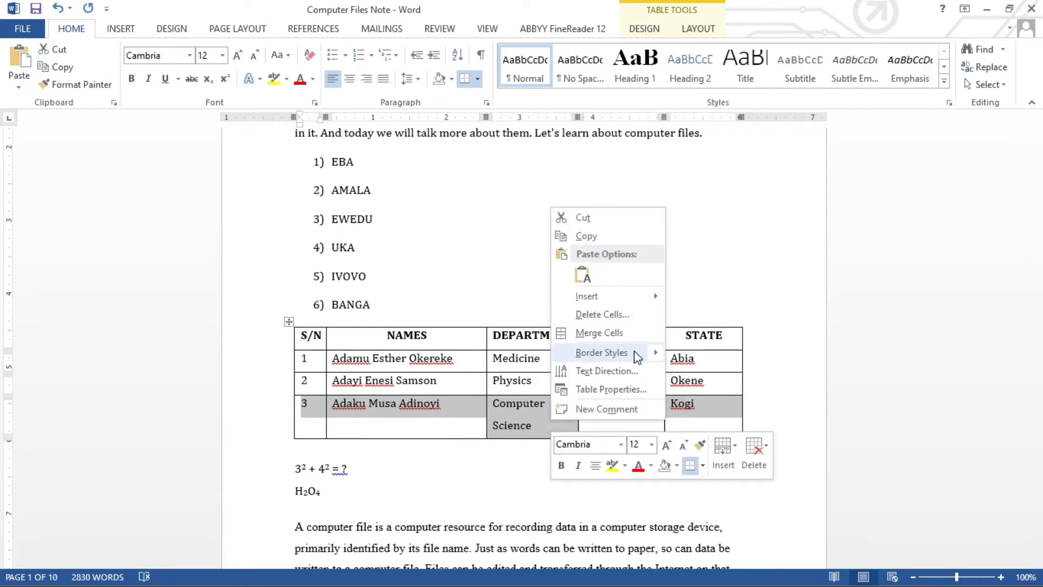
mouse_move(630, 295)
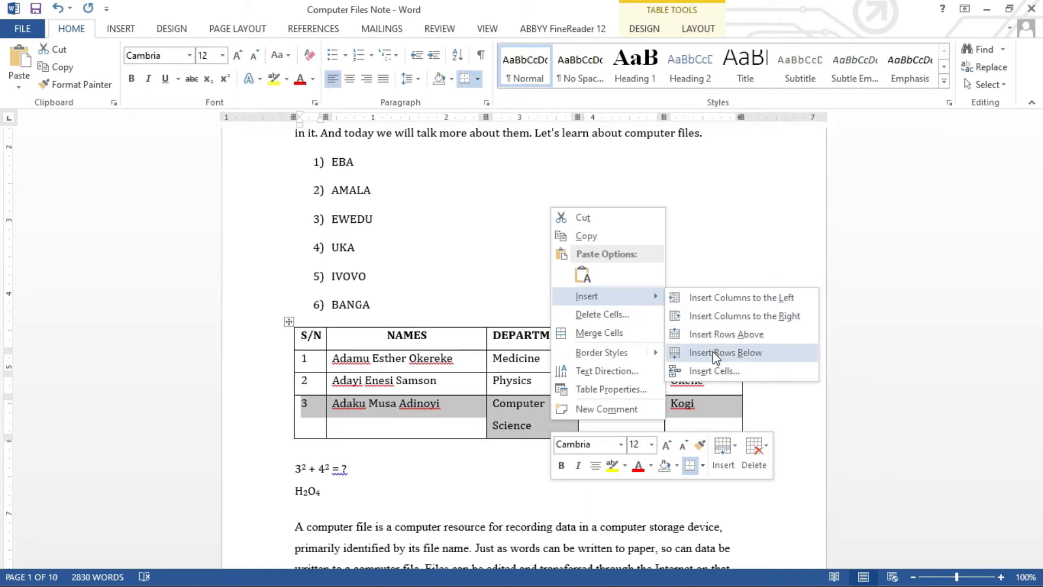
key("Escape")
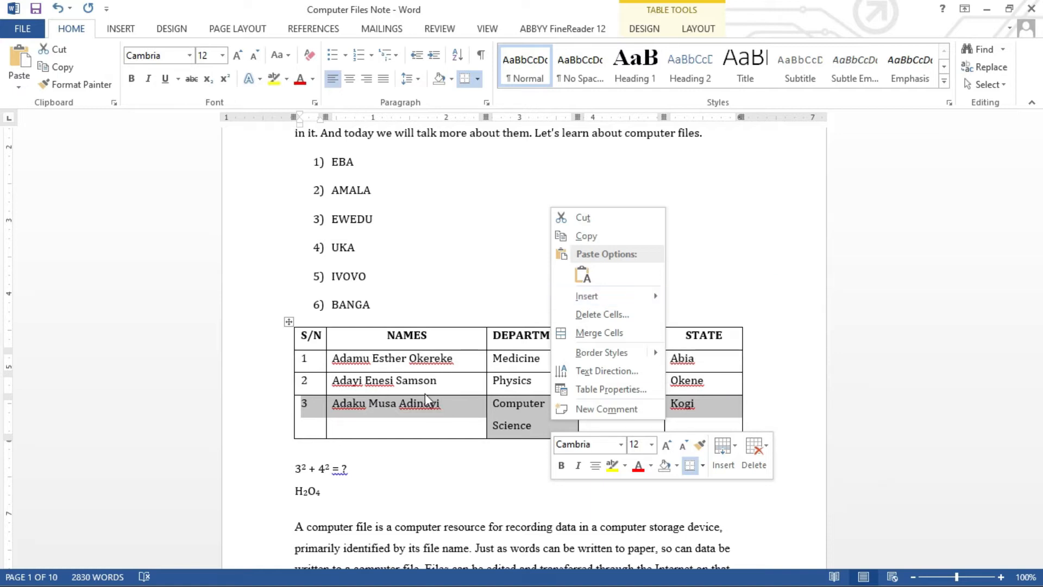
key("Escape")
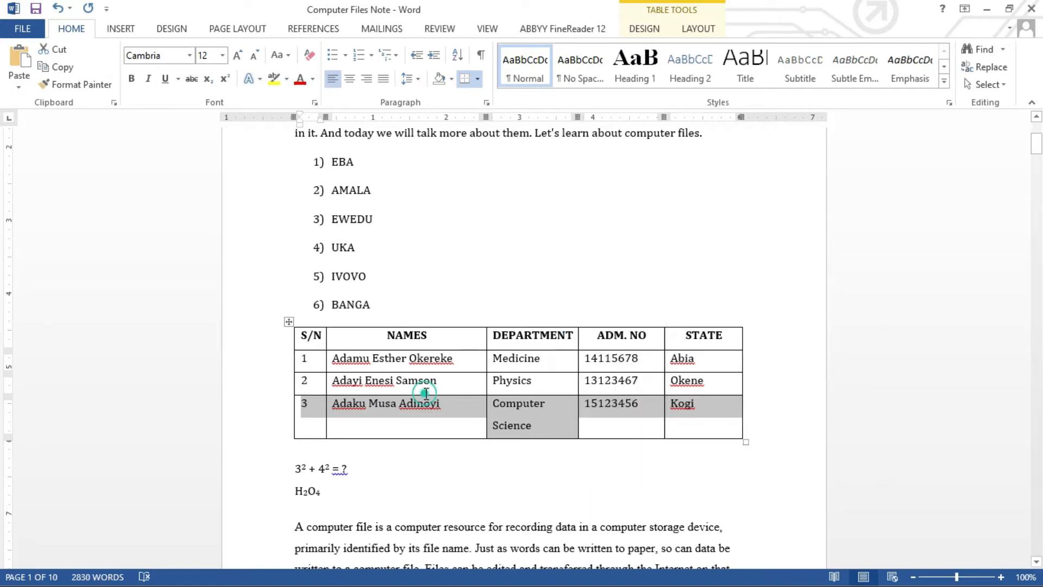
left_click(369, 407)
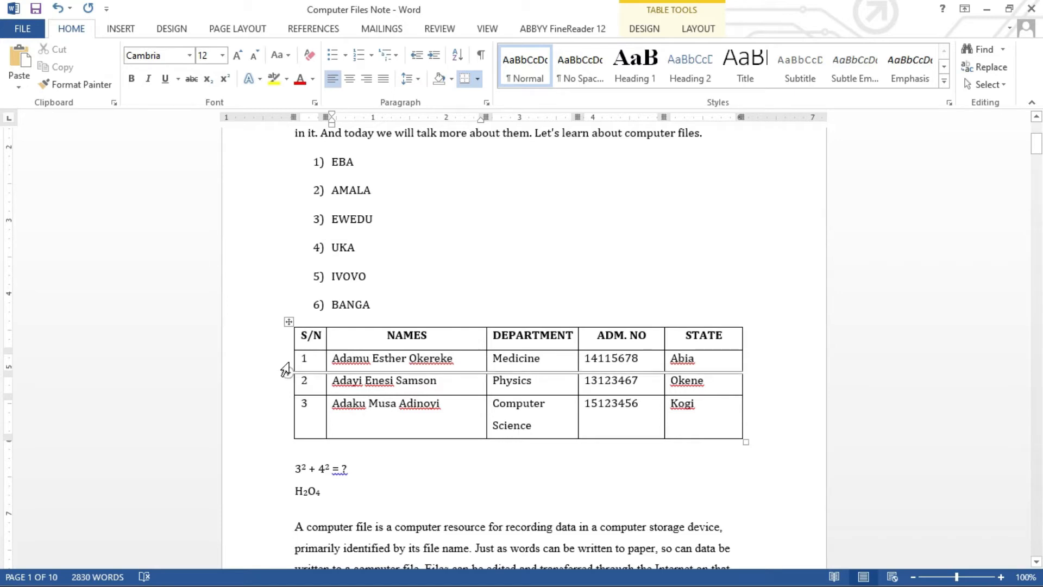
mouse_move(289, 355)
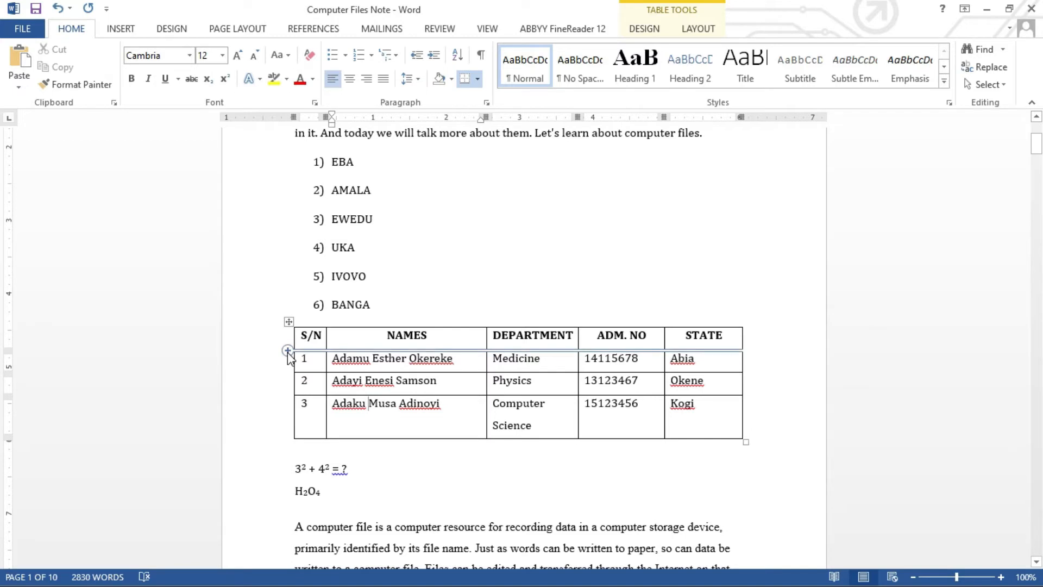
Insert a blank row under the header and a blank column between DEPARTMENT and ADM. NO.
left_click(288, 350)
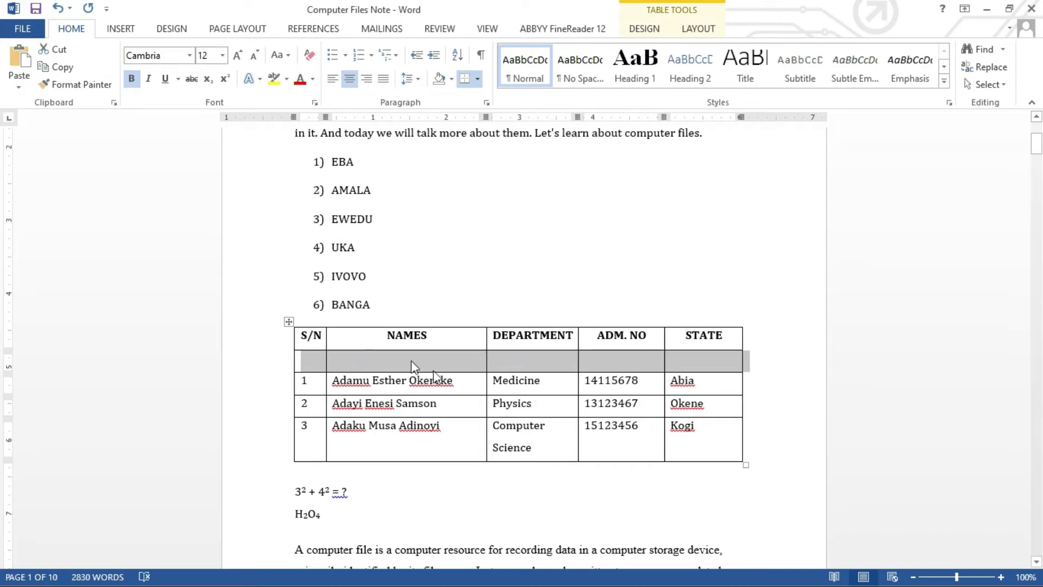
left_click(502, 333)
mouse_move(481, 322)
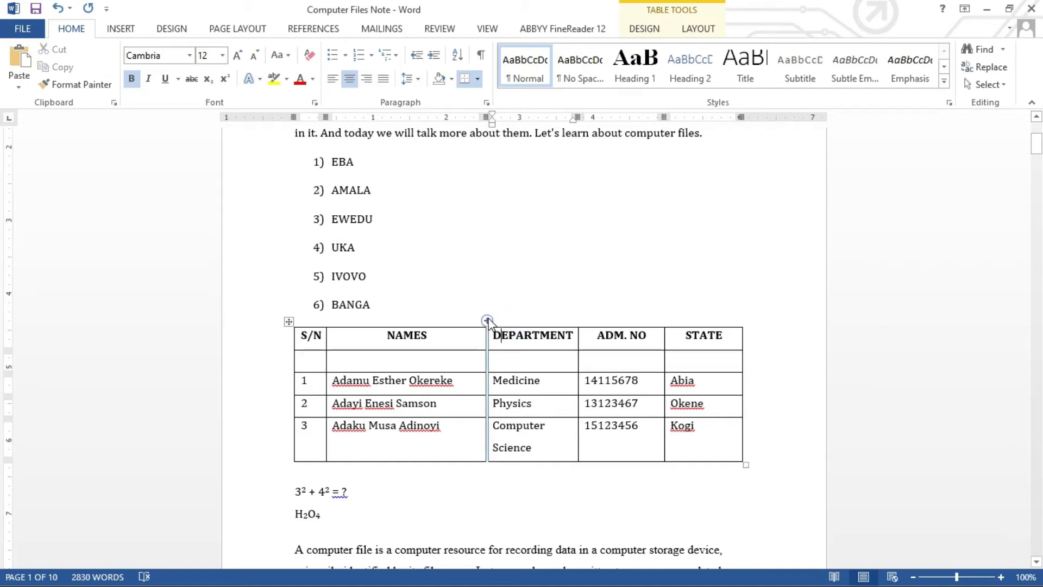
mouse_move(577, 322)
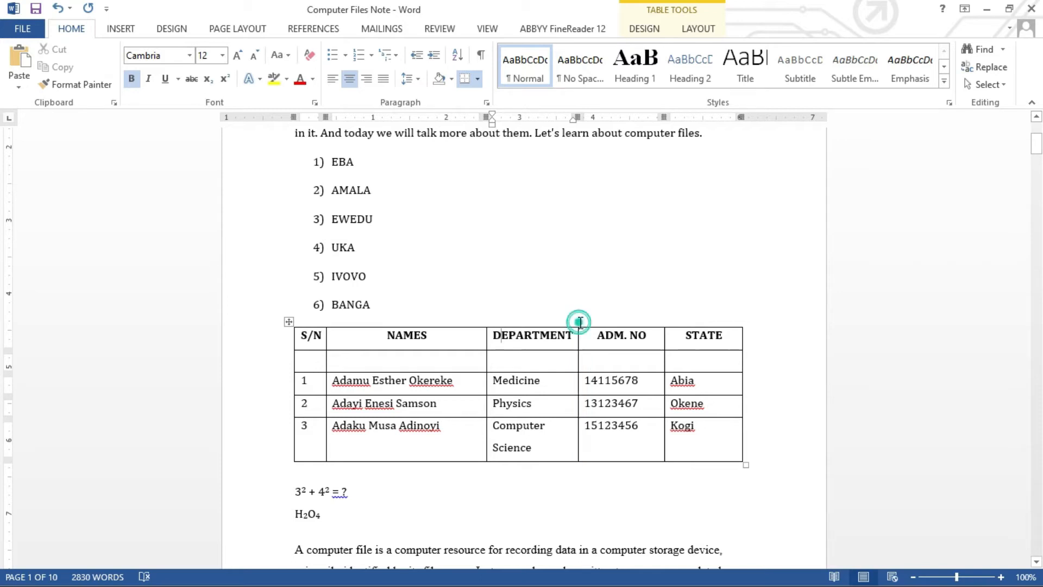
left_click(579, 320)
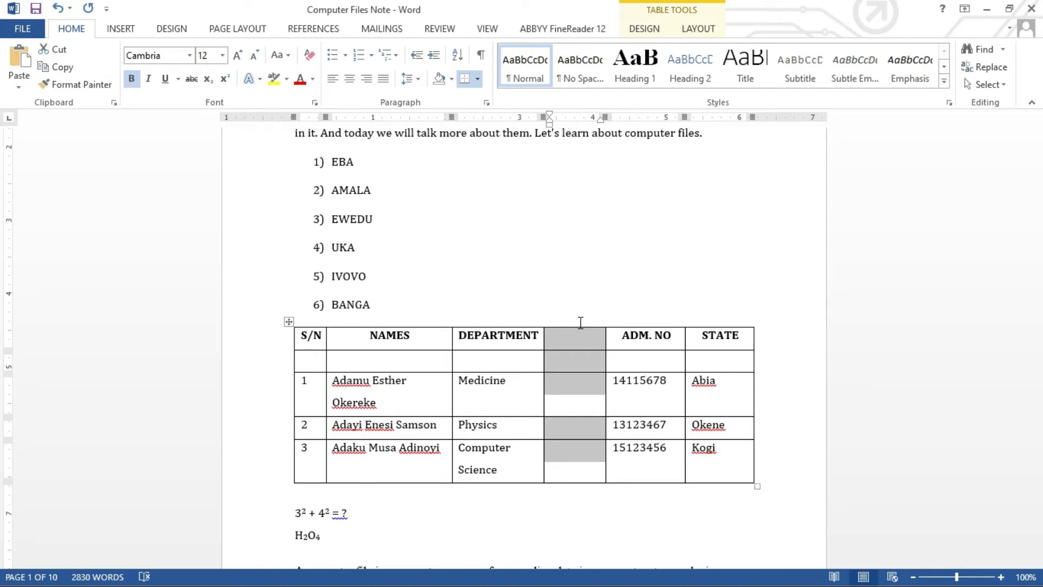
left_click(528, 358)
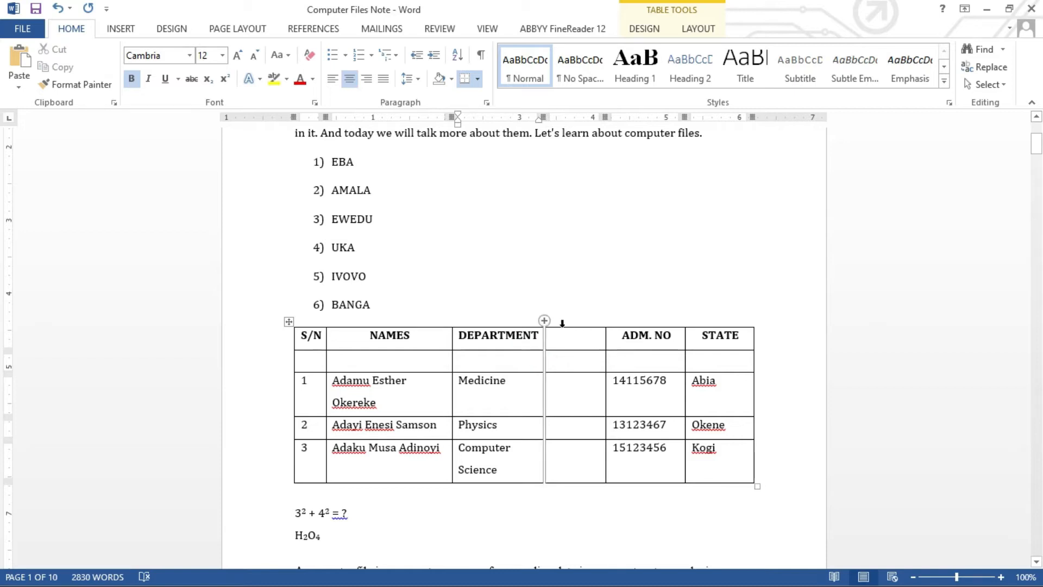
Delete the empty column between DEPARTMENT and ADM. NO.
left_click_drag(582, 333, 582, 475)
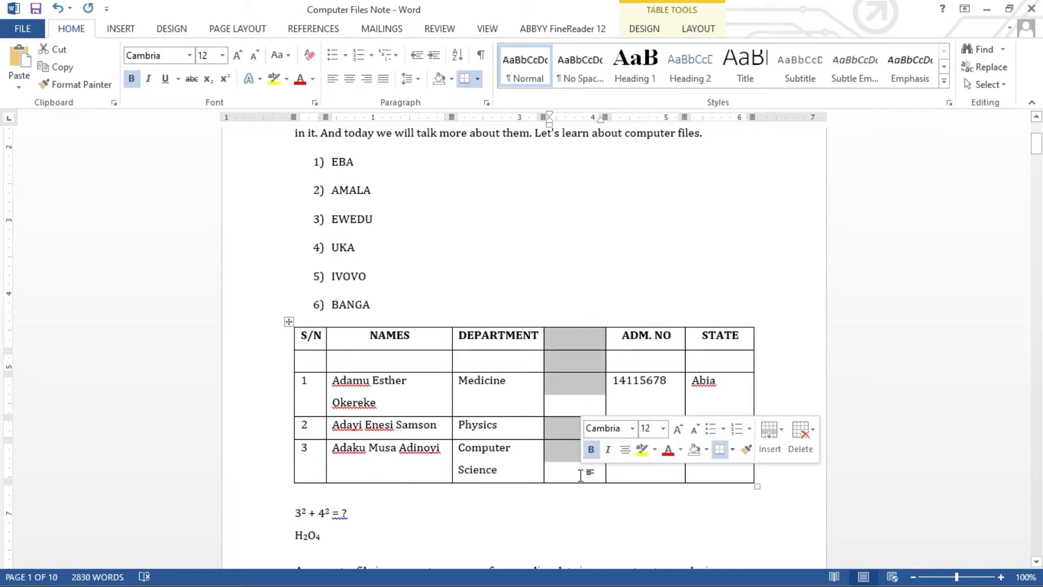
right_click(583, 337)
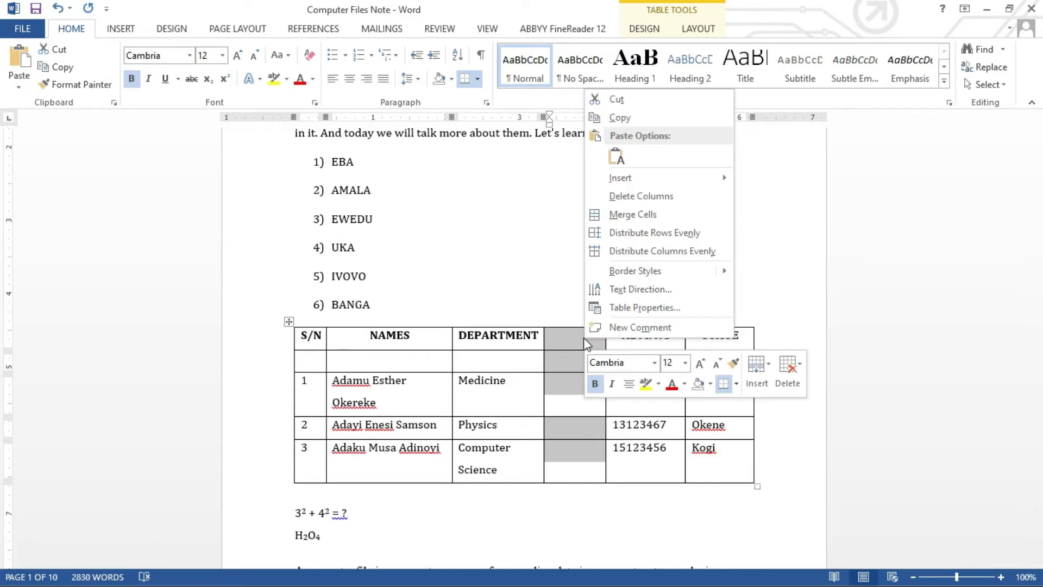
left_click(632, 196)
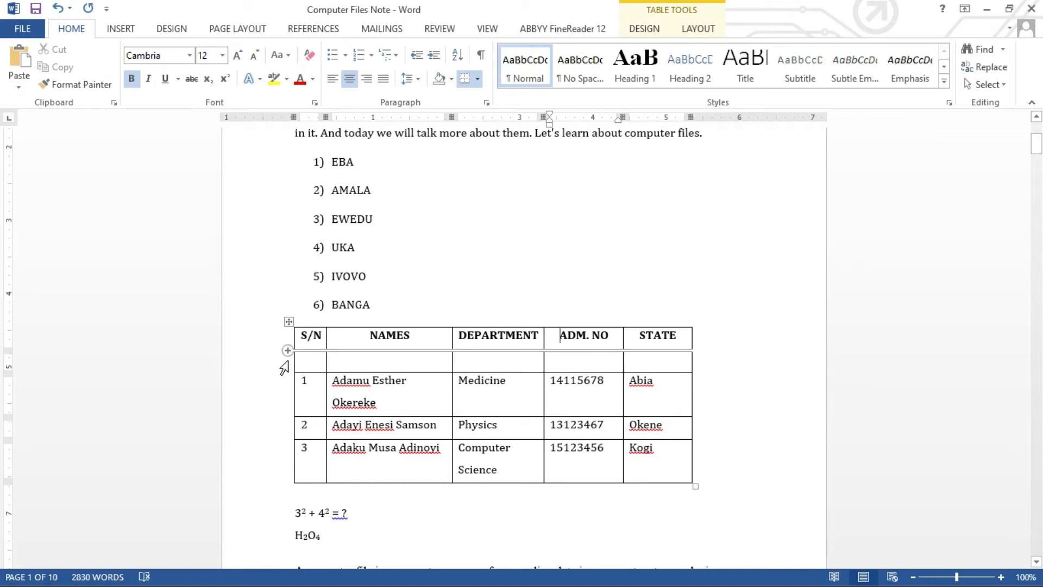
Delete the empty row under the table header.
left_click(284, 368)
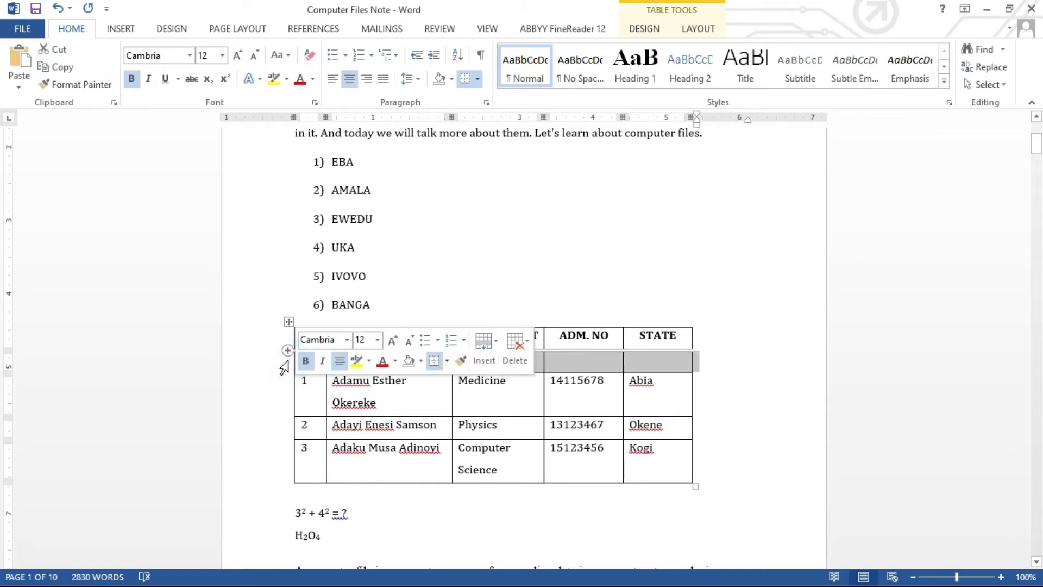
right_click(594, 364)
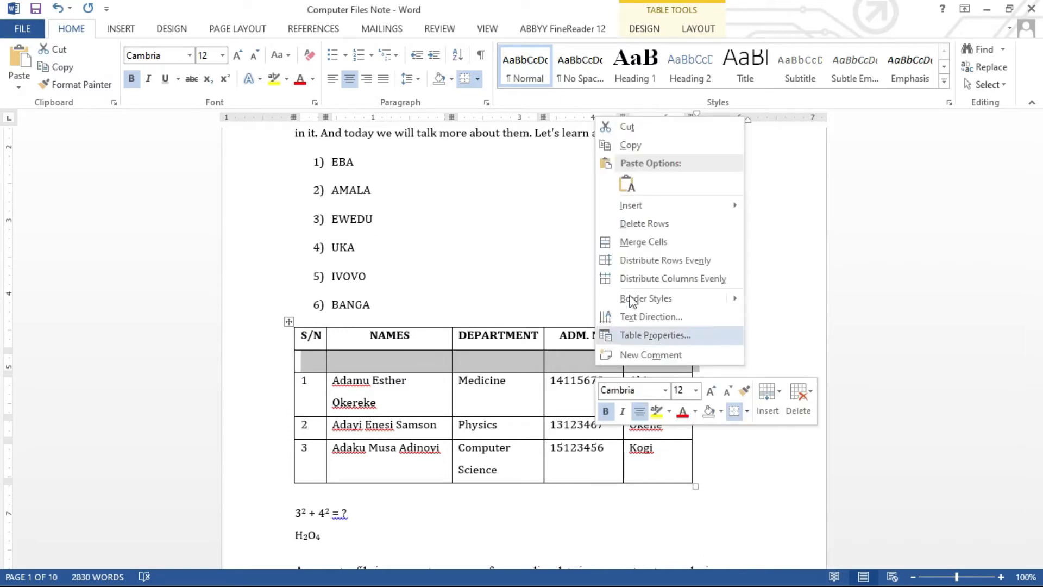
left_click(644, 223)
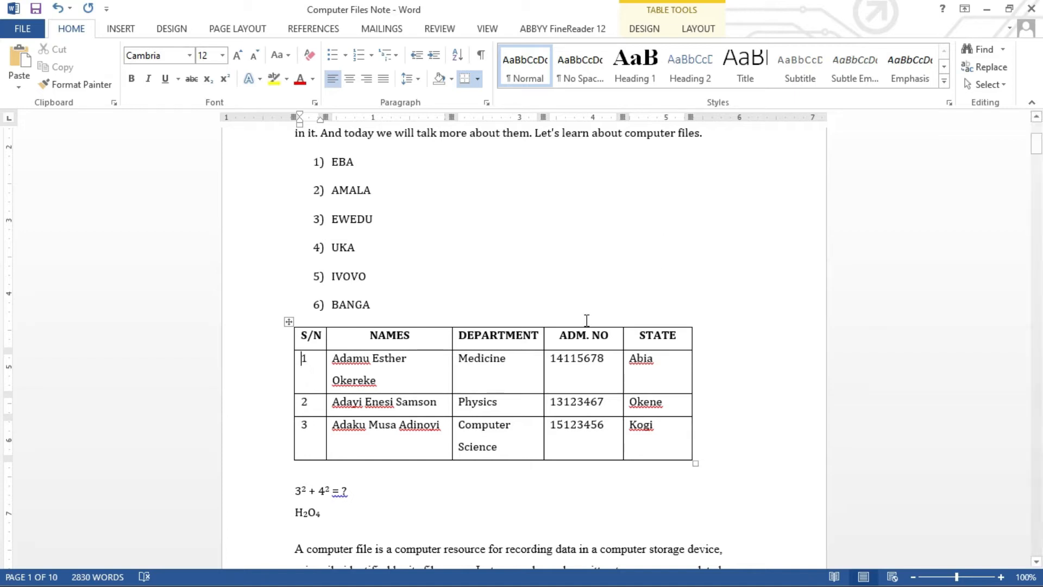
Merge the DEPARTMENT and ADM. NO header cells using Merge Cells.
left_click(516, 341)
left_click(560, 338)
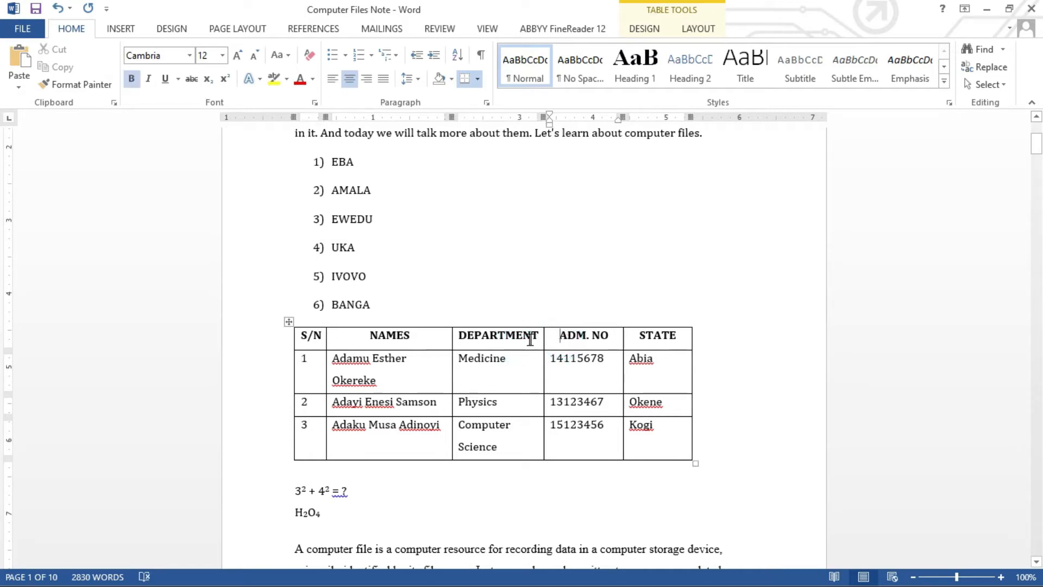
left_click_drag(517, 339, 562, 339)
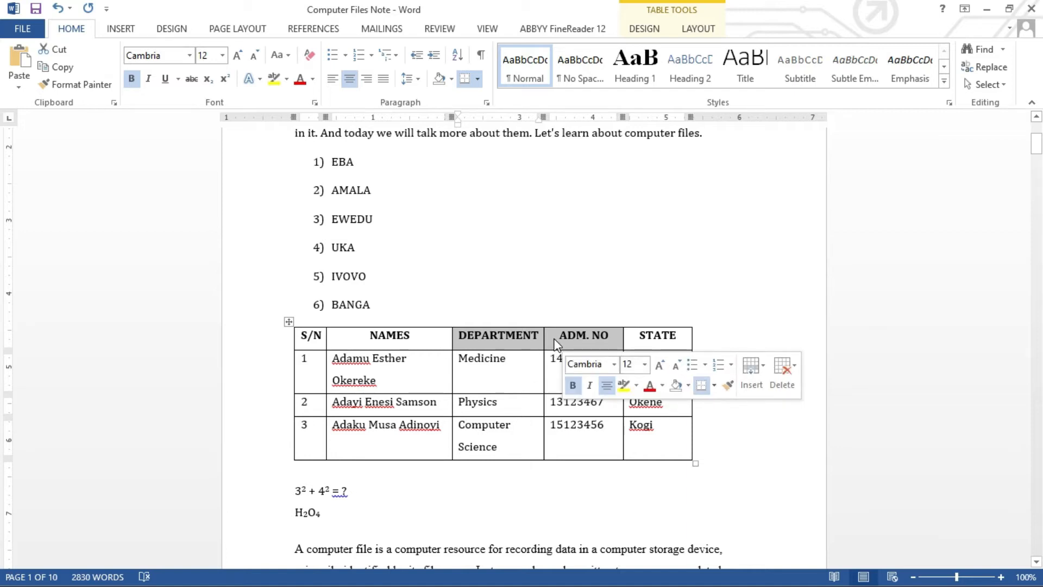
right_click(555, 344)
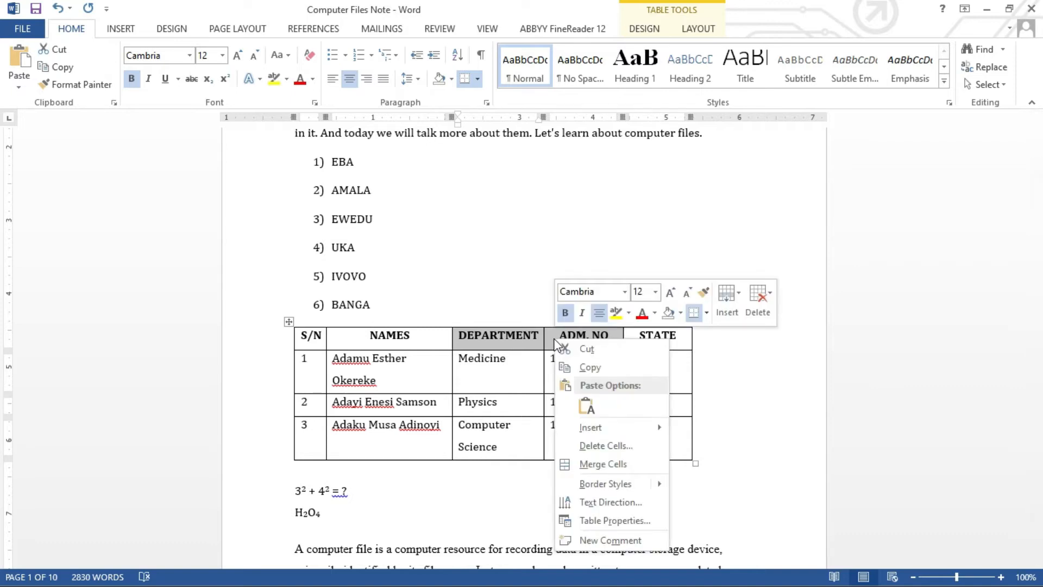
left_click(609, 462)
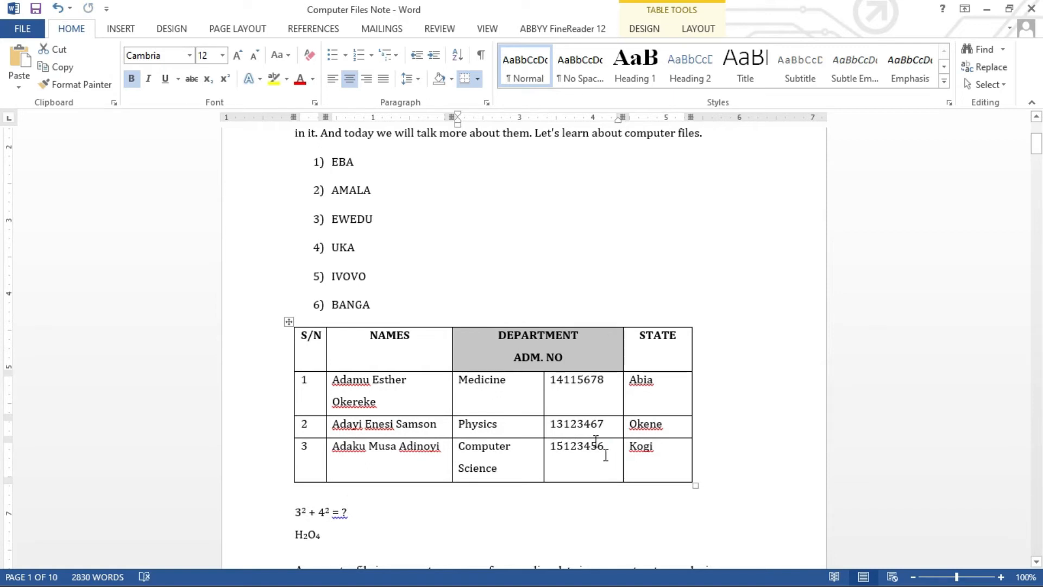
left_click(565, 387)
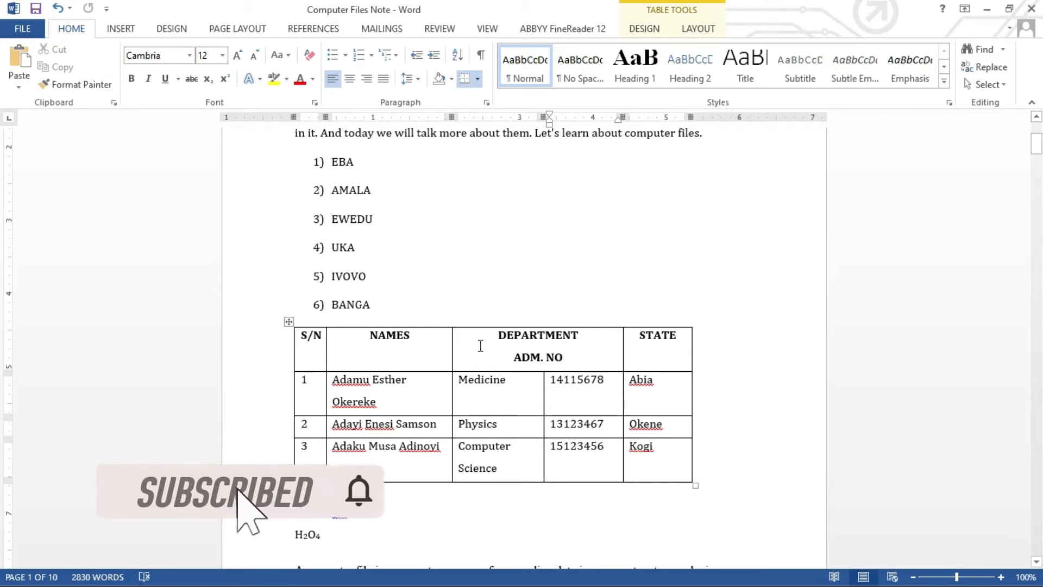
Split the merged header cell back into 2 columns.
left_click_drag(481, 345, 622, 366)
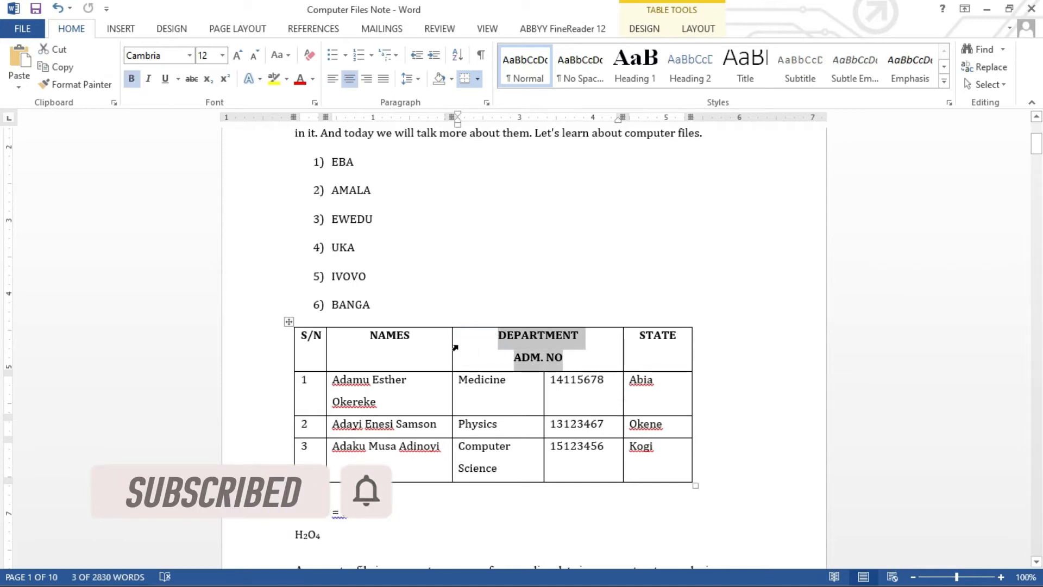
left_click(455, 348)
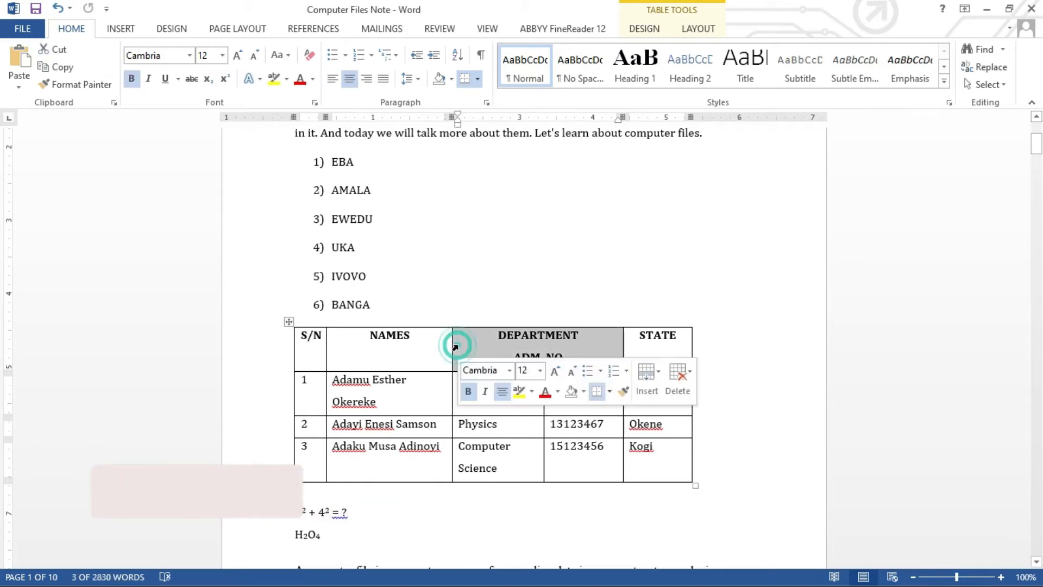
right_click(486, 347)
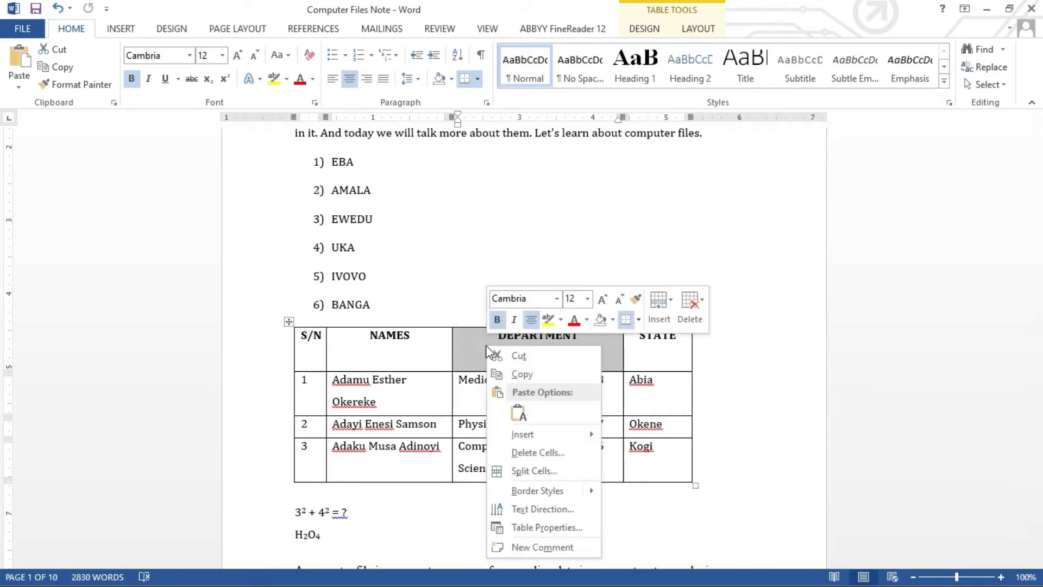
left_click(537, 471)
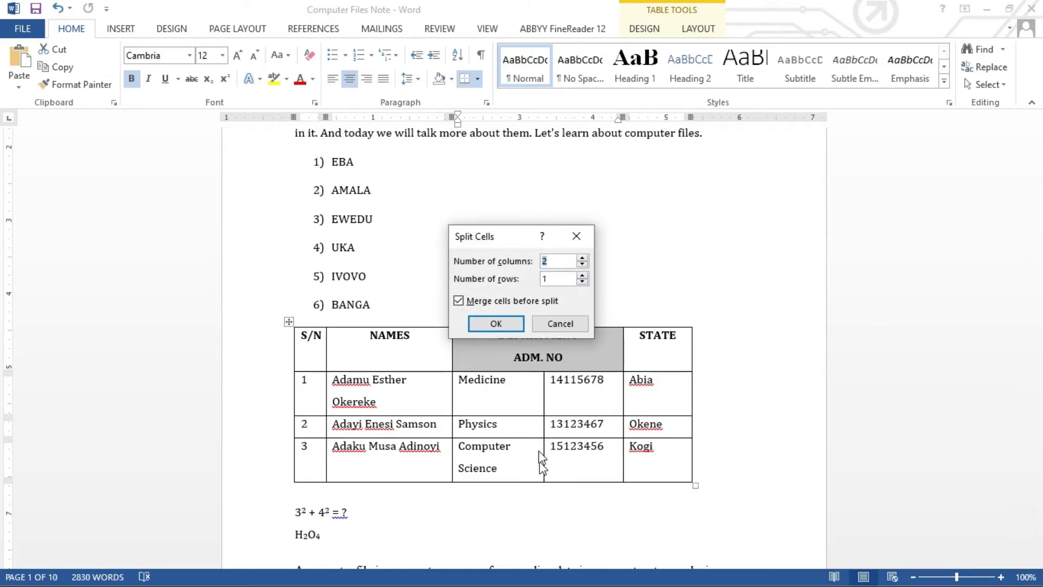
left_click(496, 323)
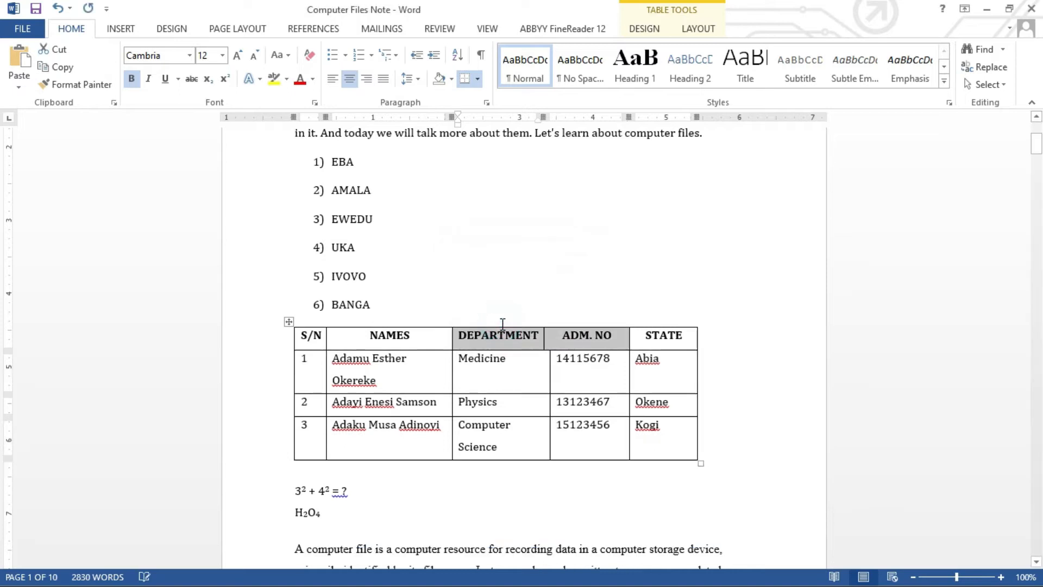
Adjust the border between the DEPARTMENT and ADM. NO columns.
left_click(527, 336)
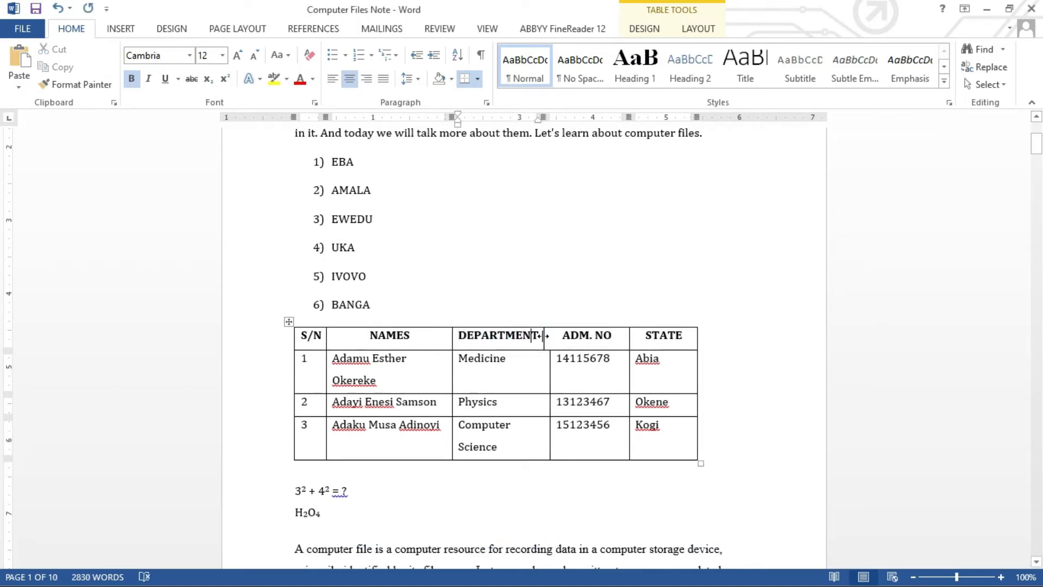
left_click_drag(544, 335, 548, 336)
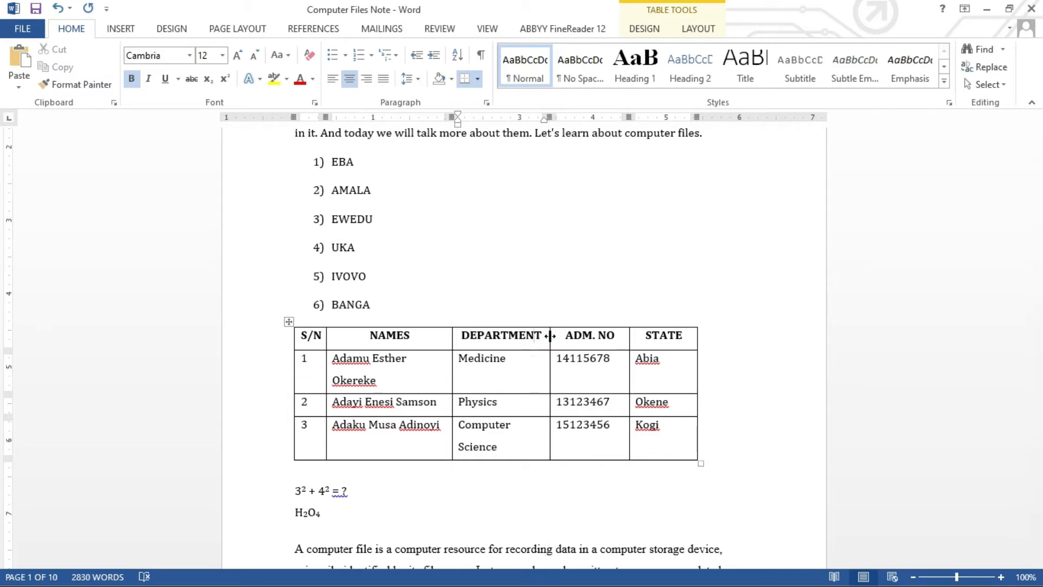
left_click(566, 363)
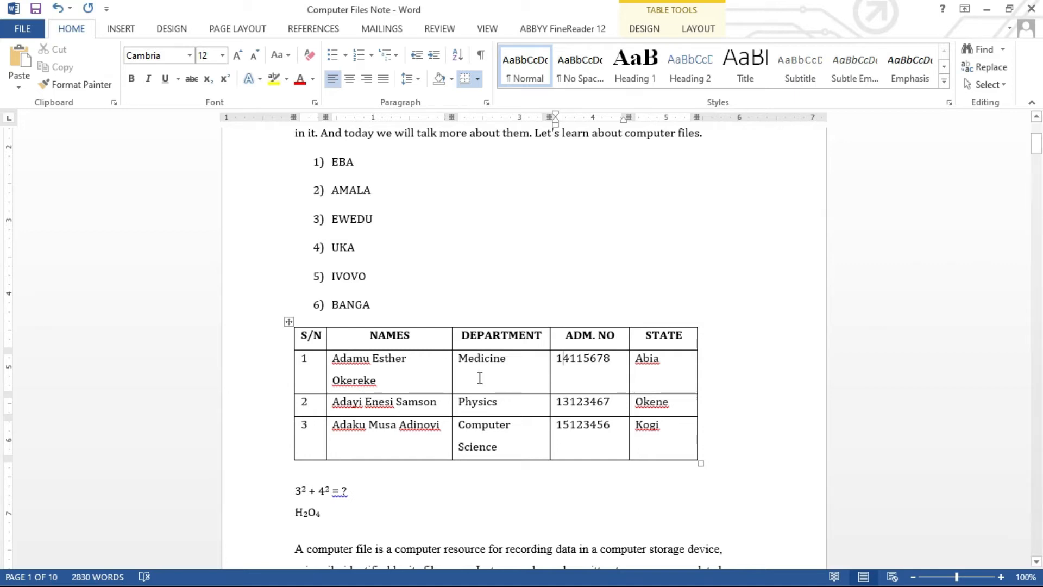
left_click_drag(476, 375, 482, 402)
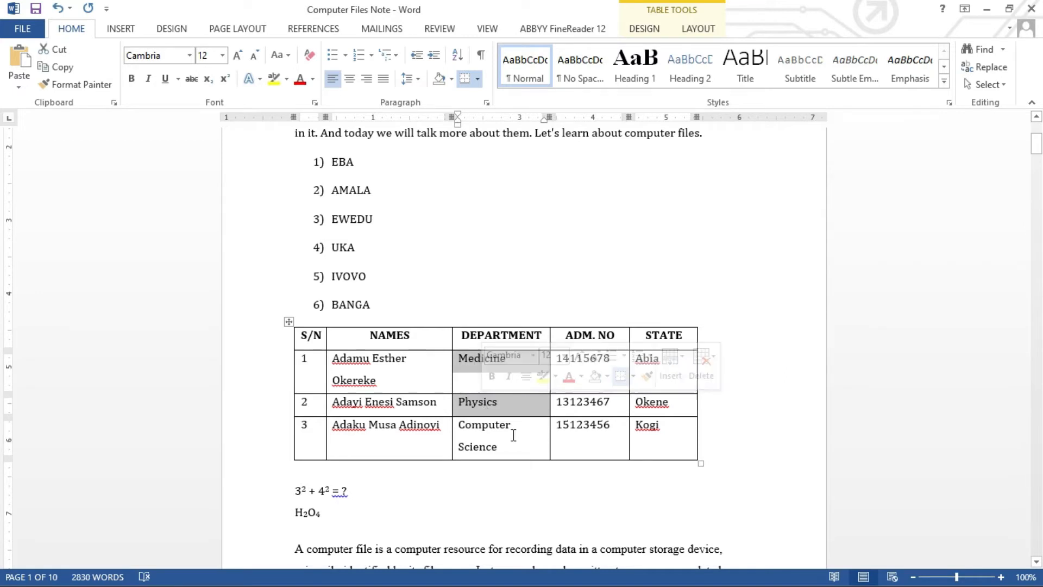
right_click(475, 410)
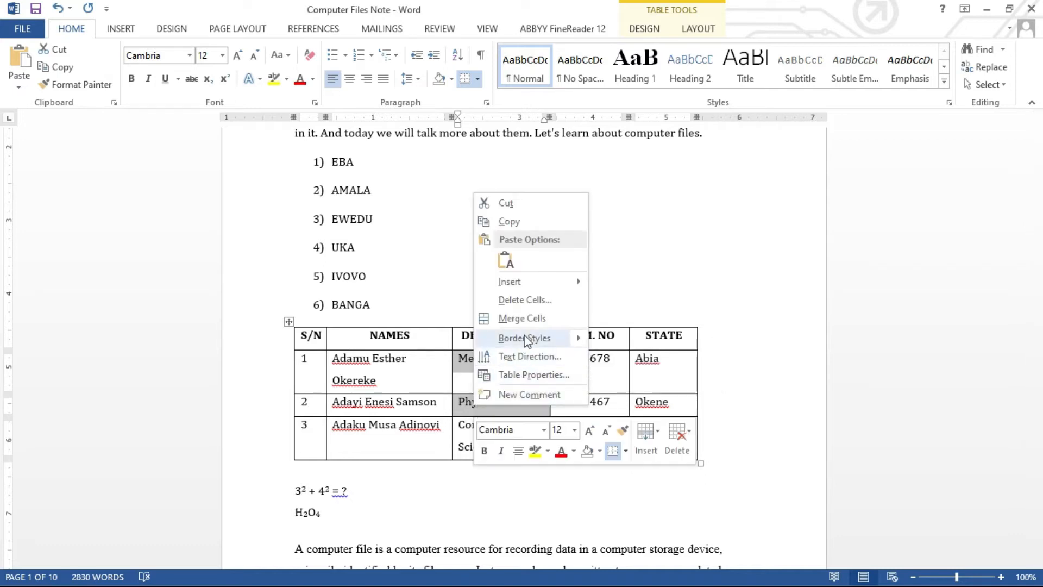
left_click(525, 319)
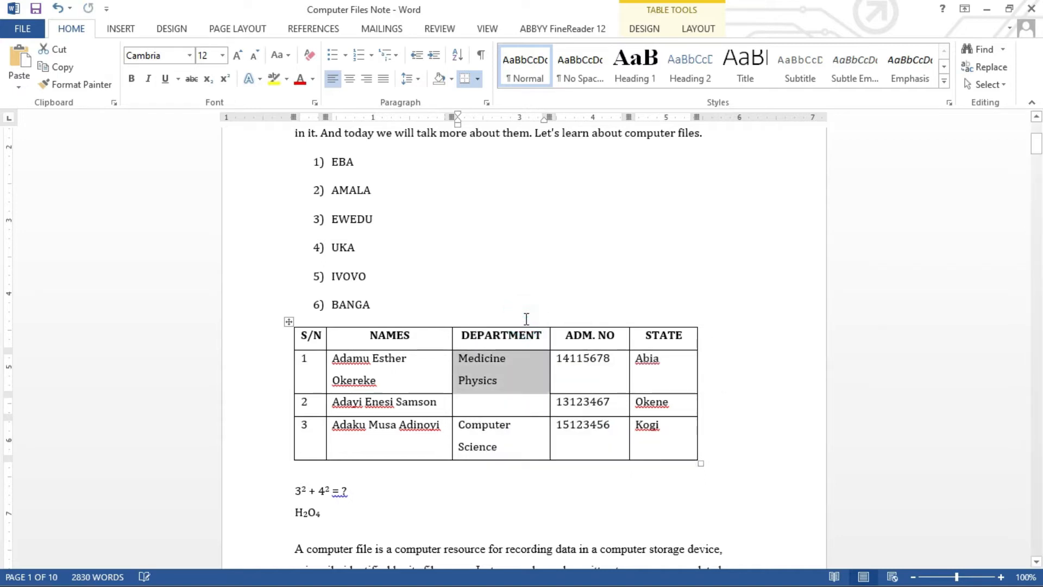
right_click(523, 371)
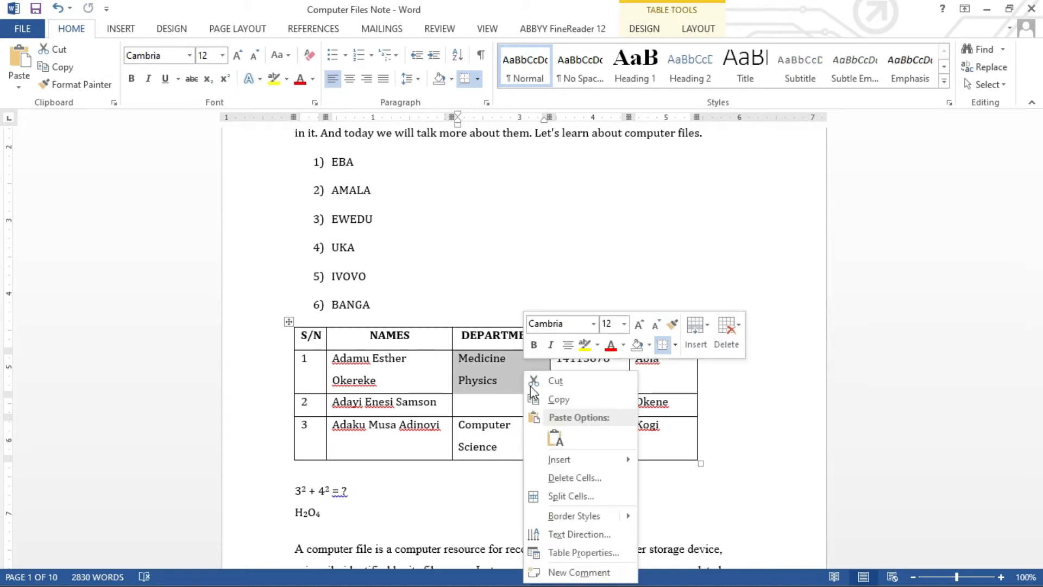
left_click(598, 497)
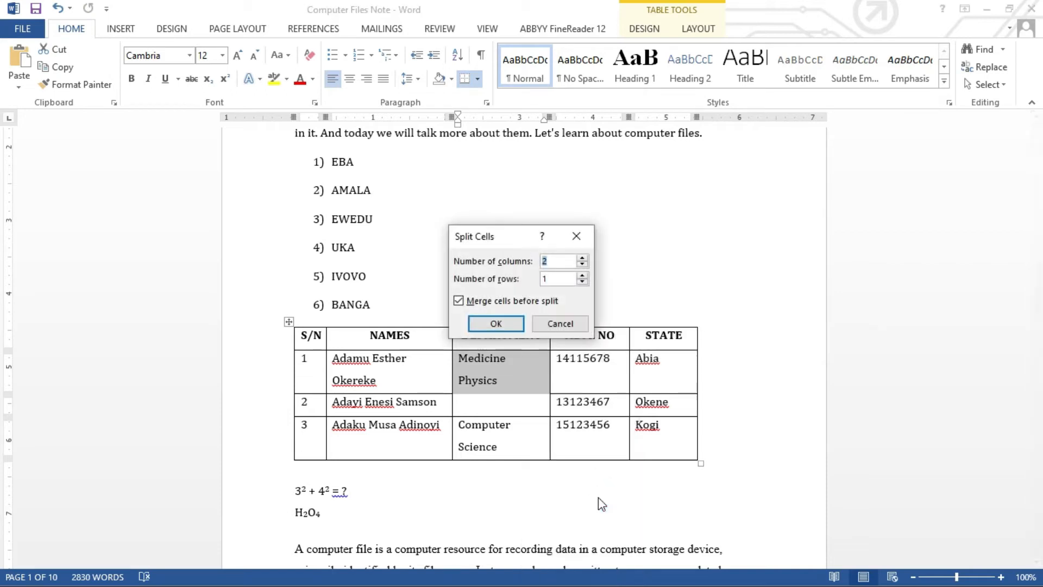
left_click(585, 274)
left_click(583, 264)
left_click(510, 324)
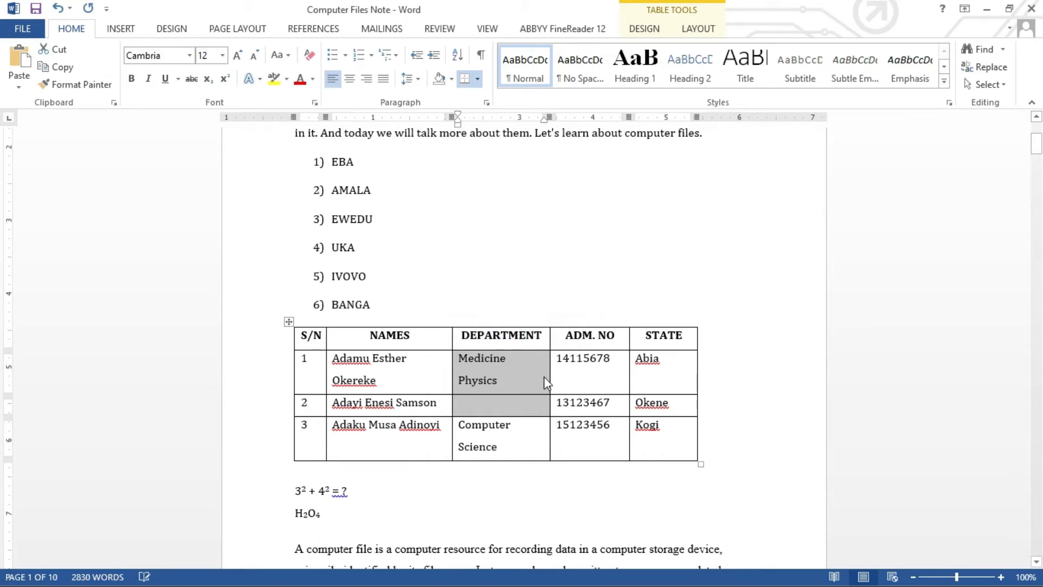
left_click(523, 383)
left_click_drag(520, 380, 457, 380)
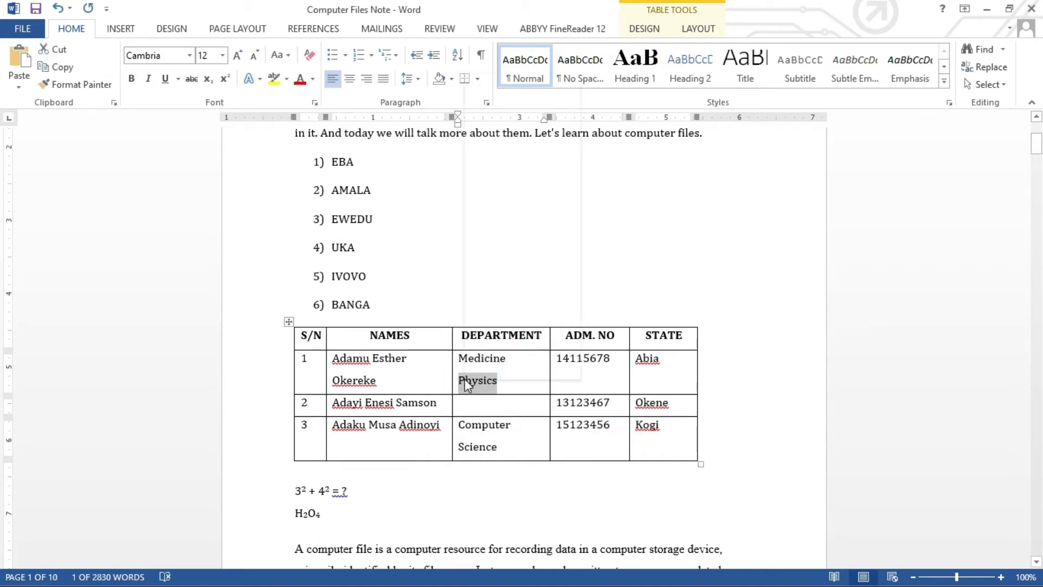
right_click(464, 379)
left_click(513, 85)
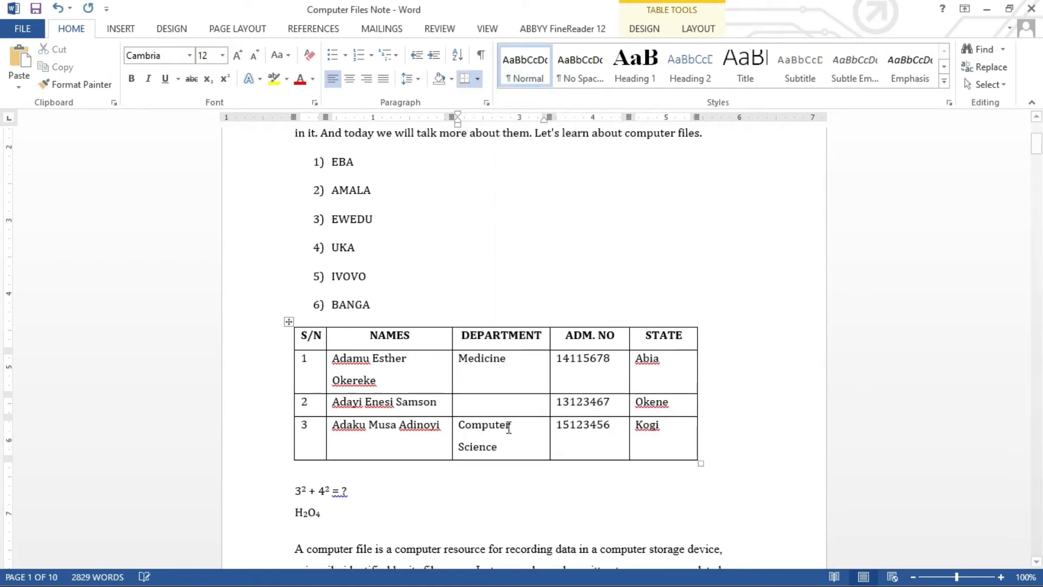
left_click(501, 403)
right_click(503, 403)
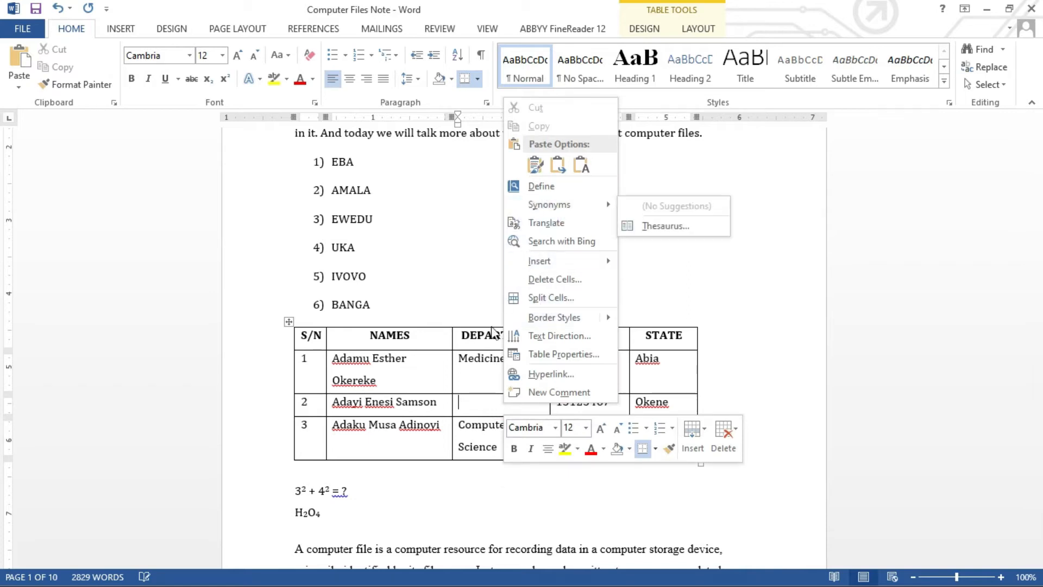
left_click(583, 155)
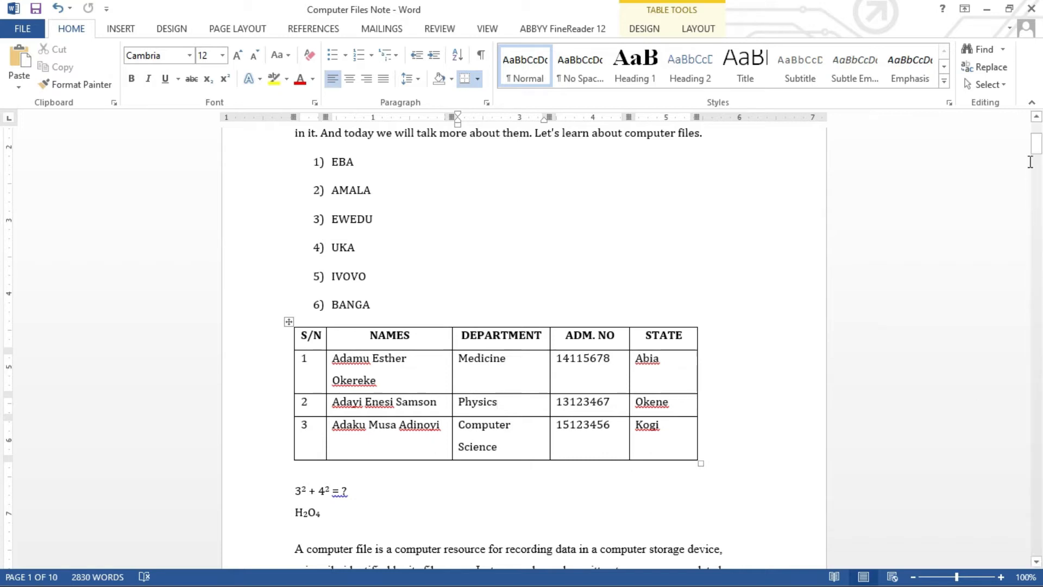
Add blank lines below the H2O4 line and show the INSERT ribbon.
left_click(1035, 143)
left_click_drag(1036, 142, 1036, 148)
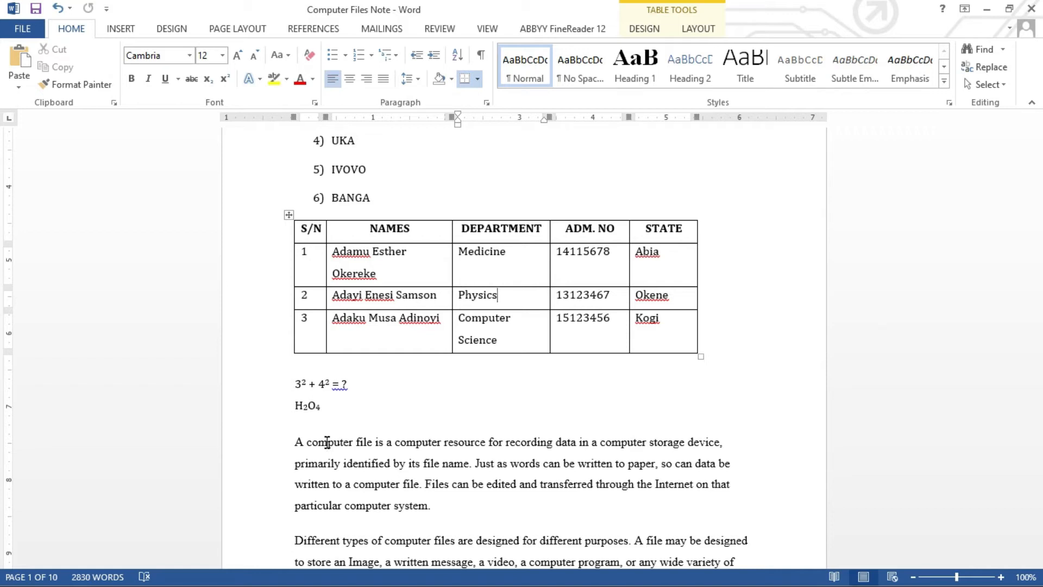
left_click(296, 427)
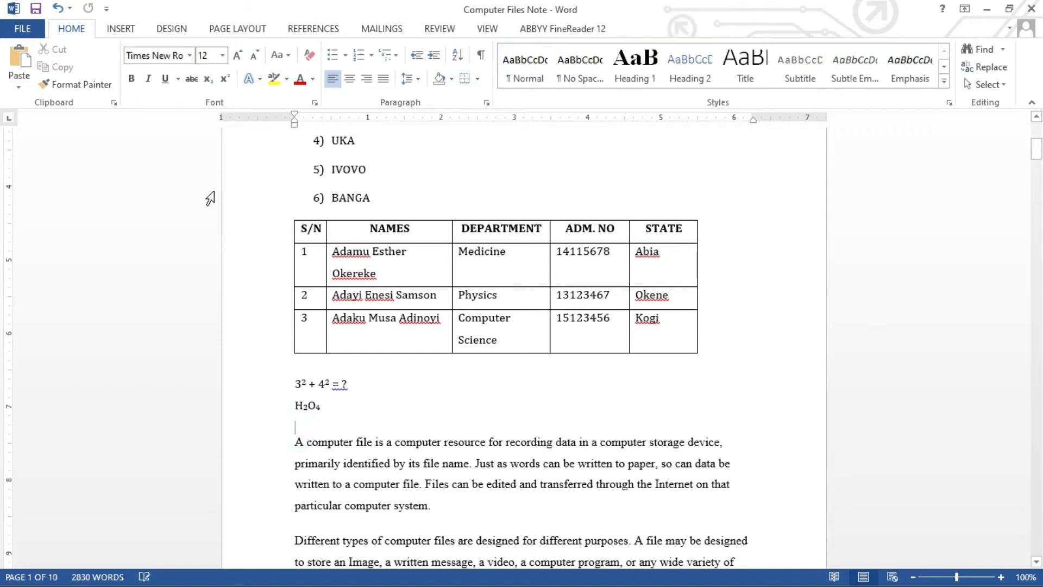
key("Return")
key("Return")
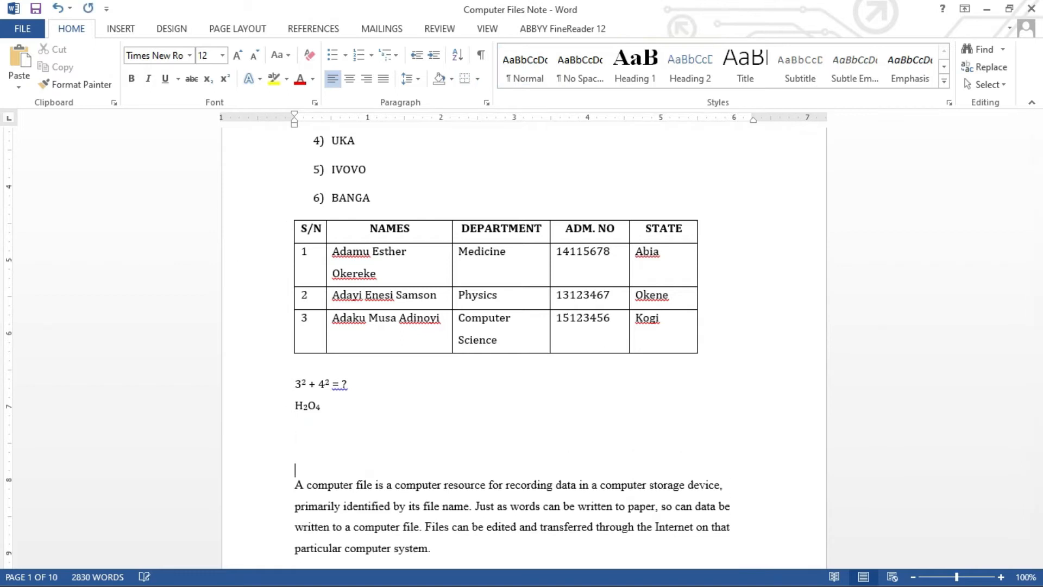
left_click(132, 35)
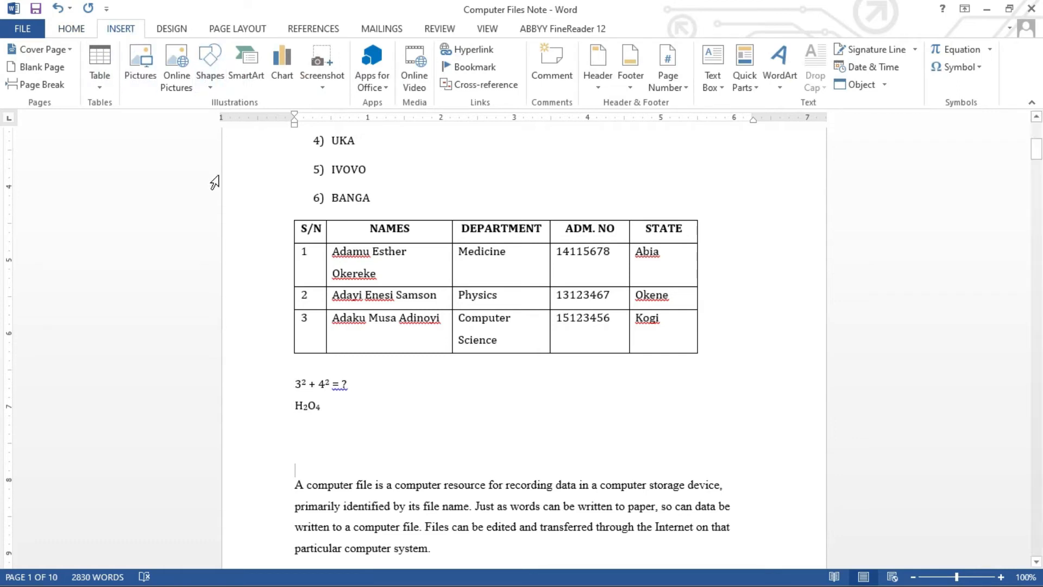
Draw an isosceles triangle beside the 3² + 4² = ? line, about 1.15 by 1.1 inches.
left_click(212, 88)
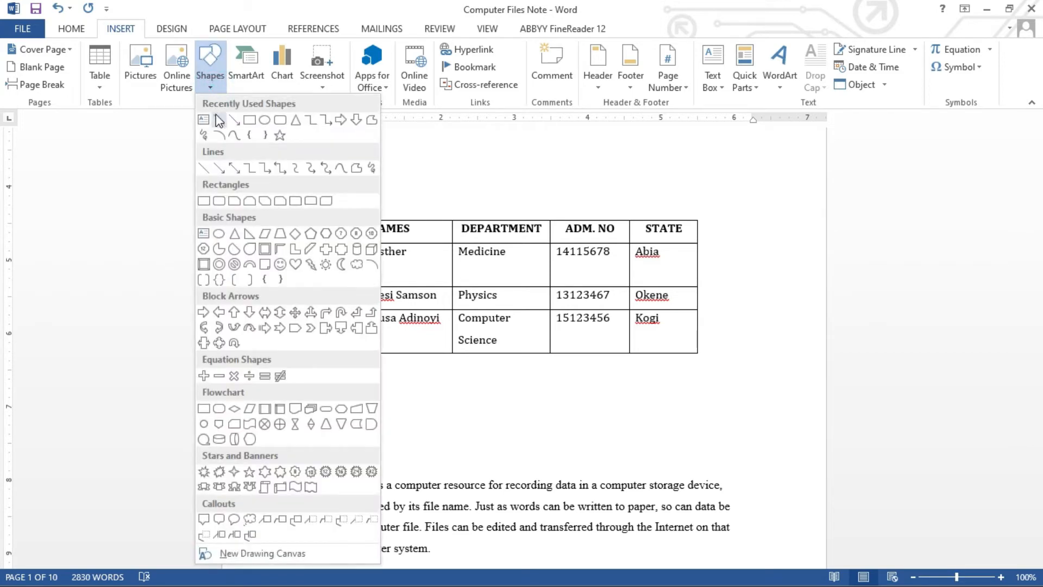
left_click(295, 120)
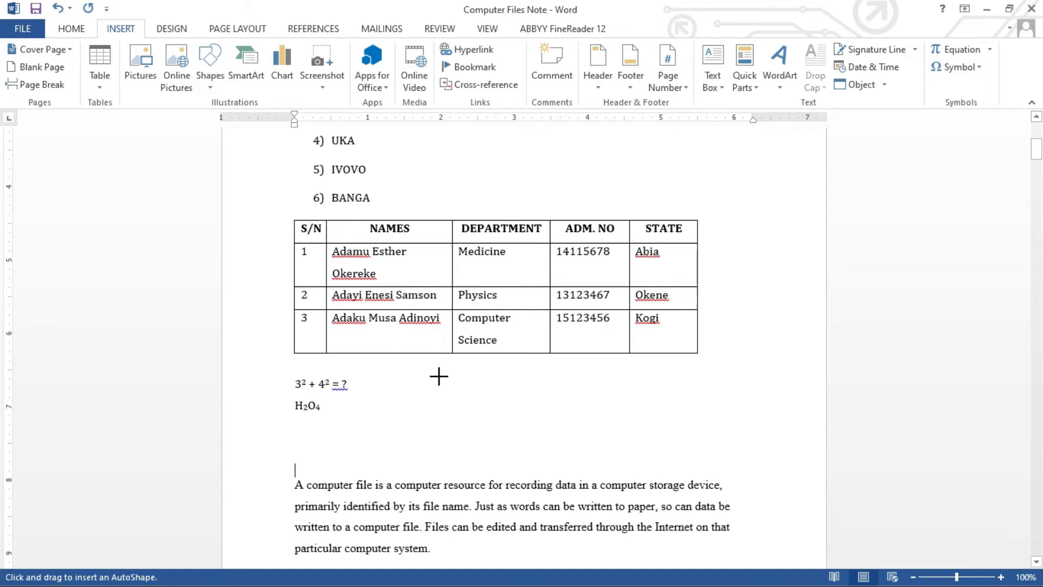
left_click_drag(439, 375, 456, 400)
left_click_drag(506, 451, 568, 474)
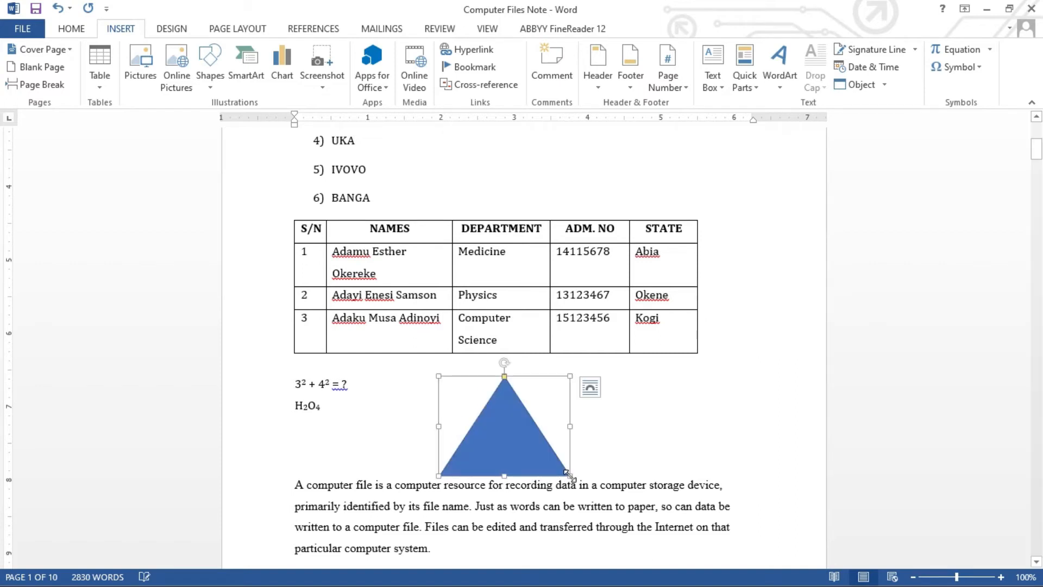
left_click_drag(569, 376, 539, 399)
left_click_drag(439, 377, 497, 399)
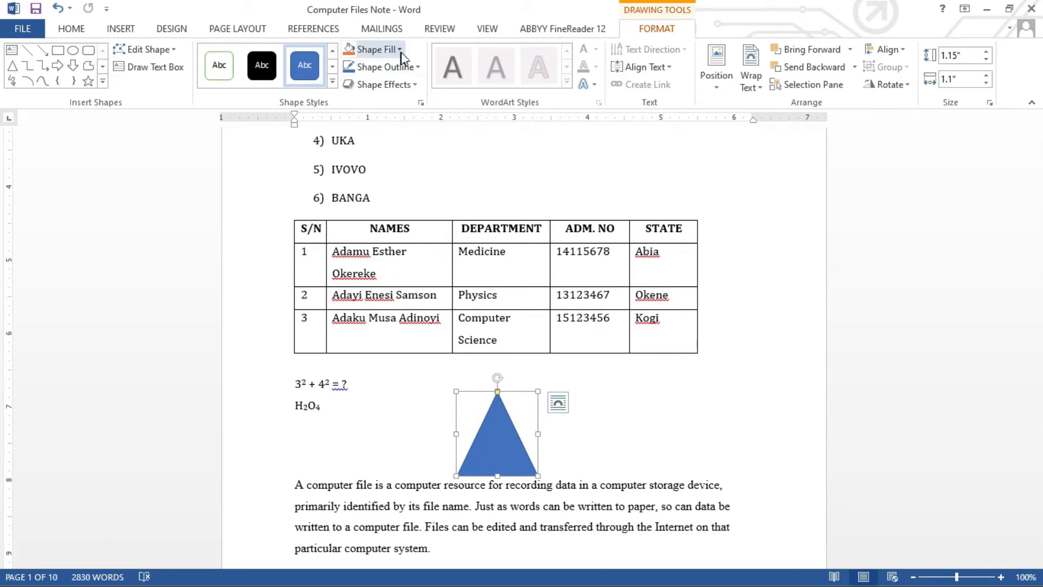
Fill the triangle solid red.
left_click(351, 54)
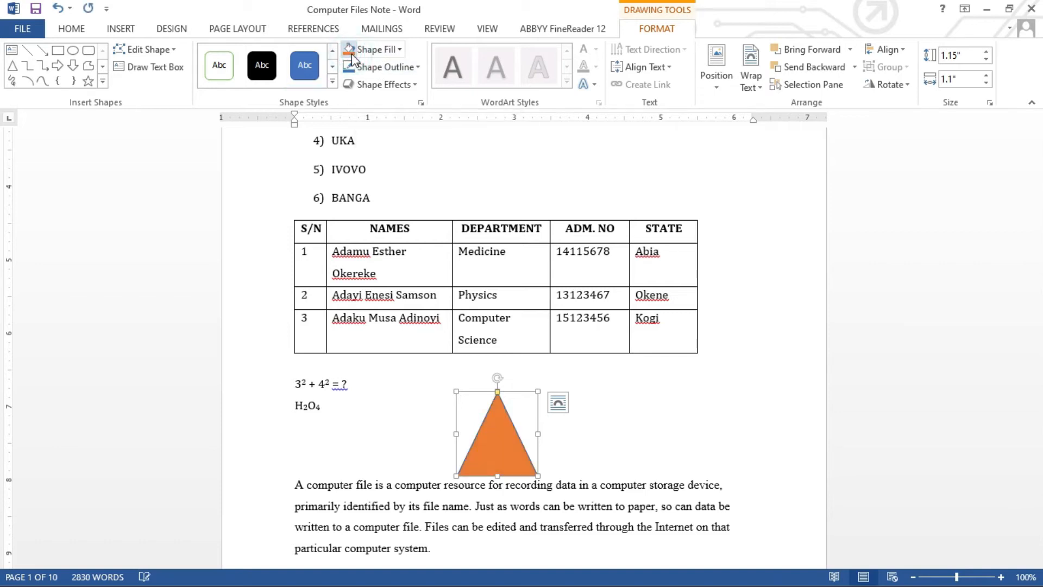
left_click(399, 49)
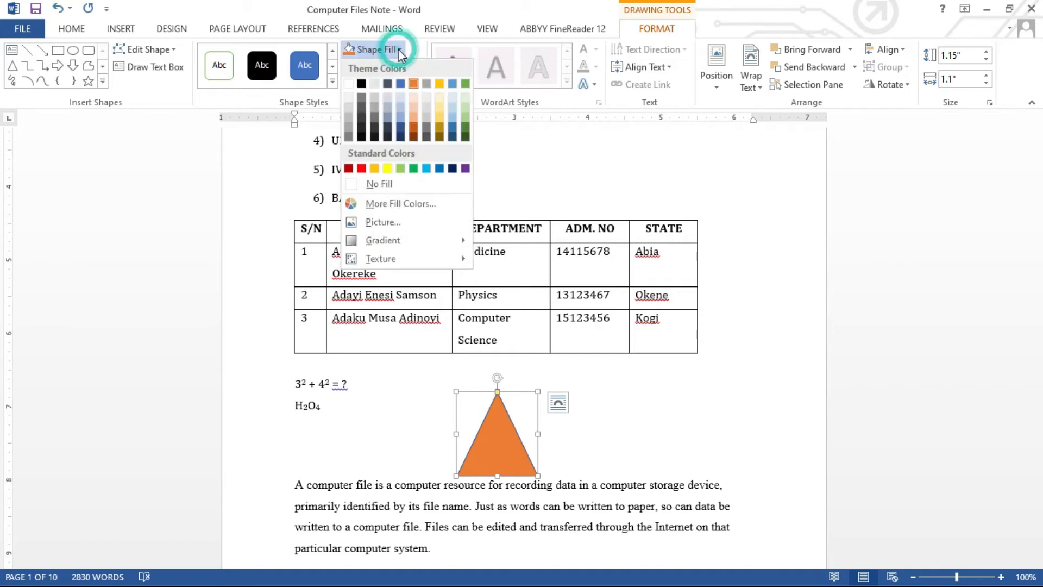
left_click(364, 165)
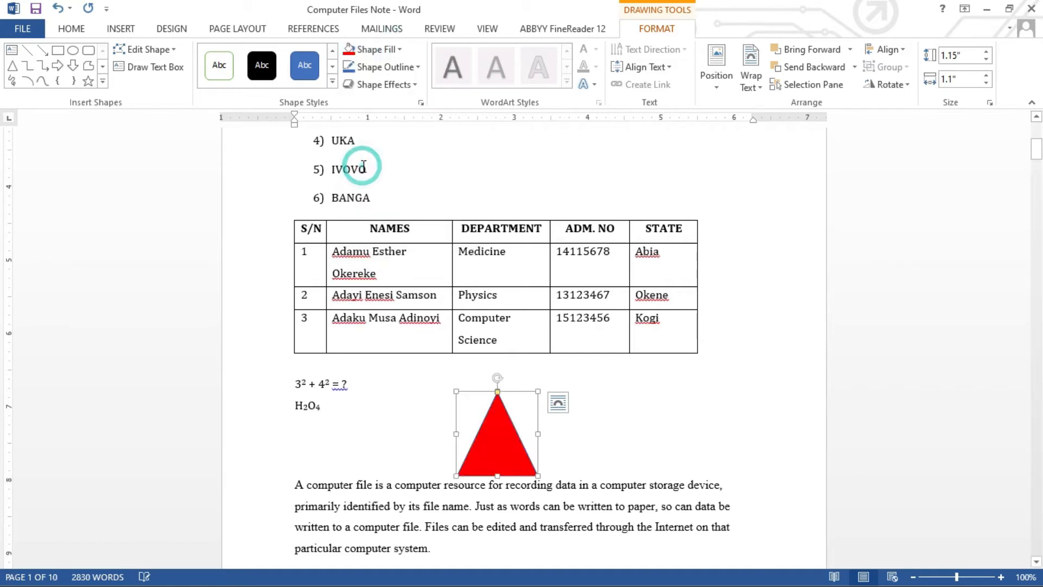
Give the triangle a green outline with 6 pt weight.
left_click(416, 67)
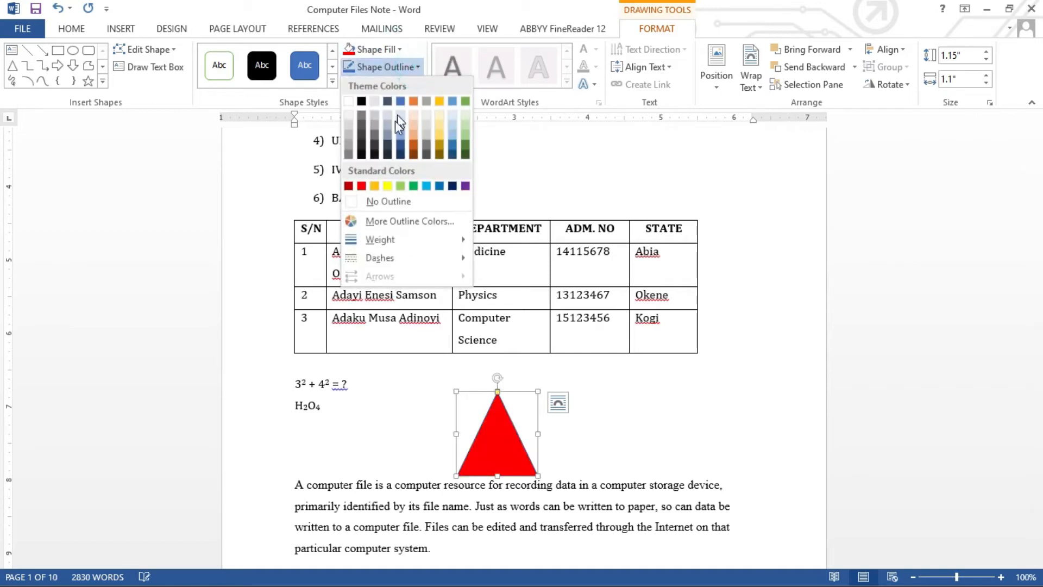
left_click(414, 186)
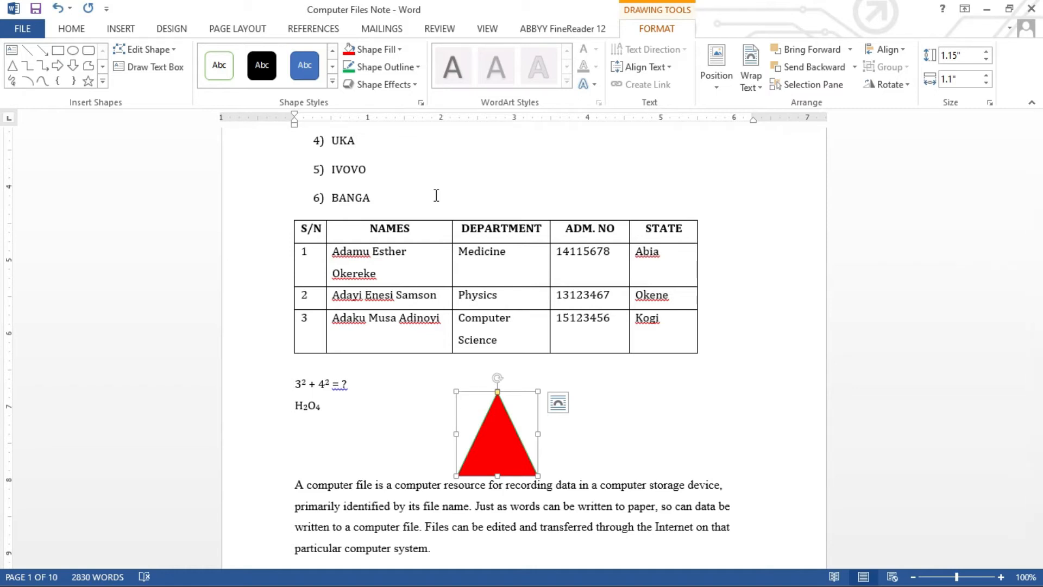
left_click(419, 67)
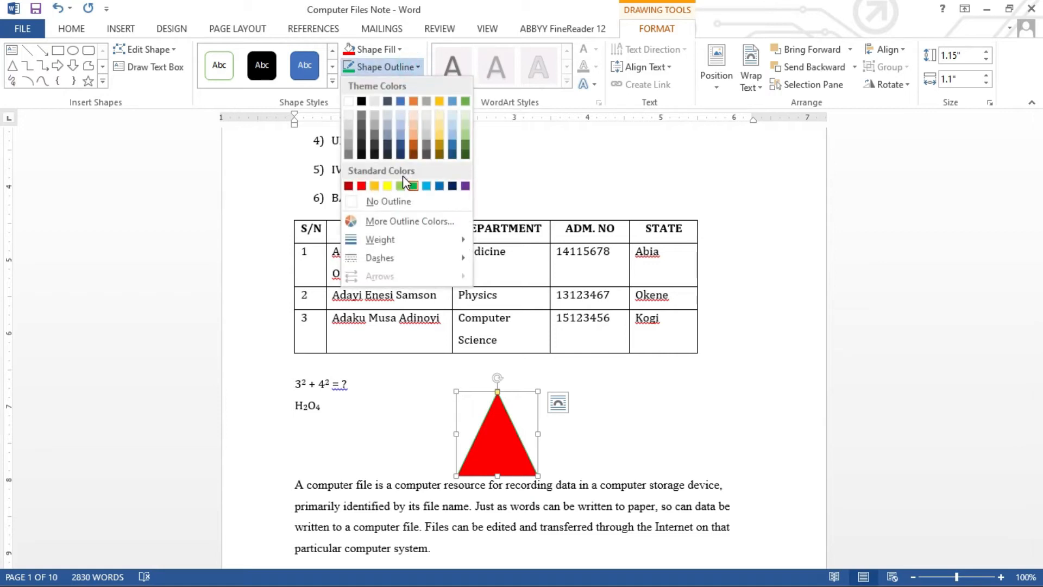
mouse_move(405, 243)
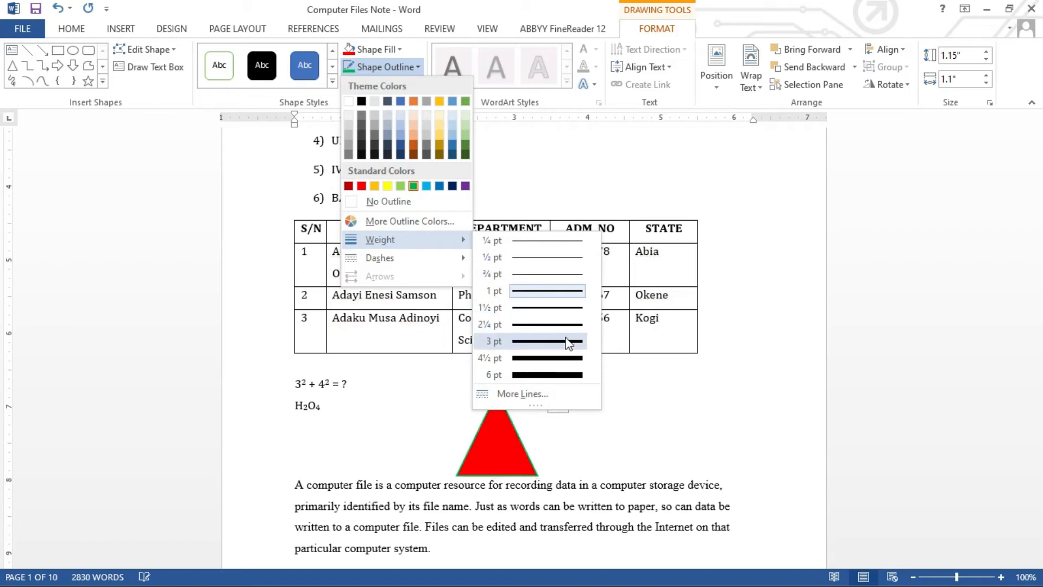
left_click(568, 375)
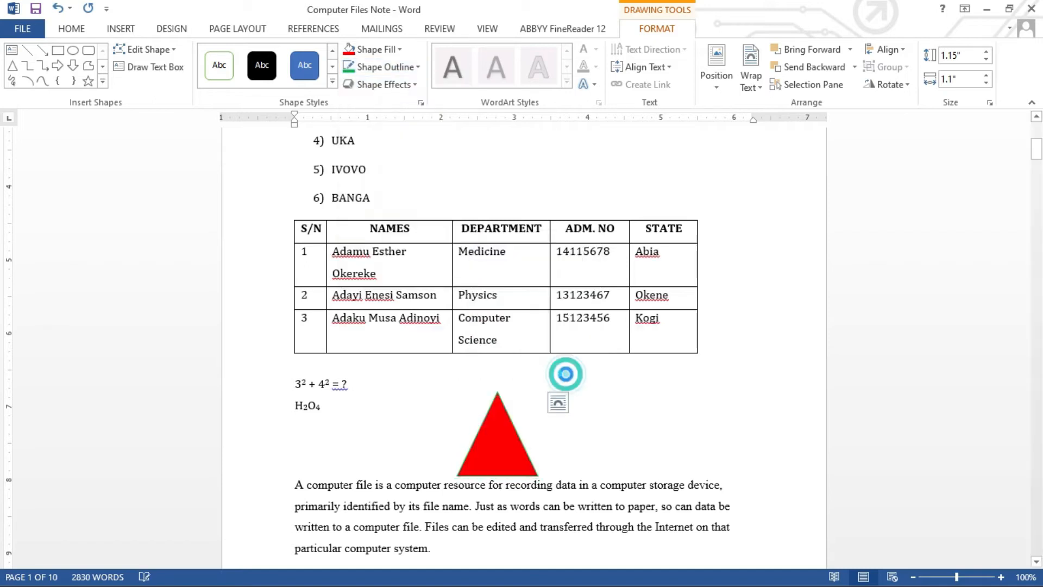
left_click(565, 427)
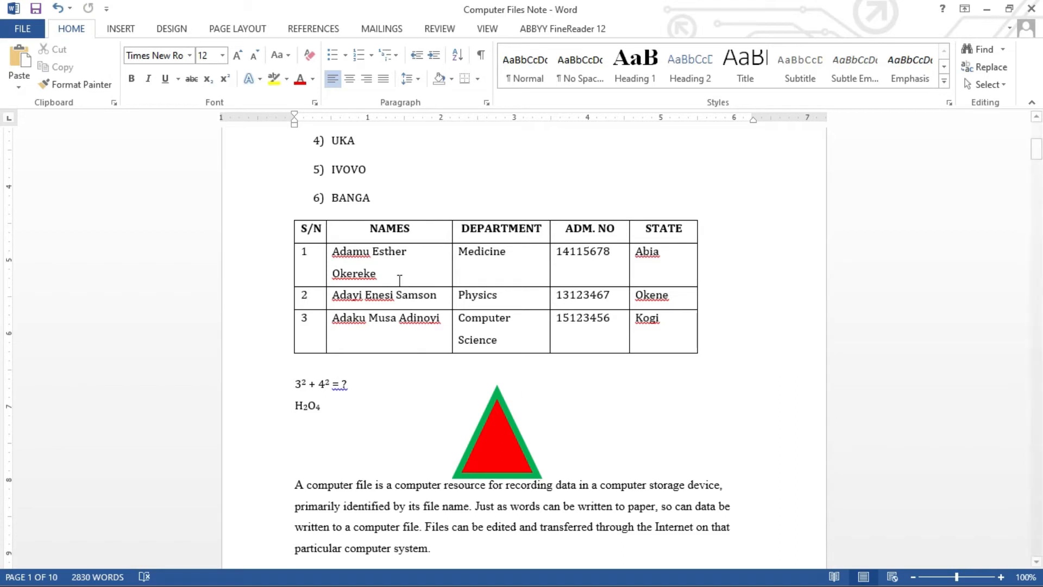
Draw a Right Arrow block shape, 0.91 by 2.35 inches, to the right of the triangle.
left_click(116, 30)
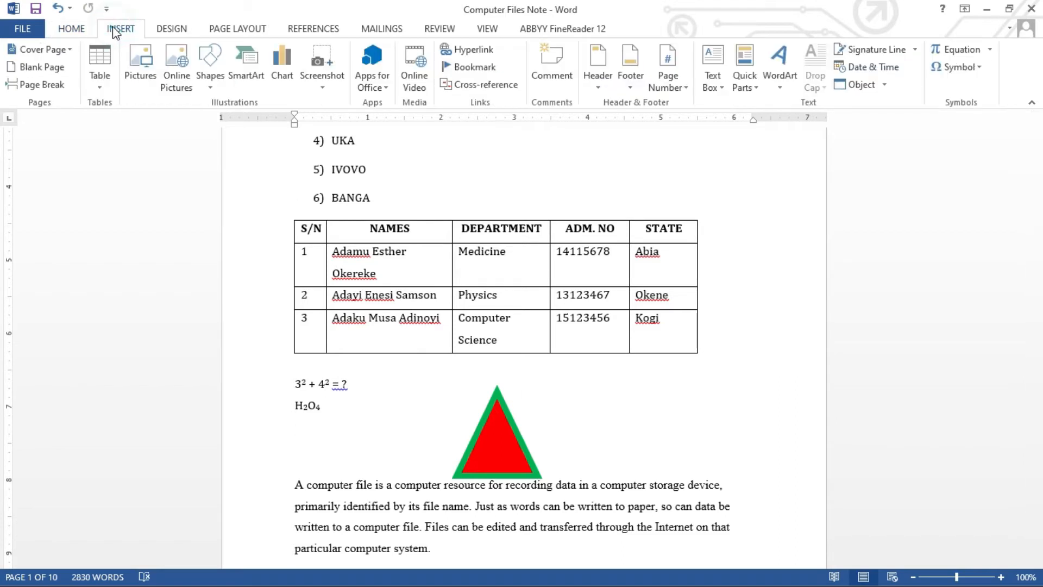
left_click(211, 81)
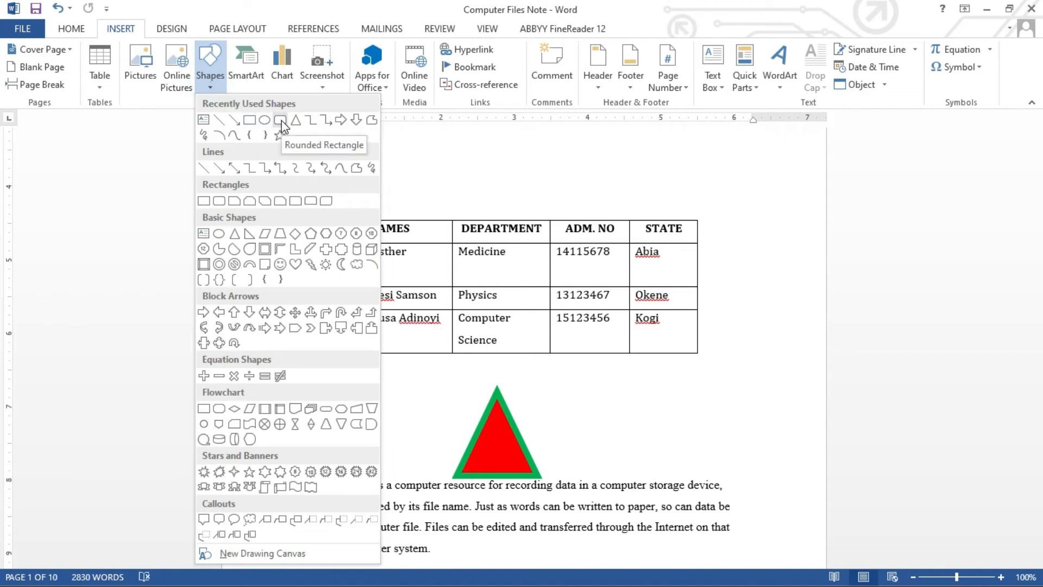
left_click(341, 120)
mouse_move(564, 408)
left_mouse_down()
mouse_move(692, 482)
mouse_move(736, 472)
left_mouse_up()
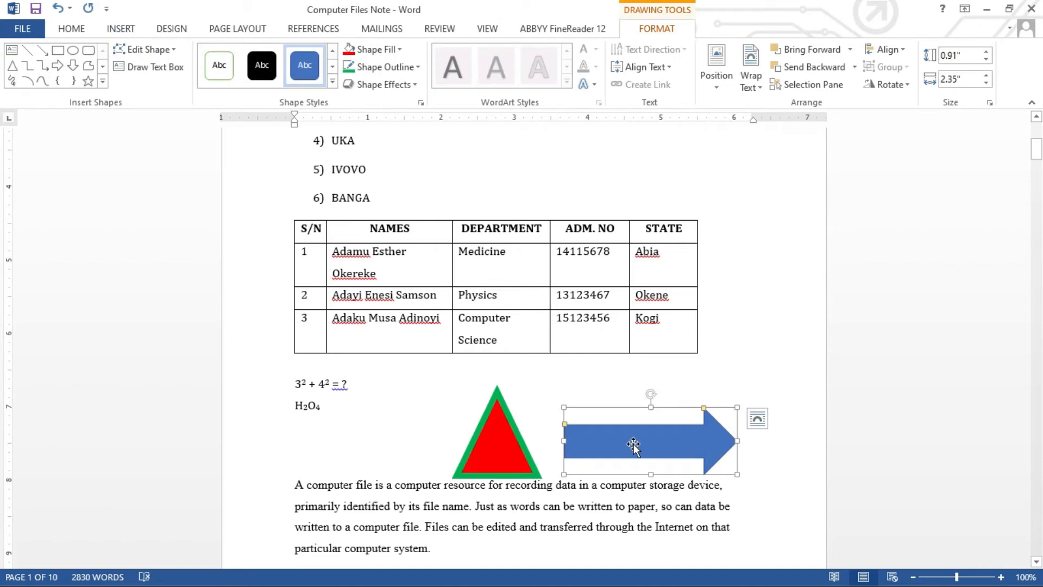
left_click(545, 391)
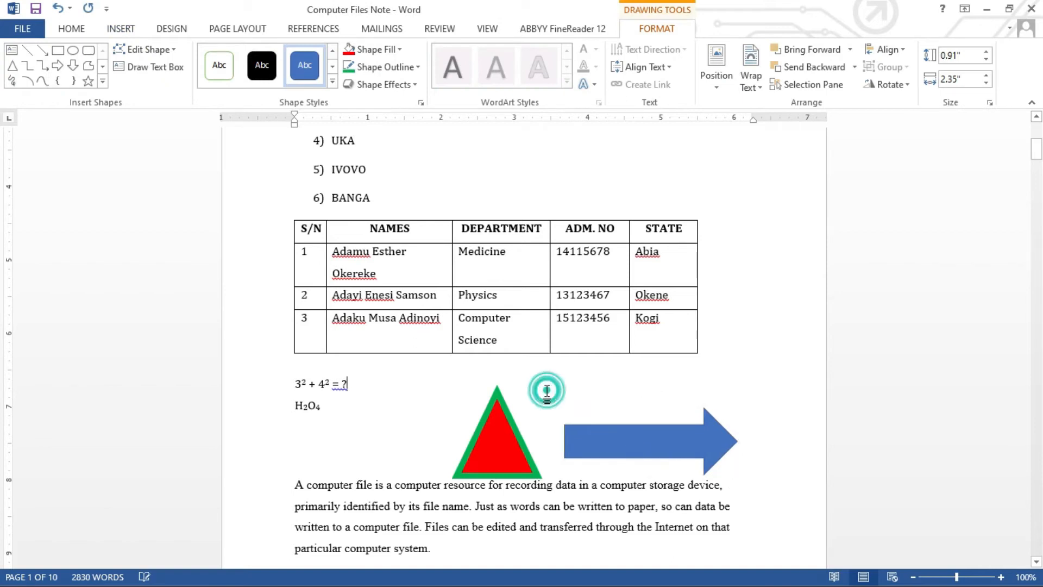
left_click(606, 438)
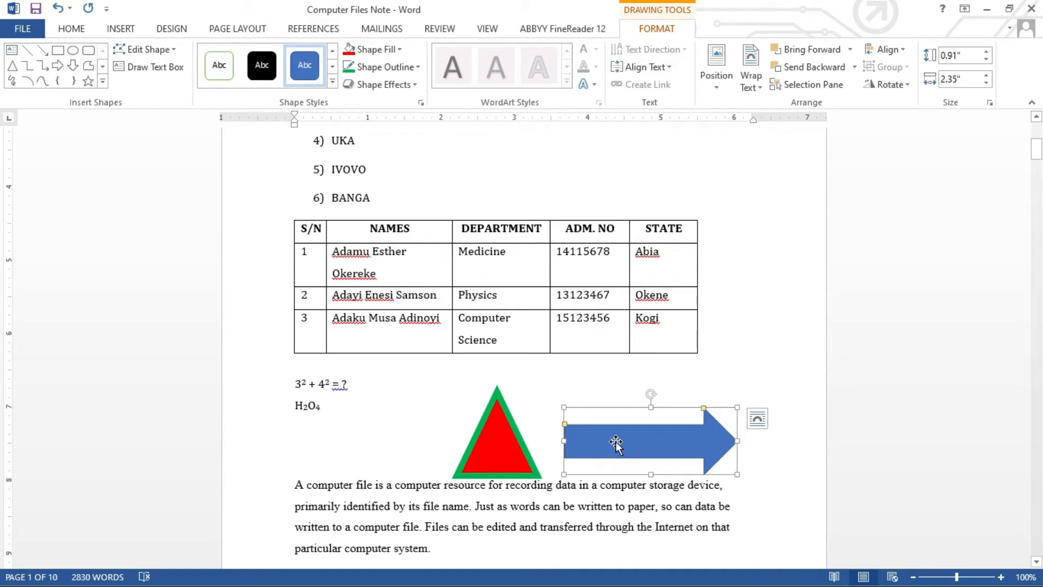
Type the label 'This Way to Abuja' inside the blue arrow.
right_click(615, 441)
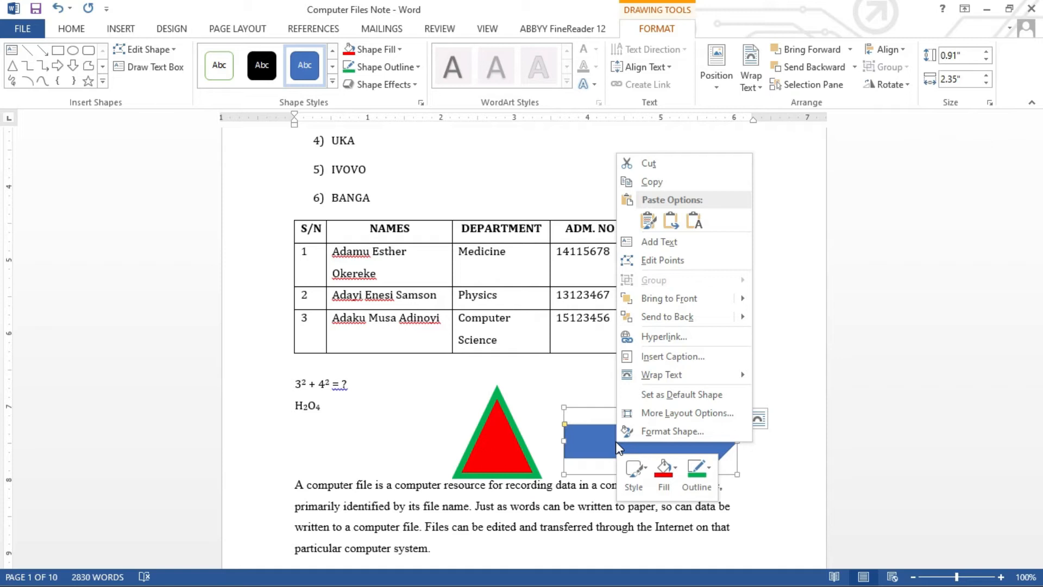
left_click(667, 247)
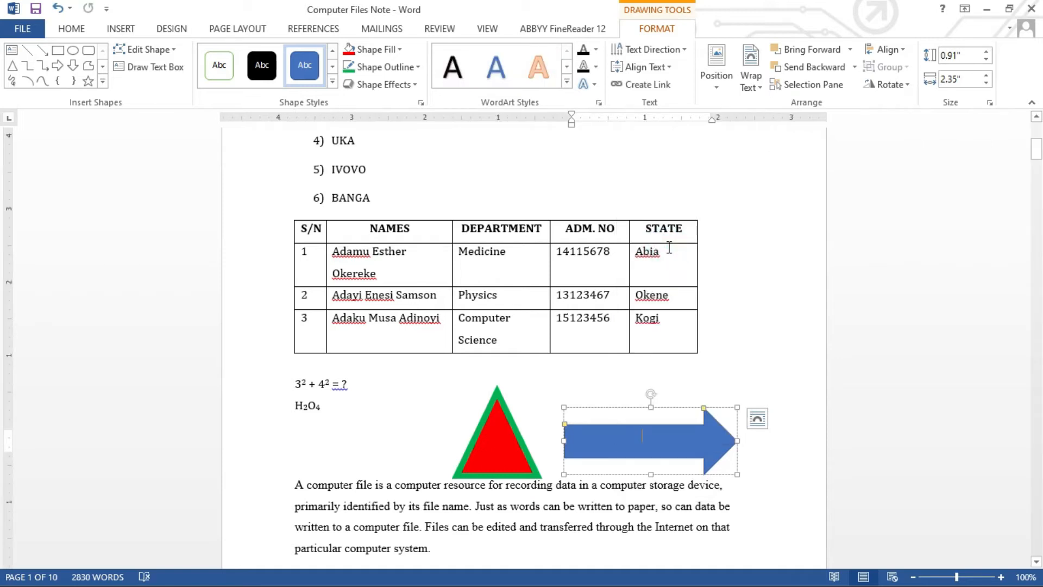
type("Th")
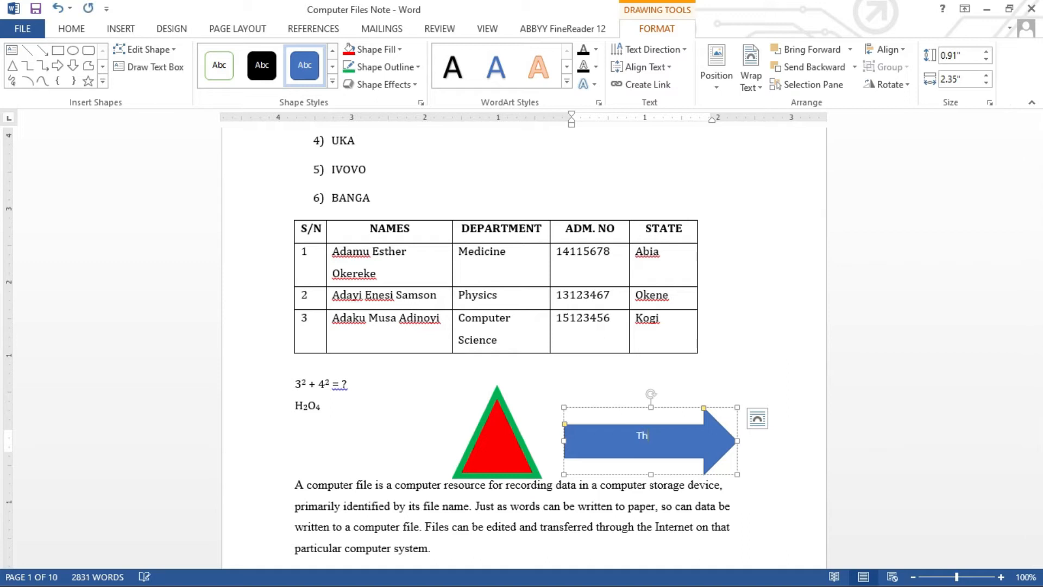
type("is Way to Abuja")
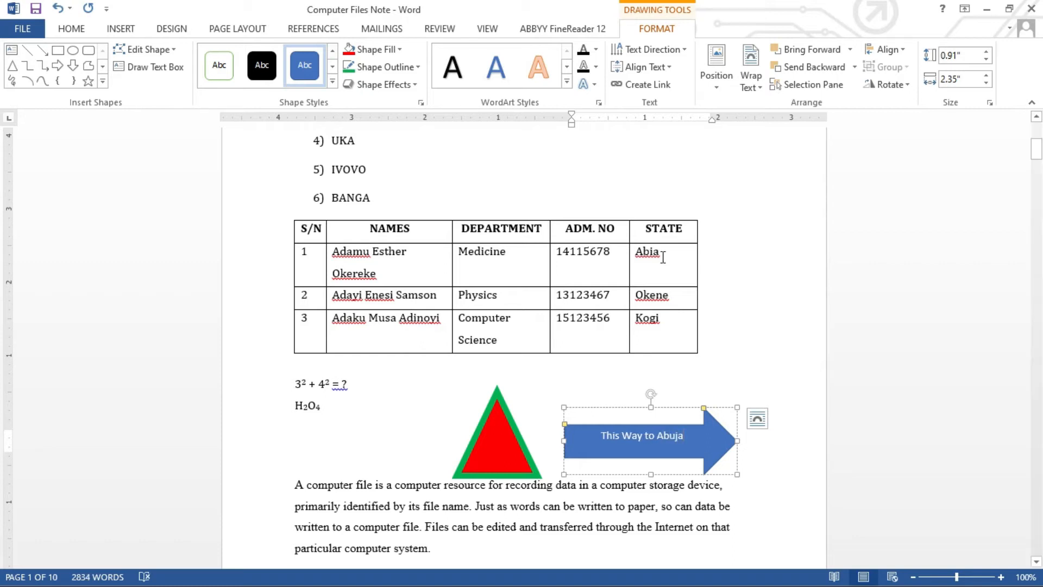
Nudge the arrow slightly down and select its label text for resizing.
left_click_drag(669, 408, 666, 413)
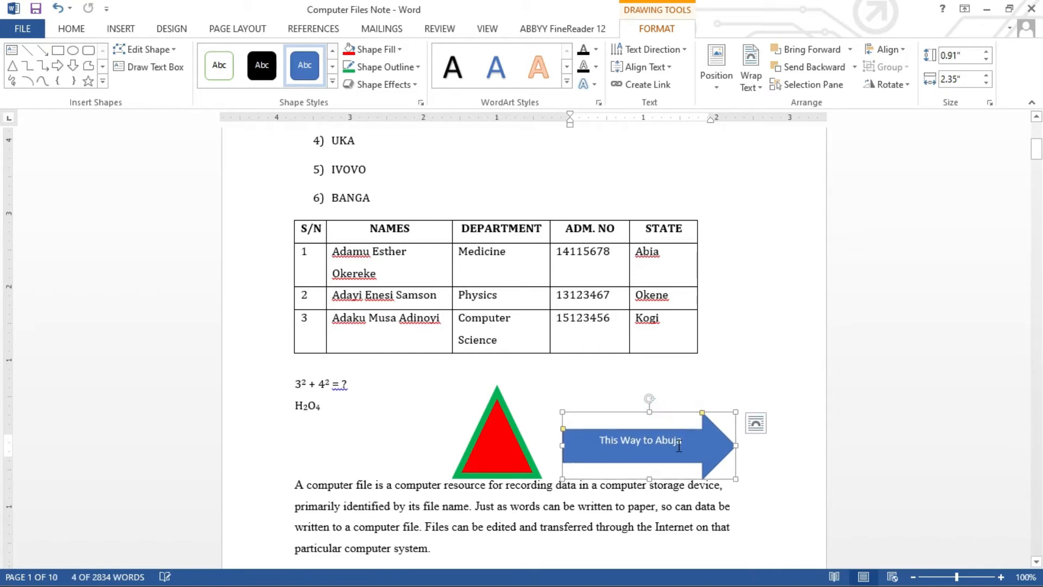
triple_click(600, 445)
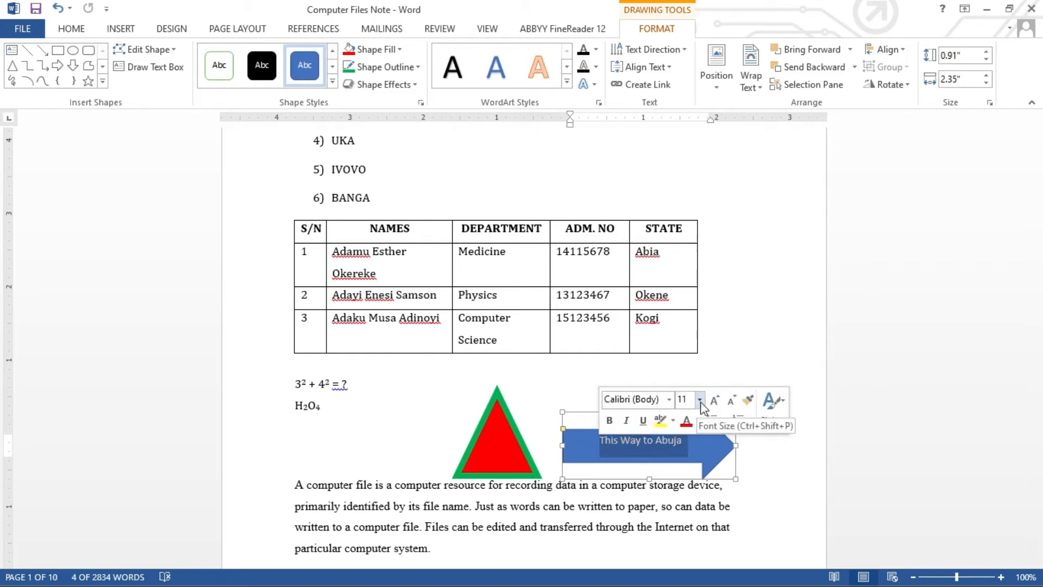
left_click(701, 402)
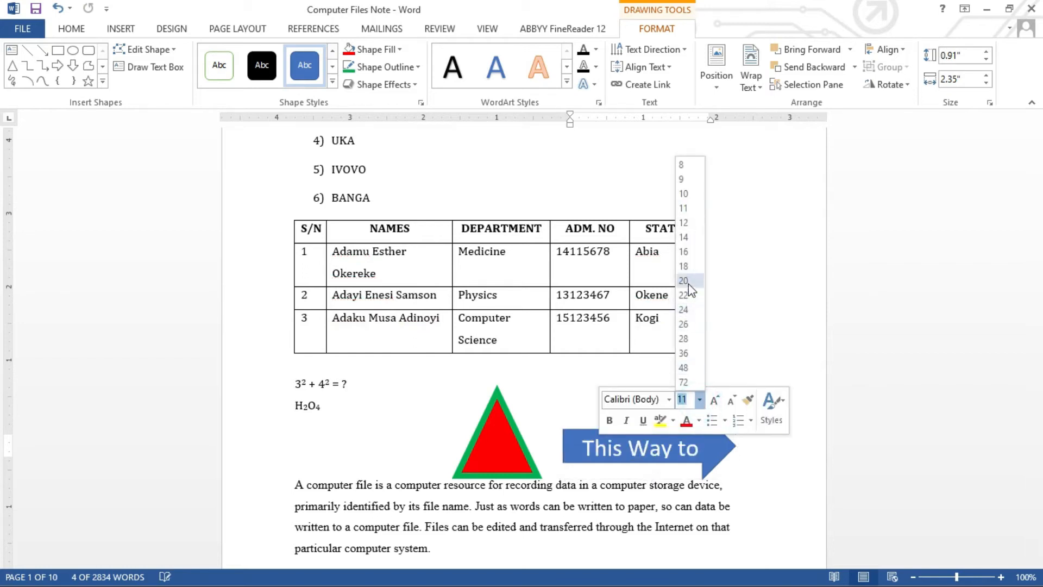
Format the arrow's 'This Way to Abuja' text as 14 pt, bold and red.
left_click(685, 237)
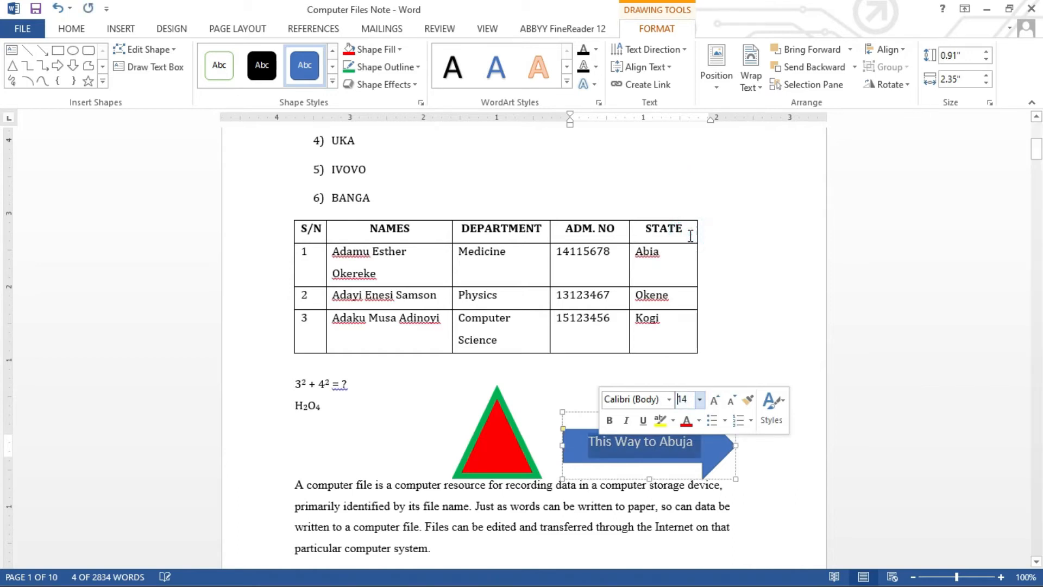
left_click(607, 423)
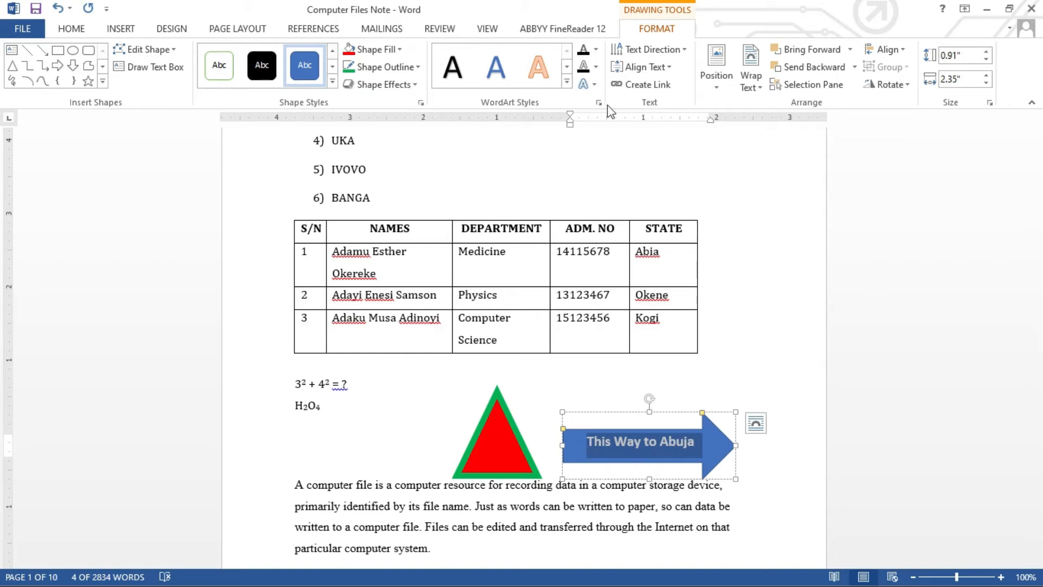
left_click(598, 66)
left_click(596, 48)
left_click(597, 49)
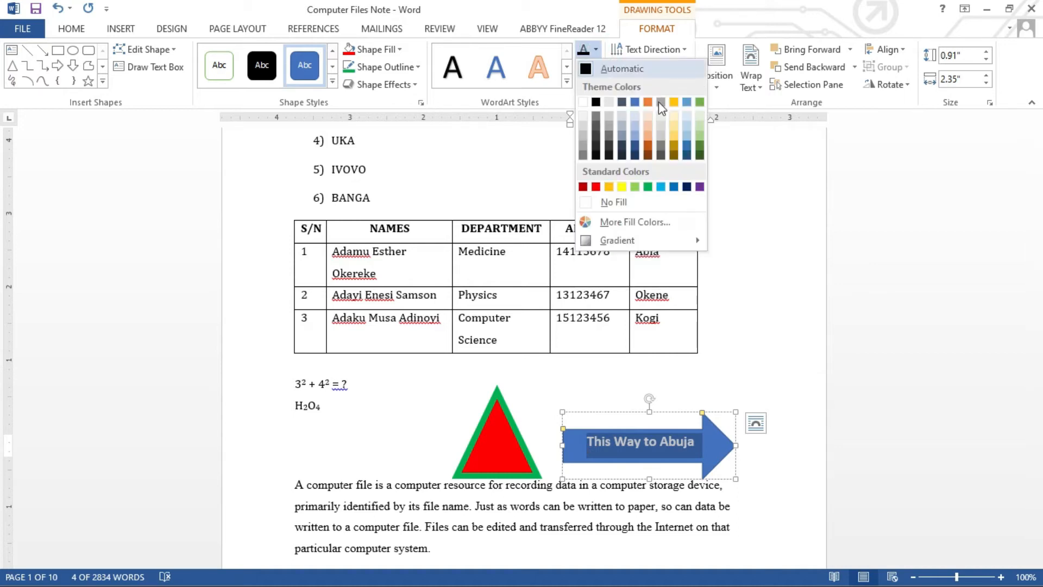
left_click(596, 187)
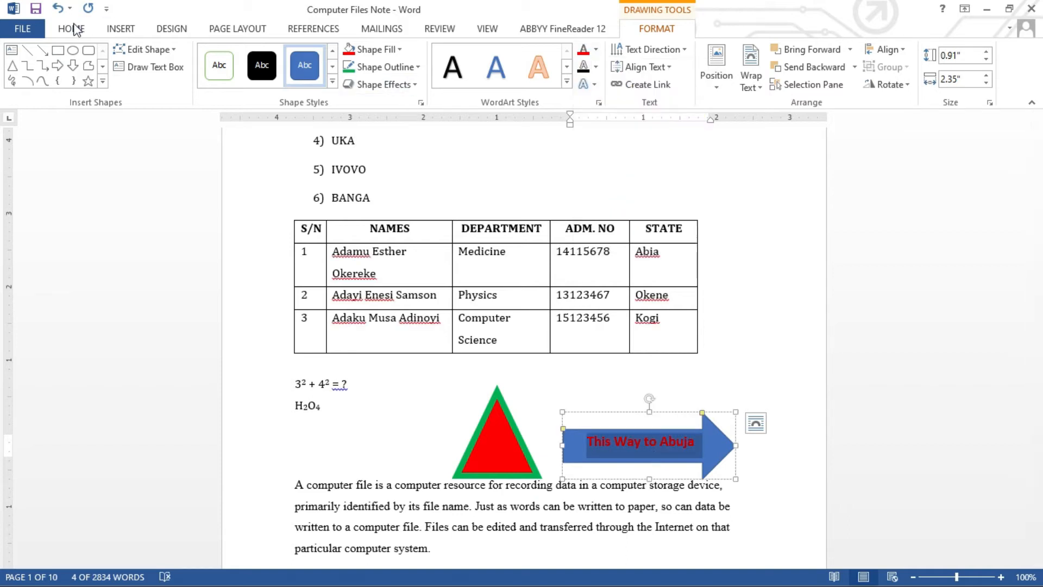
left_click(618, 401)
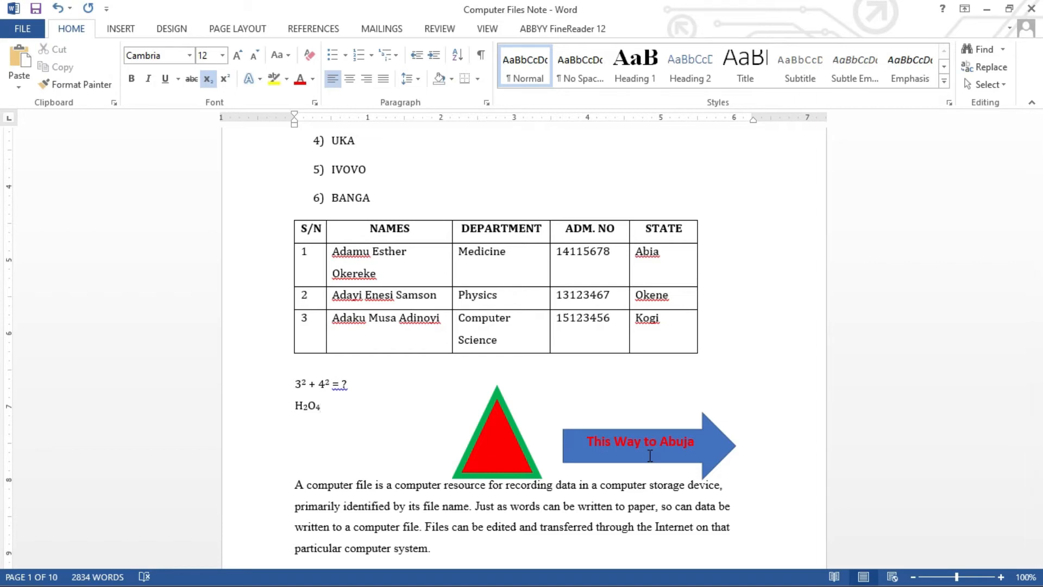
Add blank lines before 'A computer file' to push it onto page 2.
left_click(291, 486)
key("Return")
key("Return")
key("Return")
key("Return")
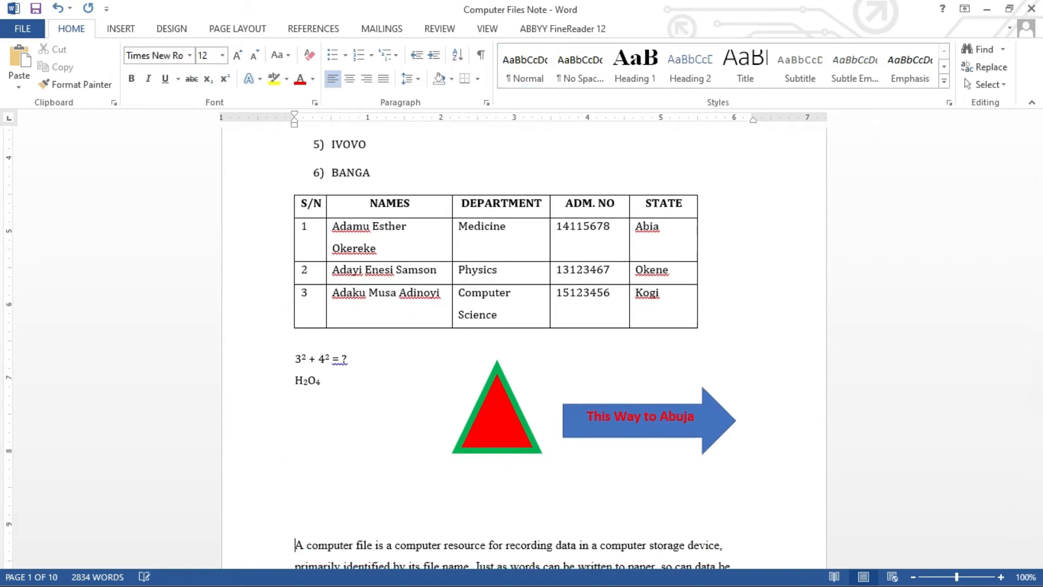
key("Return")
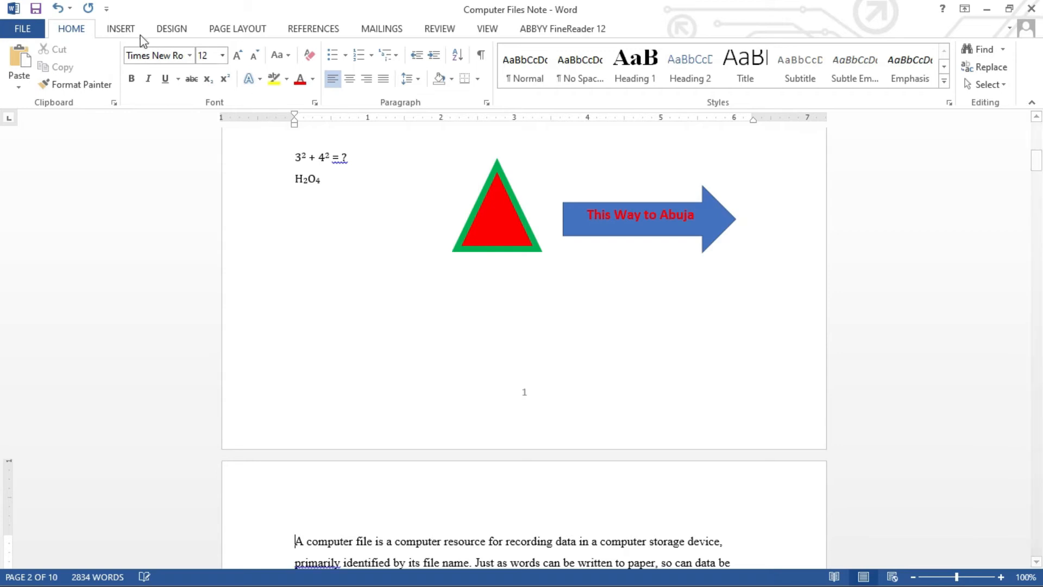
Draw a blue square with the Rectangle shape below the equations.
left_click(121, 32)
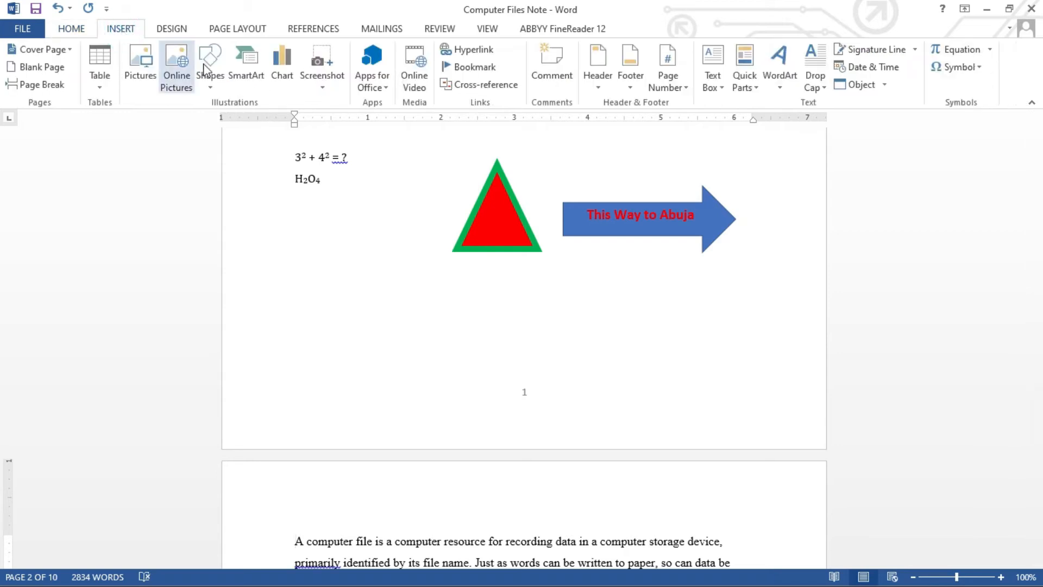
left_click(211, 81)
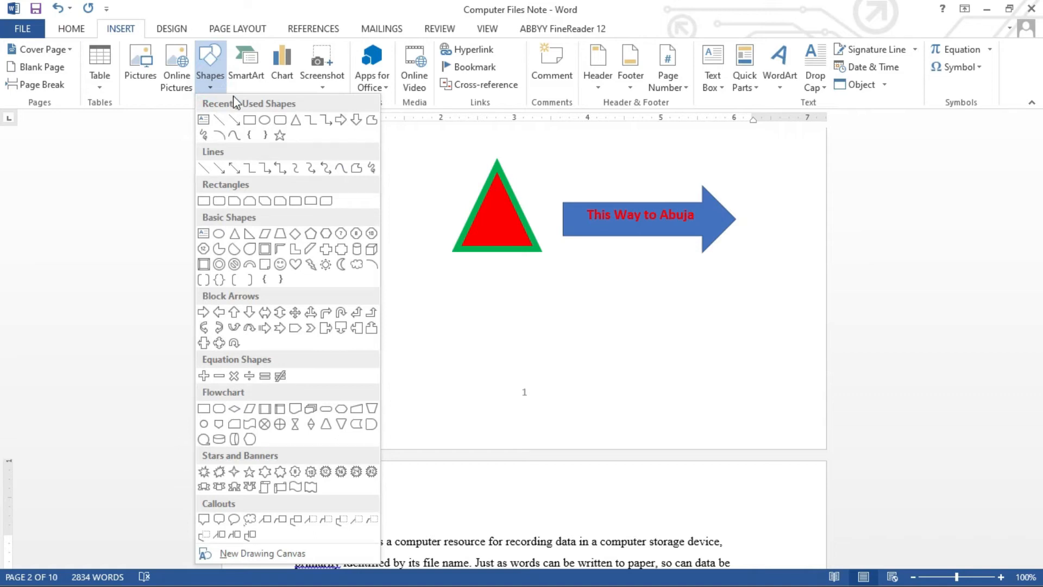
left_click(248, 122)
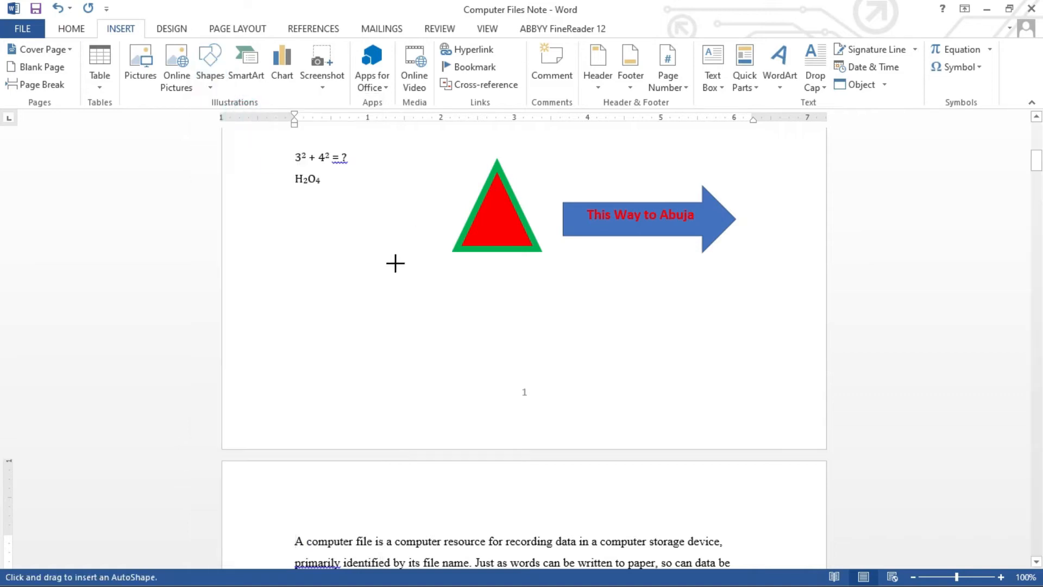
mouse_move(336, 264)
left_mouse_down()
mouse_move(447, 352)
mouse_move(441, 368)
left_mouse_up()
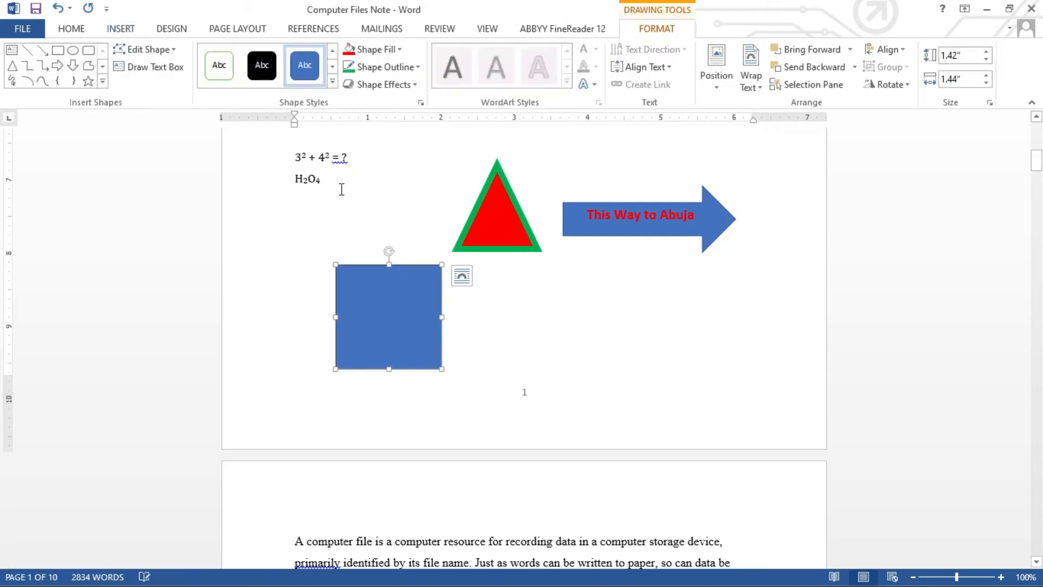
Draw a 0.67" by 1.53" isosceles triangle roof on top of the square.
left_click(12, 66)
left_click_drag(336, 214, 413, 250)
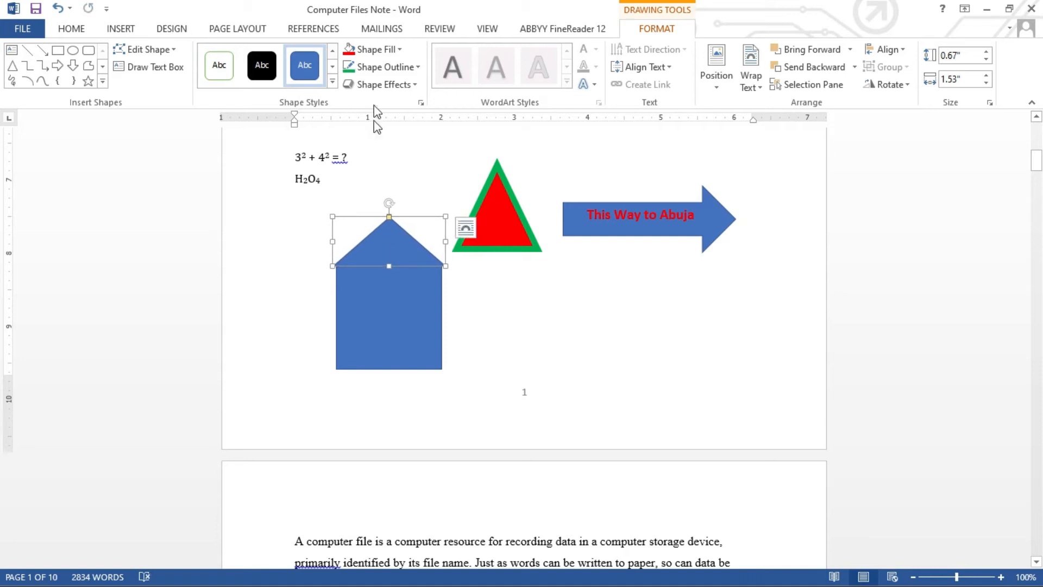
left_click(400, 51)
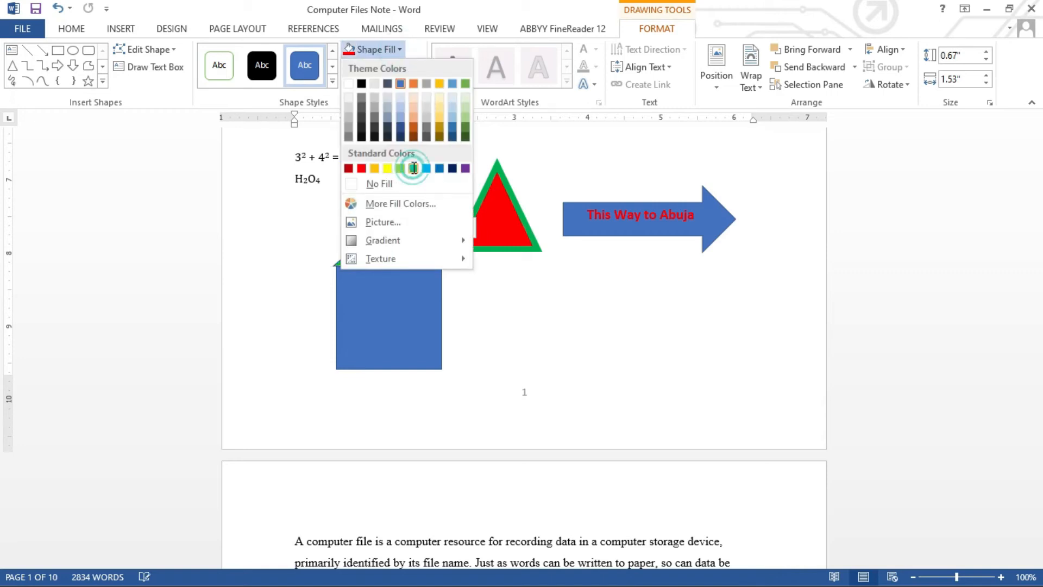
Fill the roof green and add a white 0.64" by 0.31" rectangle door inside the square.
left_click(413, 169)
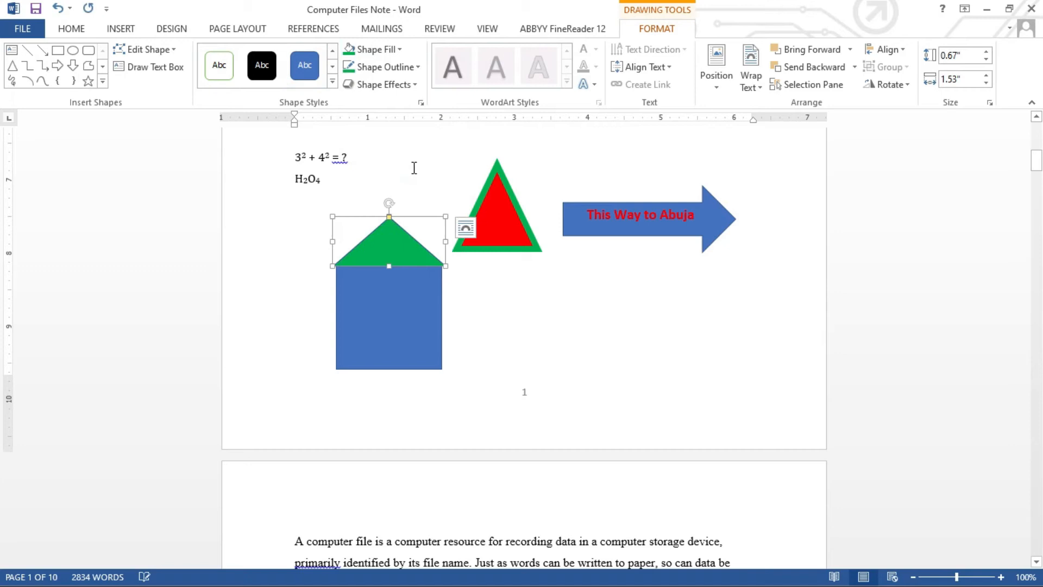
left_click(426, 307)
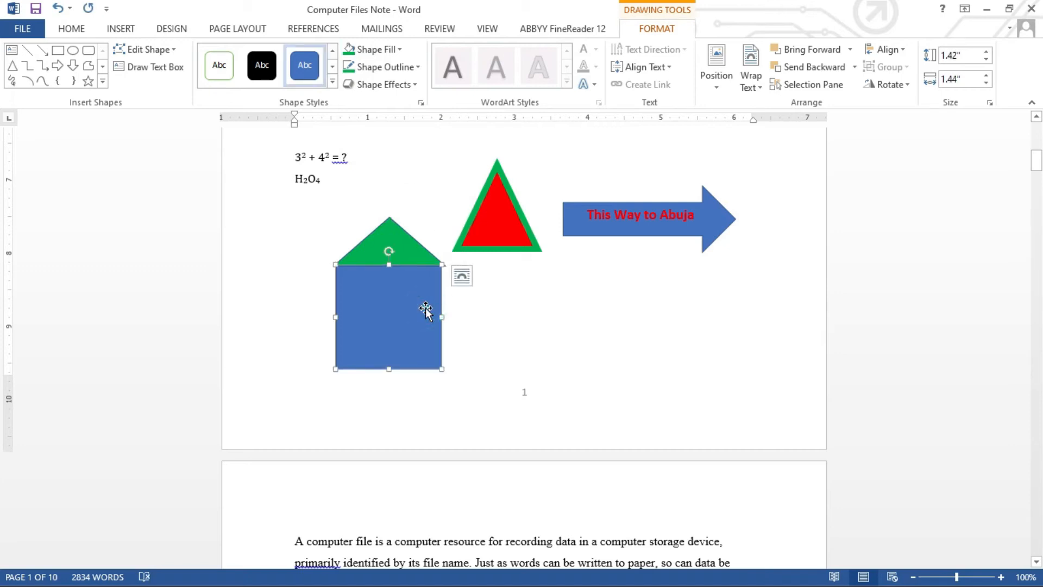
left_click(58, 50)
left_click_drag(379, 313, 402, 359)
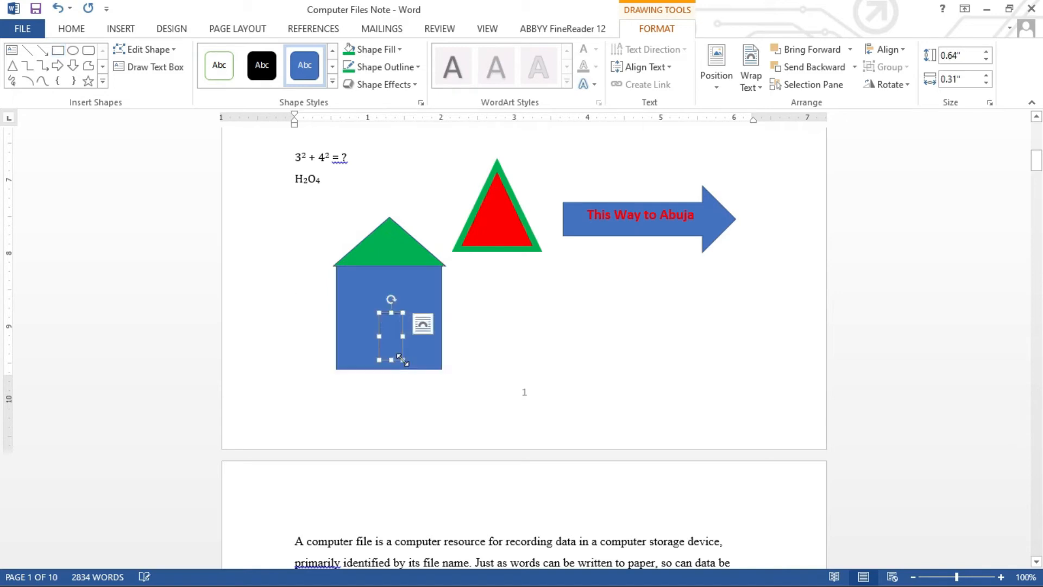
left_click(400, 49)
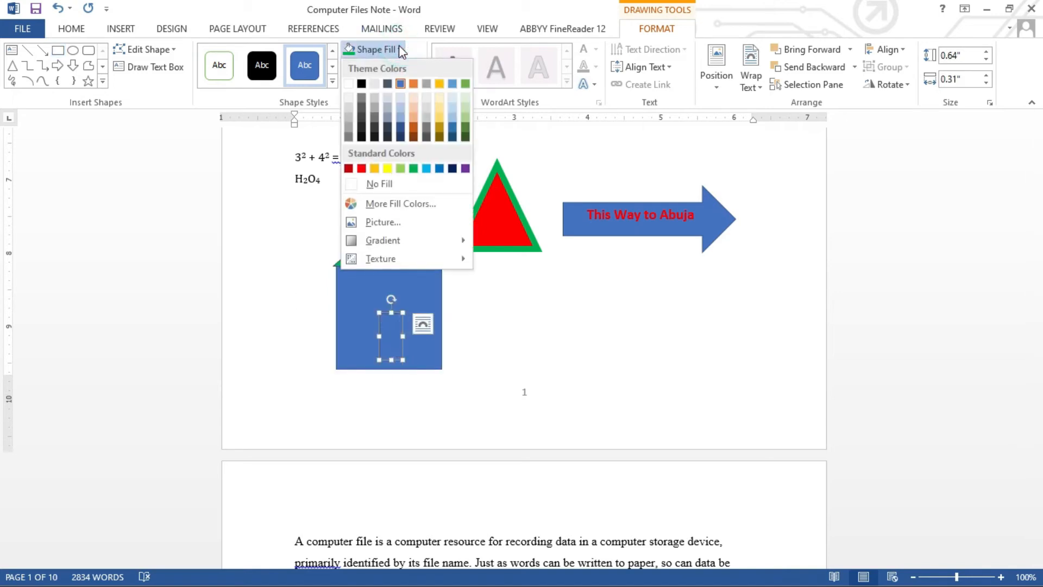
left_click(347, 83)
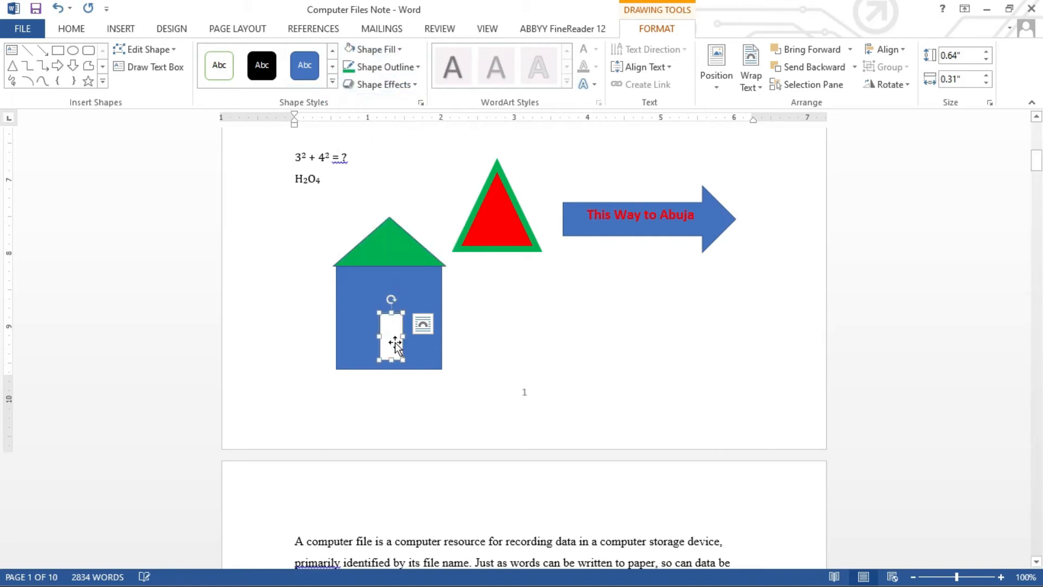
left_click_drag(391, 341, 389, 342)
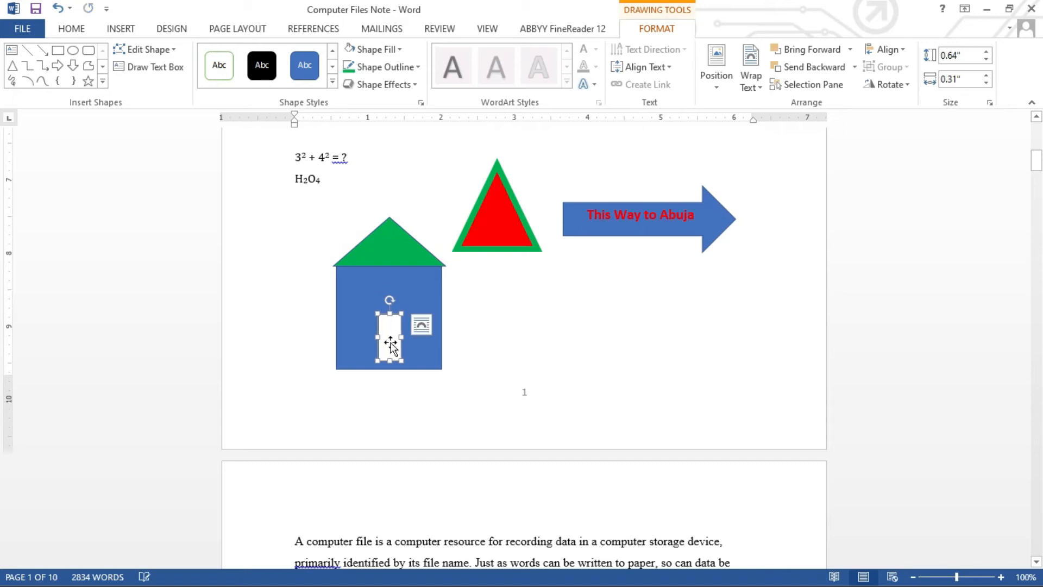
Draw a small white window at the upper left and copy it to the upper right.
left_click(57, 50)
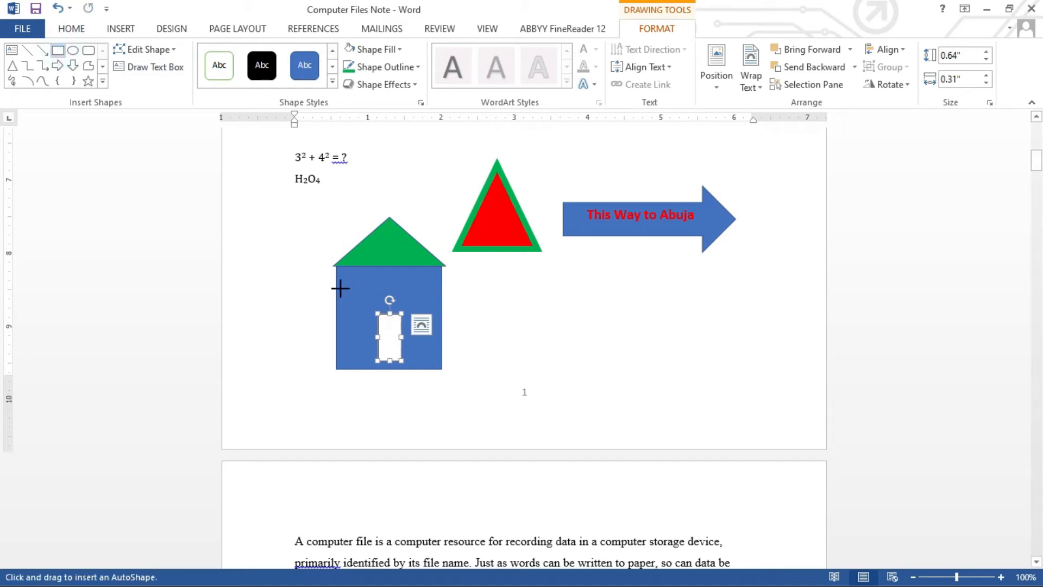
left_click_drag(348, 284, 368, 304)
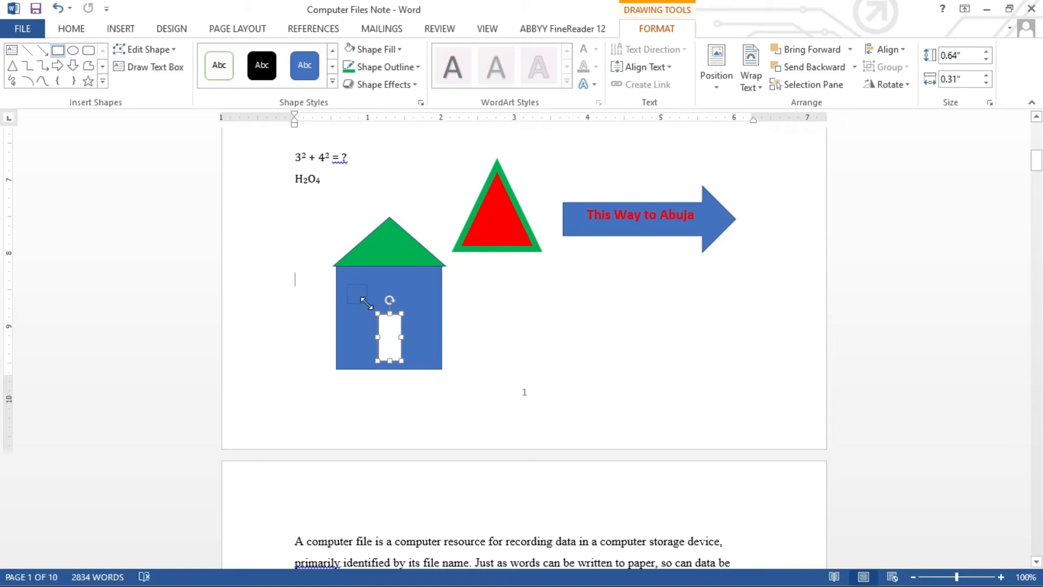
left_click(350, 49)
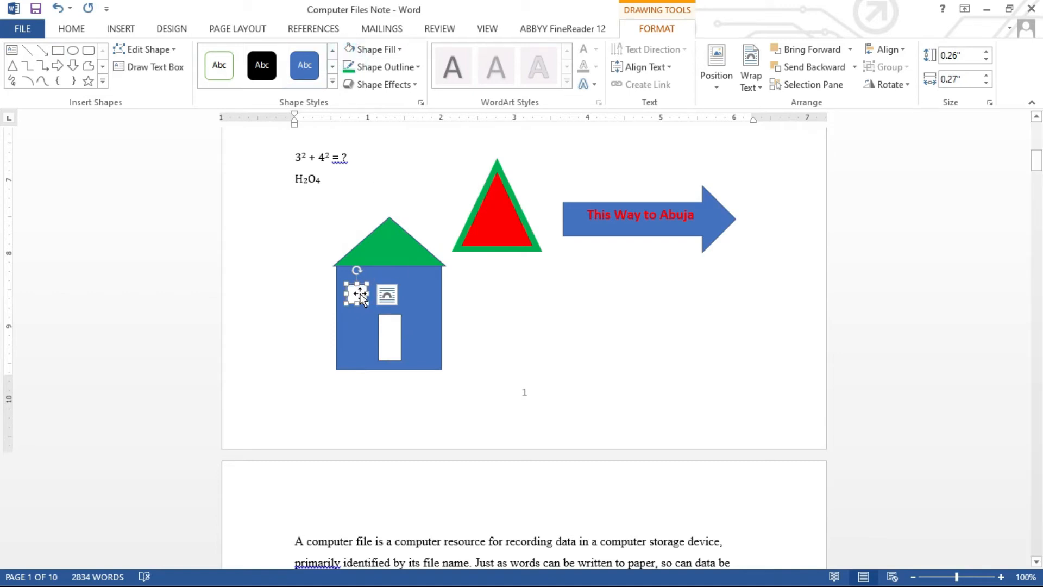
left_click_drag(360, 292, 416, 306)
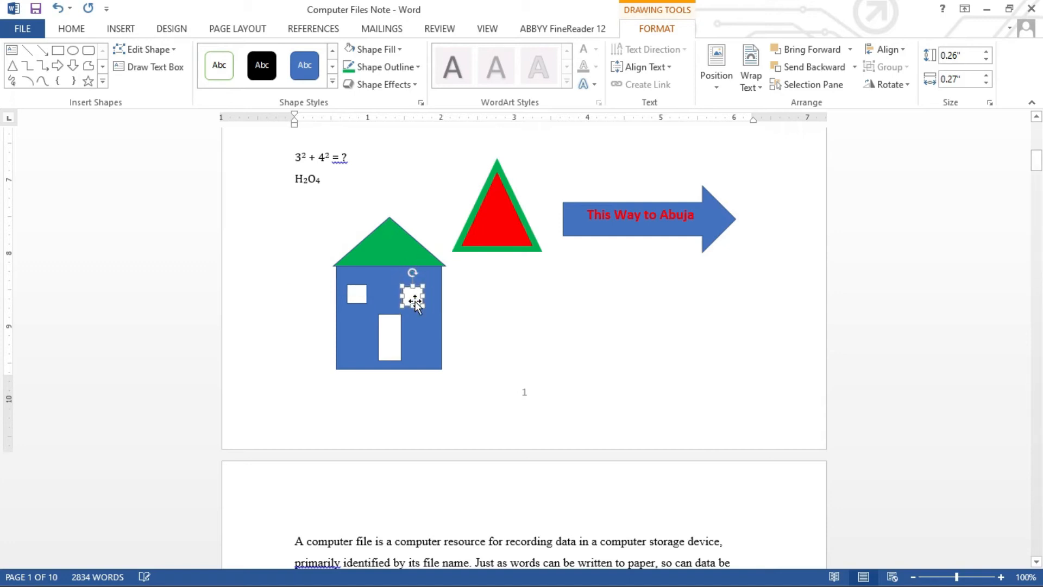
key("ctrl+Right")
key("ctrl+Right")
key("ctrl+Right")
key("ctrl+Right")
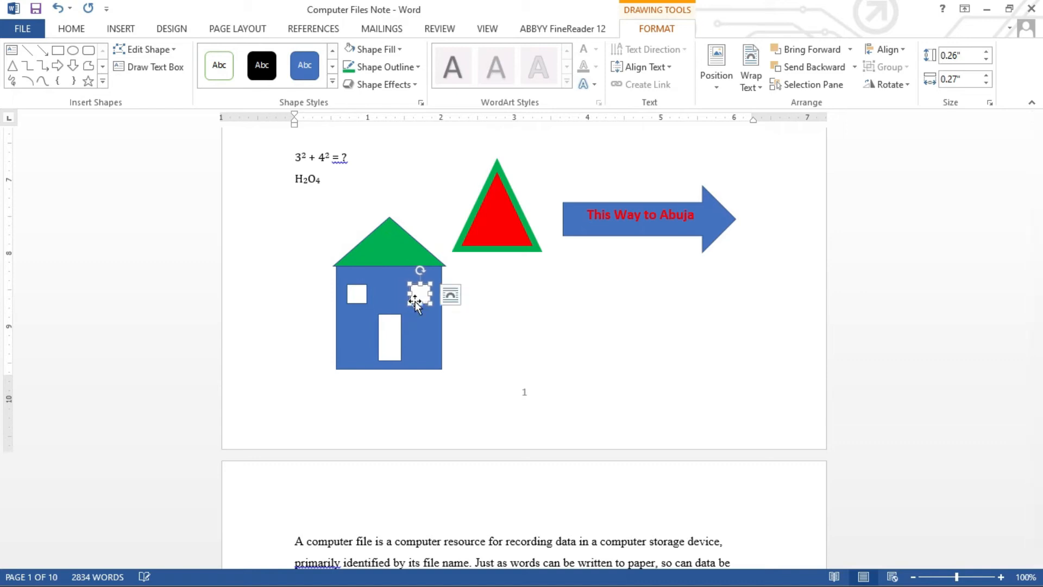
key("ctrl+Right")
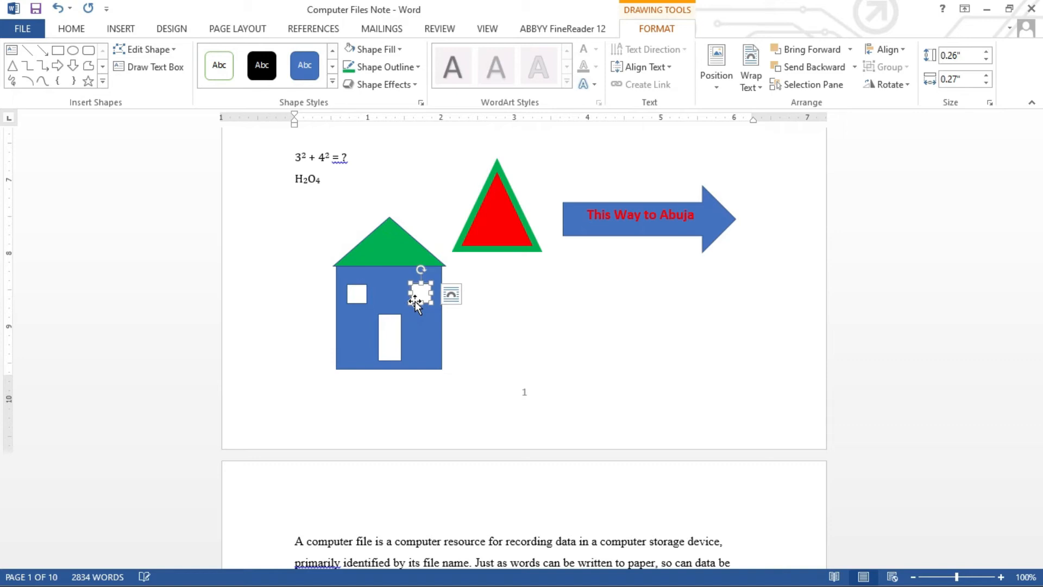
left_click(466, 338)
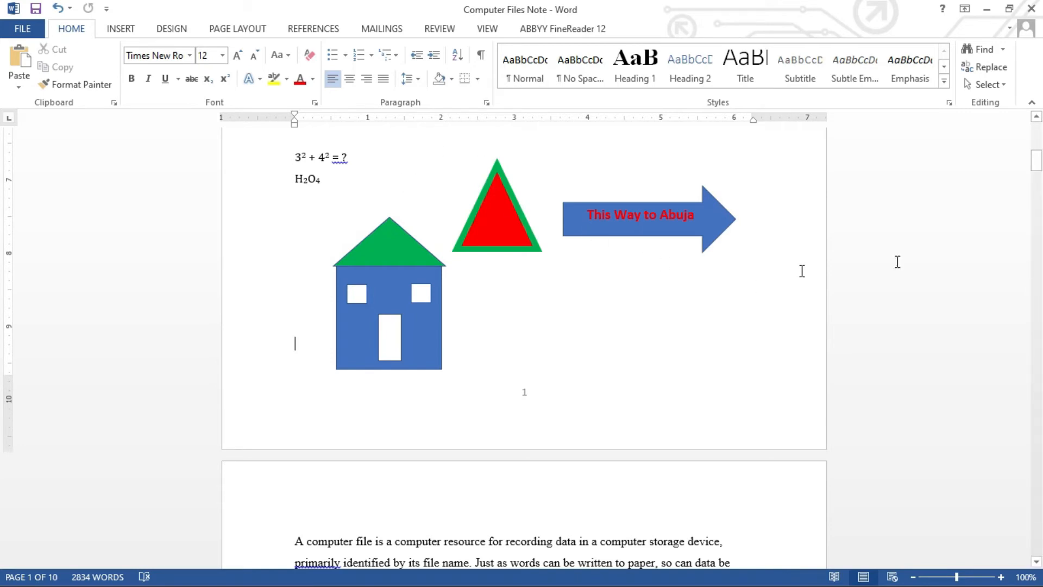
Scroll back to the top of page 1 and place the cursor at the Introduction heading.
left_click_drag(1037, 164, 1037, 139)
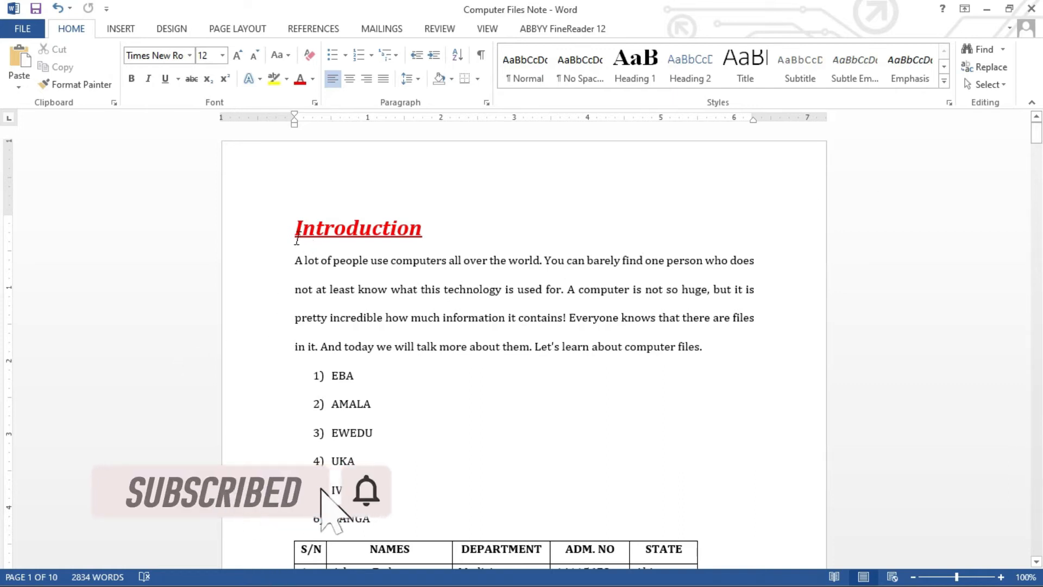
left_click(297, 235)
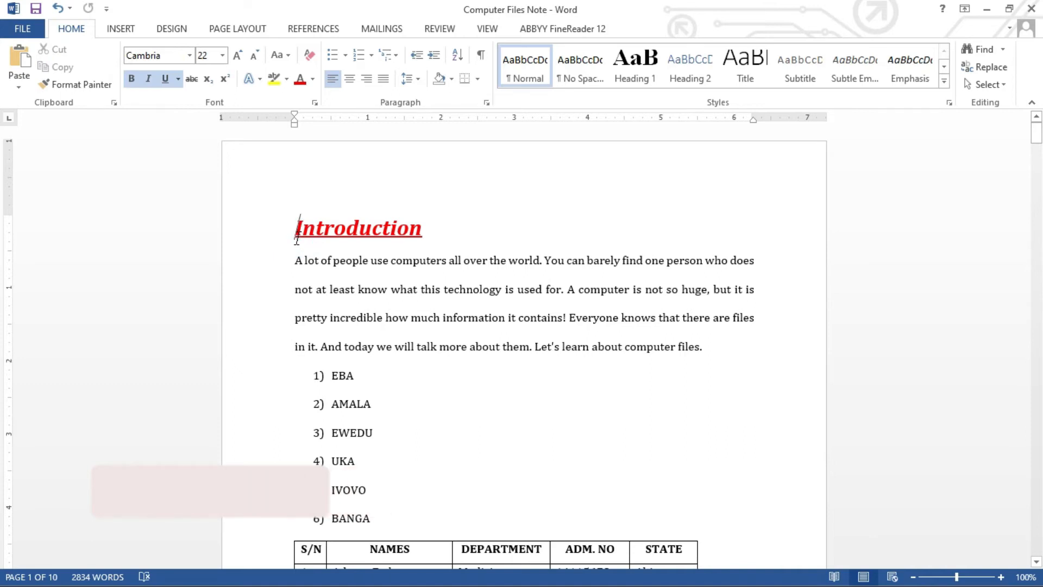
scroll(1038, 155, "down", 3)
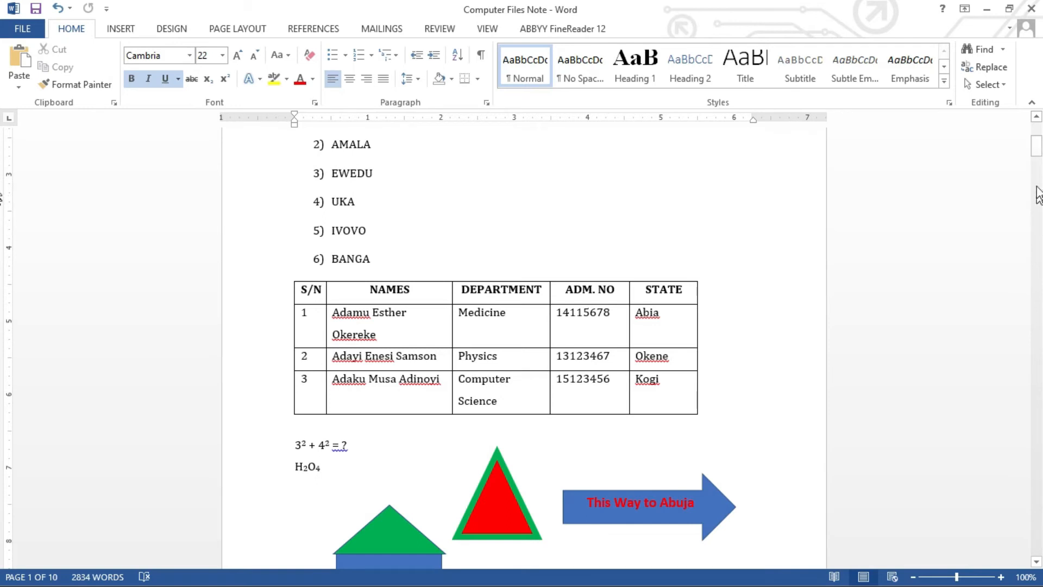
left_click(1038, 147)
left_click_drag(1038, 138, 1038, 130)
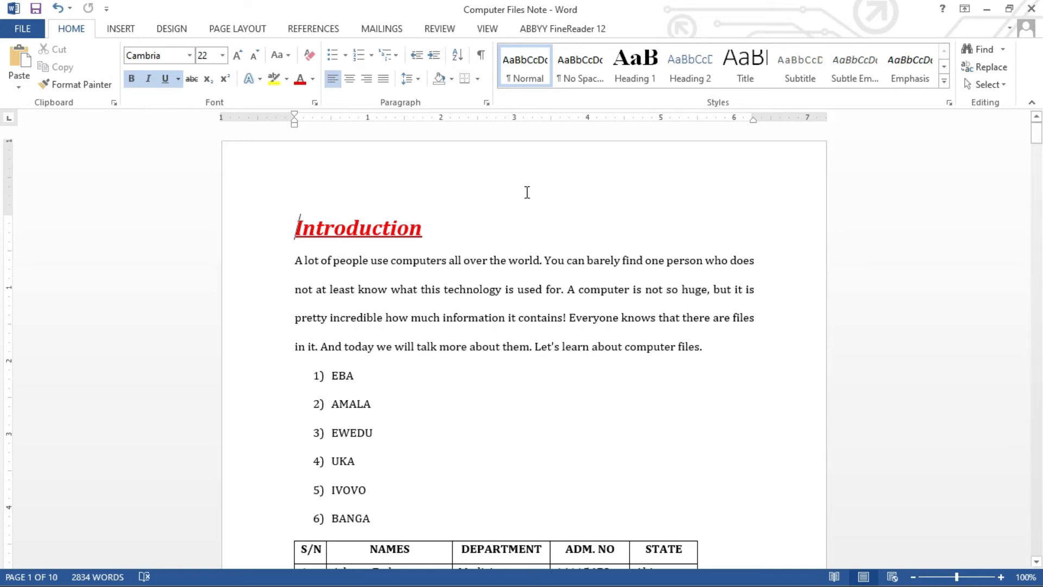
Open the page header for editing, then close it and return to the body text.
left_click(514, 178)
double_click(514, 177)
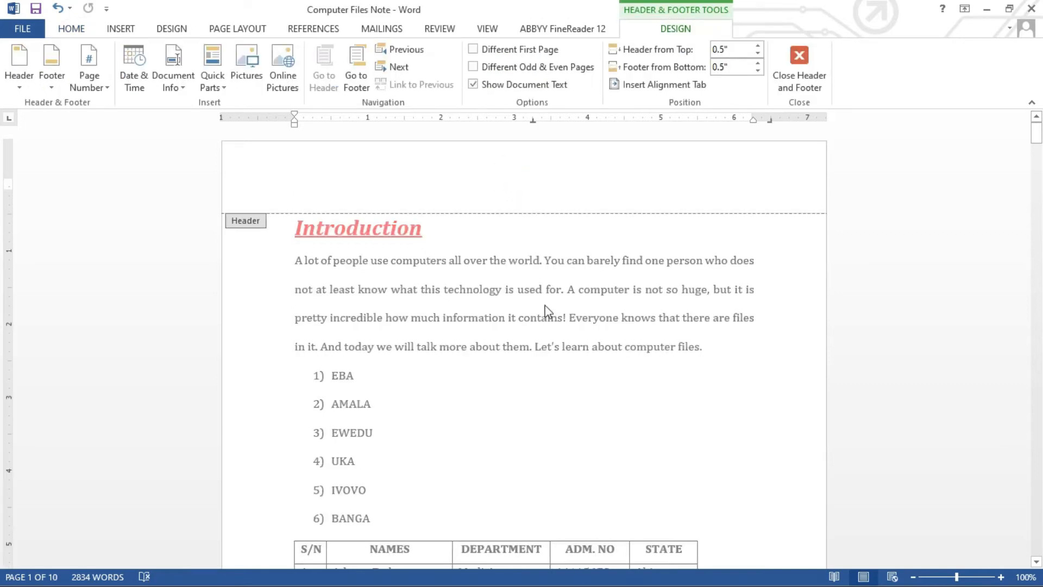
left_click_drag(1040, 144, 1041, 167)
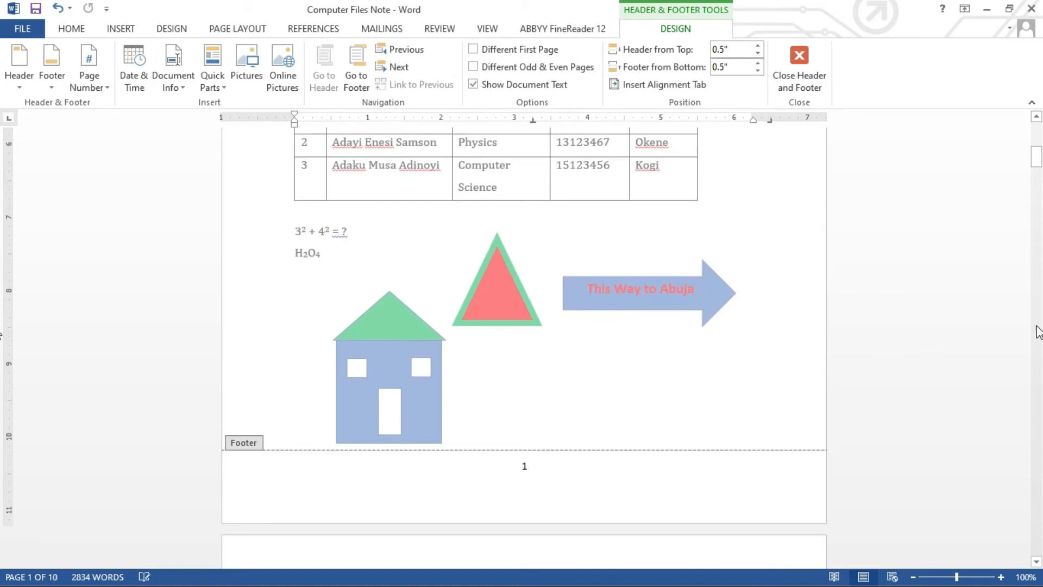
left_click_drag(1040, 162, 1037, 138)
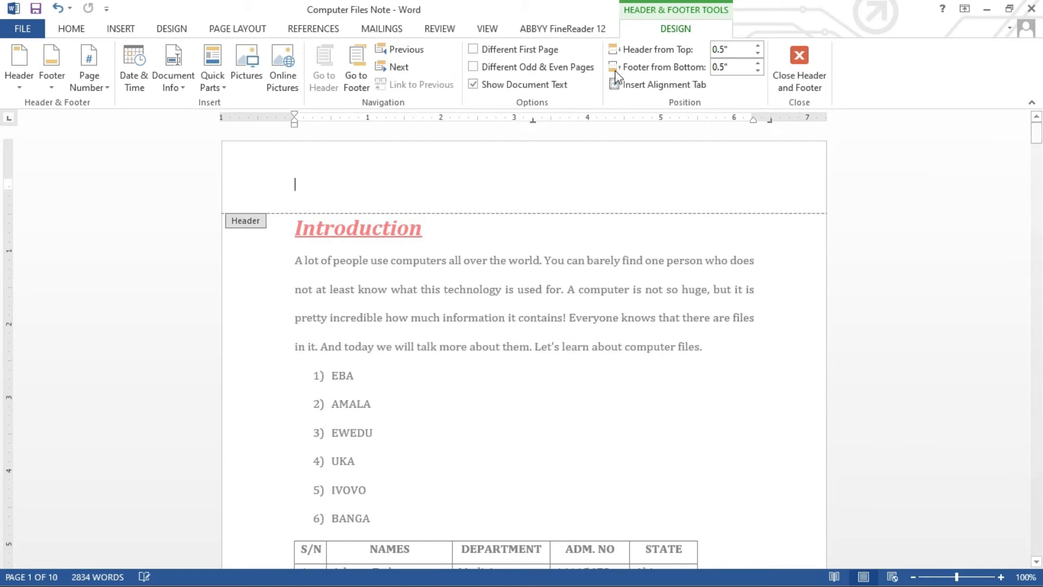
left_click(119, 29)
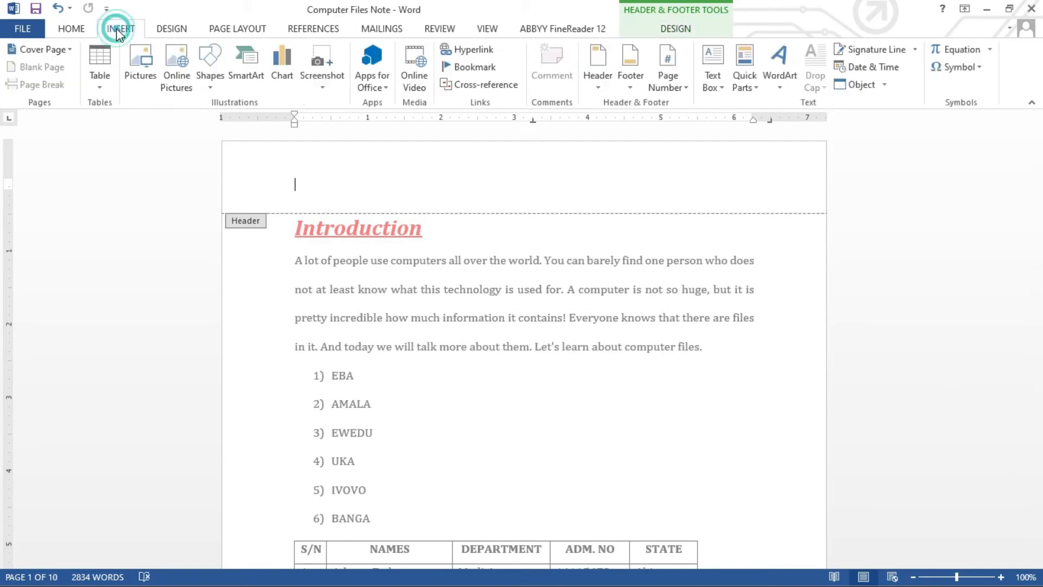
double_click(463, 262)
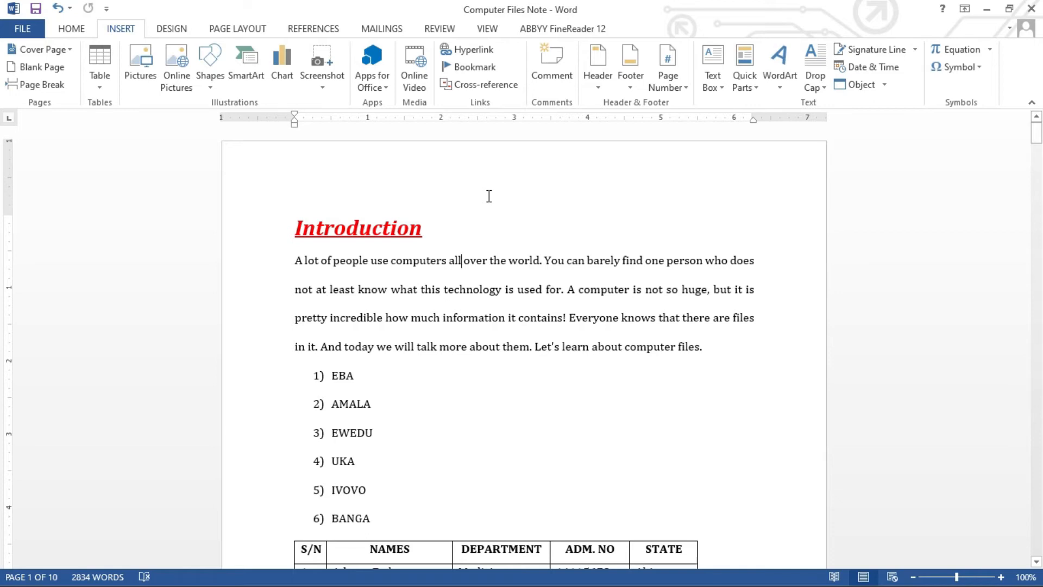
Insert a Plain Number 2 page number at the top of the page, then return to the body.
left_click(686, 96)
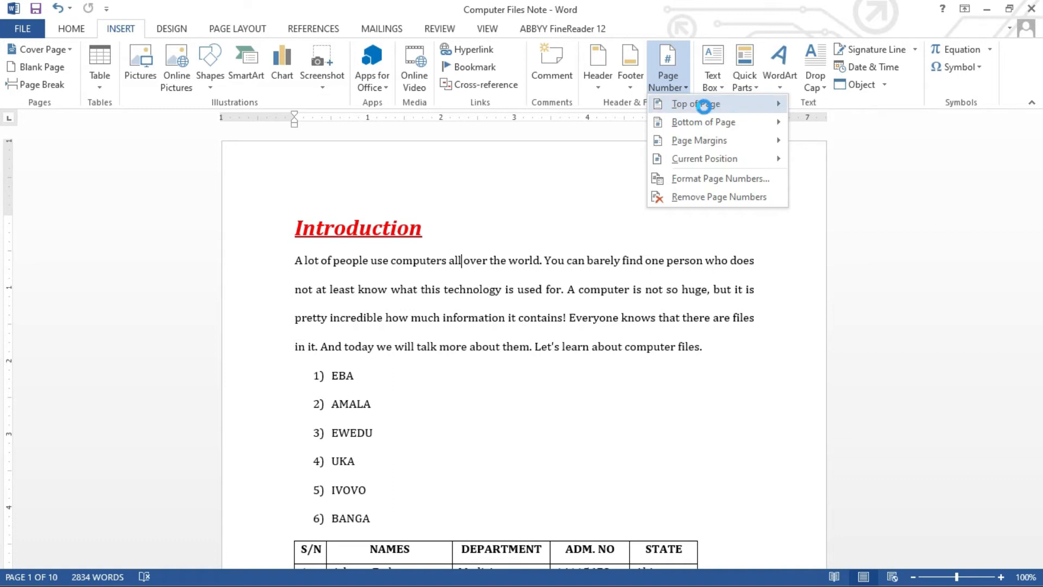
mouse_move(706, 110)
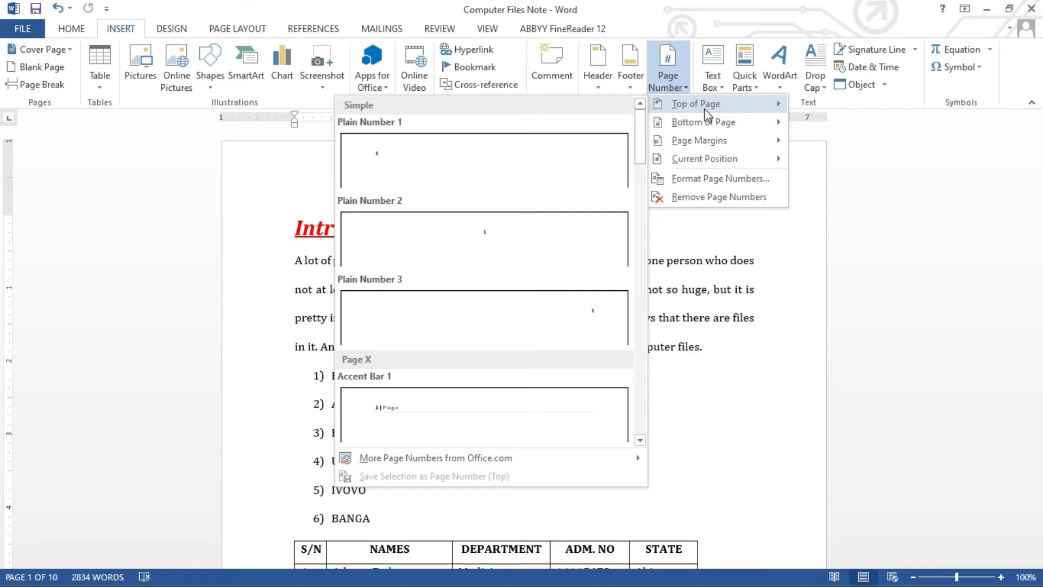
left_click(511, 234)
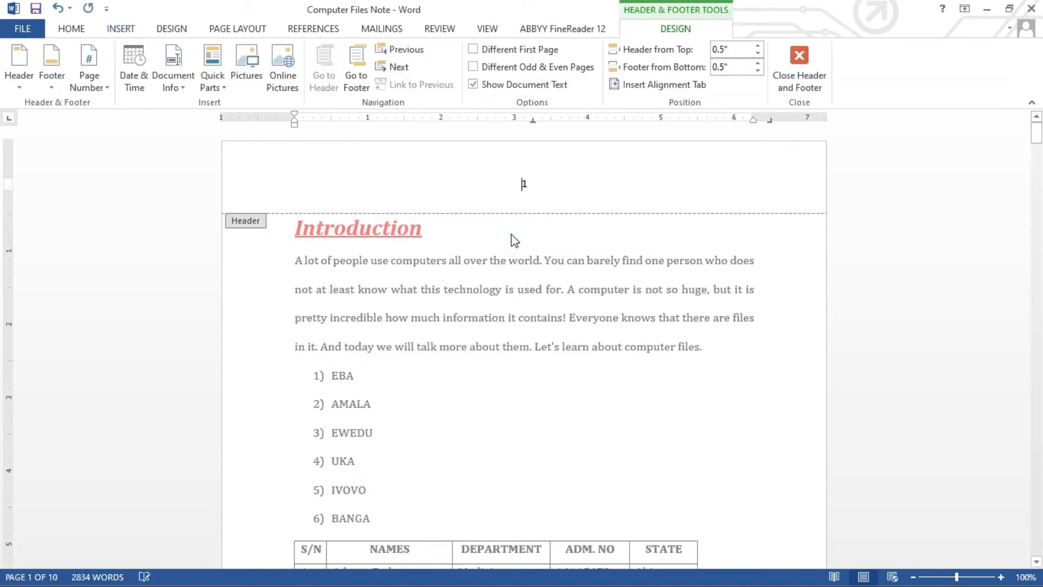
double_click(511, 233)
left_click(426, 212)
left_click(353, 162)
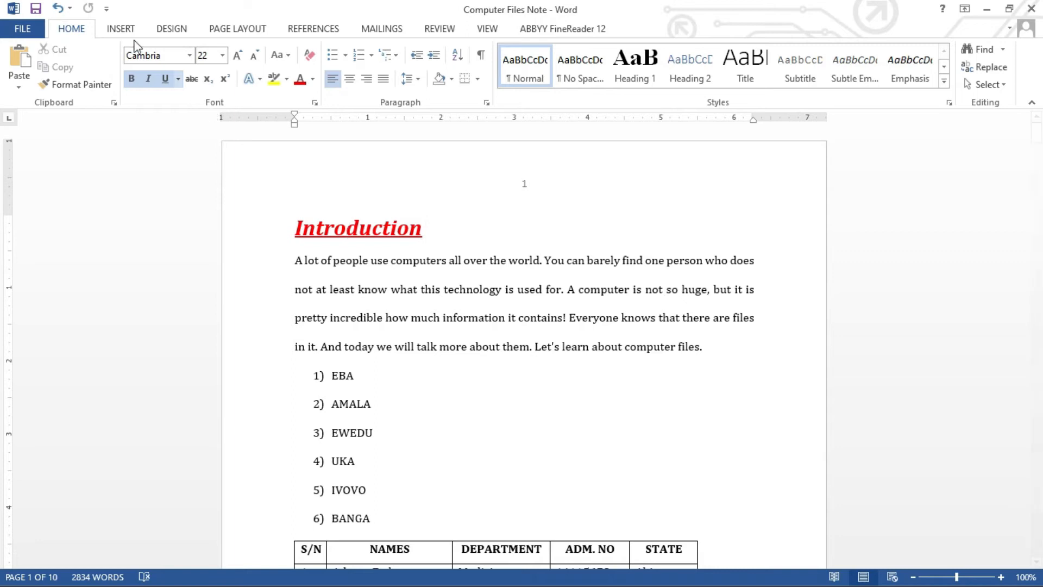
left_click(121, 32)
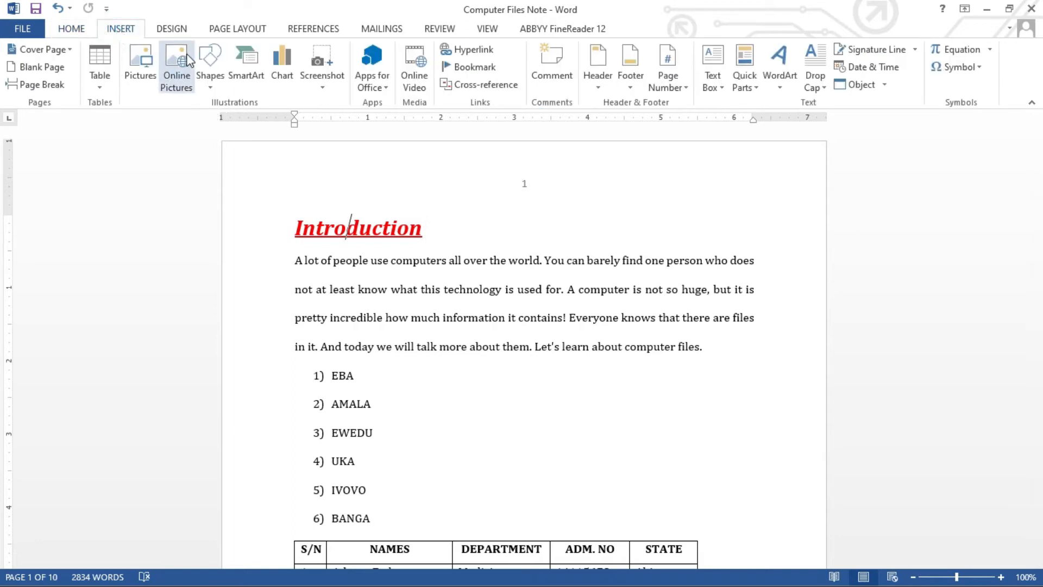
left_click(598, 87)
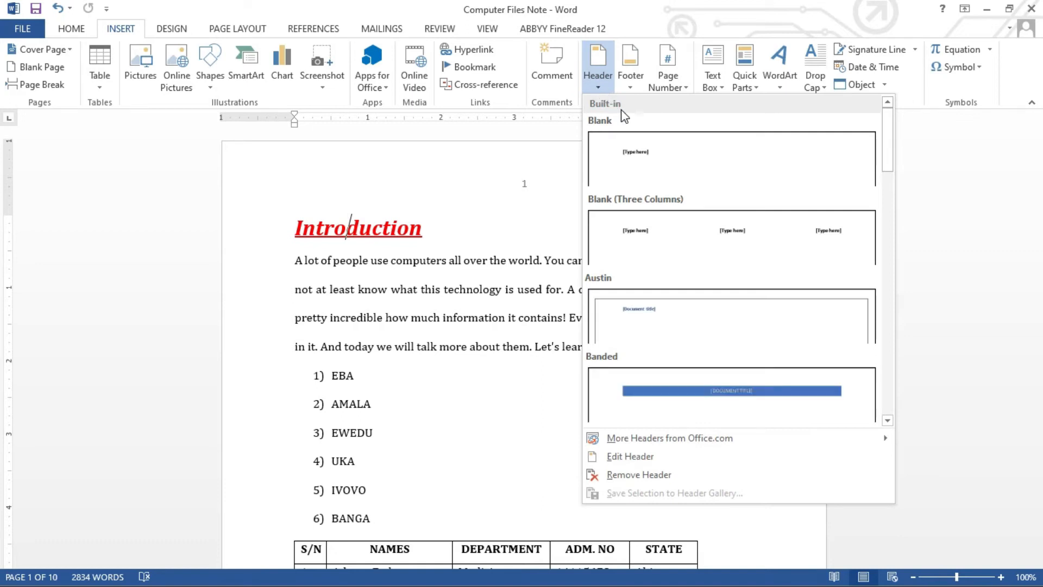
Insert a Blank header, replace its placeholder with 'Nigeria', and return to the body.
left_click(655, 155)
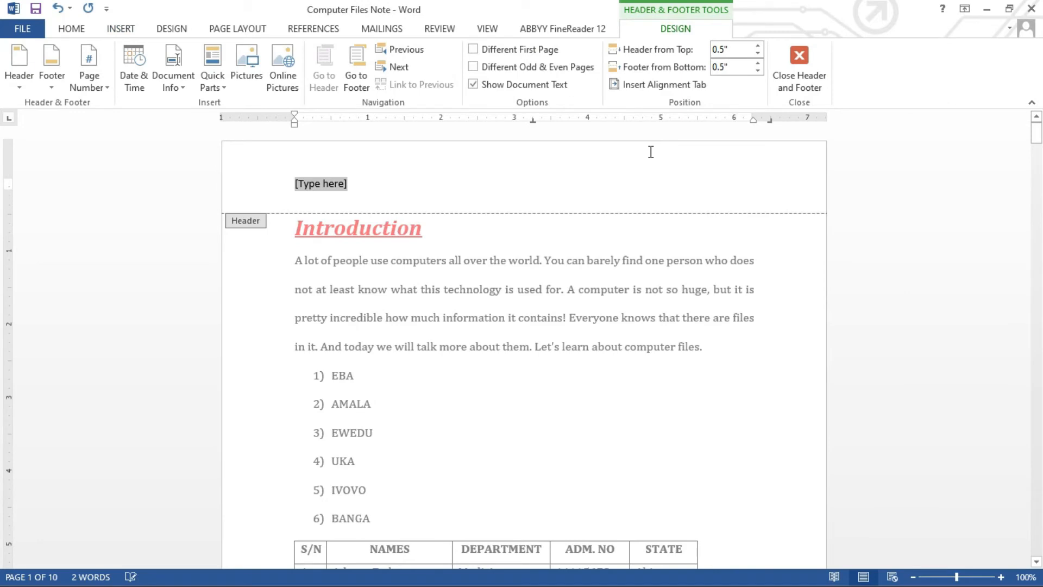
left_click(343, 183)
left_click(343, 184)
type("Nigeria")
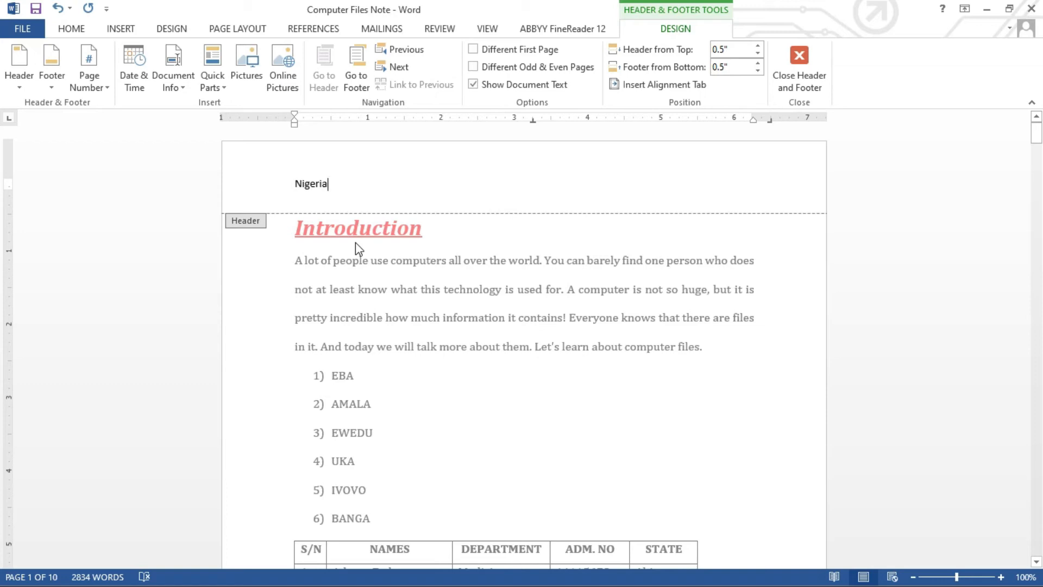
double_click(359, 266)
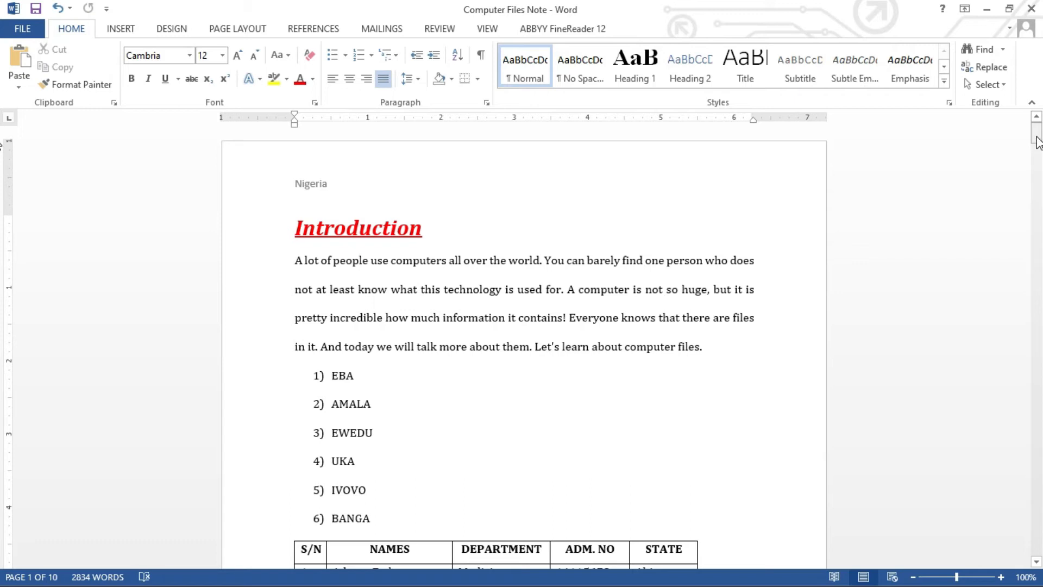
Scroll down to check the 'Nigeria' header on page 2, then back to the top.
left_click_drag(1038, 143, 1042, 174)
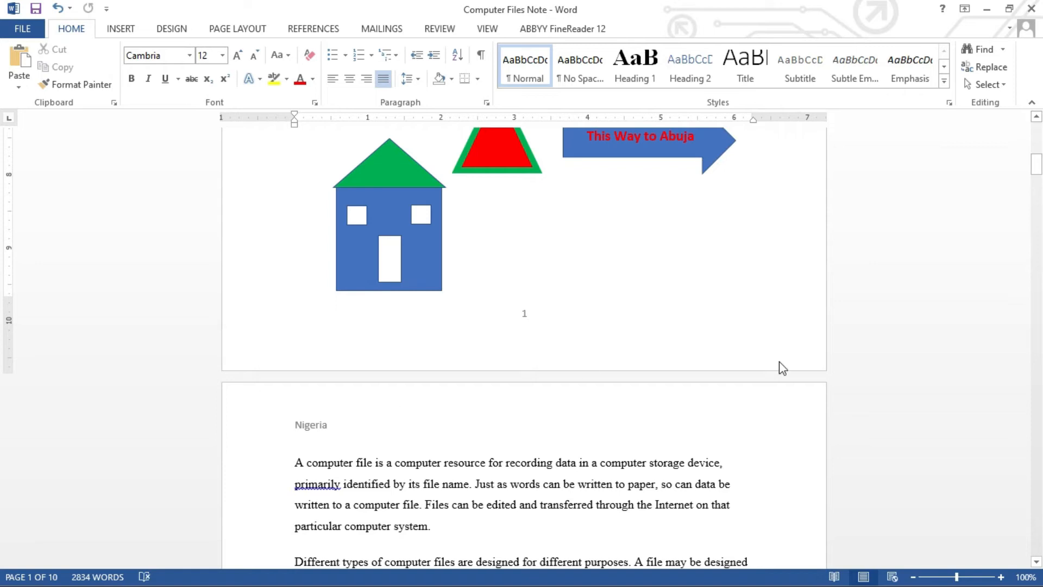
left_click_drag(1040, 163, 1039, 130)
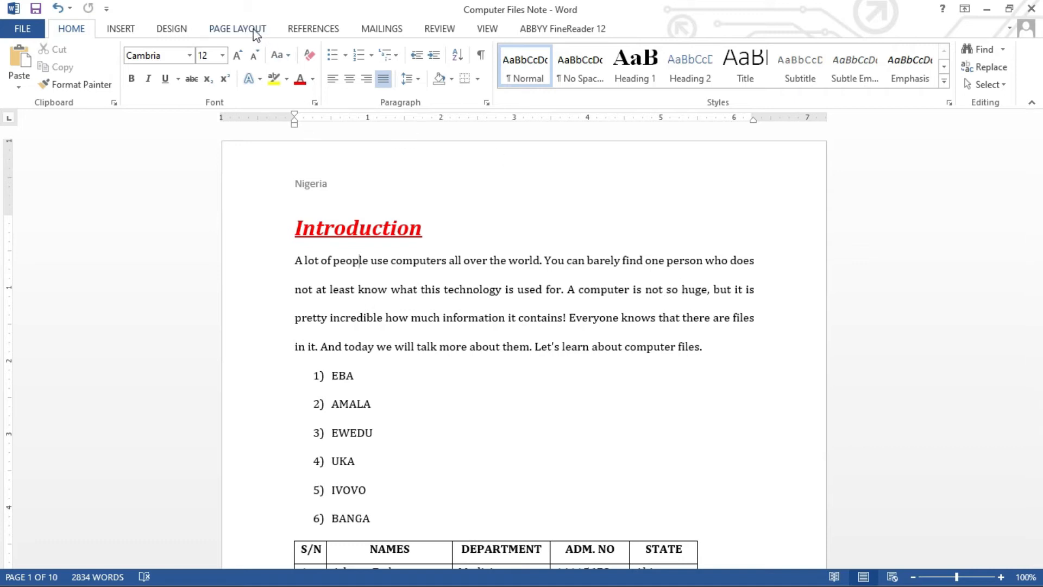
left_click(131, 34)
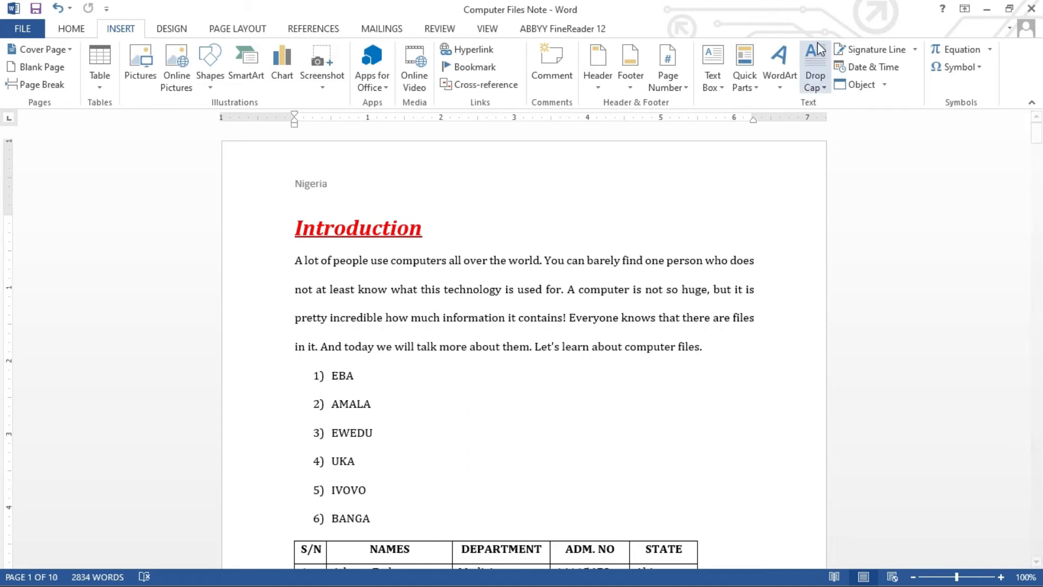
Give the first paragraph a dropped capital A and shrink its frame.
left_click(824, 88)
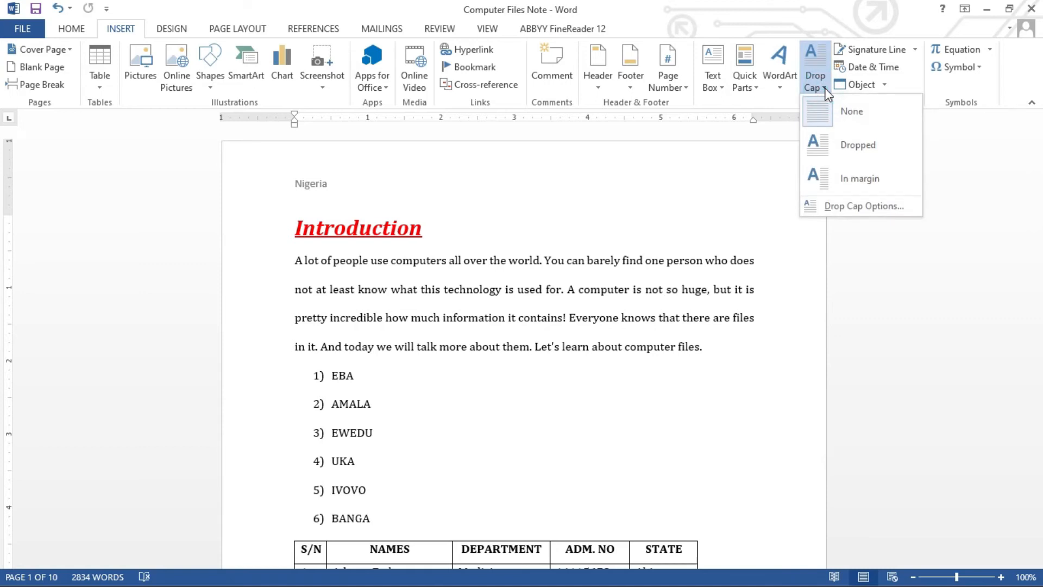
left_click(825, 146)
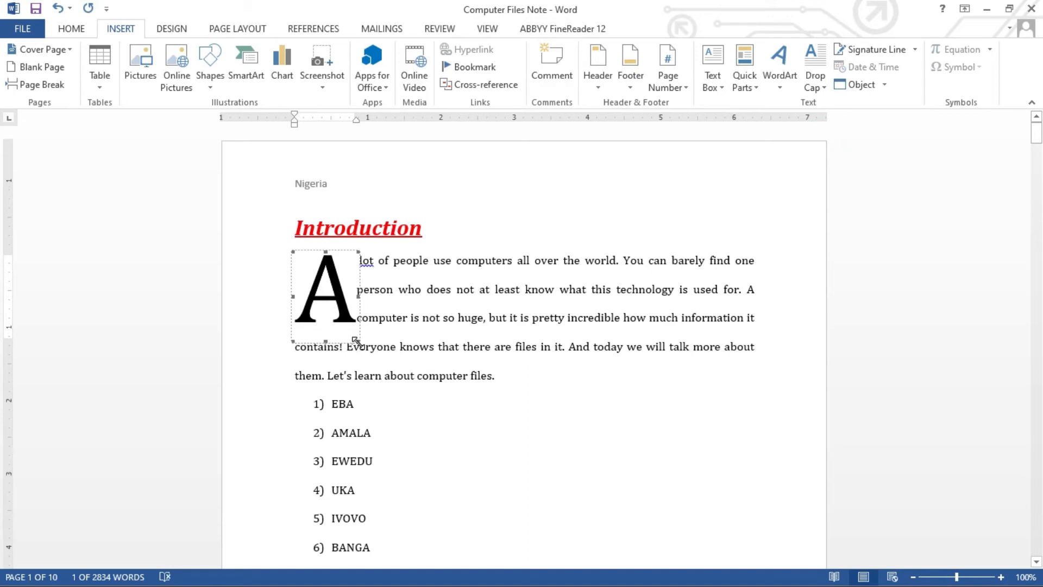
left_click_drag(358, 342, 342, 320)
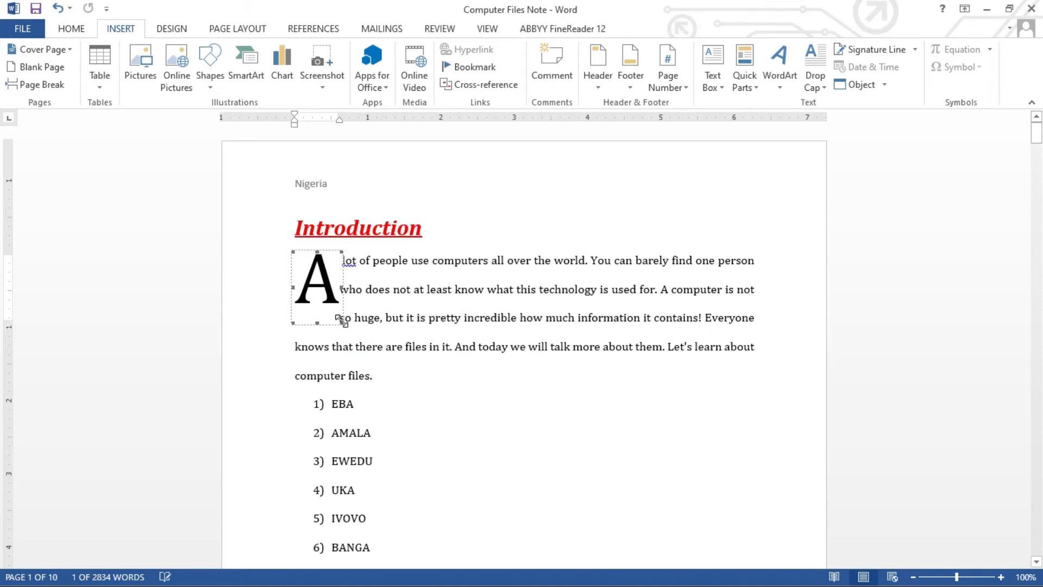
left_click(475, 377)
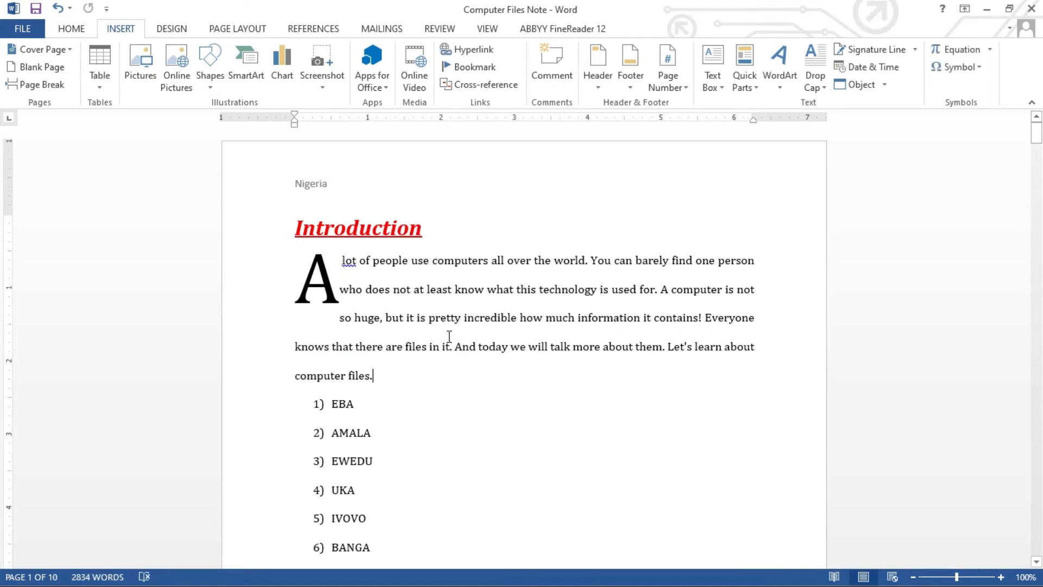
Undo the drop cap and reopen the Drop Cap choices in the first paragraph.
key("ctrl+z")
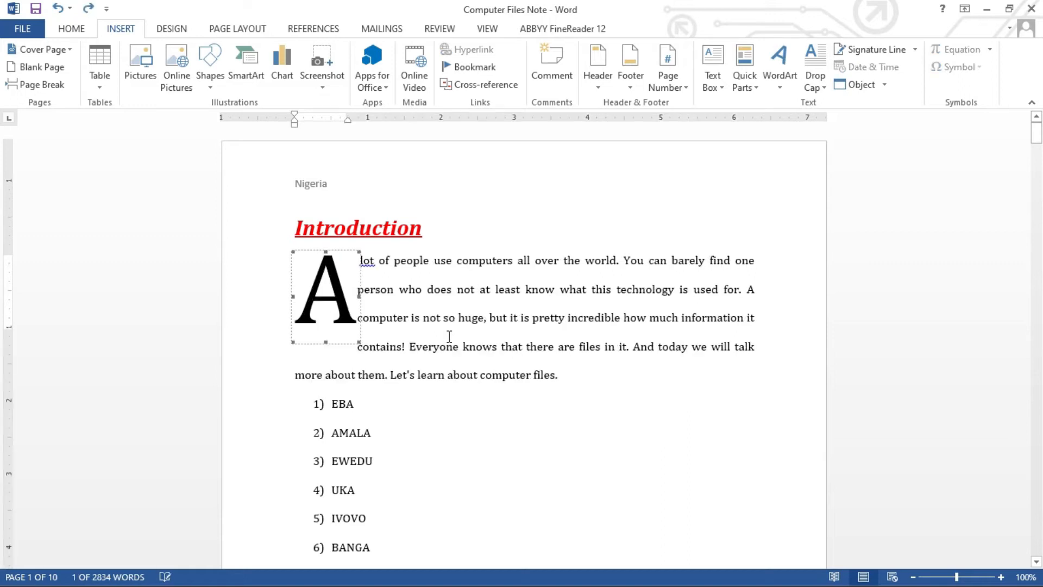
key("ctrl+z")
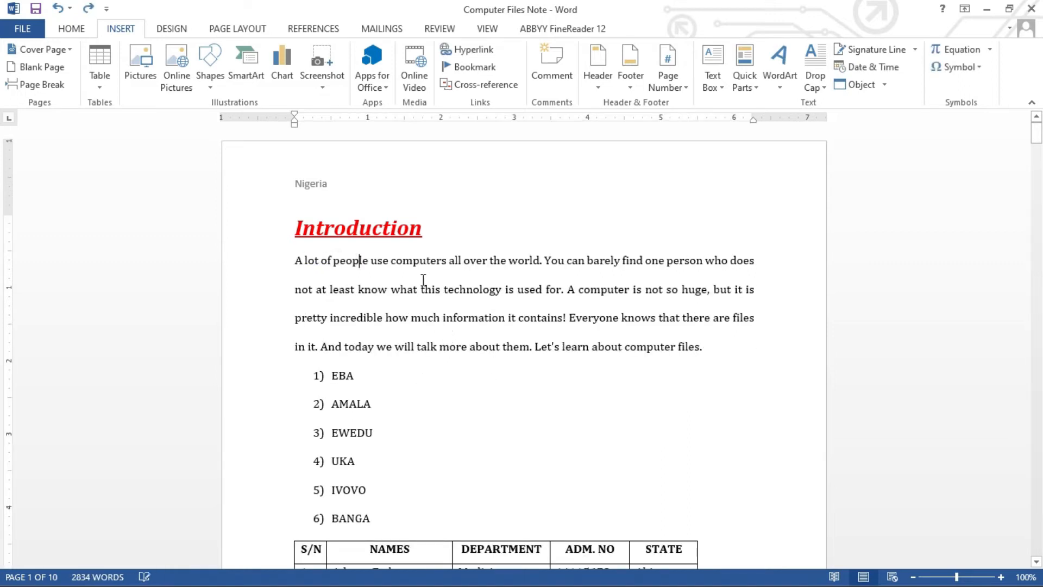
left_click(568, 288)
left_click(825, 88)
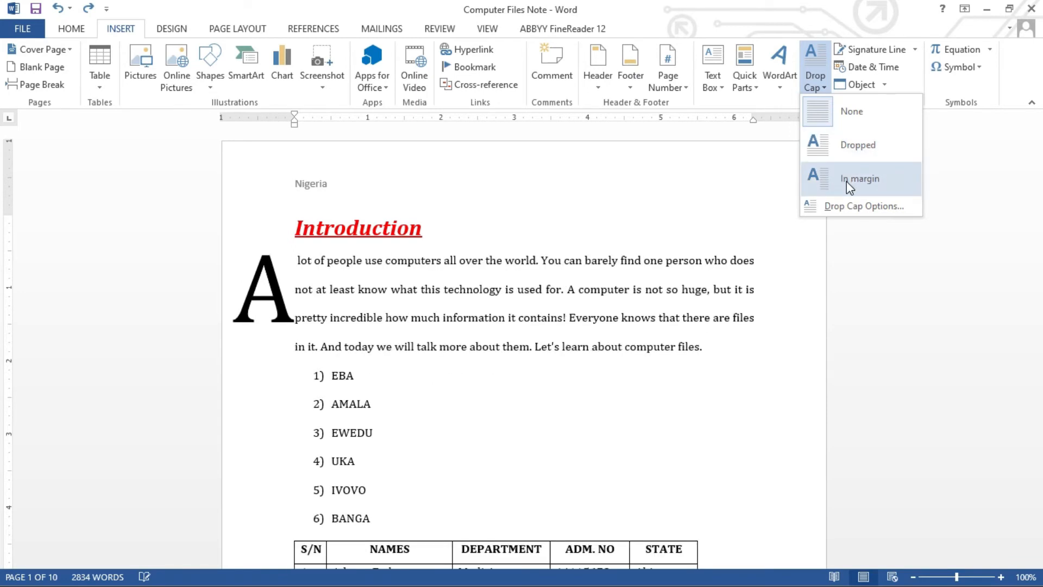
Use Drop Cap Options to make the first letter a Dropped capital spanning 2 lines.
left_click(848, 206)
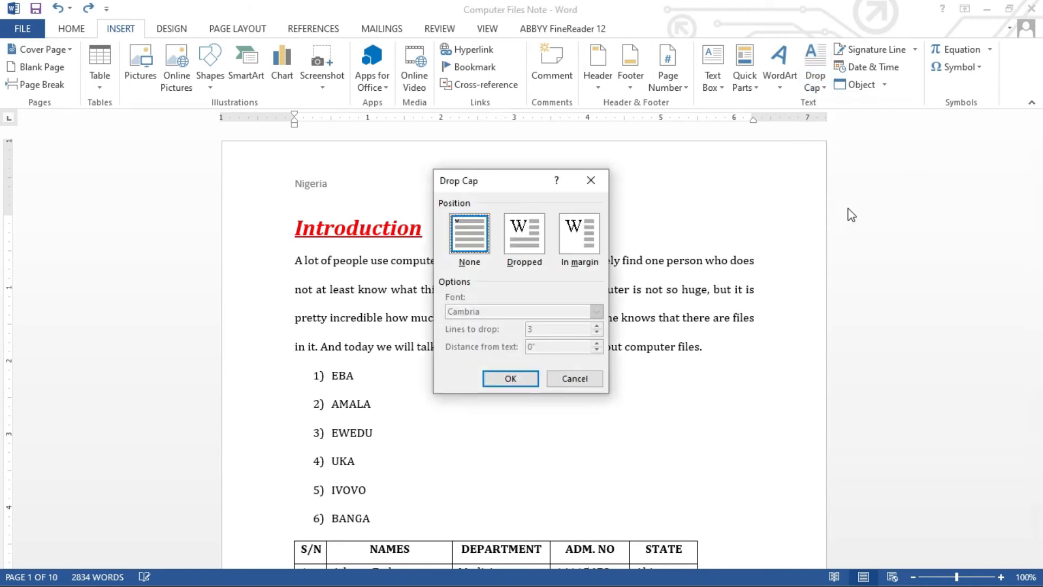
left_click(523, 237)
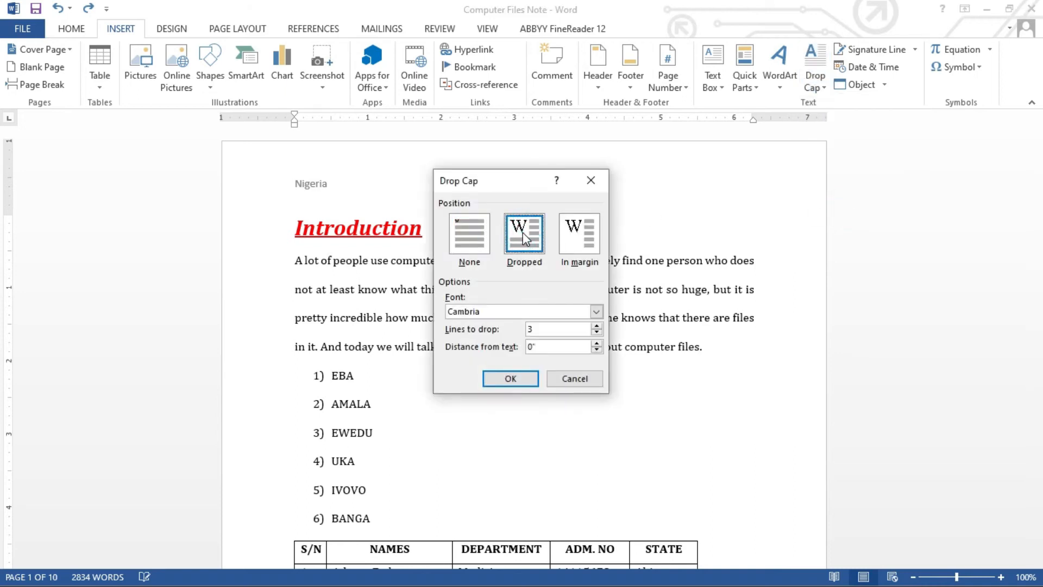
left_click(581, 239)
left_click(519, 242)
left_click(597, 333)
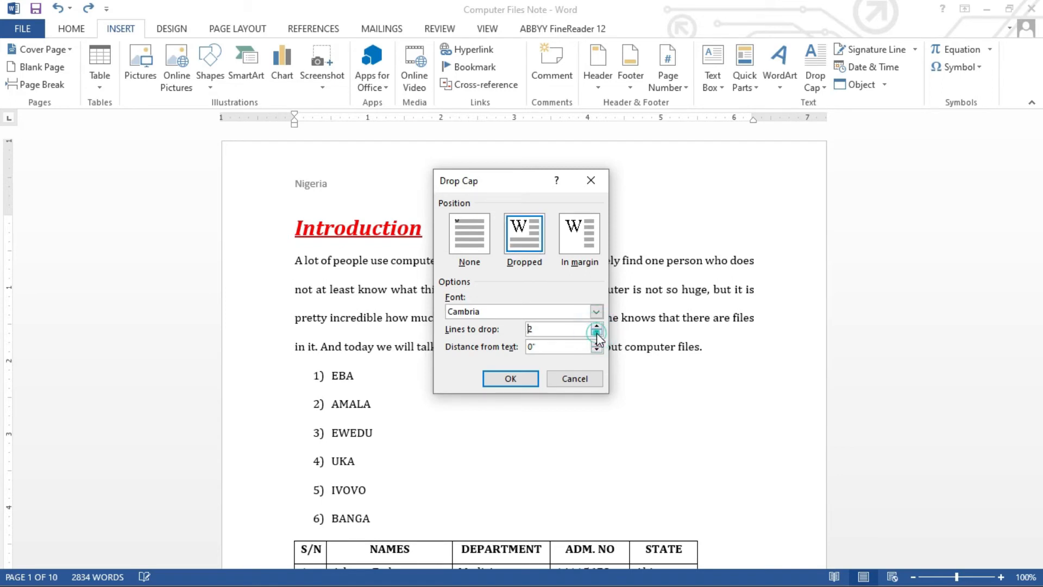
left_click(523, 381)
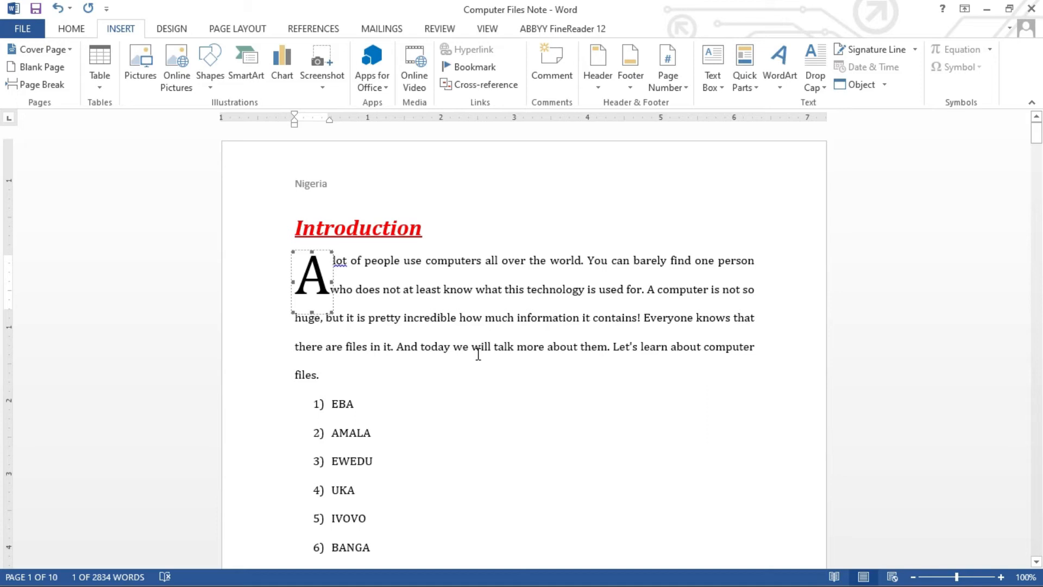
key("ctrl+z")
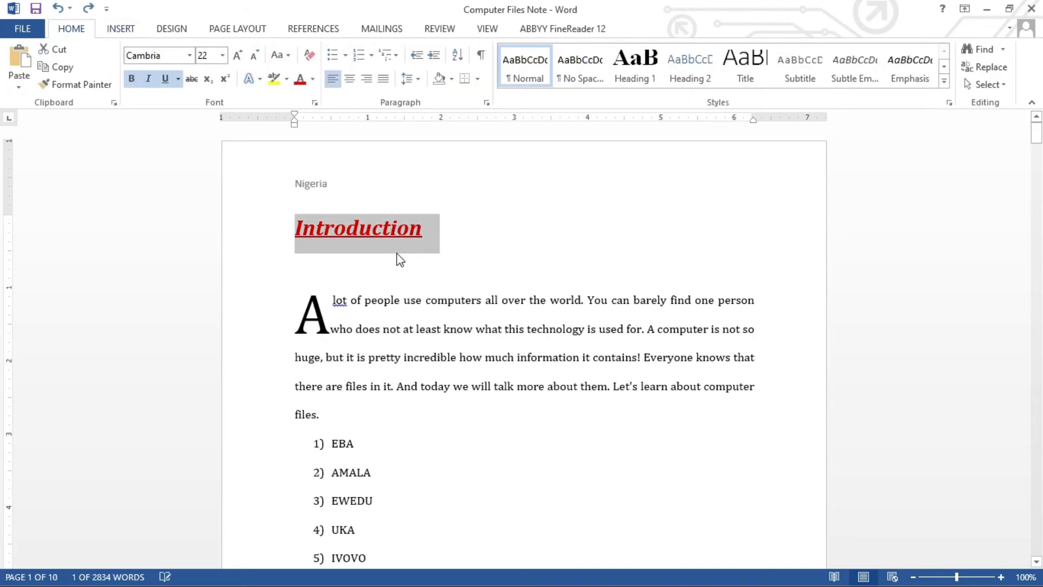
With the cursor after the Introduction heading, show the built-in Equation gallery.
left_click(115, 29)
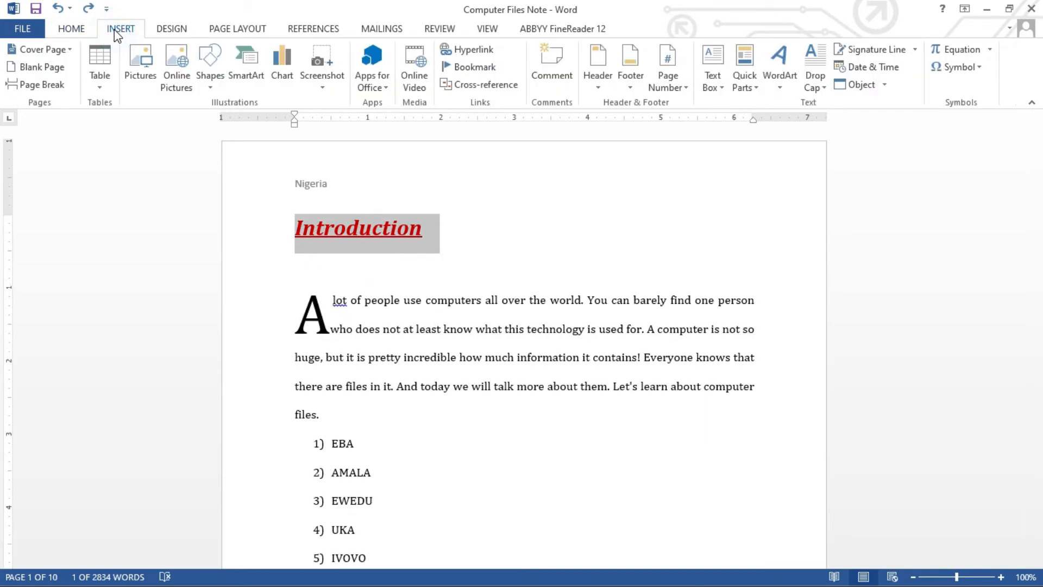
left_click(522, 220)
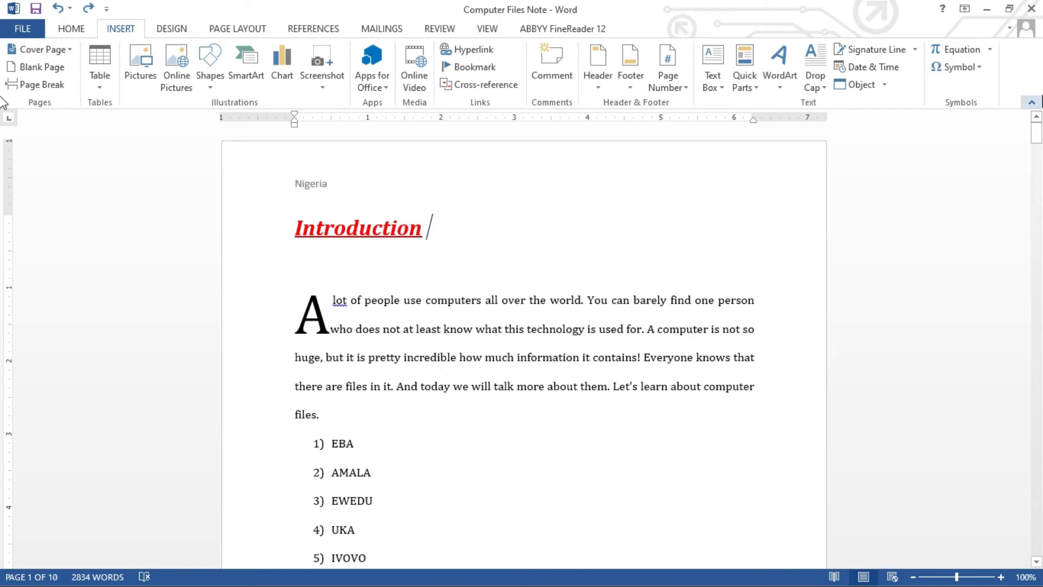
left_click(989, 49)
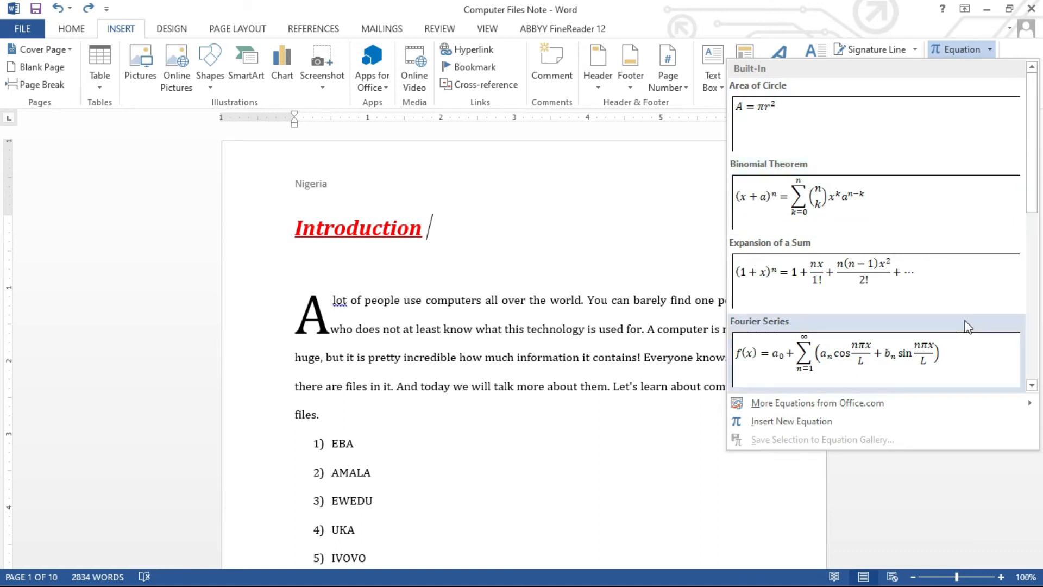
Close the equations gallery and show the quick Symbol list (≠, €, ©, π).
left_click_drag(1032, 203, 986, 91)
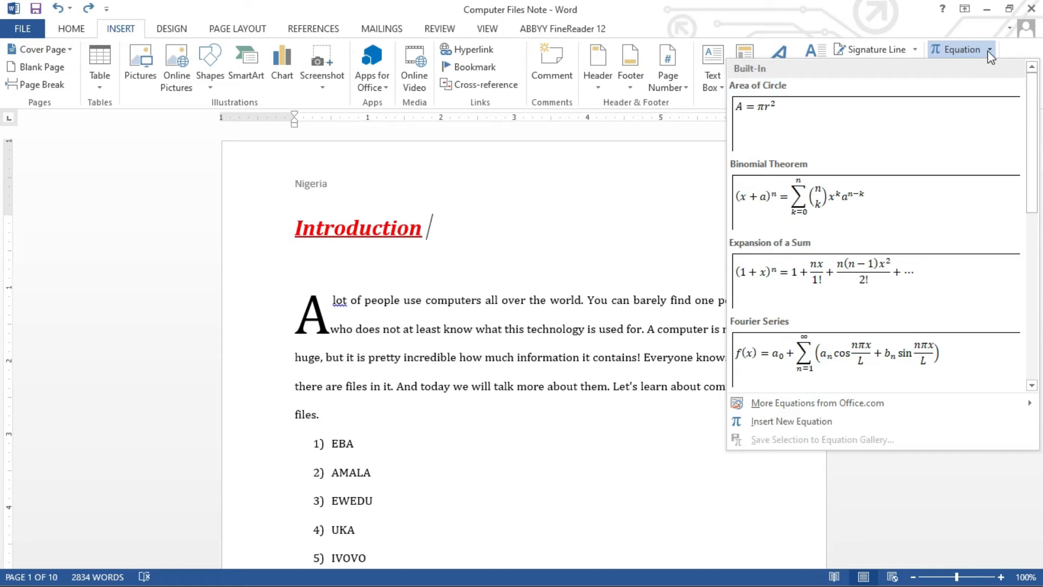
left_click(988, 50)
left_click(981, 68)
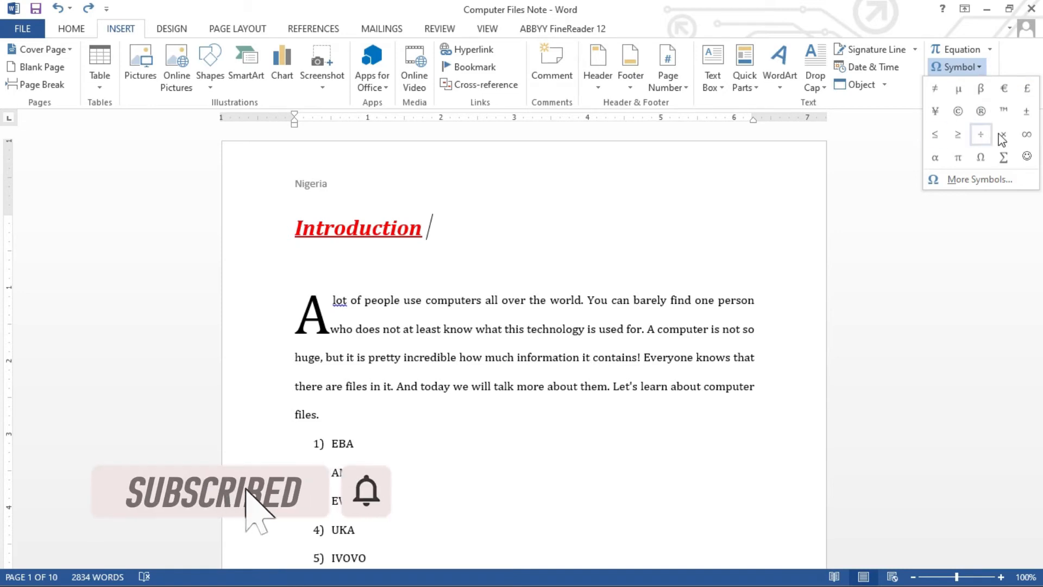
left_click(973, 178)
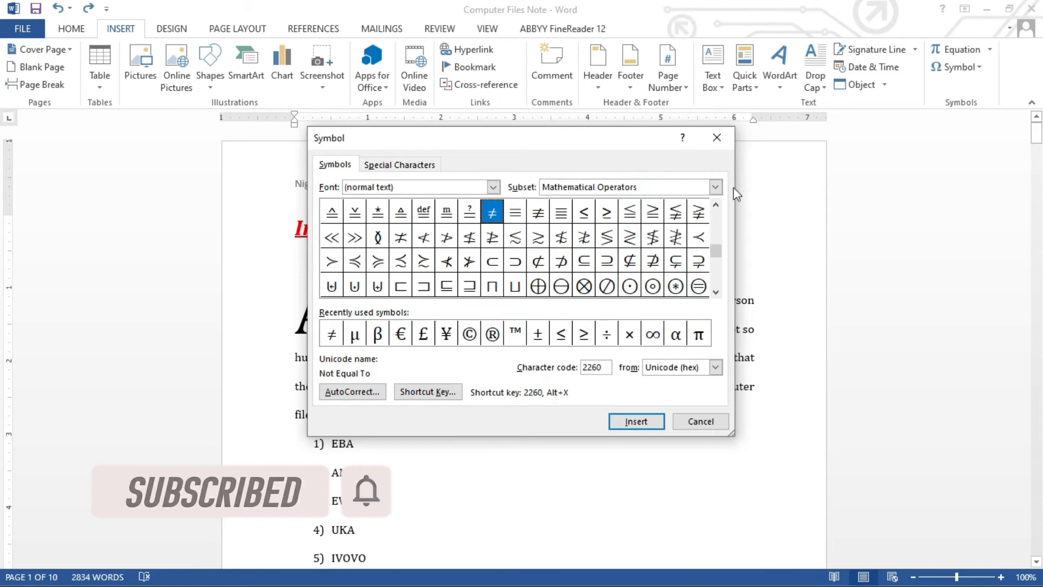
left_click_drag(716, 248, 716, 222)
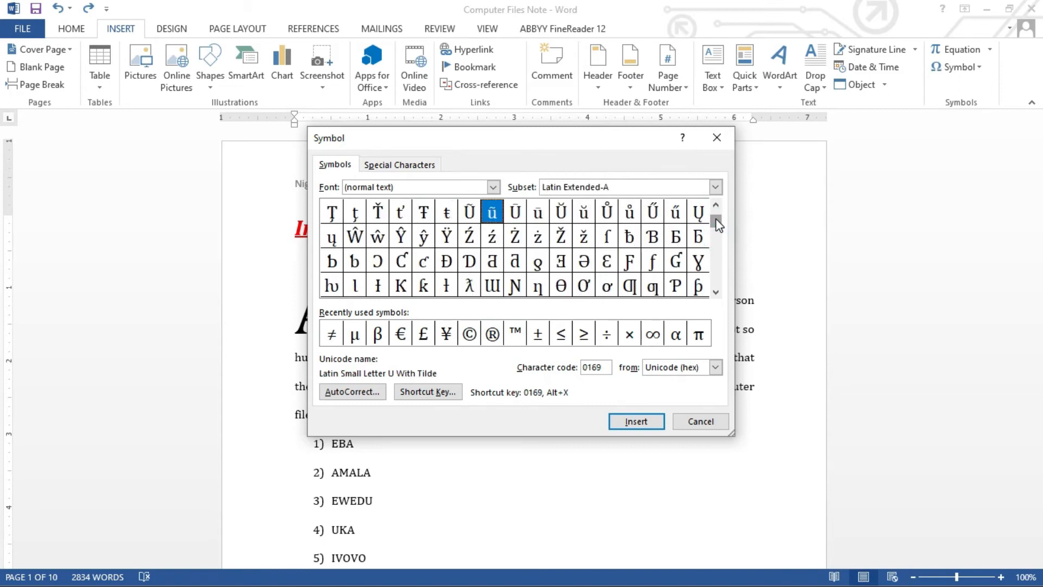
left_click(492, 188)
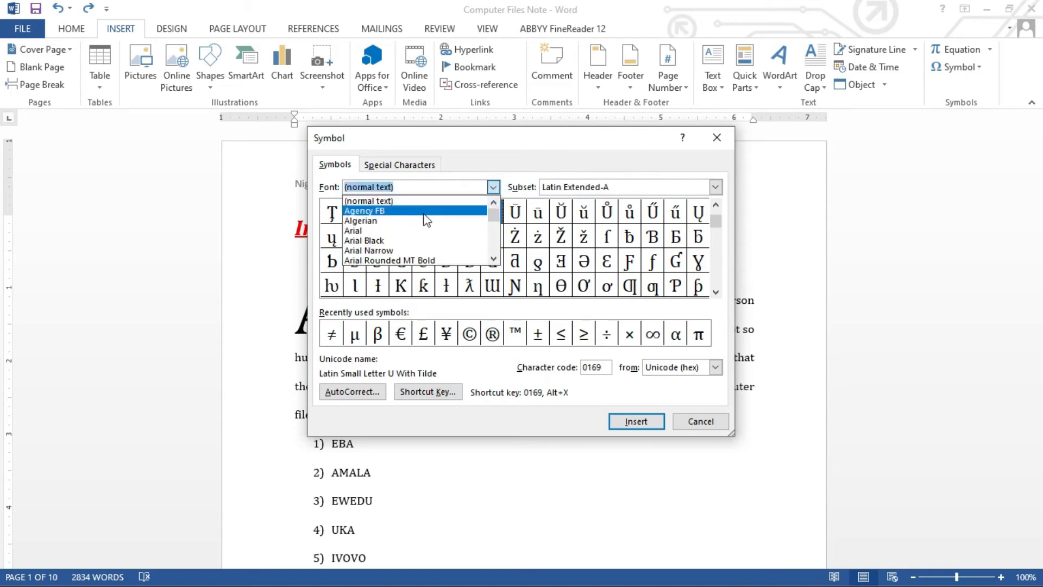
left_click(402, 240)
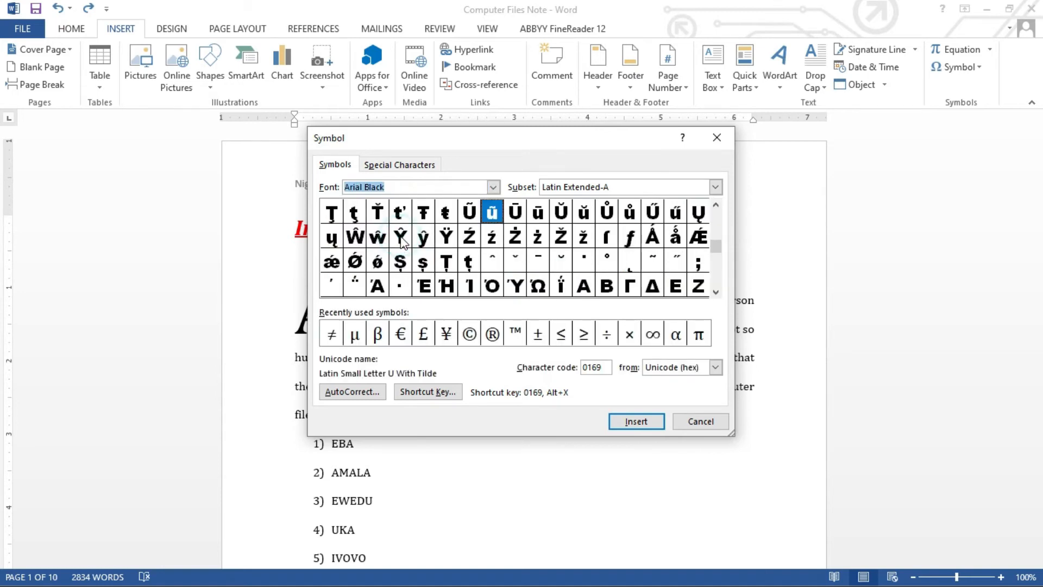
left_click(493, 187)
left_click(432, 230)
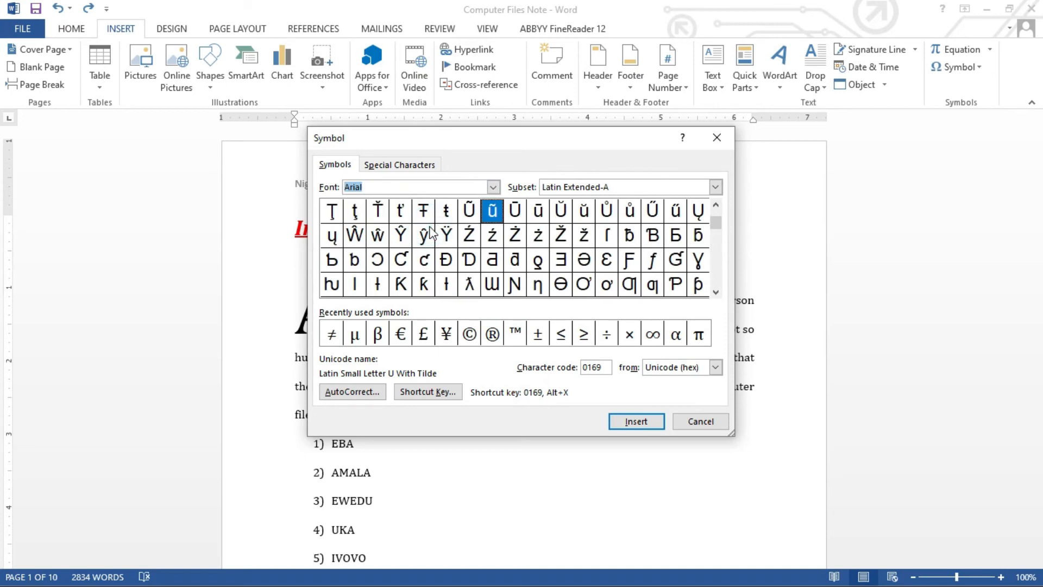
left_click(716, 187)
left_click(664, 242)
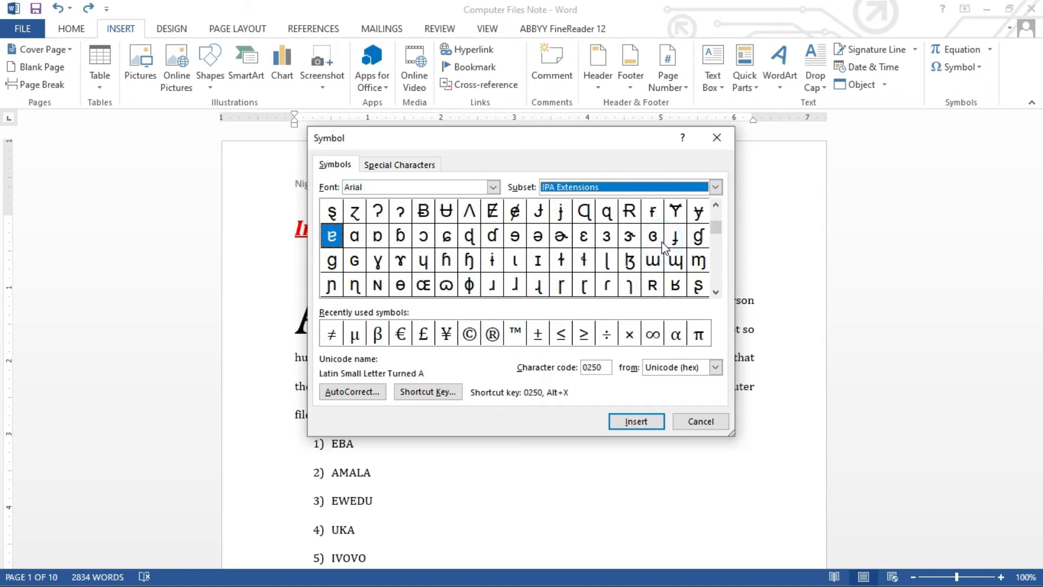
left_click(713, 144)
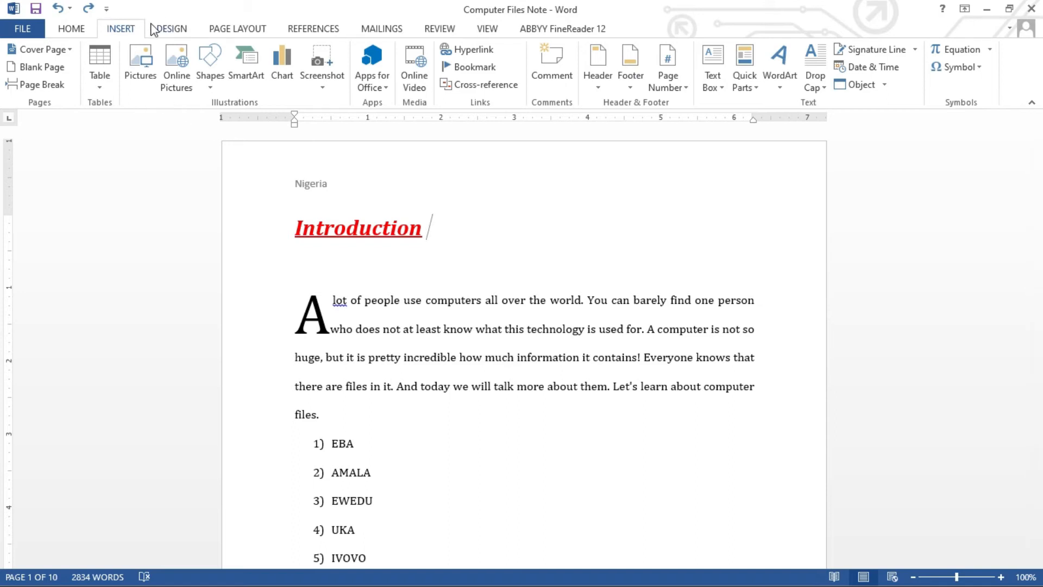
Apply a different style set from the Design tab's Document Formatting gallery.
left_click(166, 30)
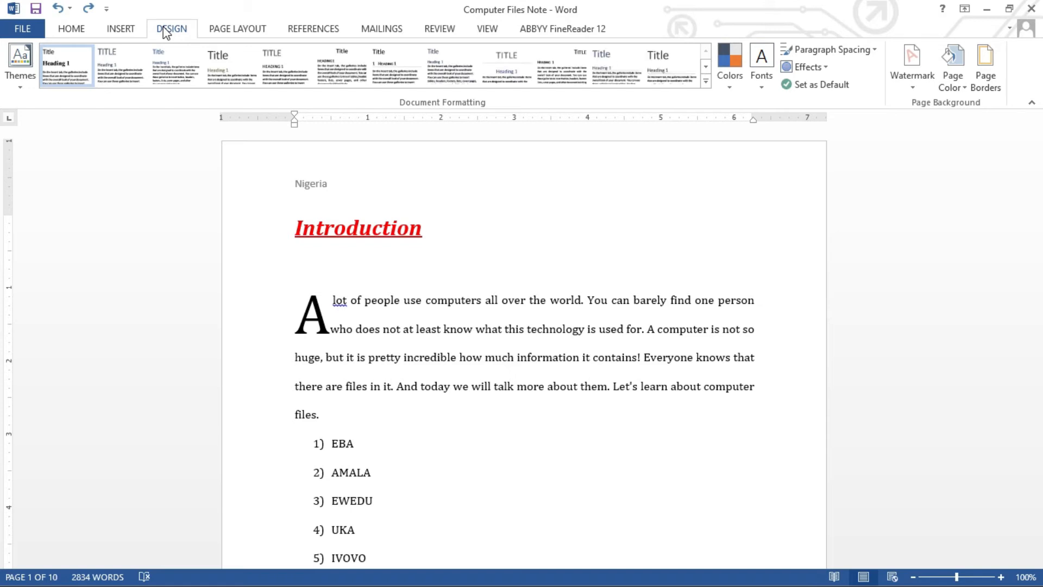
left_click(108, 63)
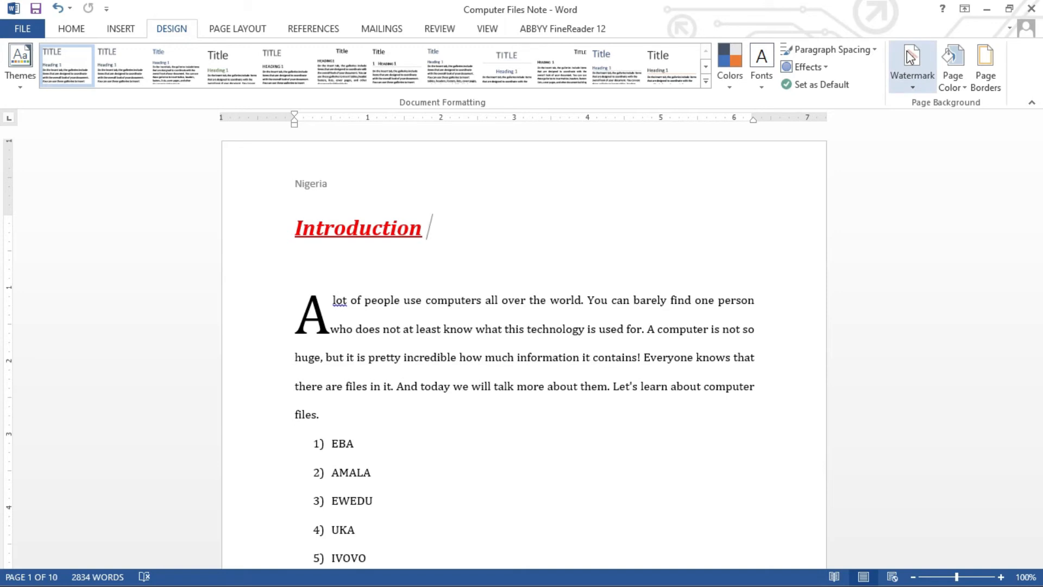
Add the diagonal CONFIDENTIAL 1 watermark, then open the Custom Watermark dialog.
left_click(911, 83)
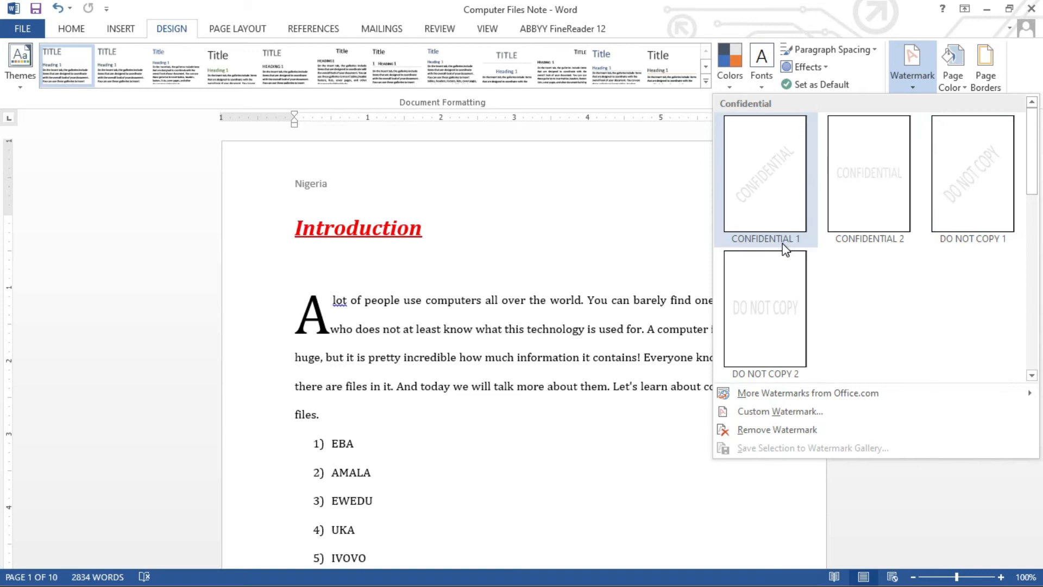
left_click(780, 214)
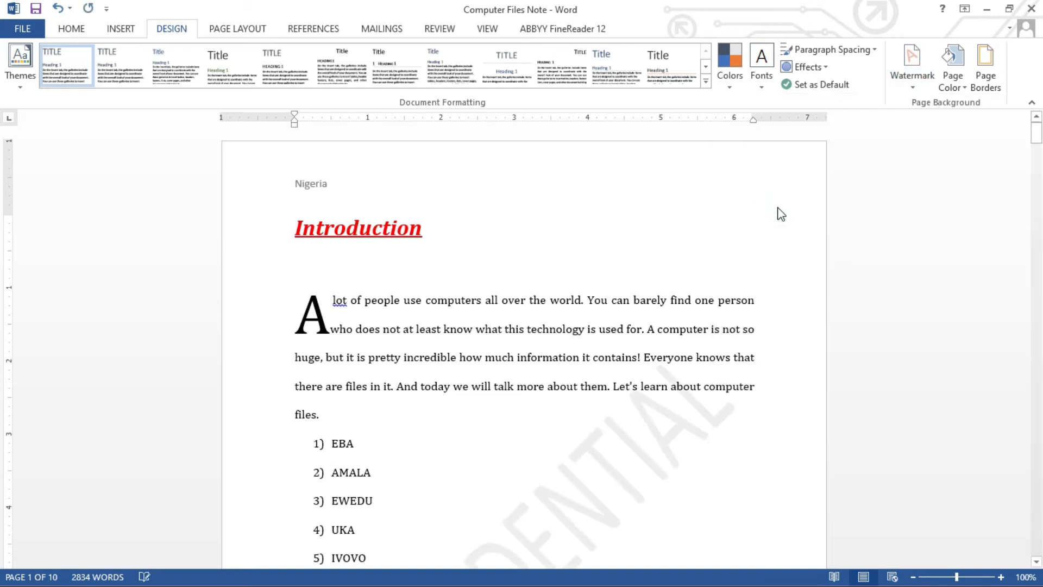
left_click_drag(1036, 133, 1040, 147)
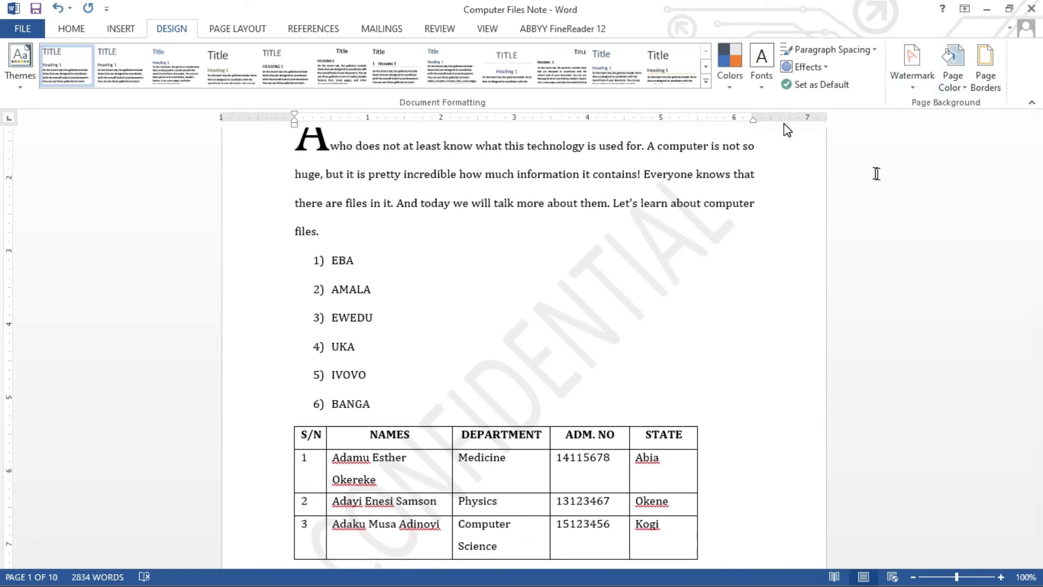
left_click(914, 90)
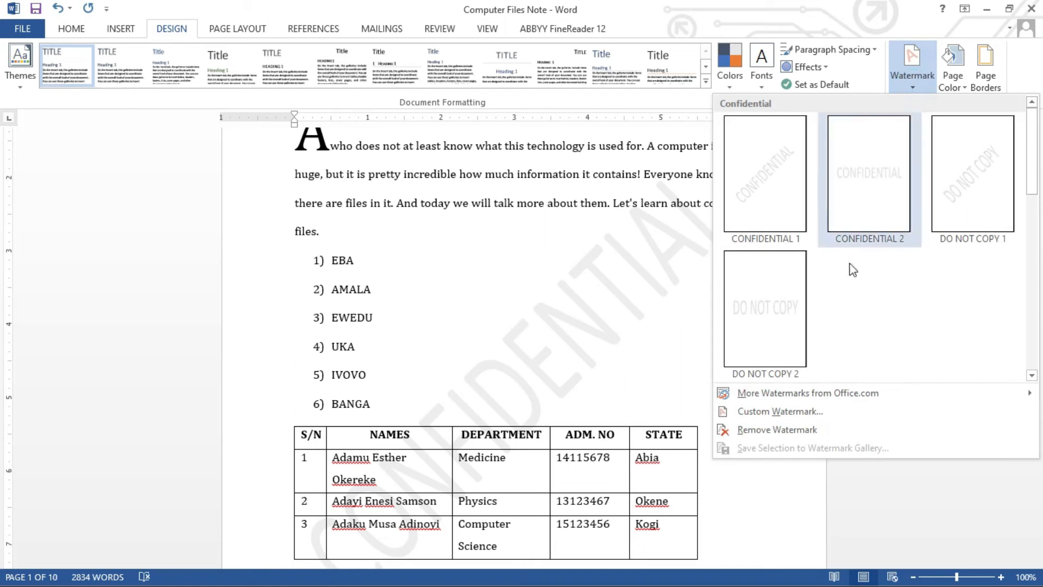
left_click(795, 411)
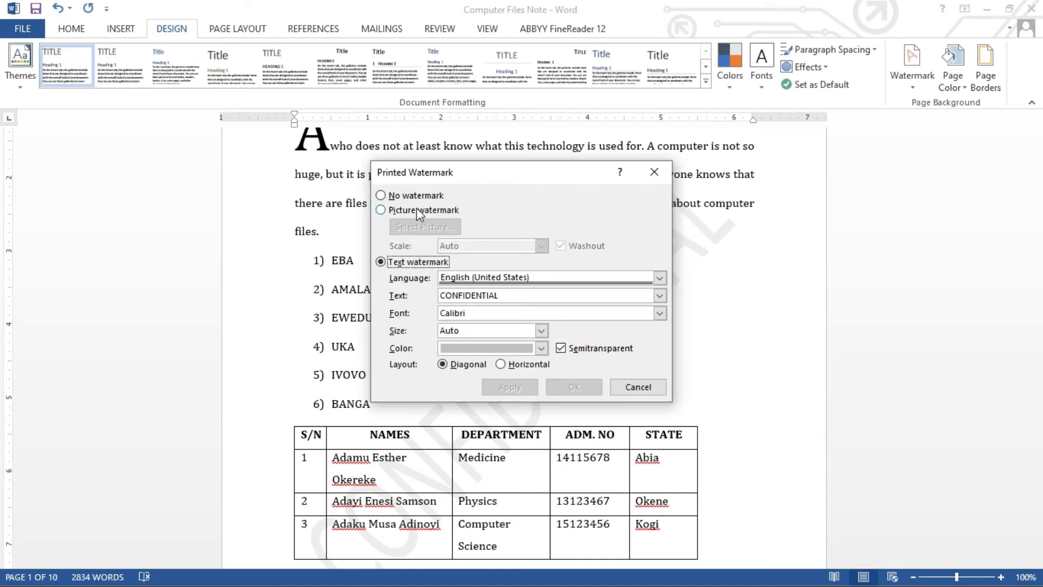
Set the custom watermark to Picture and browse offline for an image on the computer.
left_click(381, 196)
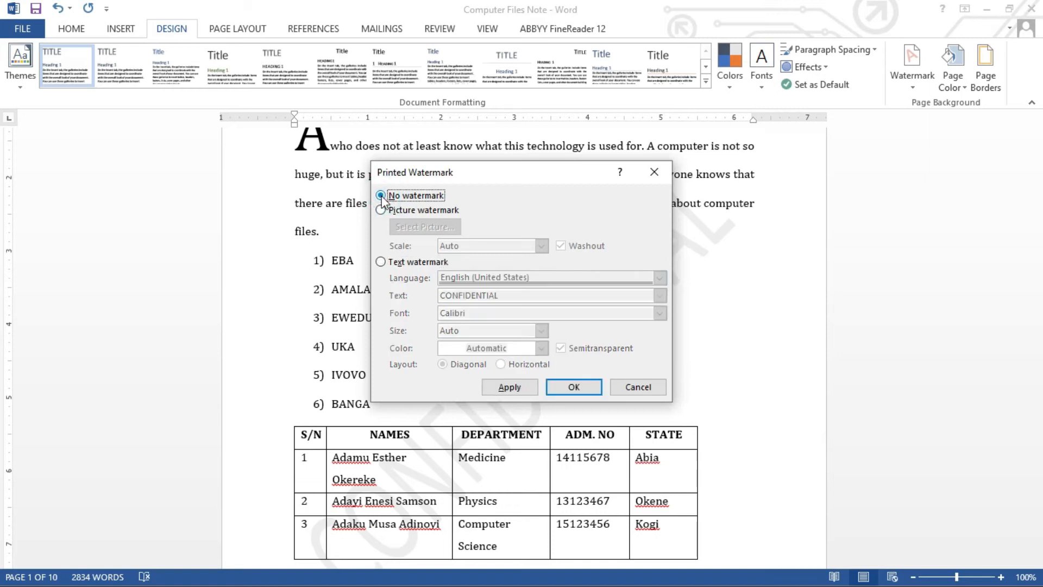
left_click(381, 211)
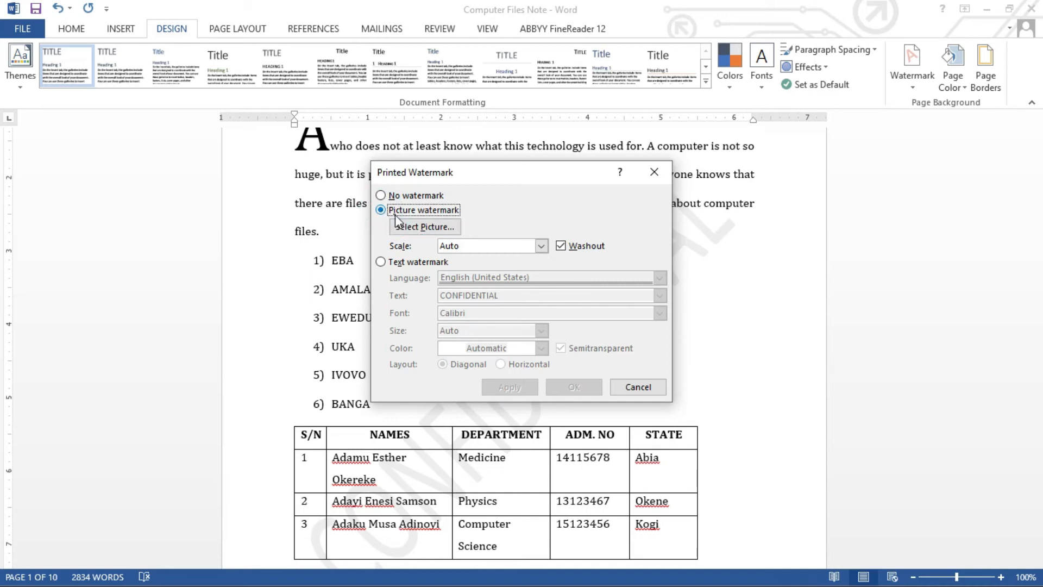
left_click(442, 228)
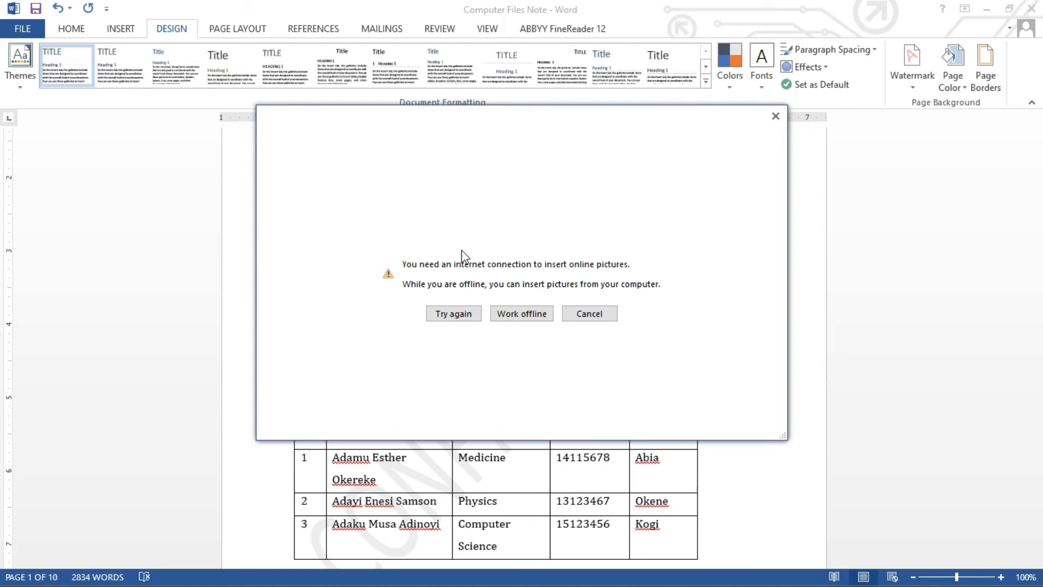
left_click(519, 313)
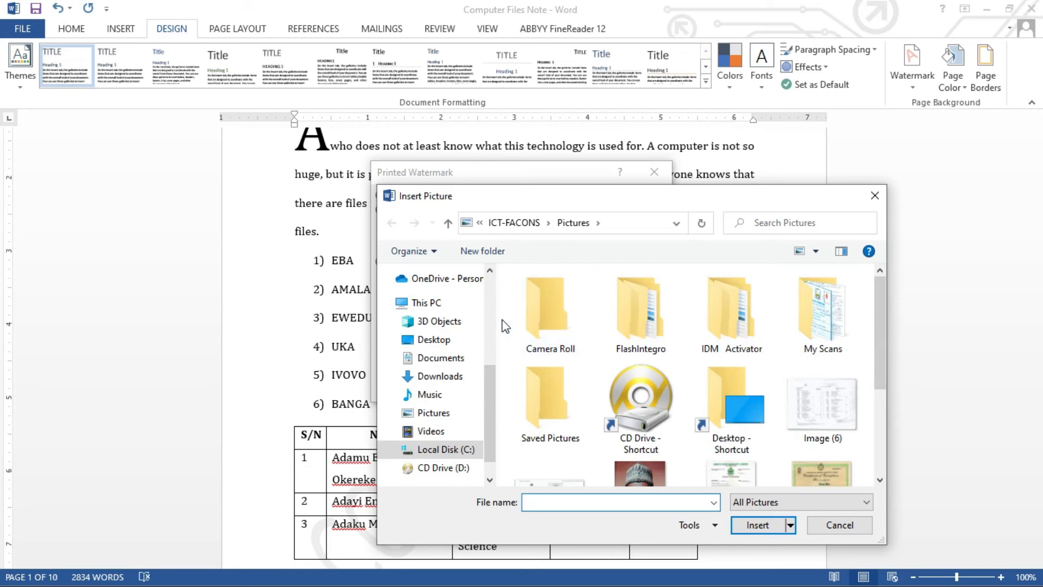
Choose IMG-20211204-WA0017.jpg from the Desktop folder as the watermark picture.
left_click(436, 340)
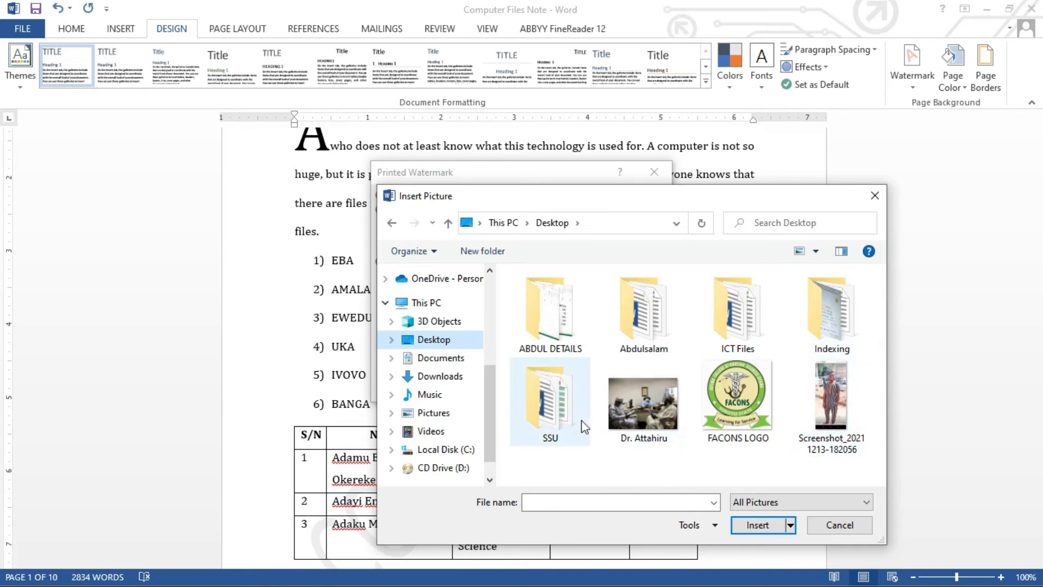
double_click(565, 311)
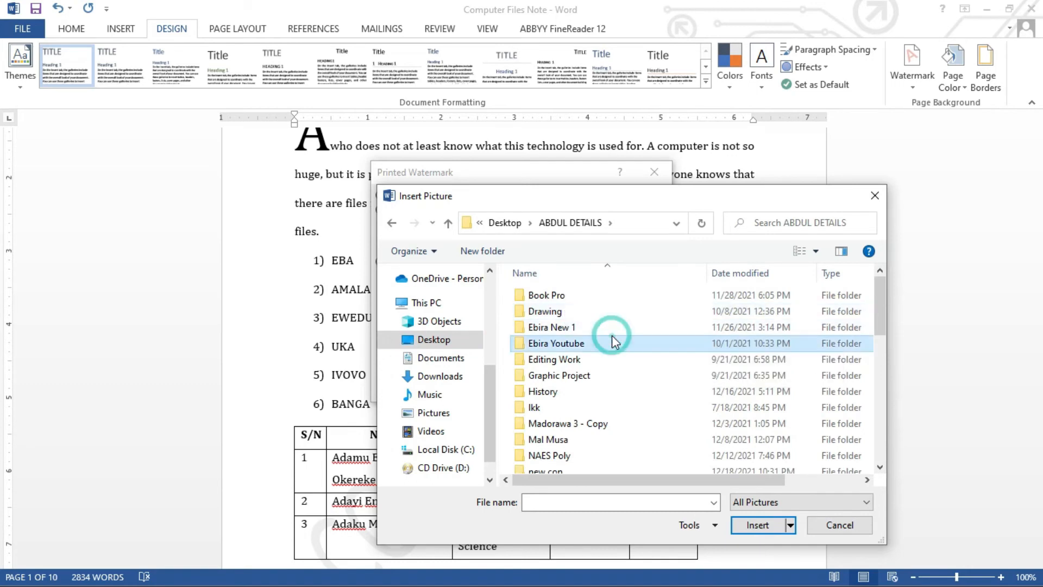
scroll(614, 341, "down", 5)
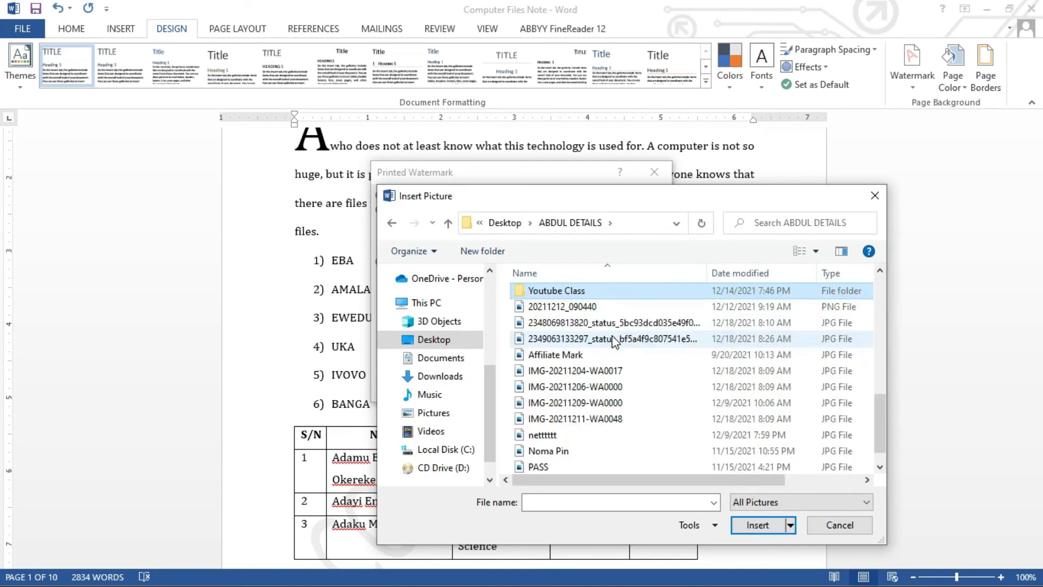
double_click(576, 371)
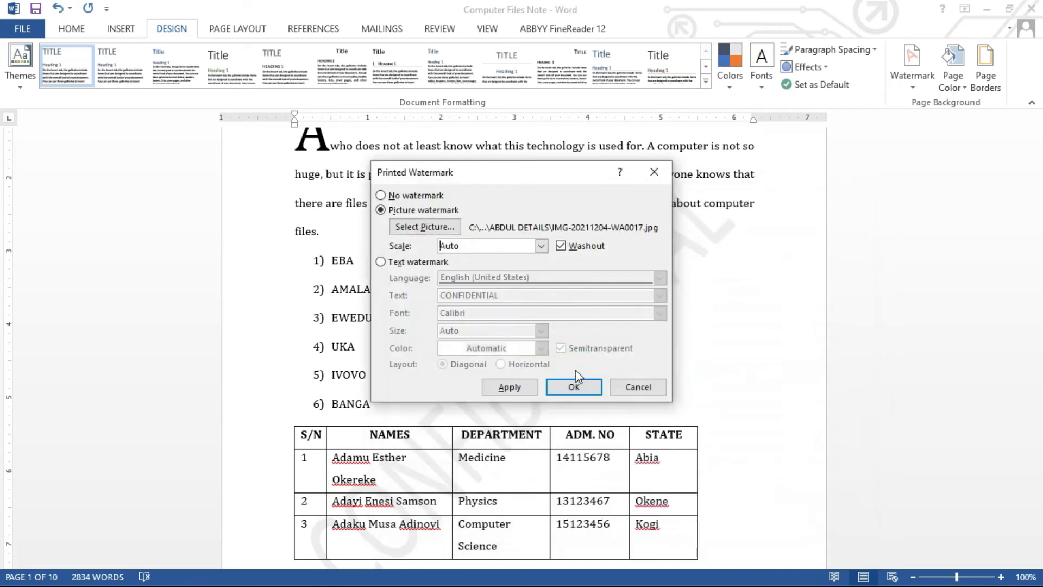
Preview the photo watermark on the page, close the dialog, then undo it.
left_click(527, 387)
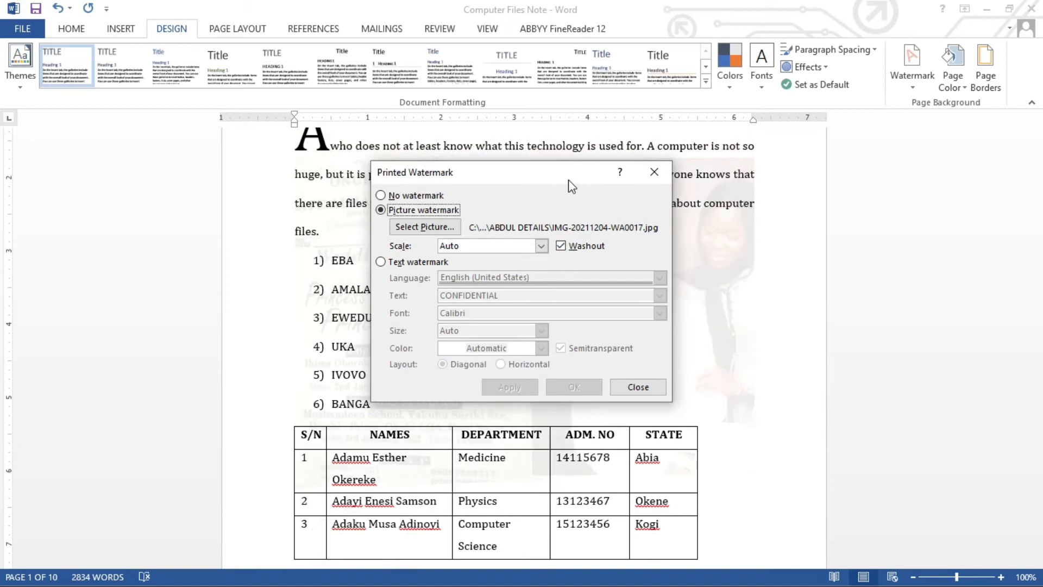
left_click_drag(568, 176, 655, 177)
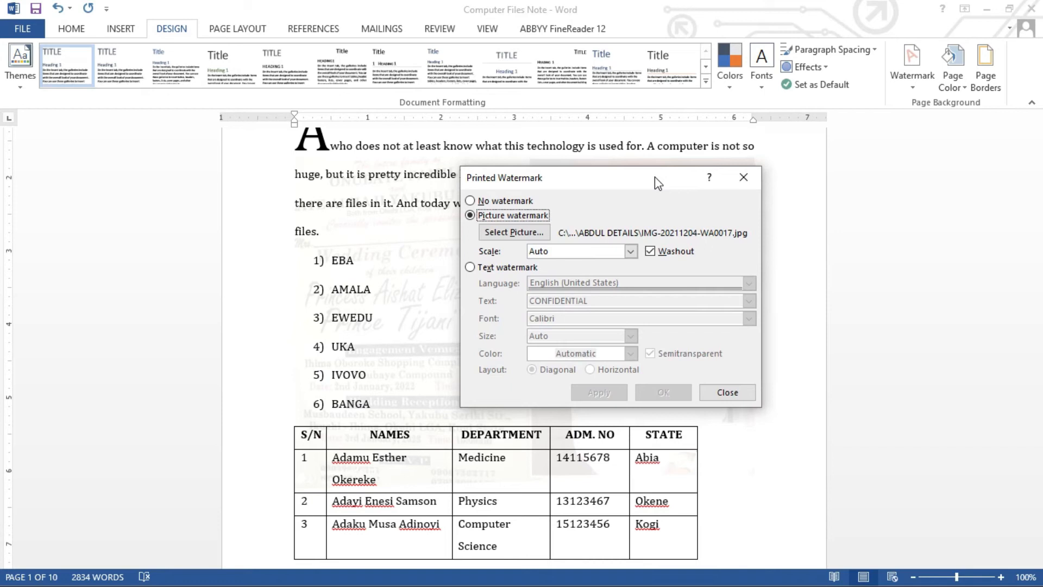
left_click(743, 177)
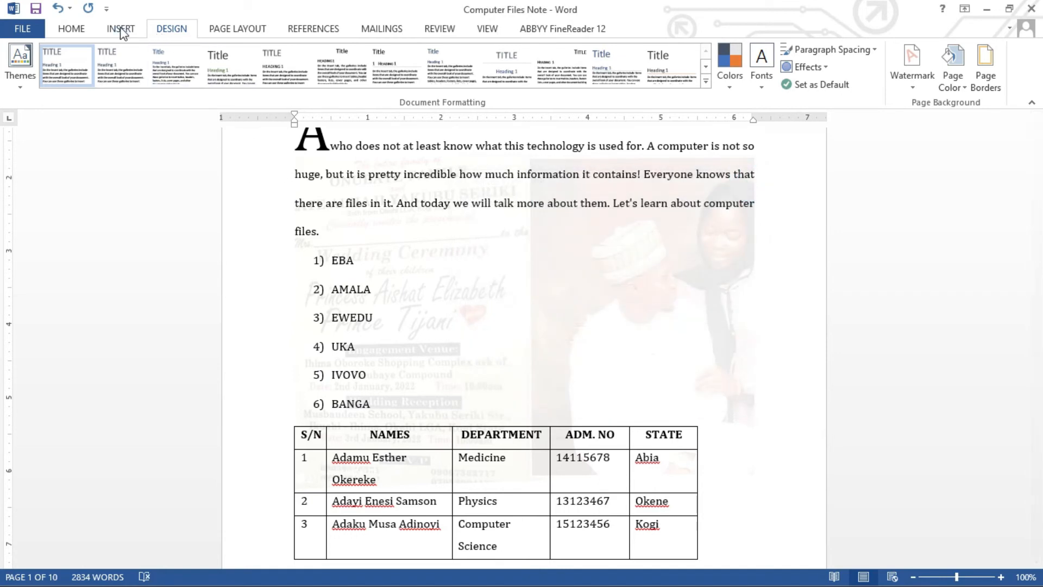
key("ctrl+z")
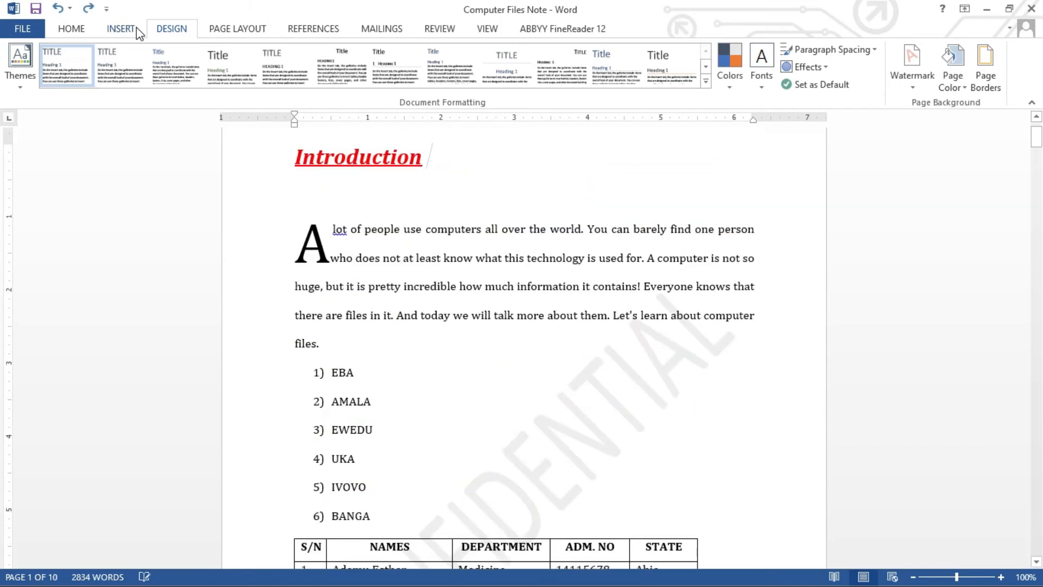
Reopen the Custom Watermark dialog with the cursor after EBA.
left_click(651, 374)
left_click(913, 86)
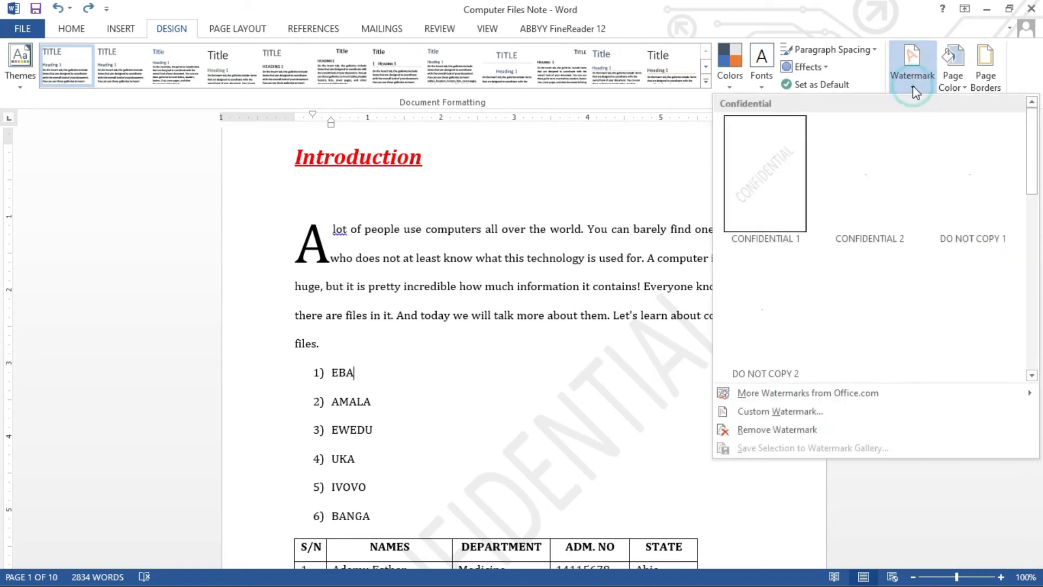
left_click(791, 412)
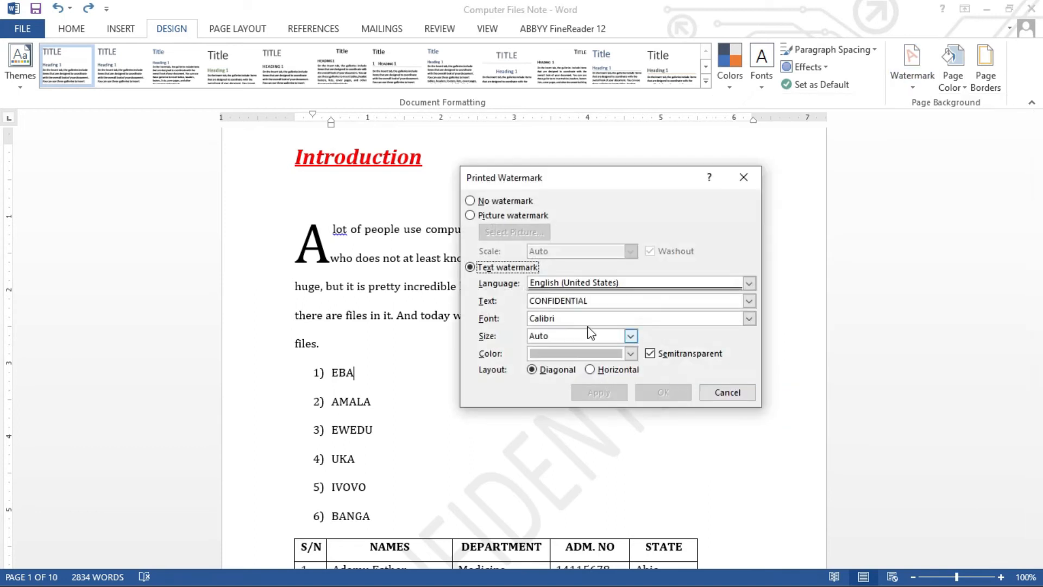
left_click(472, 214)
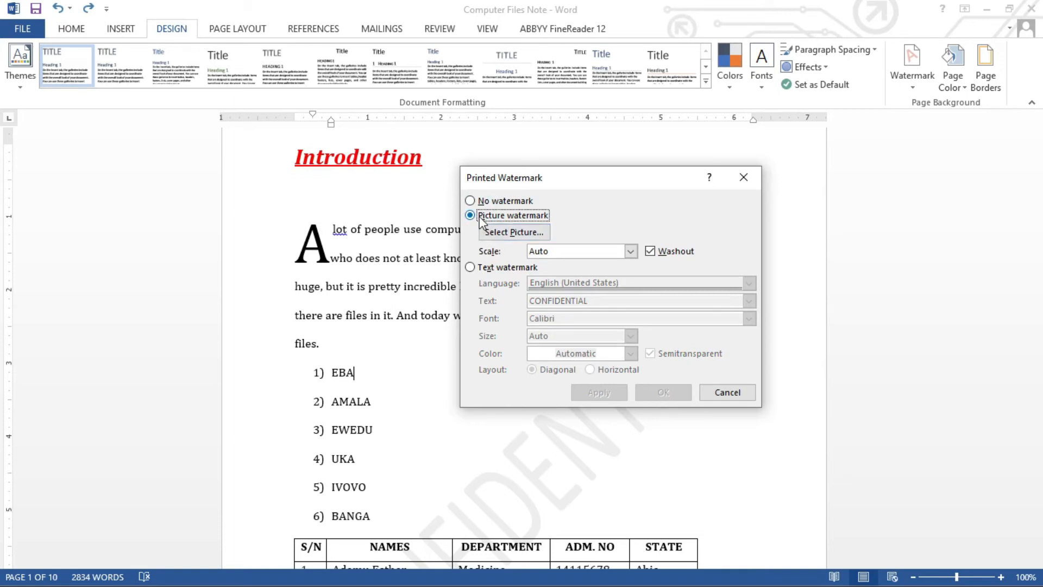
Apply a diagonal text watermark reading 'Word Procesing Toutorial' in place of CONFIDENTIAL.
left_click(470, 267)
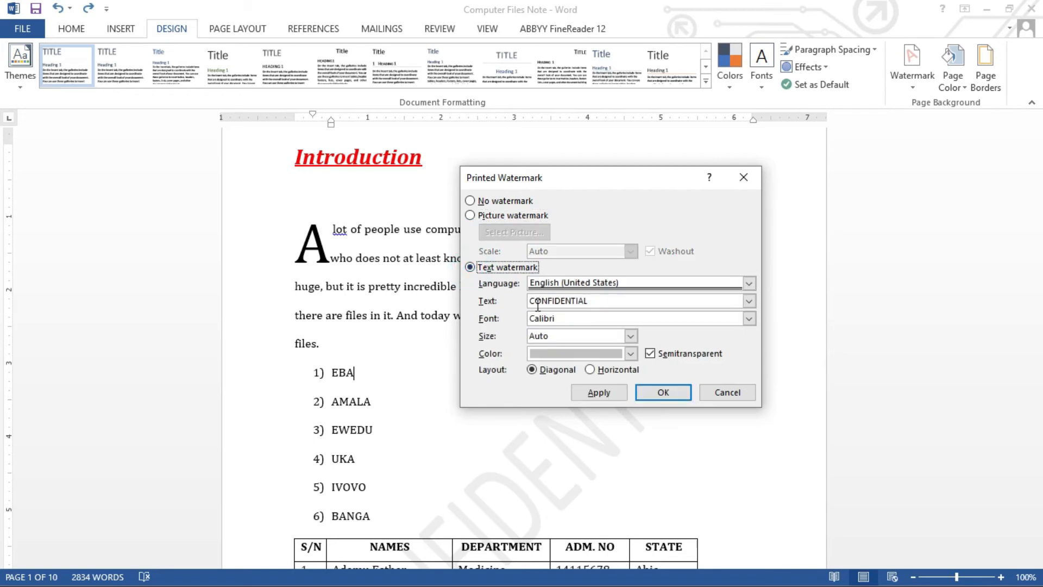
left_click_drag(590, 300, 523, 299)
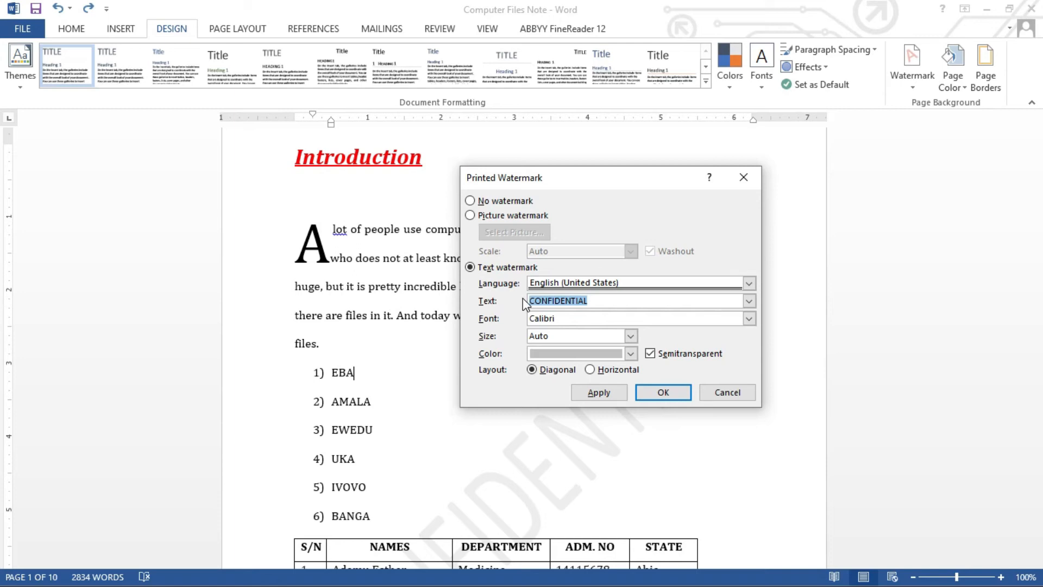
type("Word Processing Toutorial")
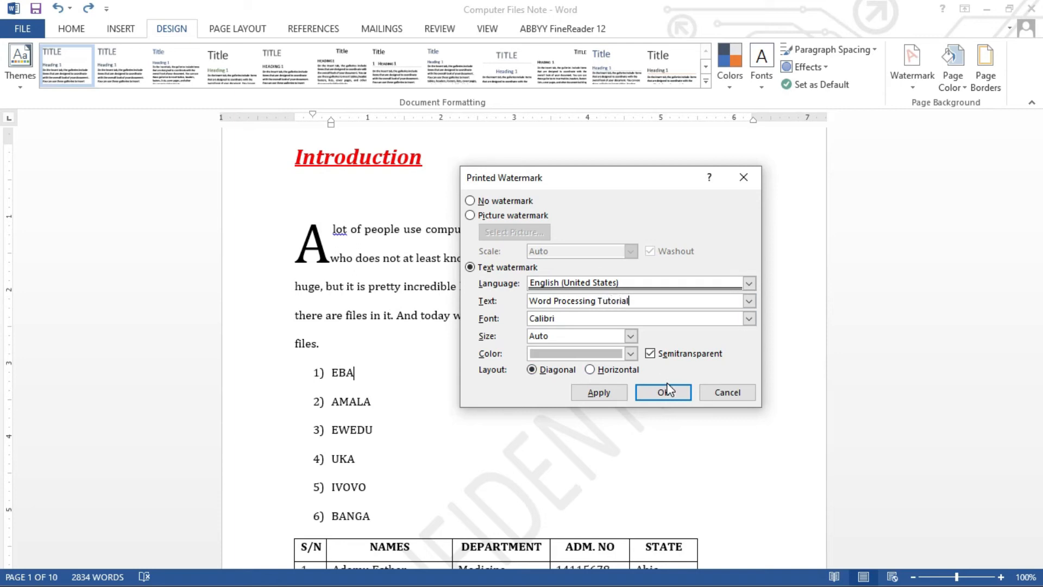
left_click(589, 370)
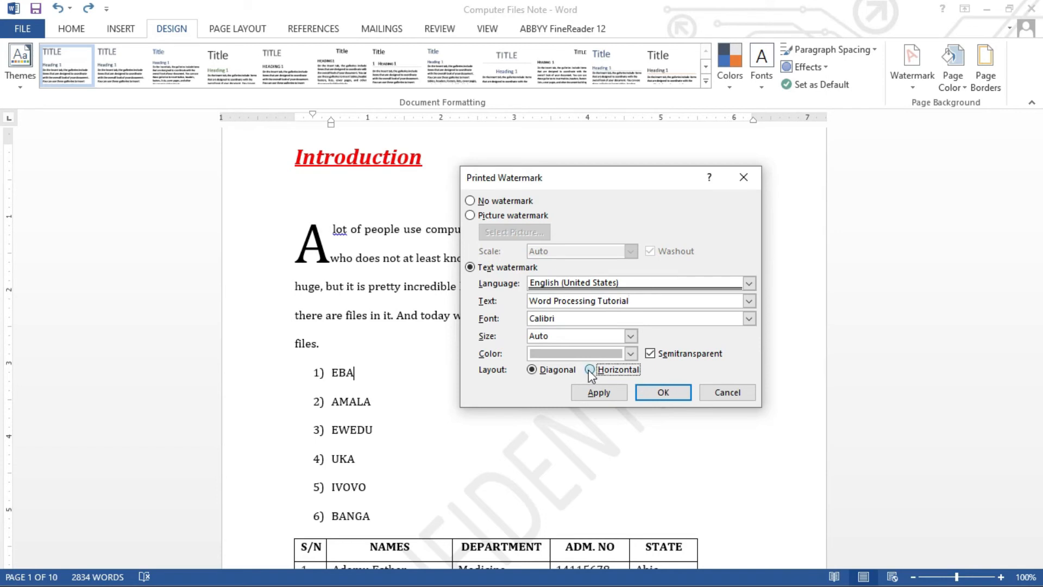
left_click(530, 370)
left_click(608, 395)
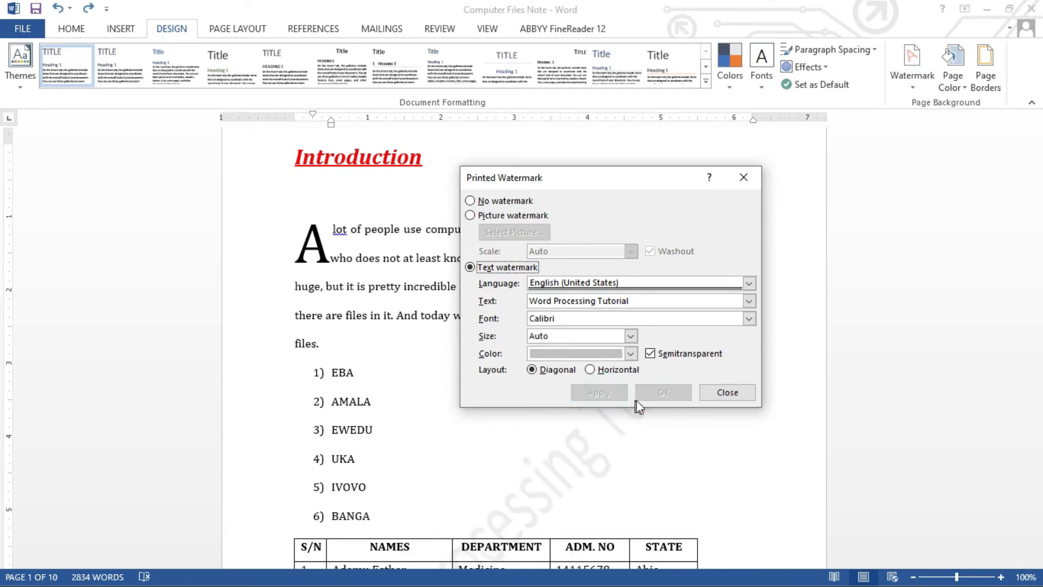
left_click(722, 394)
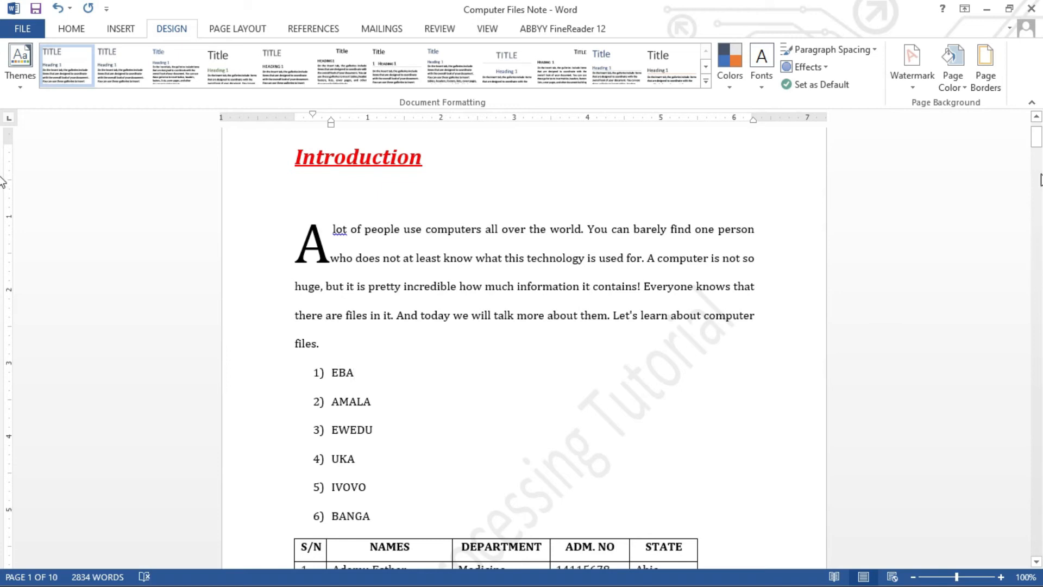
mouse_move(1036, 144)
left_mouse_down()
mouse_move(1032, 164)
mouse_move(3, 160)
mouse_move(1041, 150)
mouse_move(1037, 140)
left_mouse_up()
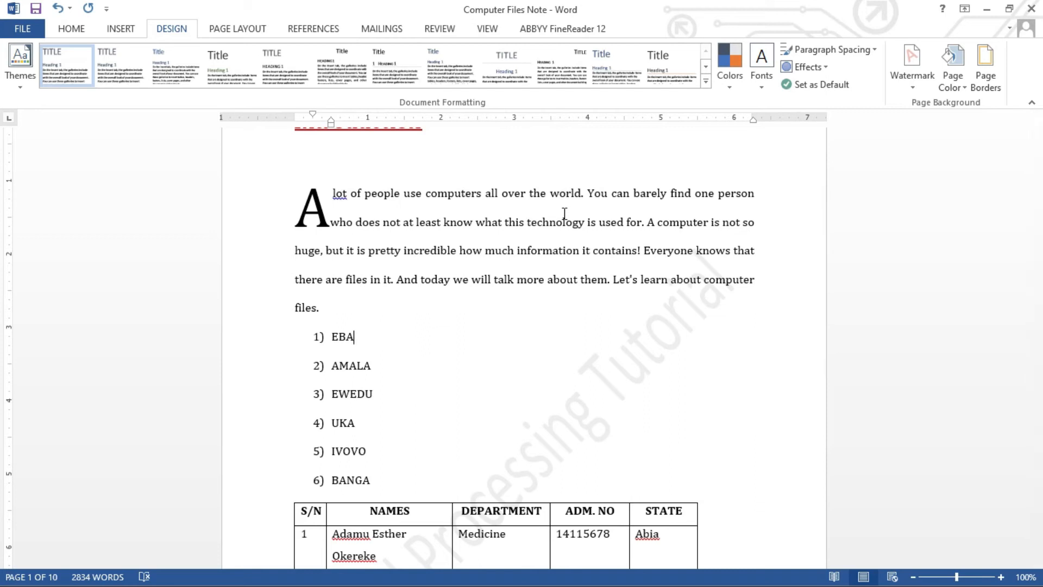
left_click(411, 168)
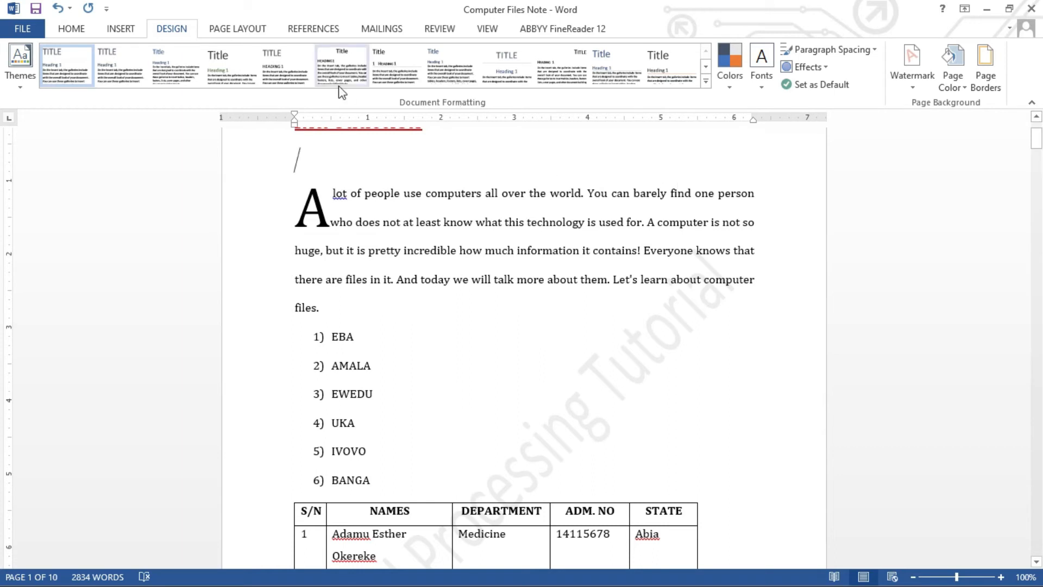
left_click(172, 28)
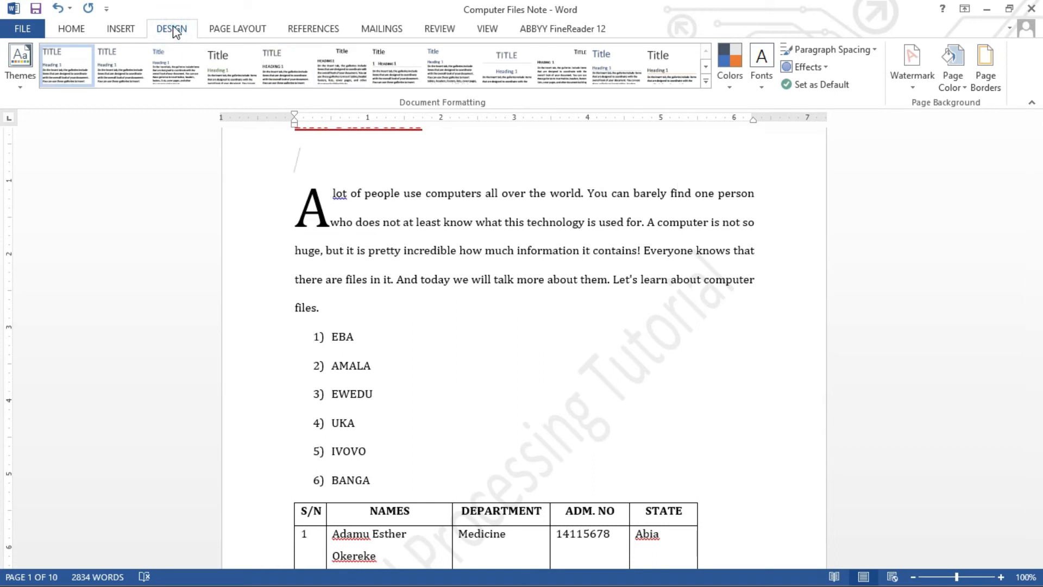
Try a Black page colour, then switch the page background to Yellow.
left_click(965, 88)
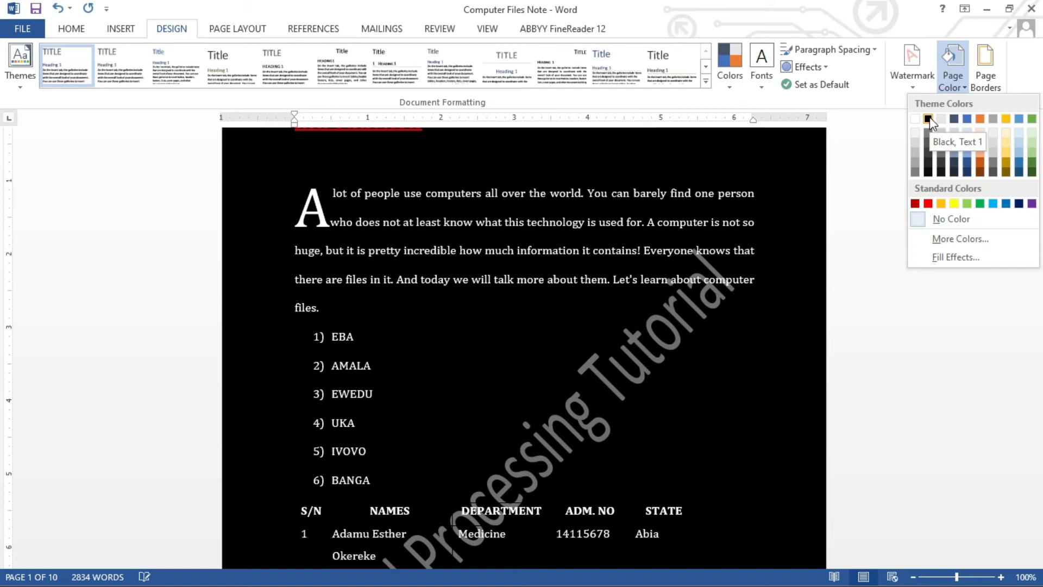
left_click(930, 119)
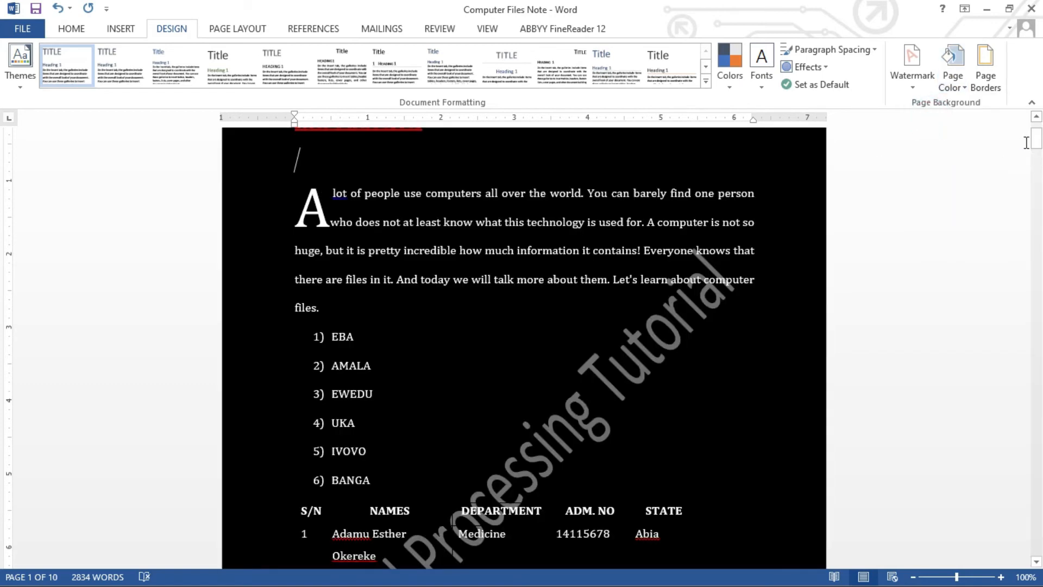
mouse_move(1039, 143)
left_mouse_down()
mouse_move(1038, 178)
mouse_move(1039, 141)
left_mouse_up()
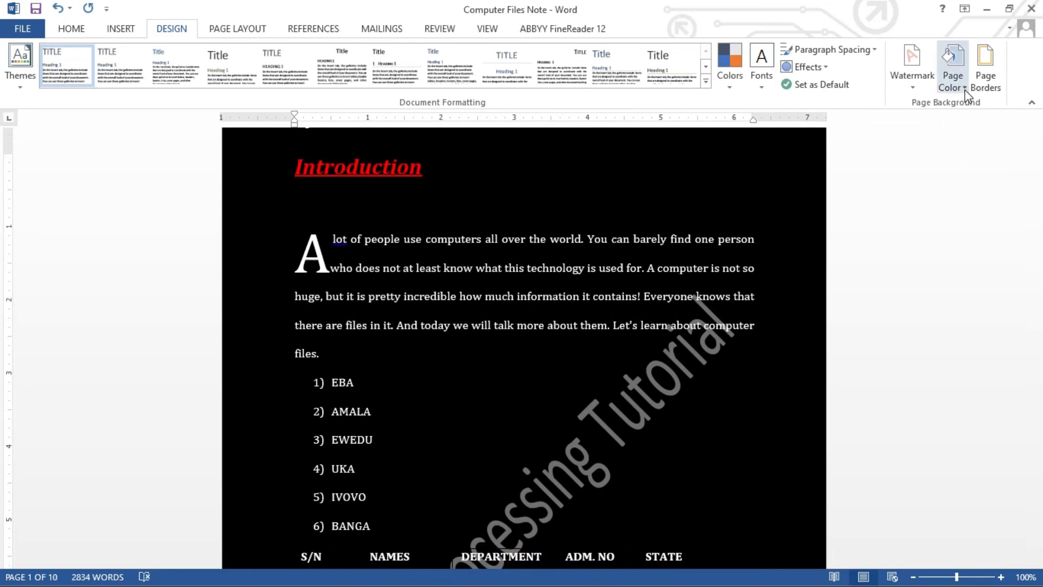
left_click(954, 71)
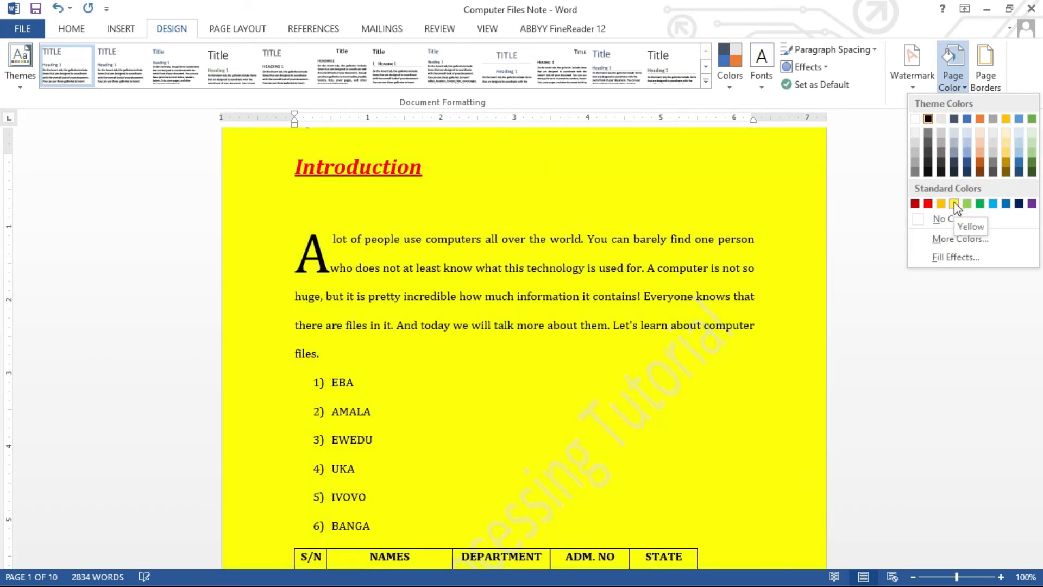
left_click(954, 203)
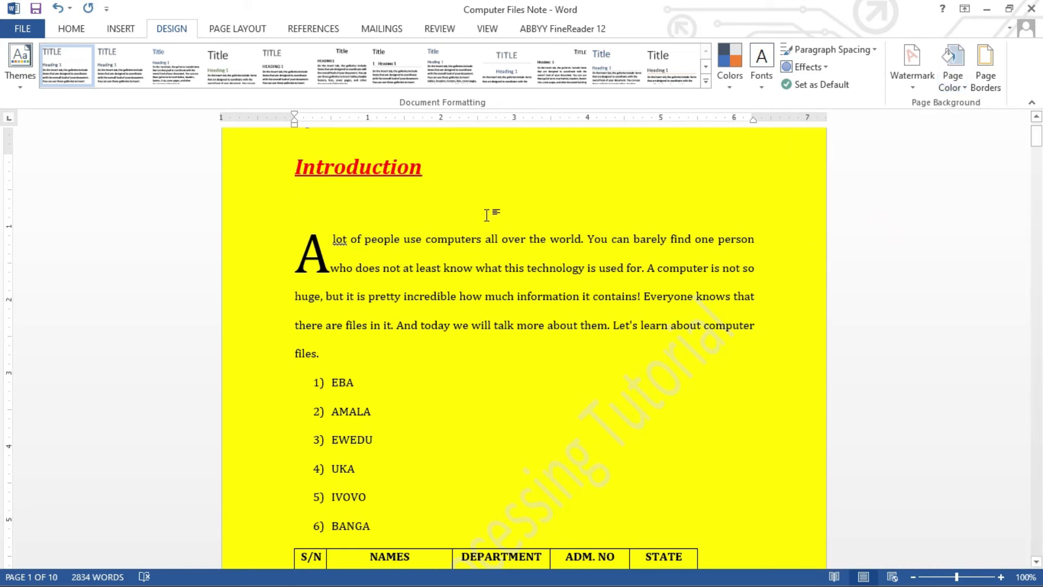
left_click(486, 215)
key("ctrl+p")
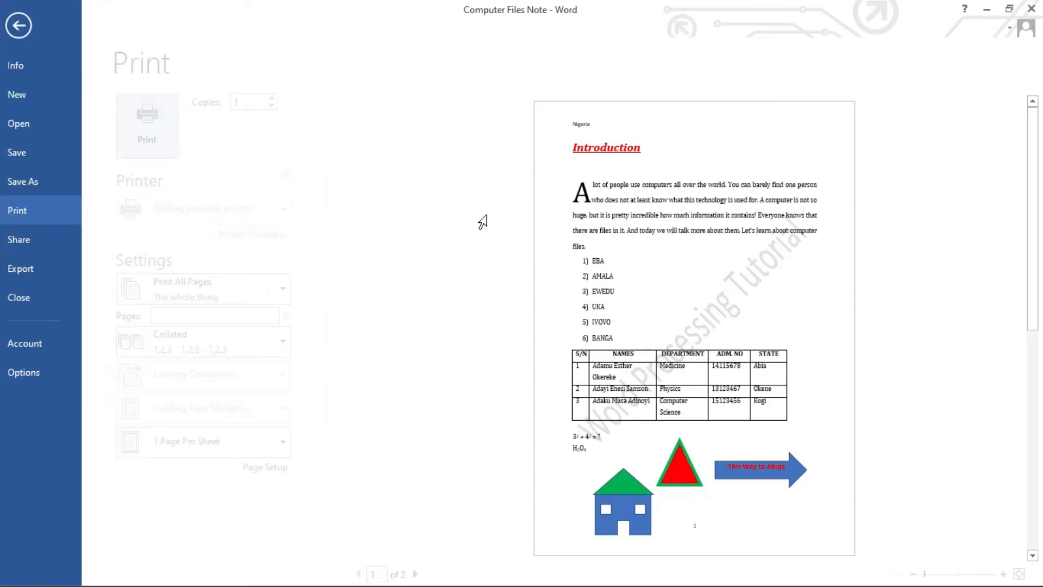
key("Escape")
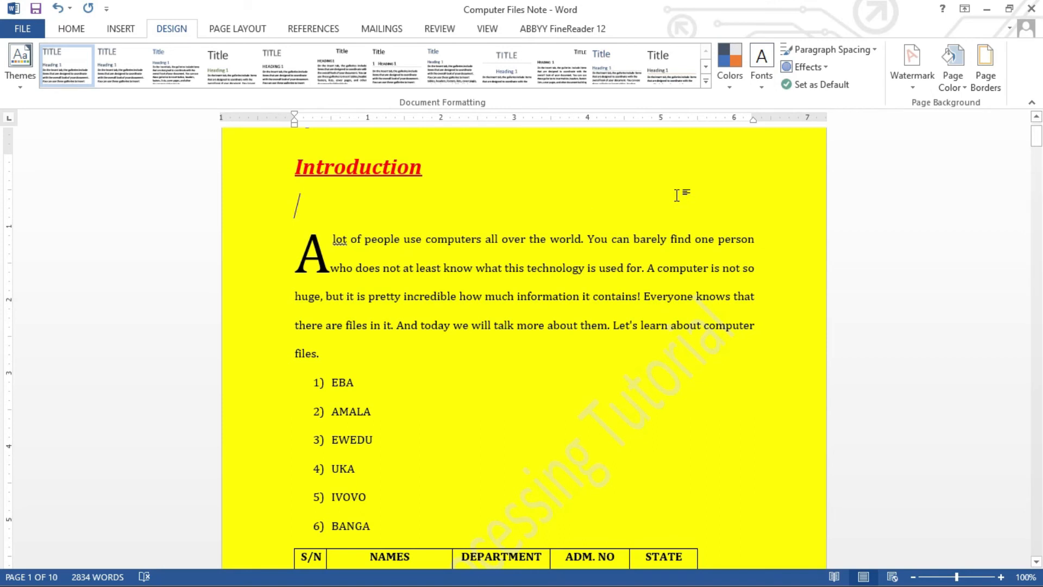
Save the document with Ctrl+S and return to the Design tab.
key("ctrl+s")
left_click(63, 31)
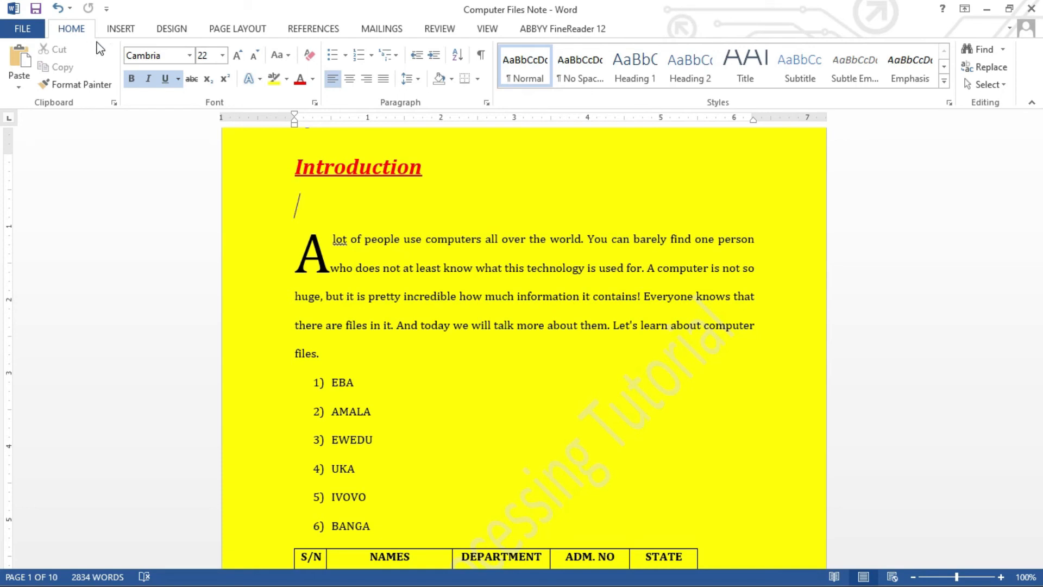
left_click(171, 33)
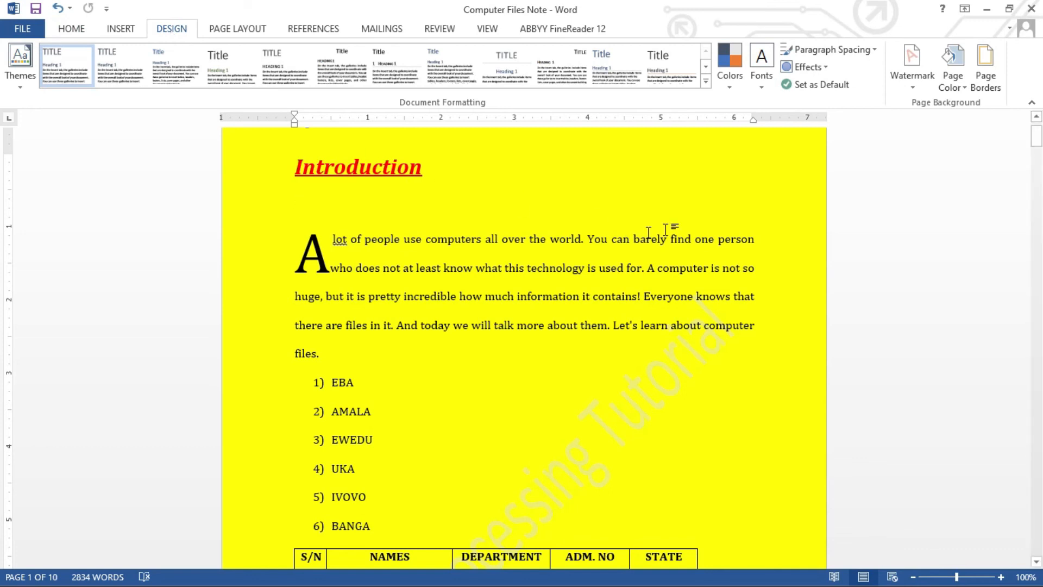
After previewing Shadow and 3-D, choose a Box page border with a thick 3 pt triple-line style.
left_click(987, 89)
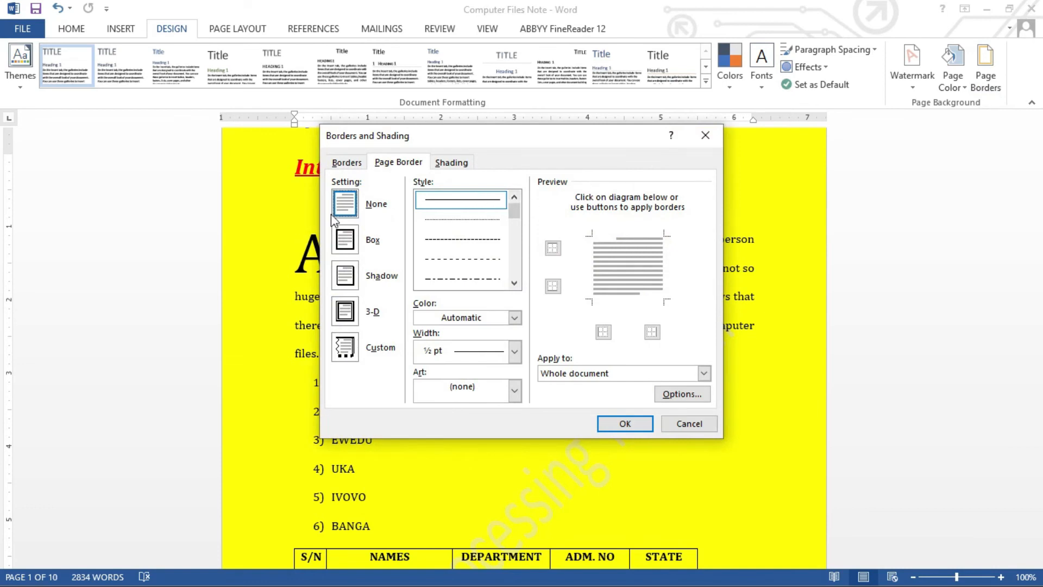
left_click(352, 244)
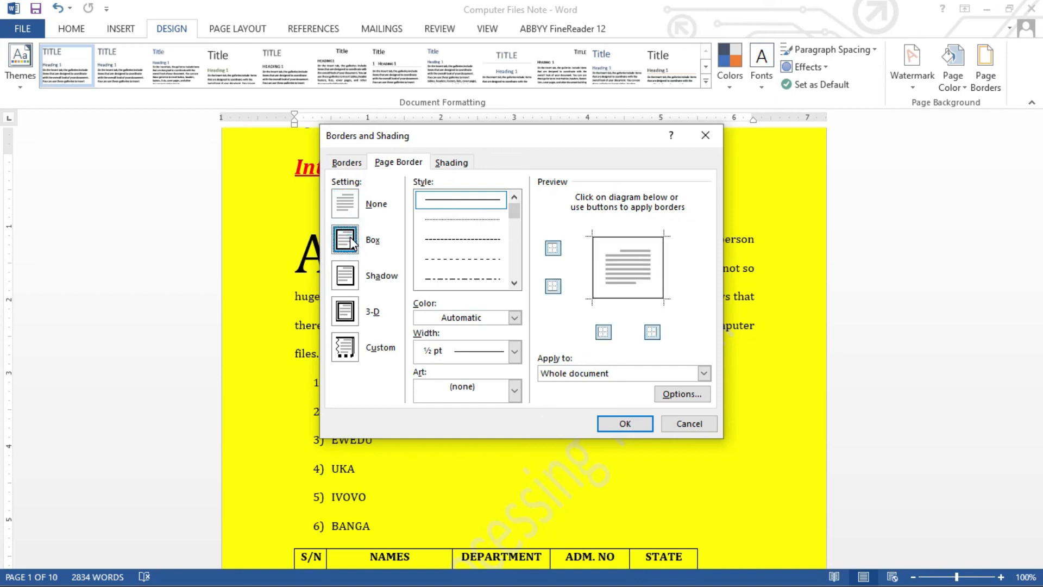
left_click(351, 279)
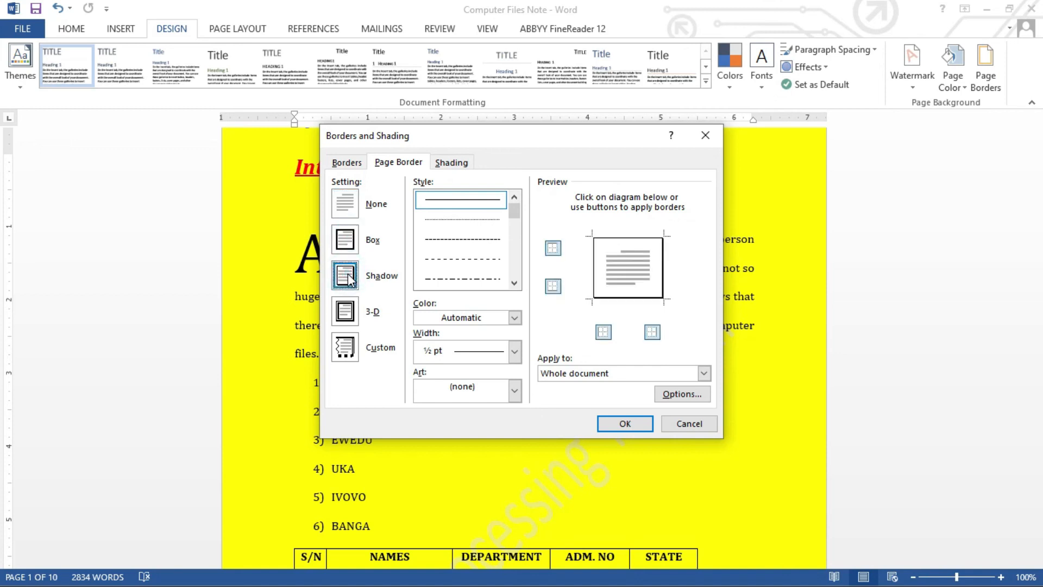
left_click(350, 309)
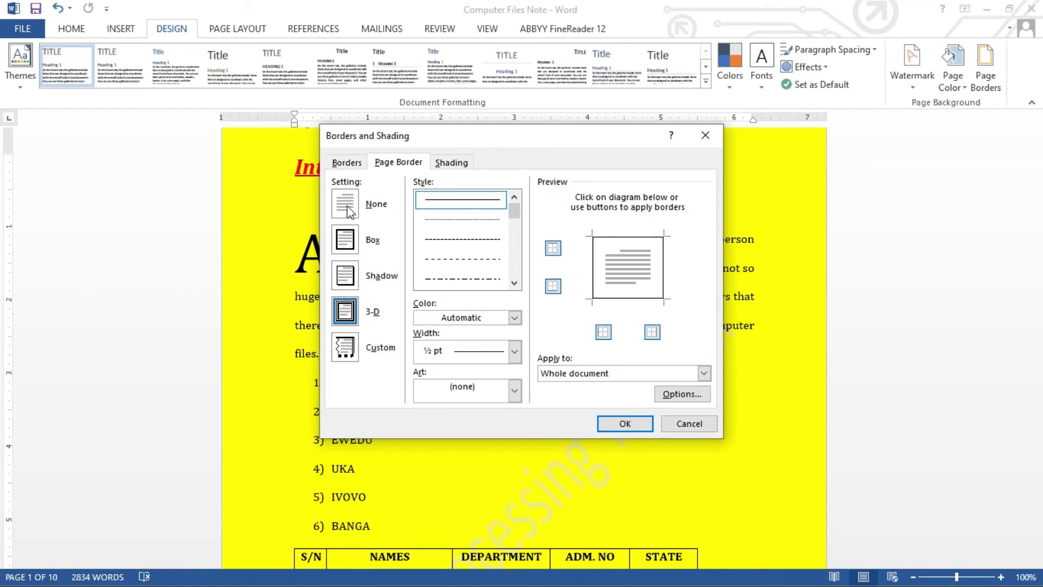
left_click(348, 164)
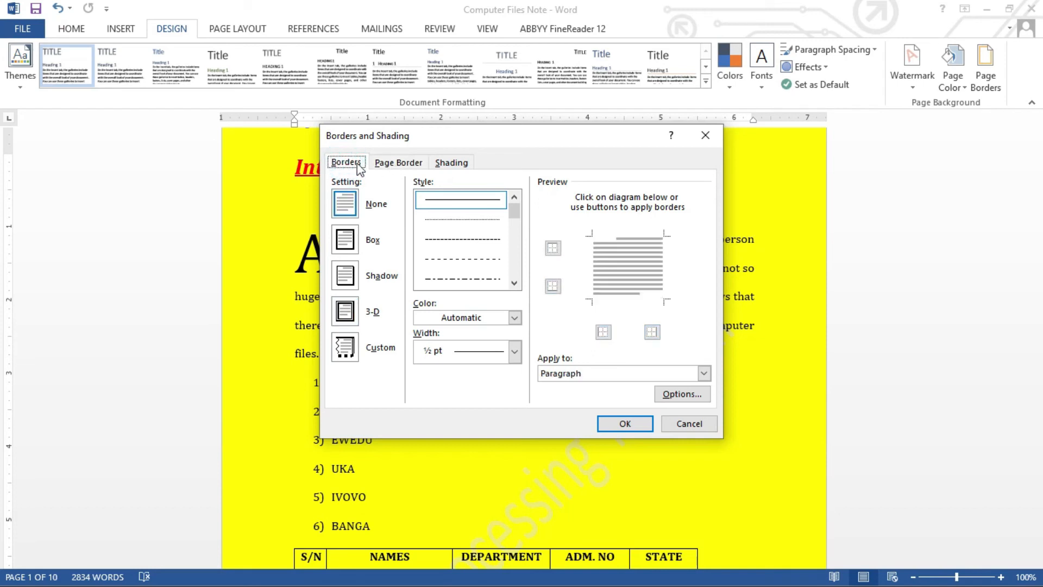
left_click(386, 163)
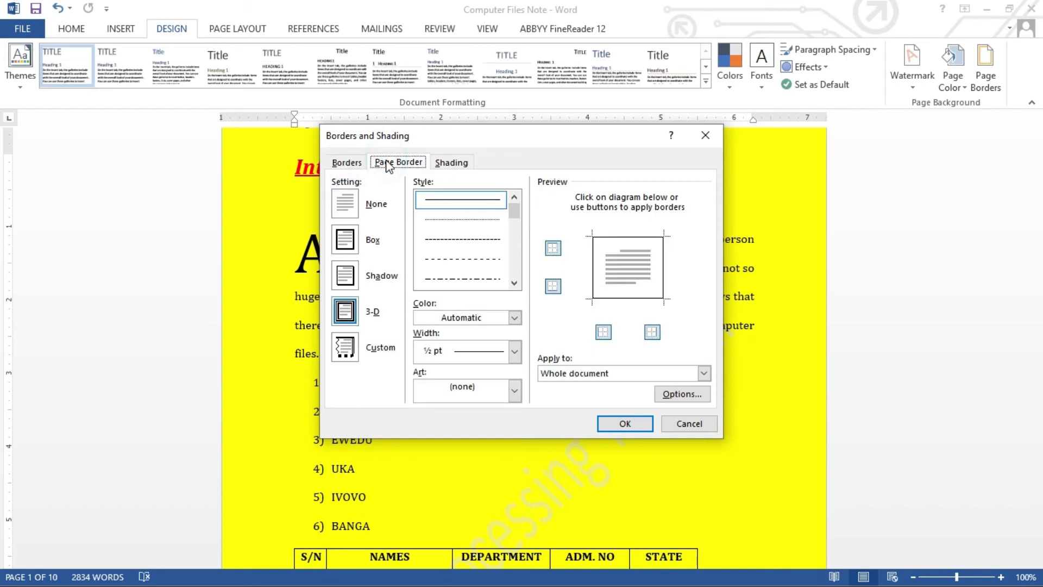
left_click(348, 241)
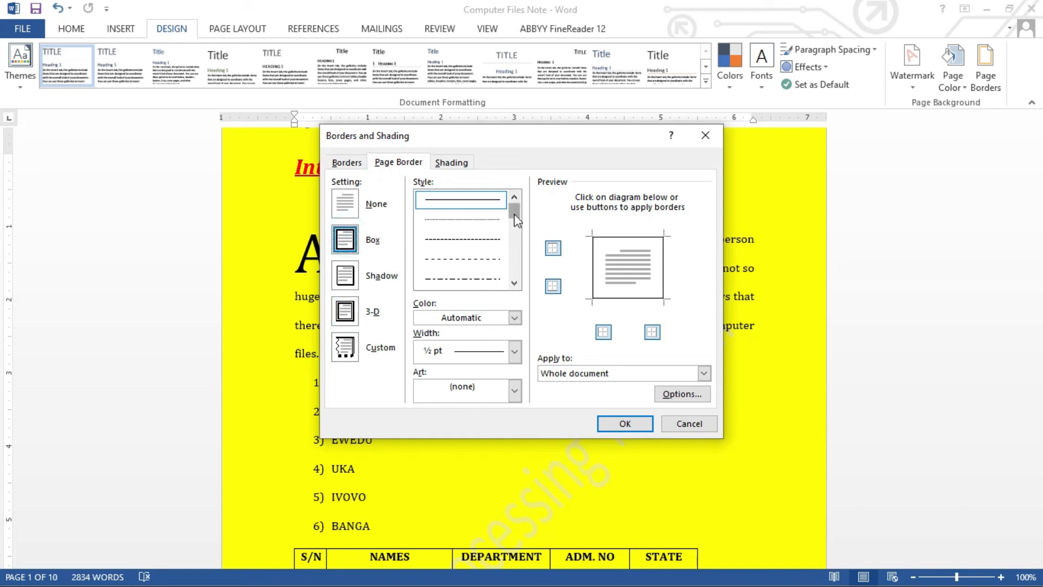
left_click_drag(515, 218, 517, 239)
left_click(477, 222)
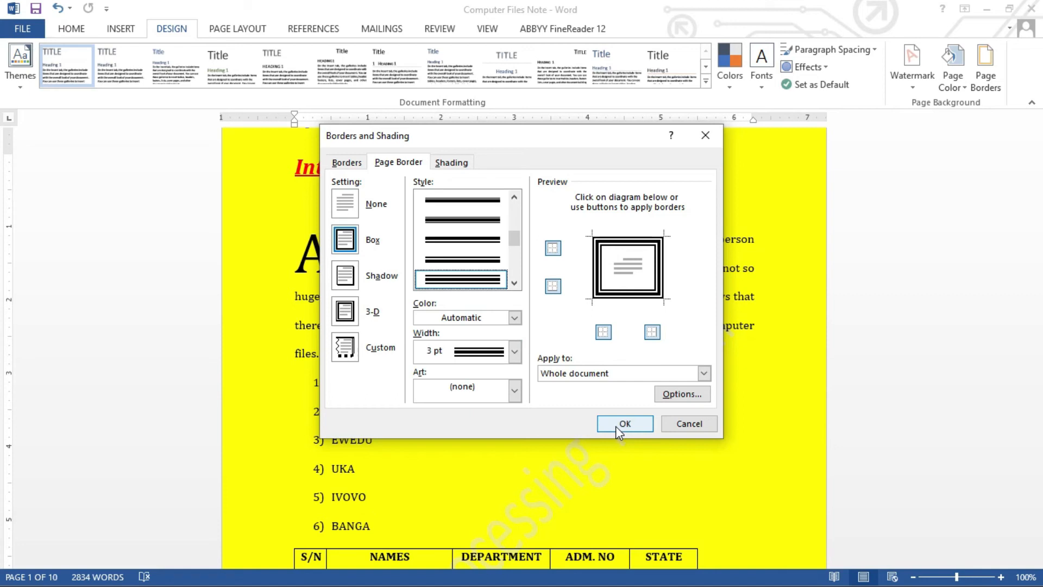
left_click(623, 374)
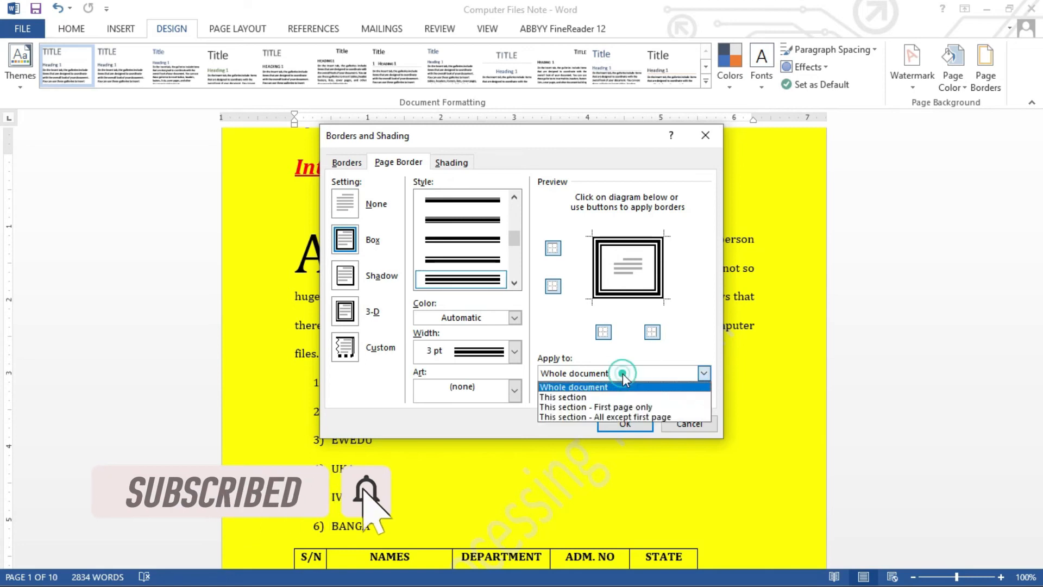
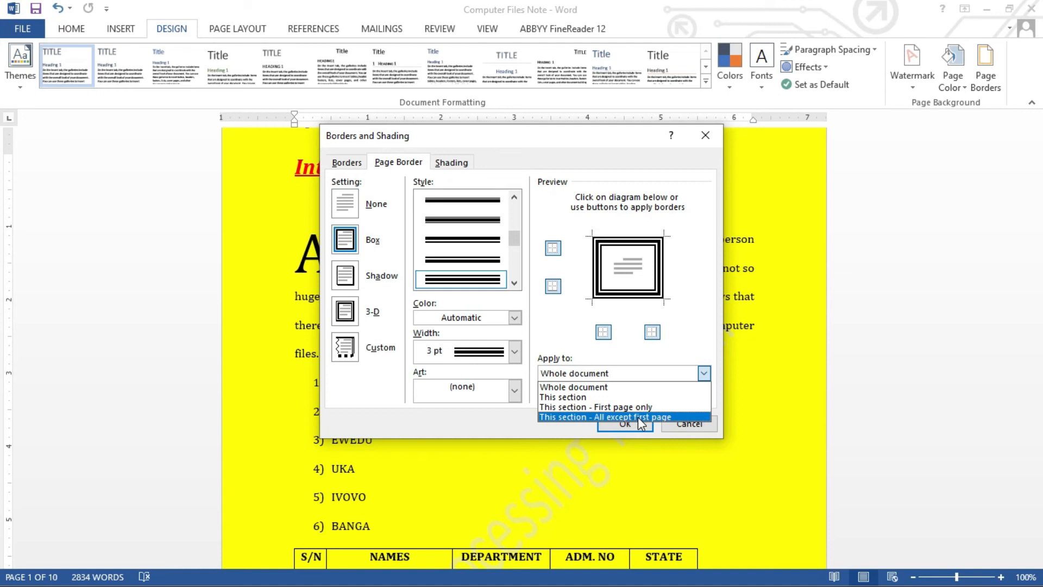
Apply the 3 pt triple-line box page border to this section only.
left_click(590, 397)
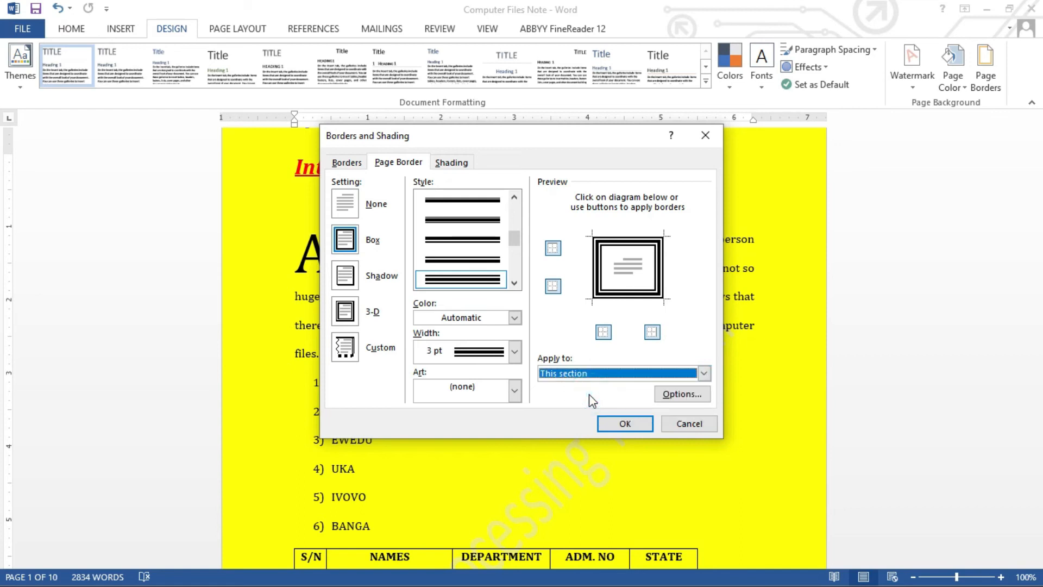
left_click(609, 425)
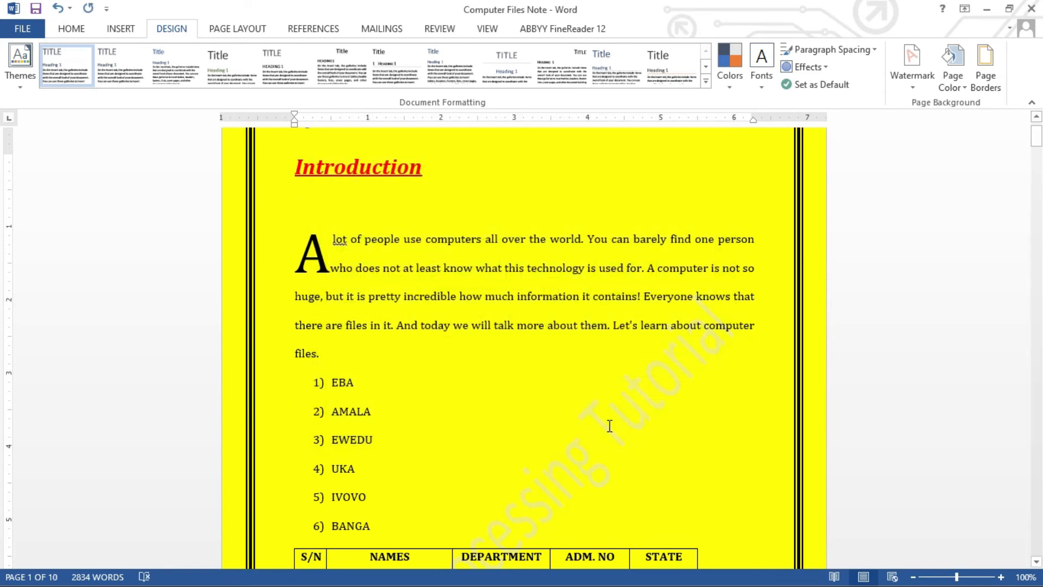
Zoom out slightly and switch from the Home tab to Page Layout.
mouse_move(1037, 144)
left_mouse_down()
mouse_move(1041, 220)
mouse_move(1038, 132)
left_mouse_up()
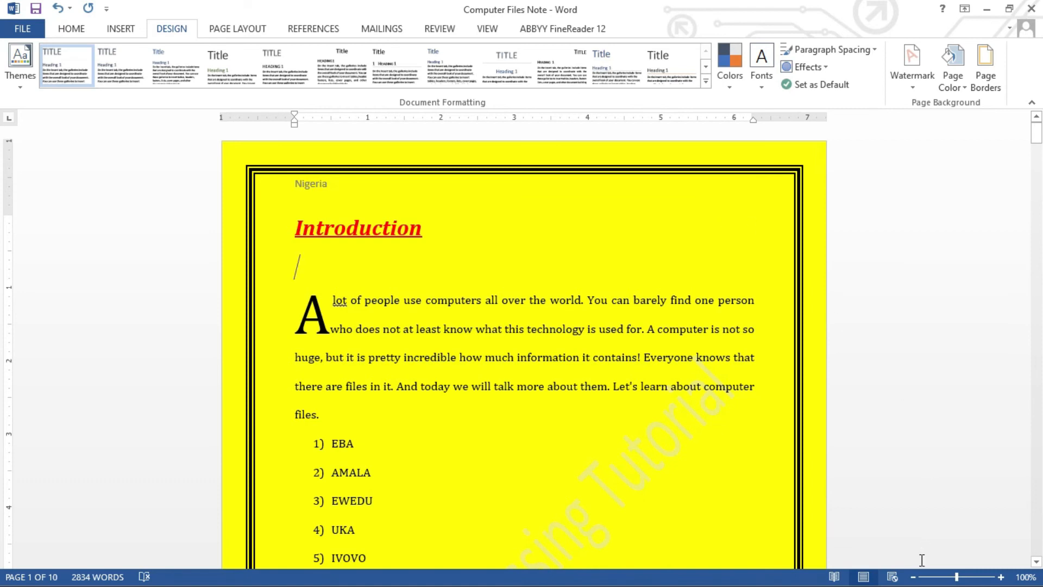
left_click(913, 577)
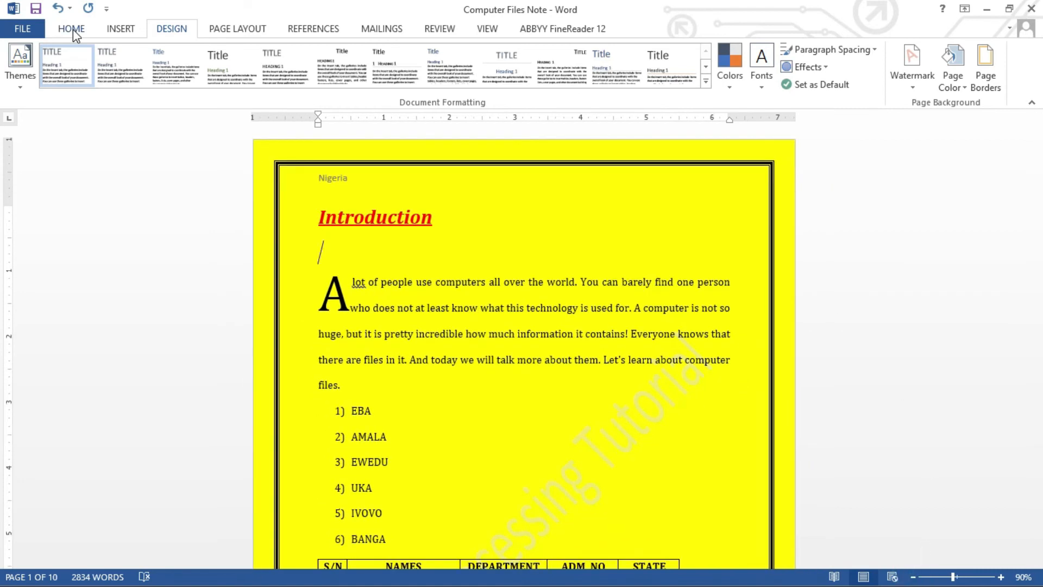
left_click(73, 30)
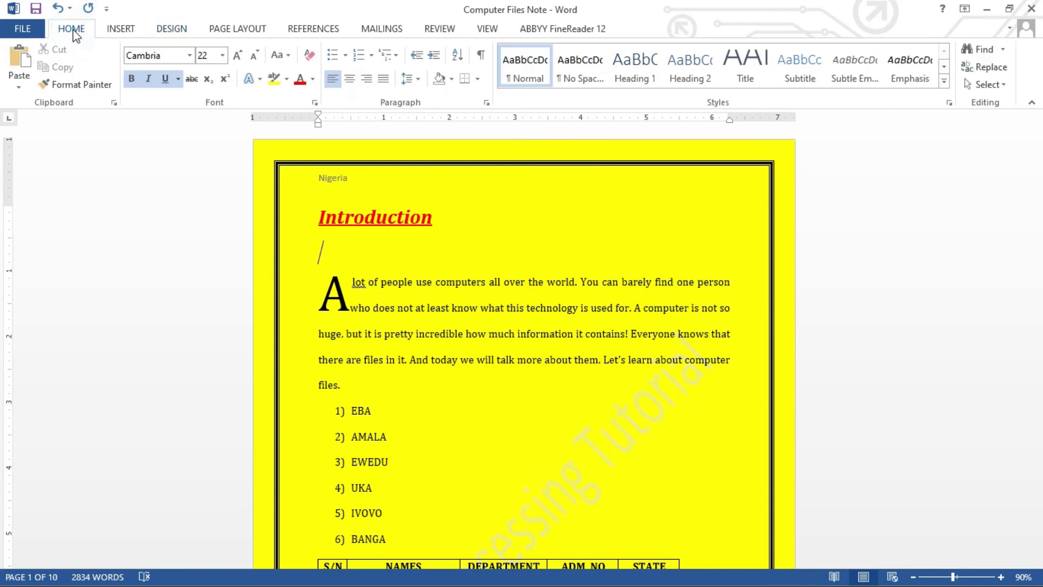
left_click(230, 34)
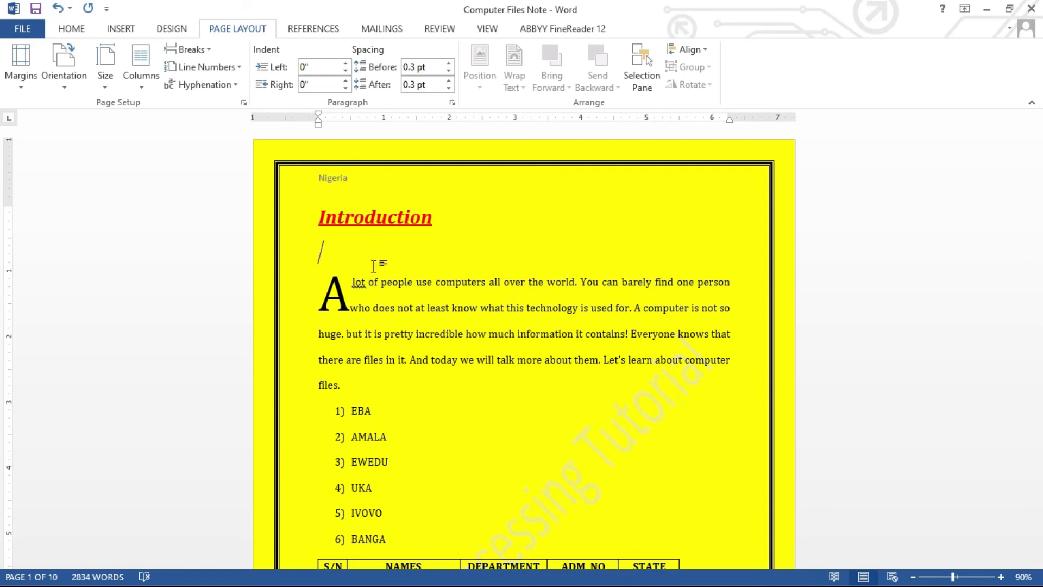
Apply the Normal margin preset, 1 inch on every side.
left_click(22, 76)
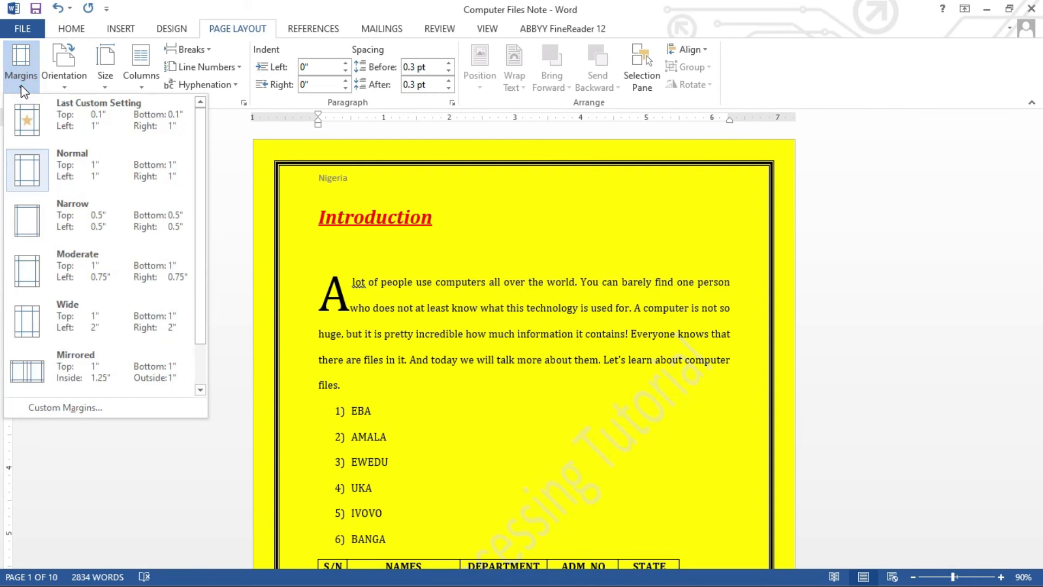
left_click(59, 177)
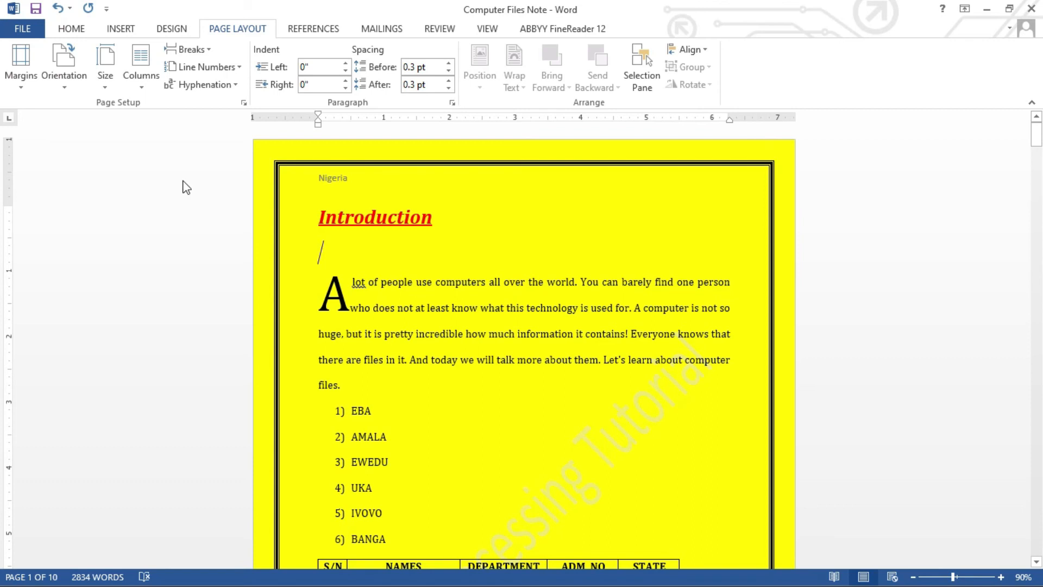
left_click(65, 88)
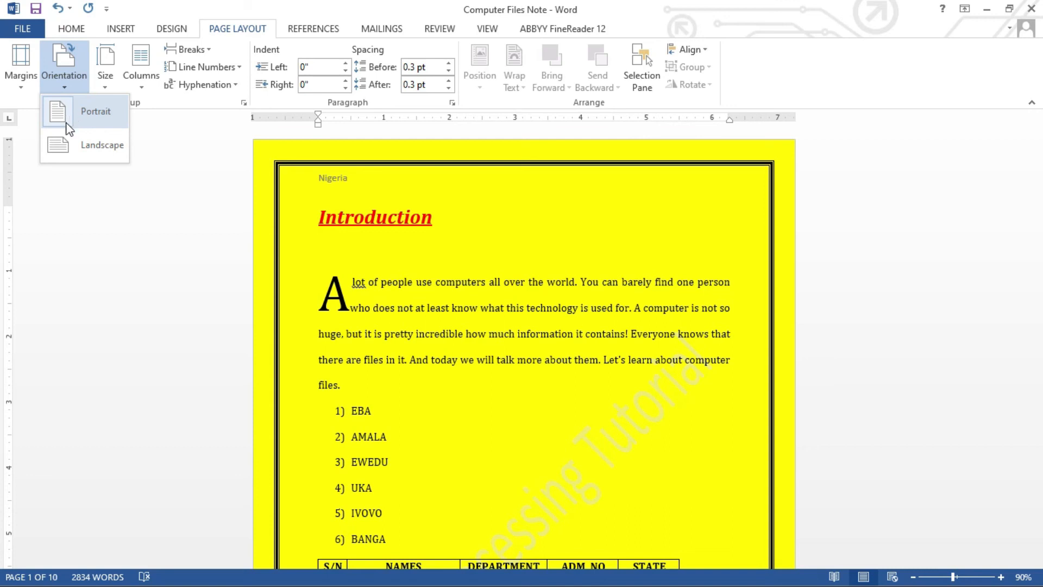
left_click(61, 146)
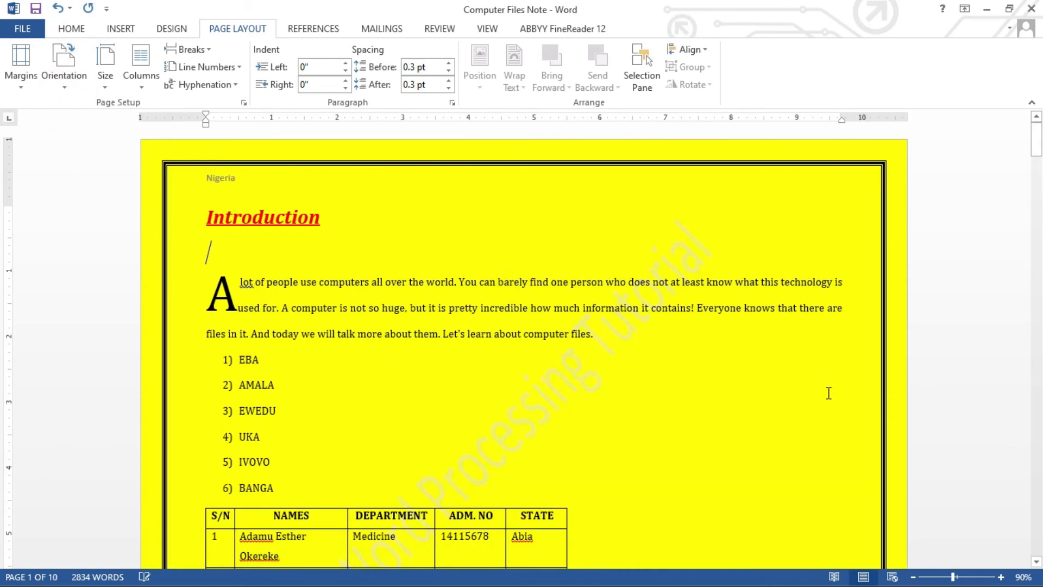
left_click(913, 577)
left_click(913, 577)
left_click(914, 576)
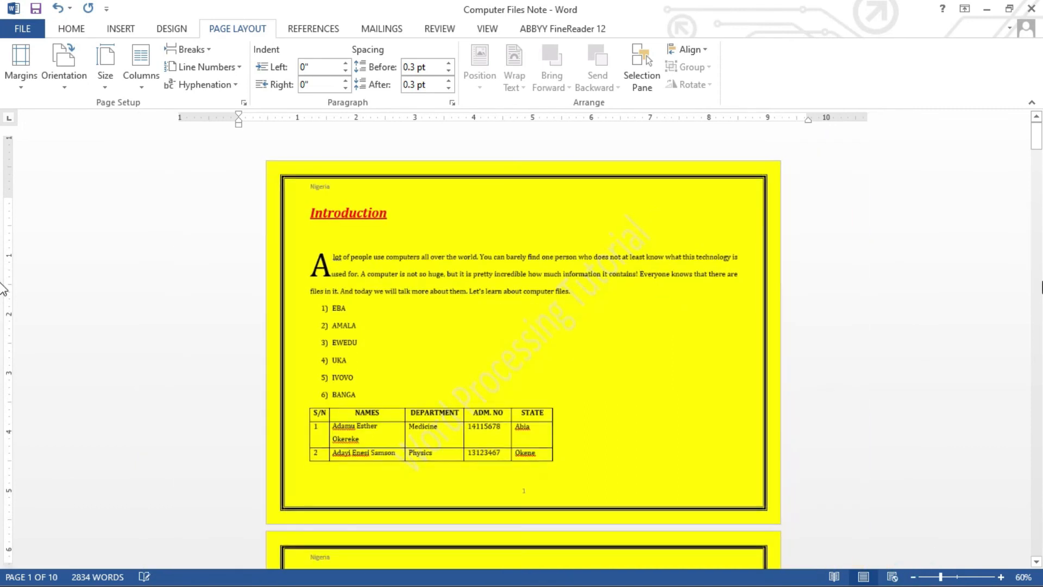
left_click(1040, 135)
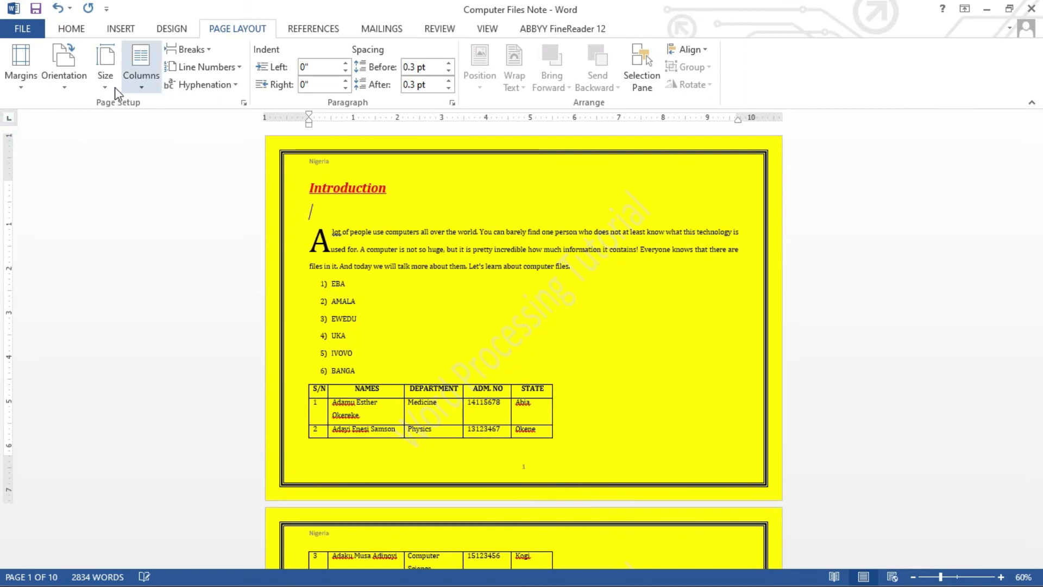
left_click(65, 81)
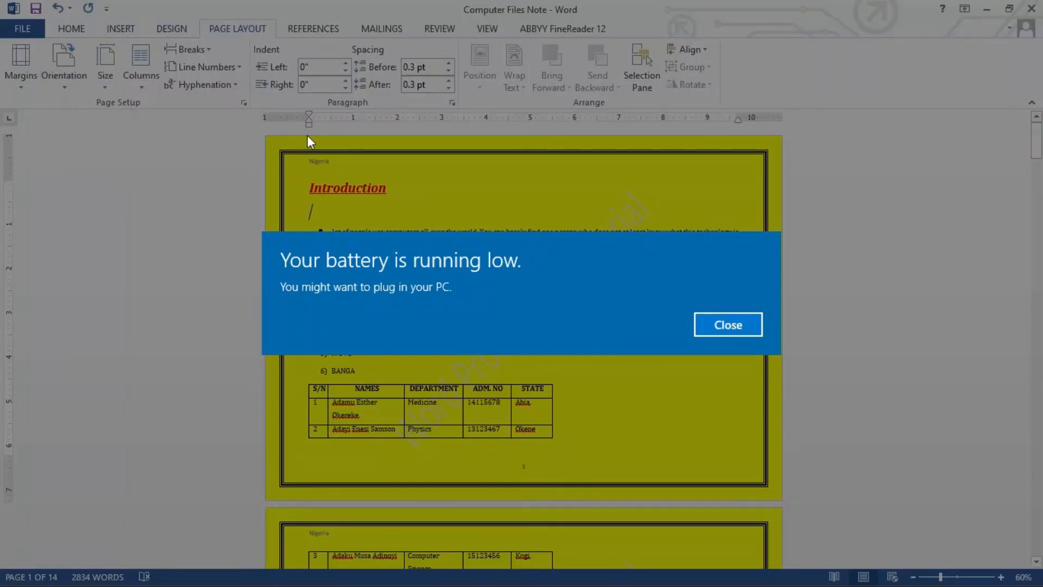
left_click(709, 320)
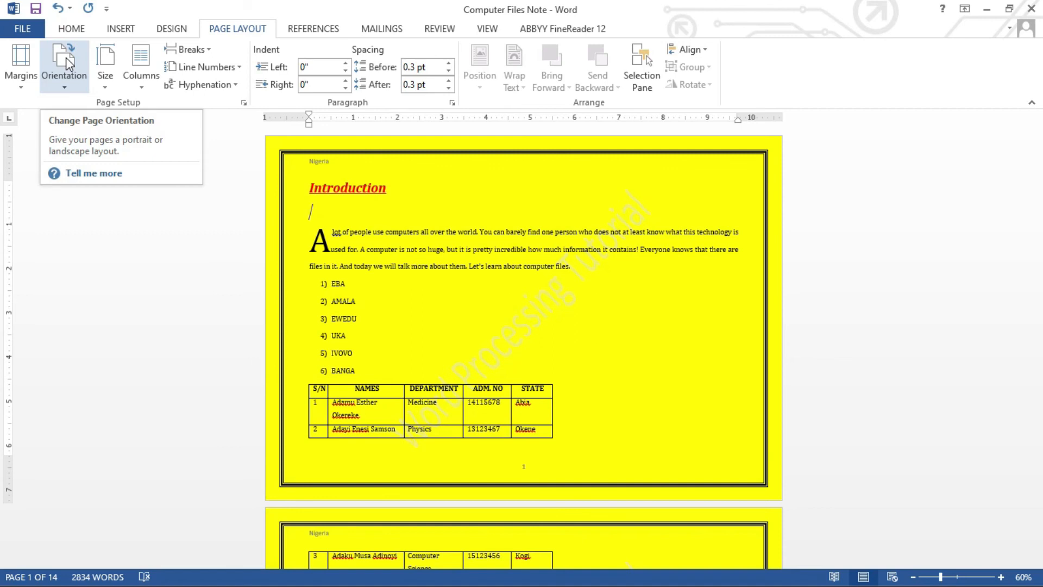
left_click(66, 90)
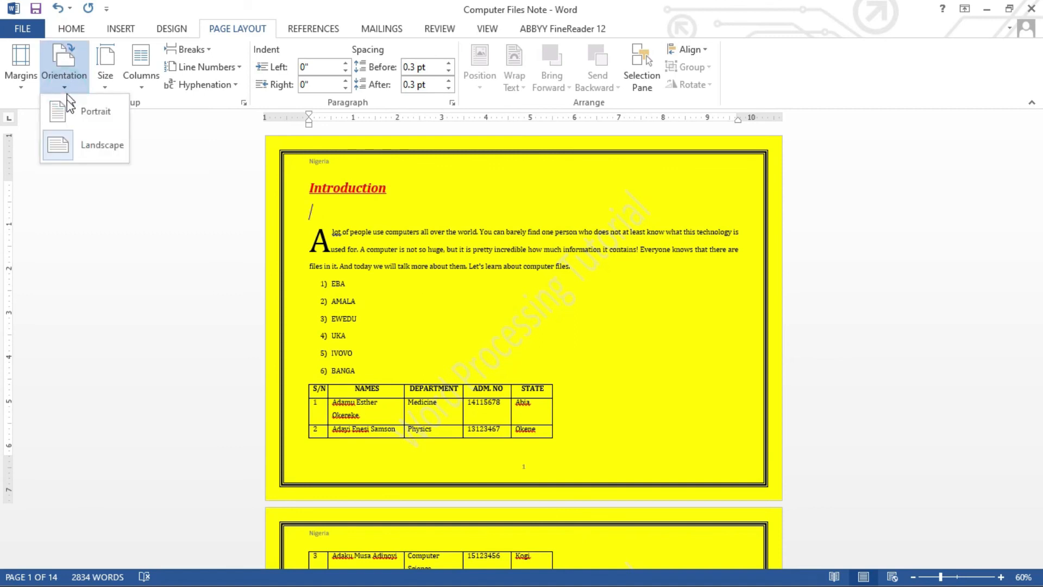
left_click(67, 112)
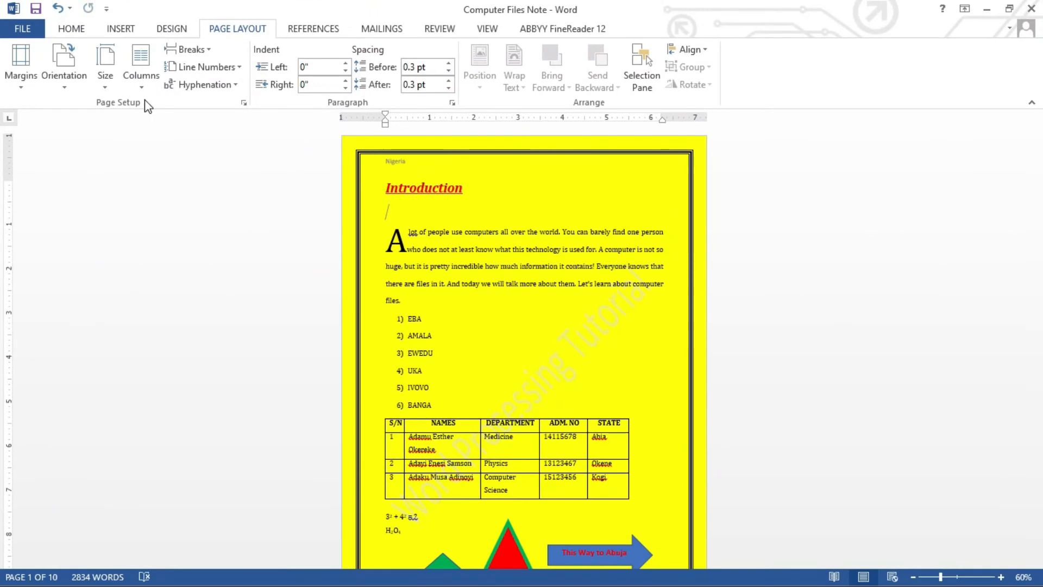
left_click(106, 87)
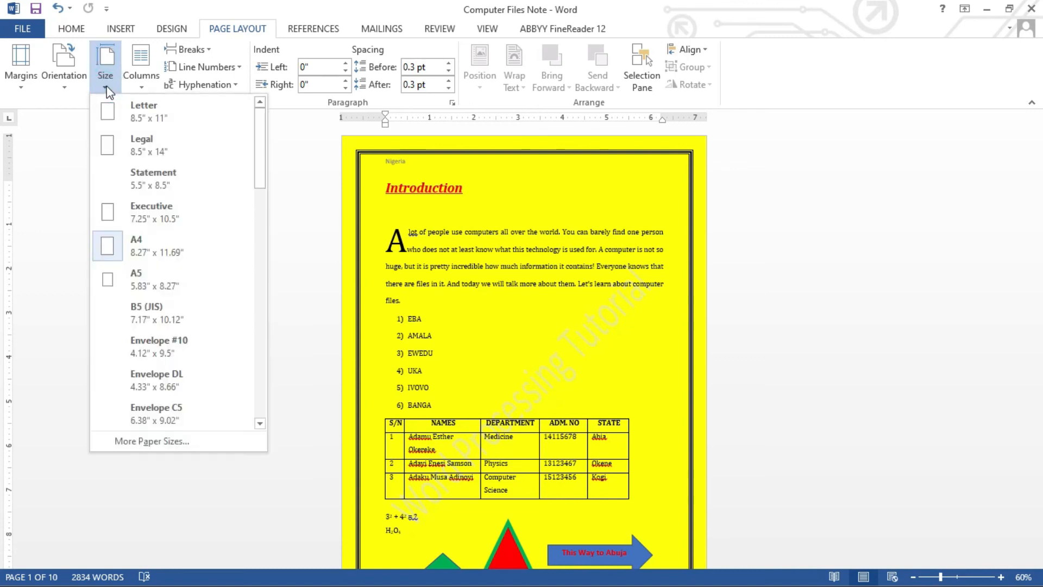
left_click(164, 244)
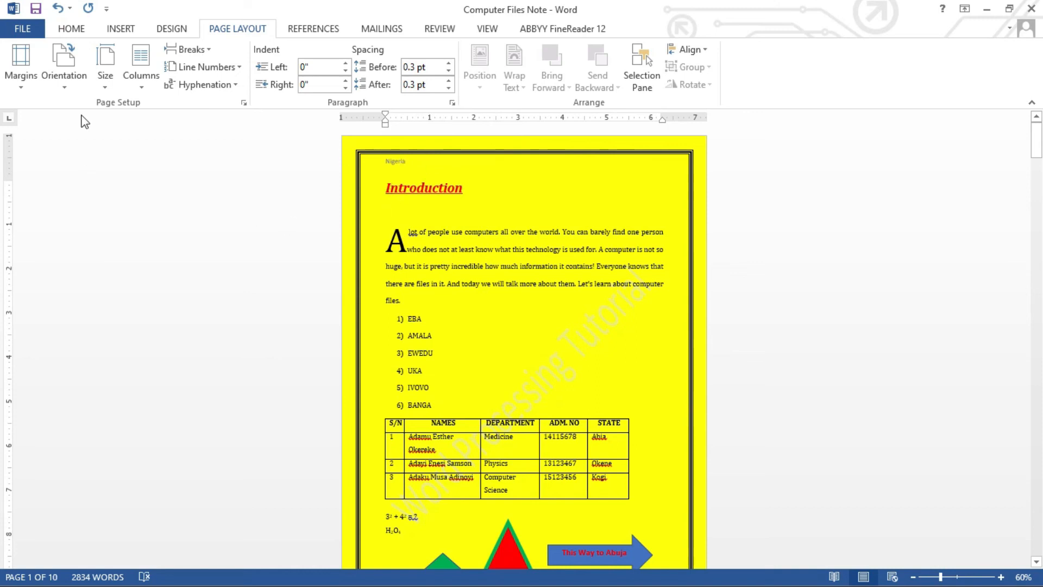
left_click(107, 84)
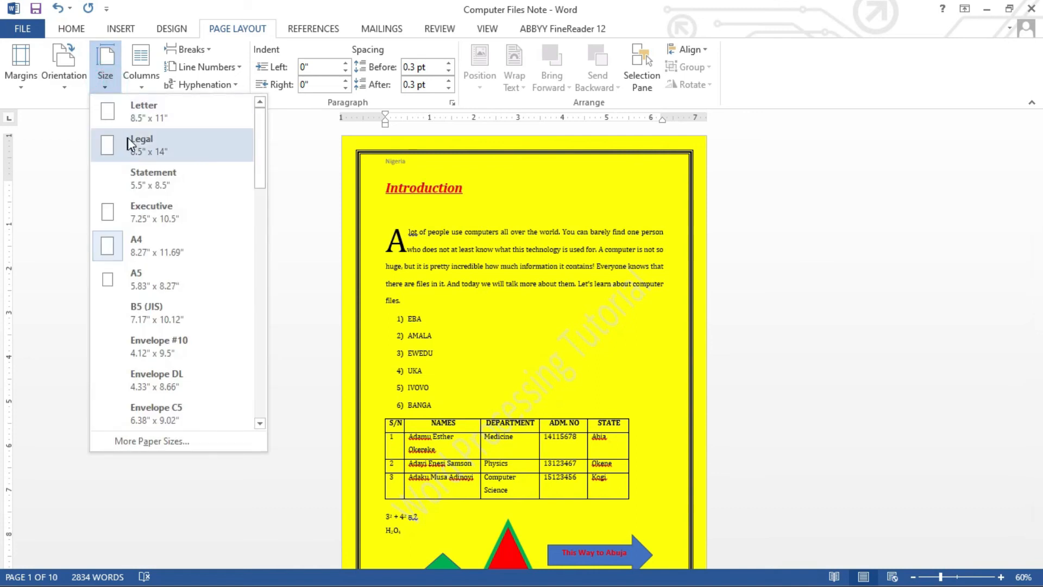
left_click(147, 112)
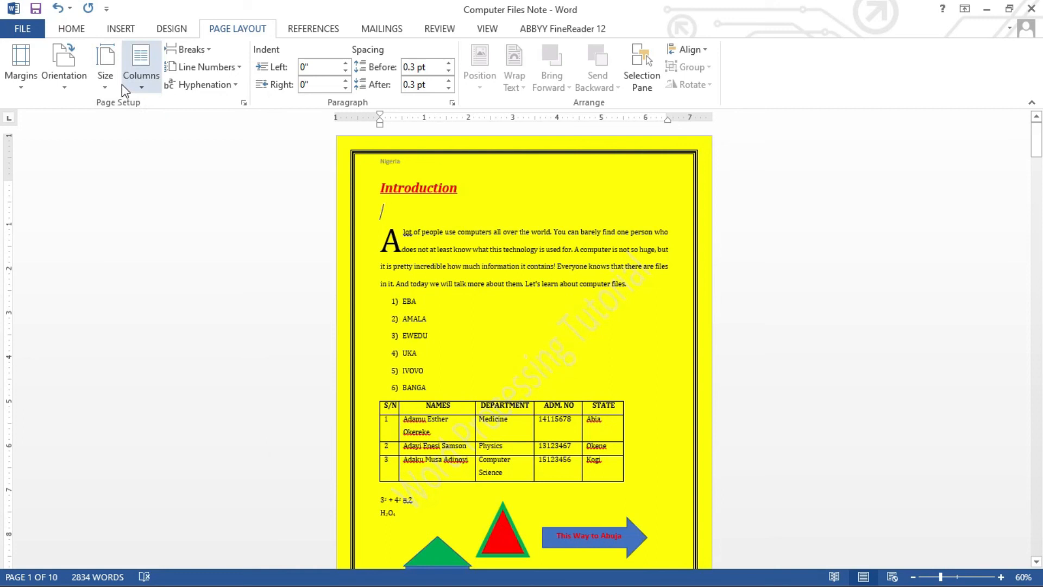
left_click(106, 81)
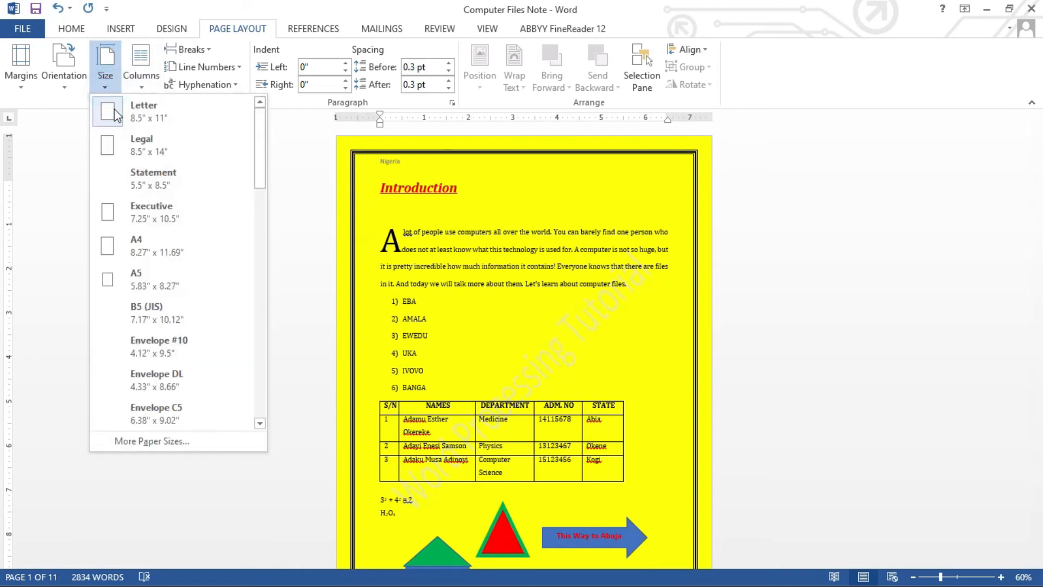
left_click(127, 143)
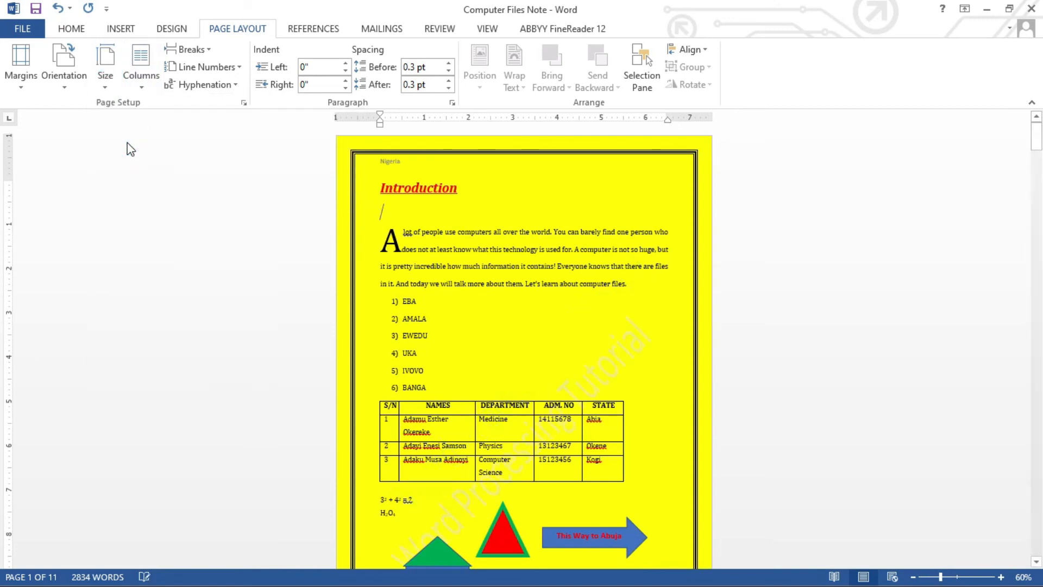
left_click(106, 82)
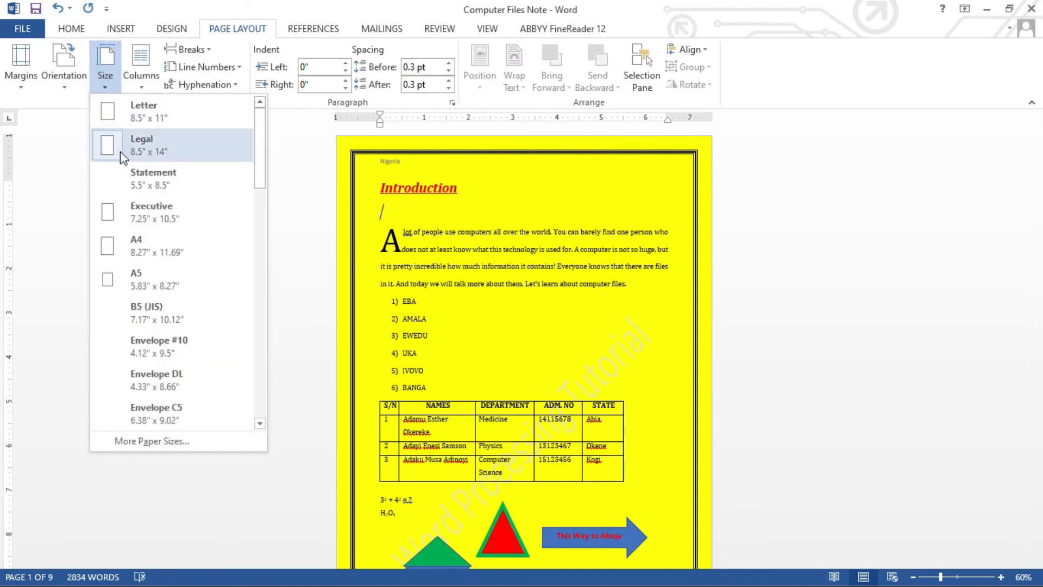
left_click(137, 250)
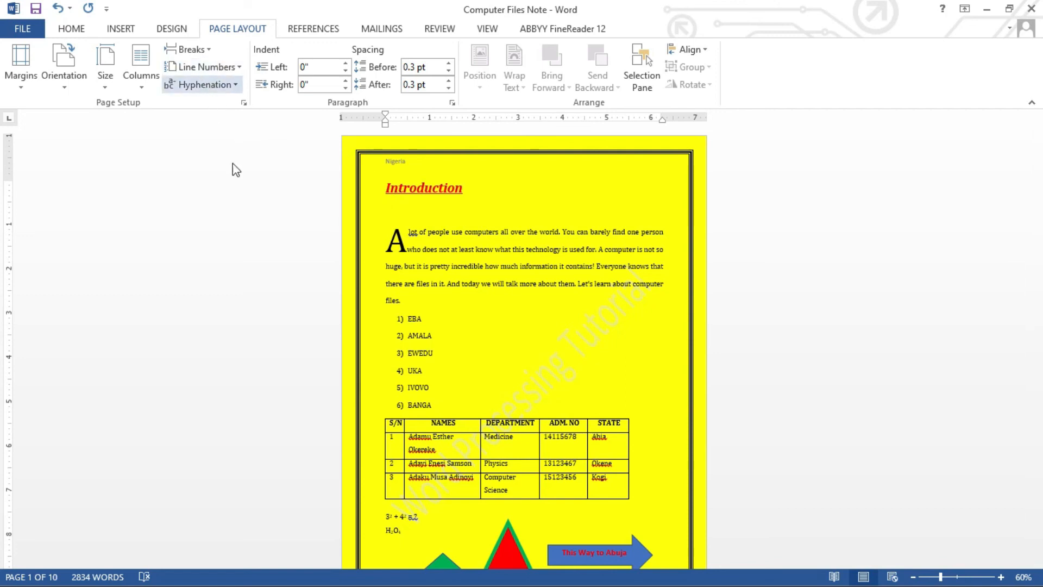
left_click(242, 67)
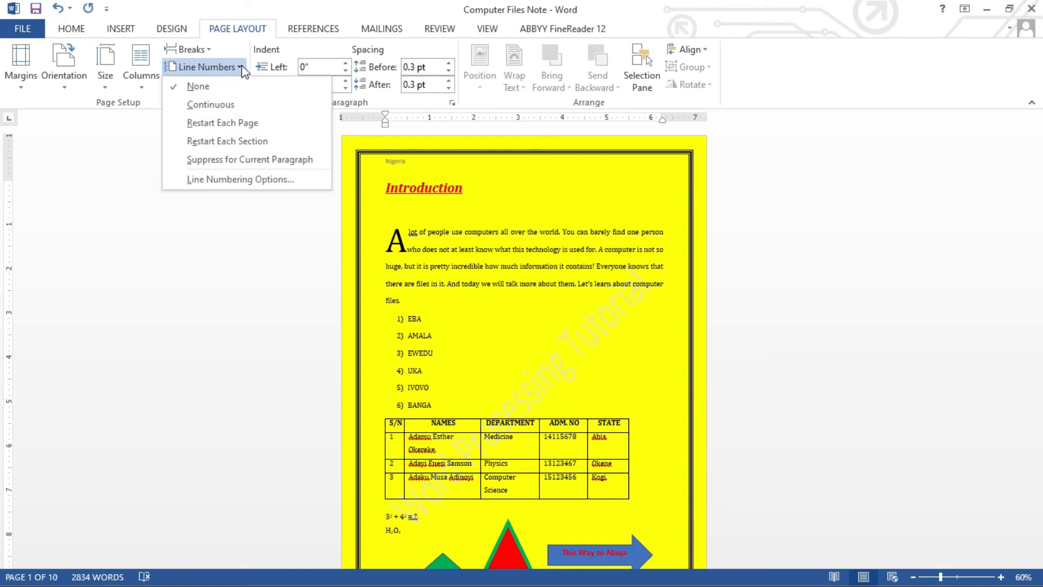
left_click(241, 67)
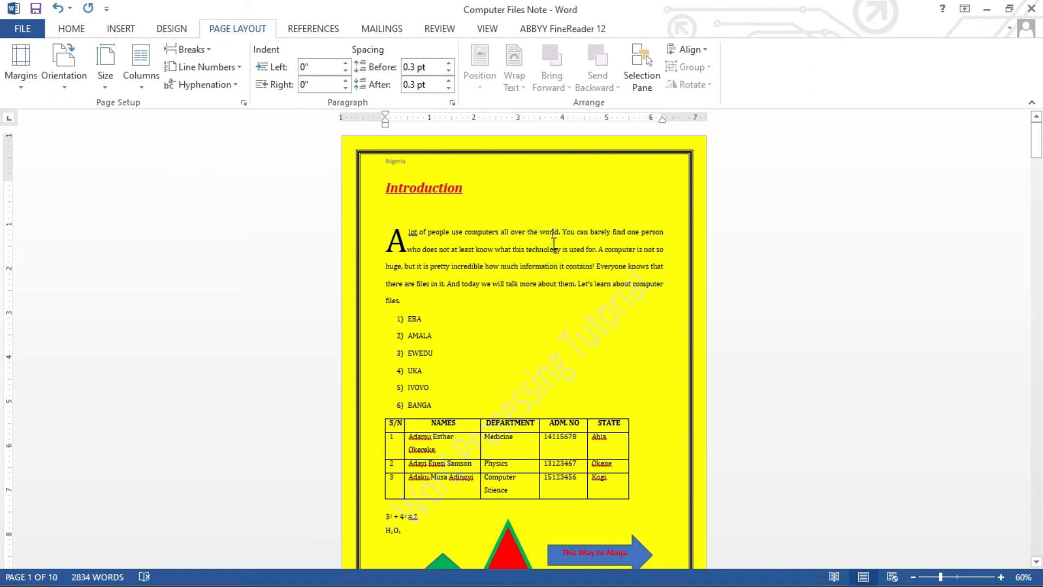
left_click(565, 208)
left_click(1037, 136)
Review page 1's content and put the insertion point in page 2's first paragraph.
left_click_drag(1038, 136, 1036, 174)
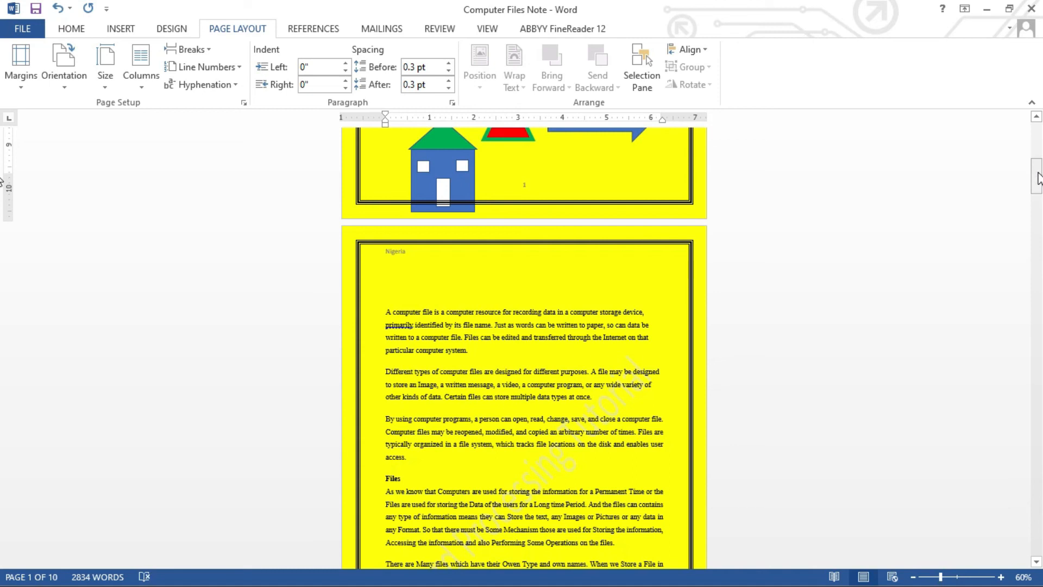
left_click_drag(1038, 178, 1038, 197)
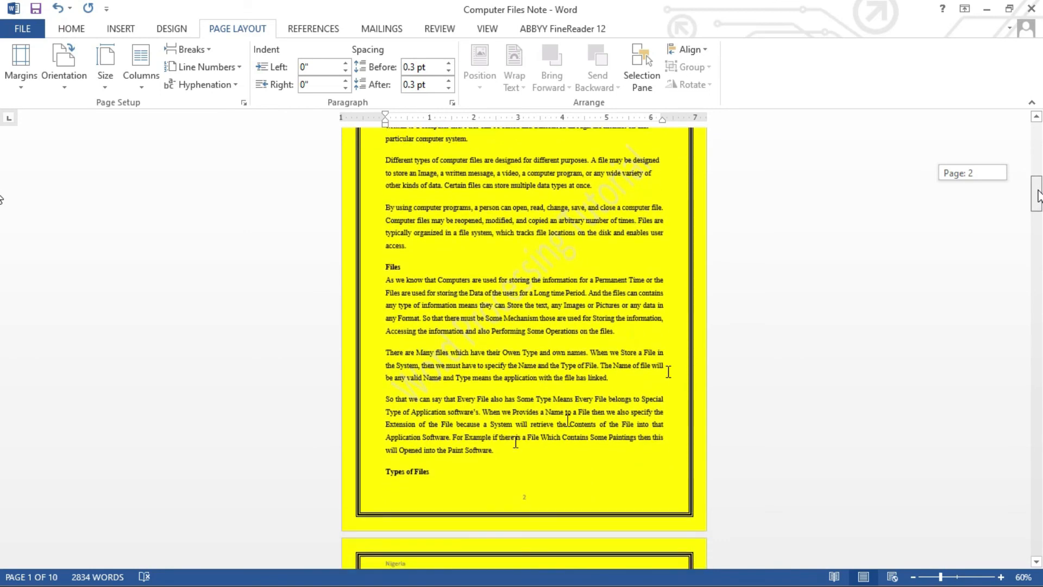
left_click_drag(1038, 200, 982, 174)
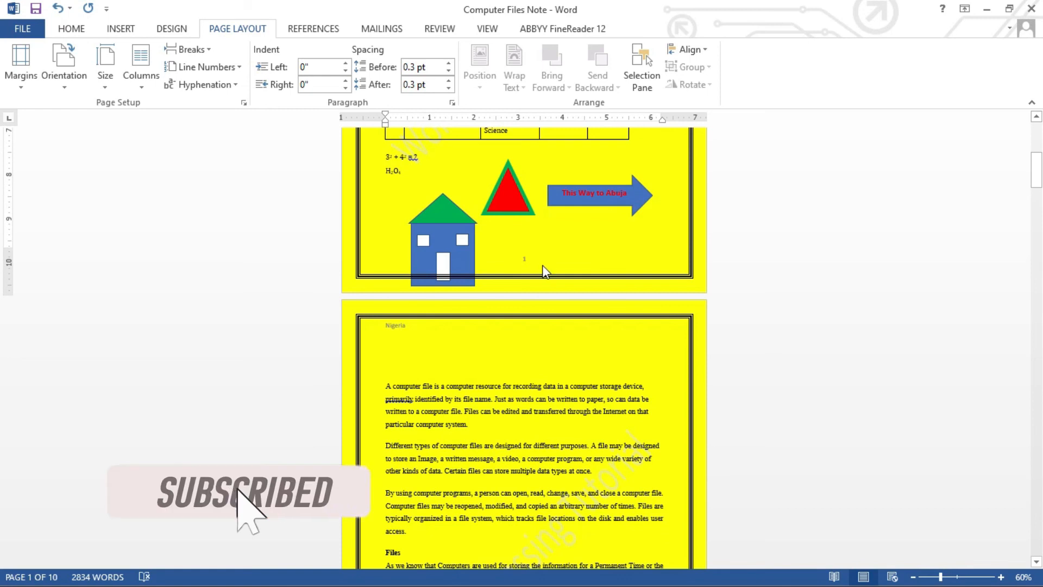
left_click(1038, 173)
left_click_drag(1037, 173, 1039, 202)
left_click(956, 577)
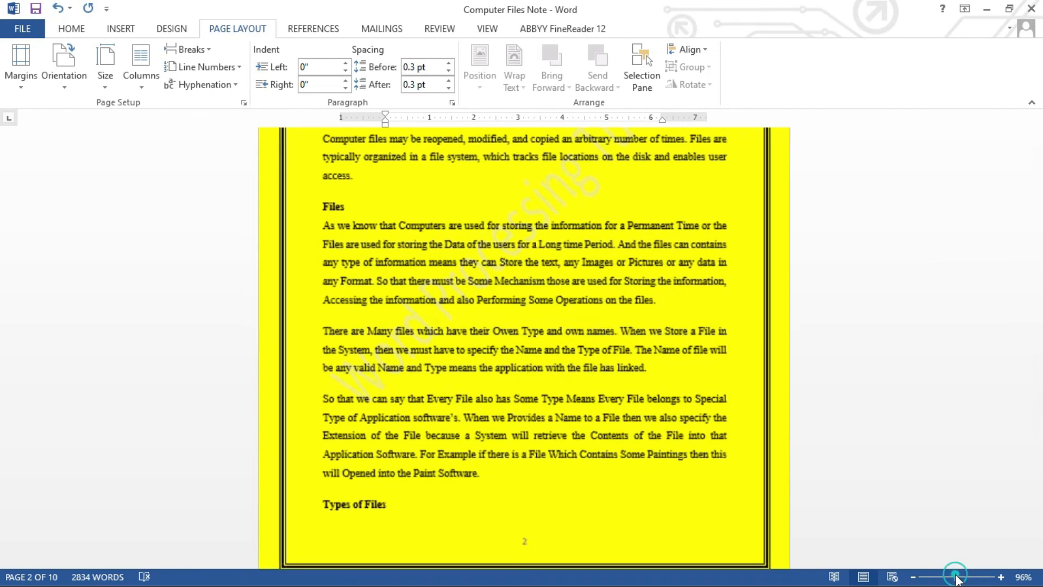
mouse_move(1037, 194)
left_mouse_down()
mouse_move(1036, 163)
mouse_move(1039, 255)
mouse_move(1038, 134)
mouse_move(1039, 185)
left_mouse_up()
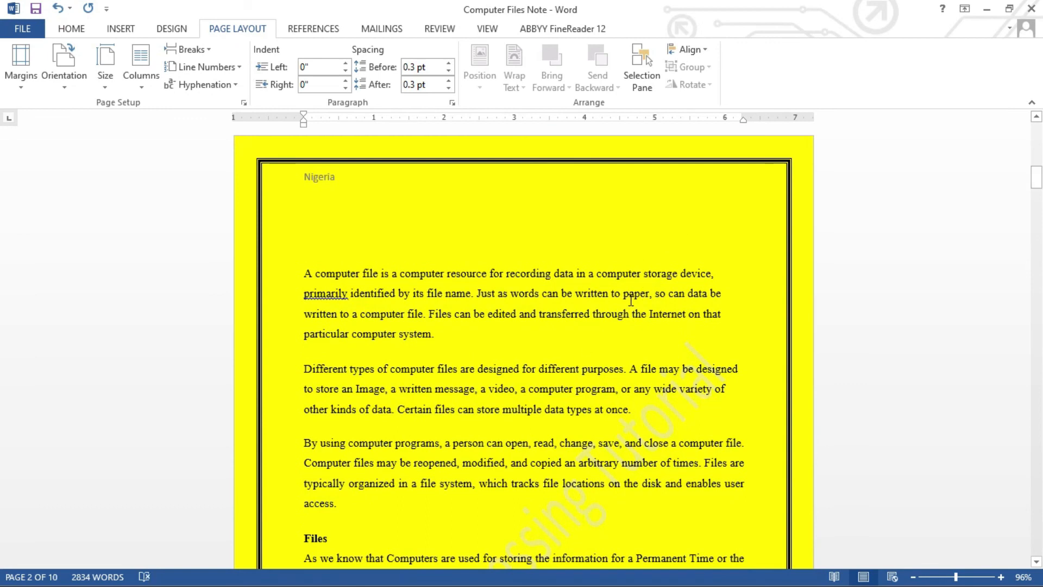
left_click(649, 279)
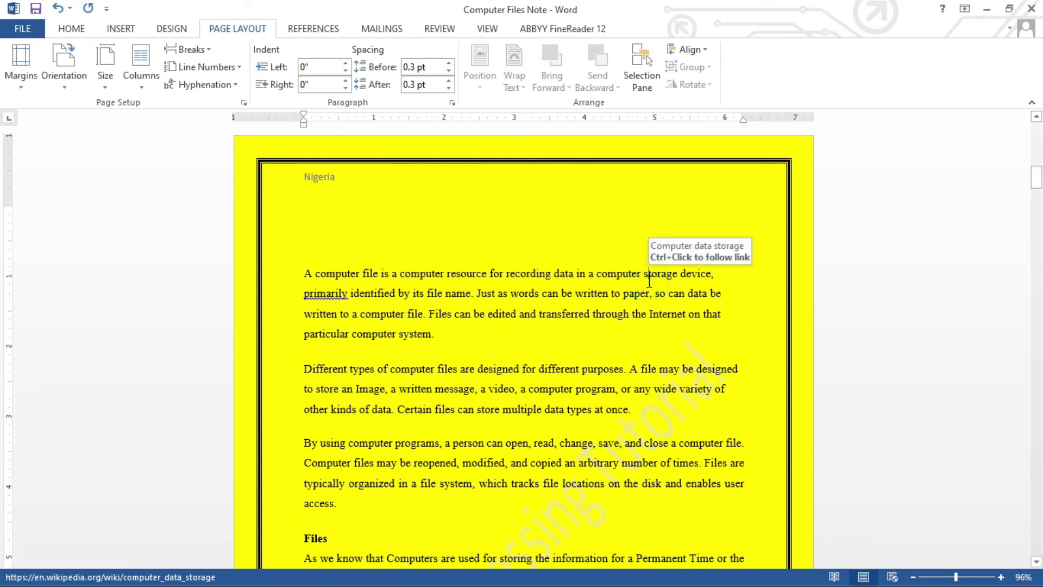
left_click(913, 576)
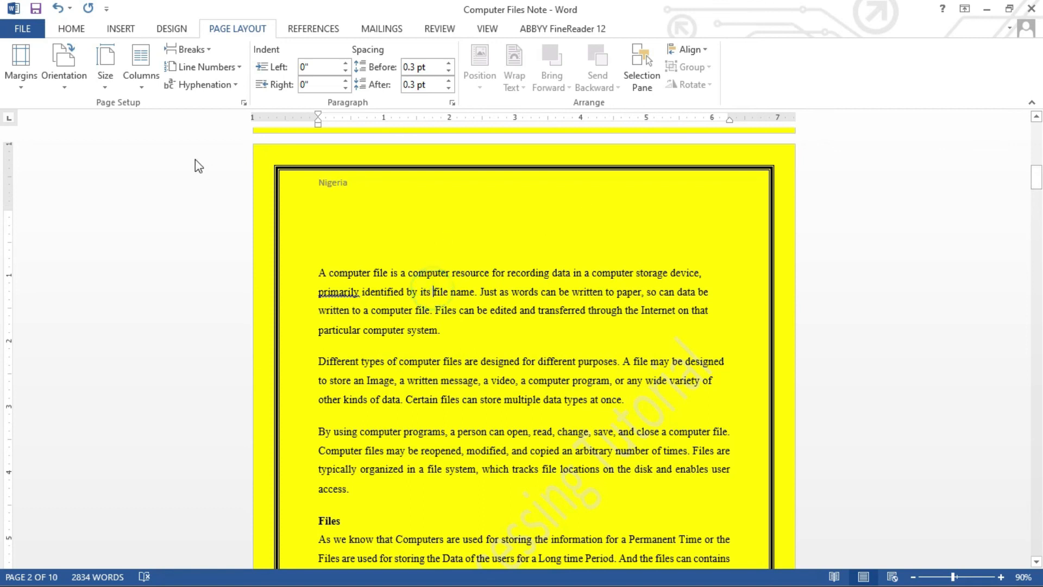
Try Landscape orientation, then set the pages back to Portrait.
left_click(76, 95)
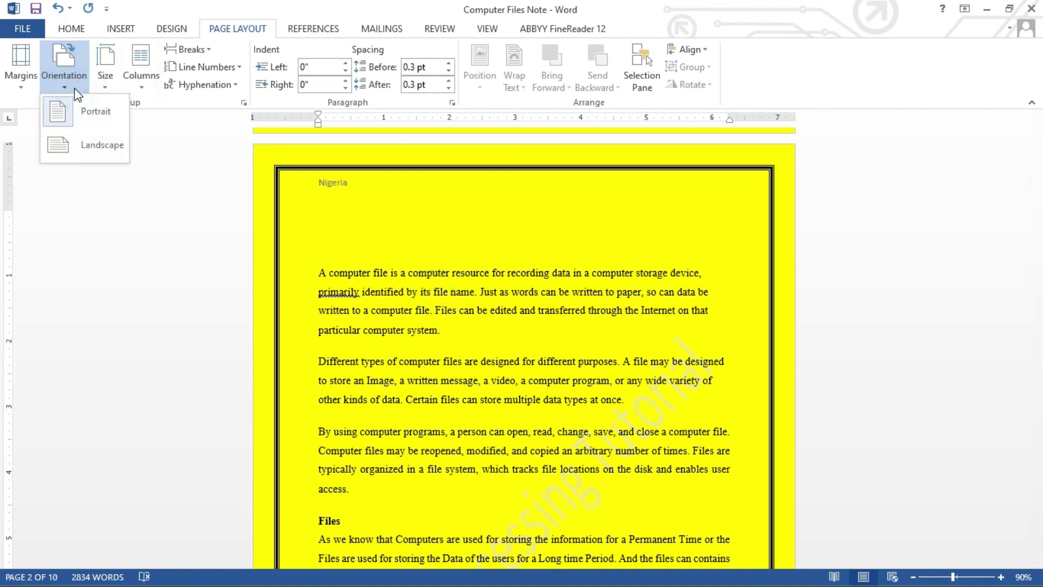
left_click(83, 139)
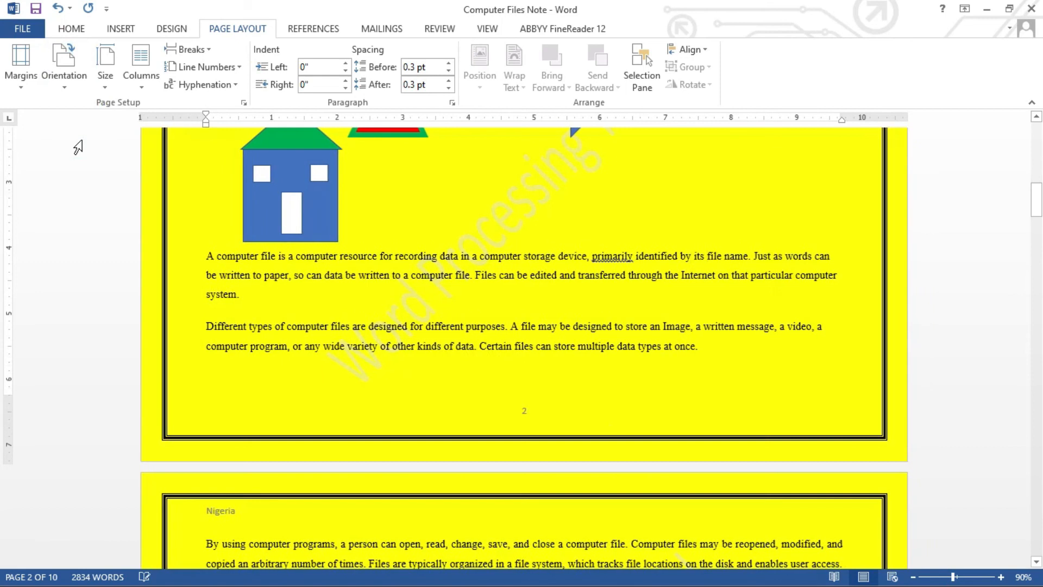
left_click(64, 87)
left_click(73, 116)
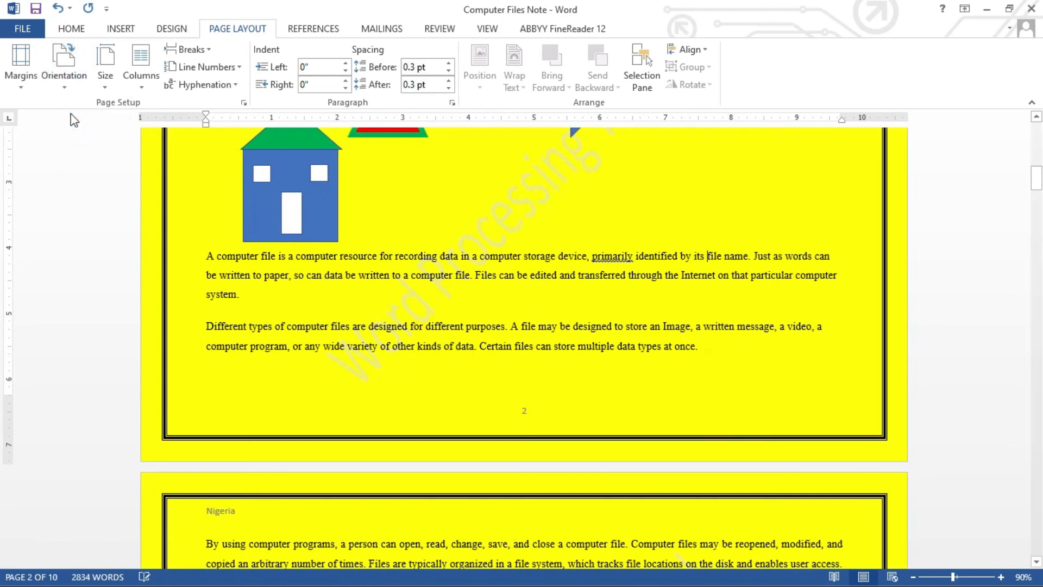
Place the insertion point beside the house drawing at the end of page 1 and open Breaks.
left_click_drag(1036, 187, 3, 196)
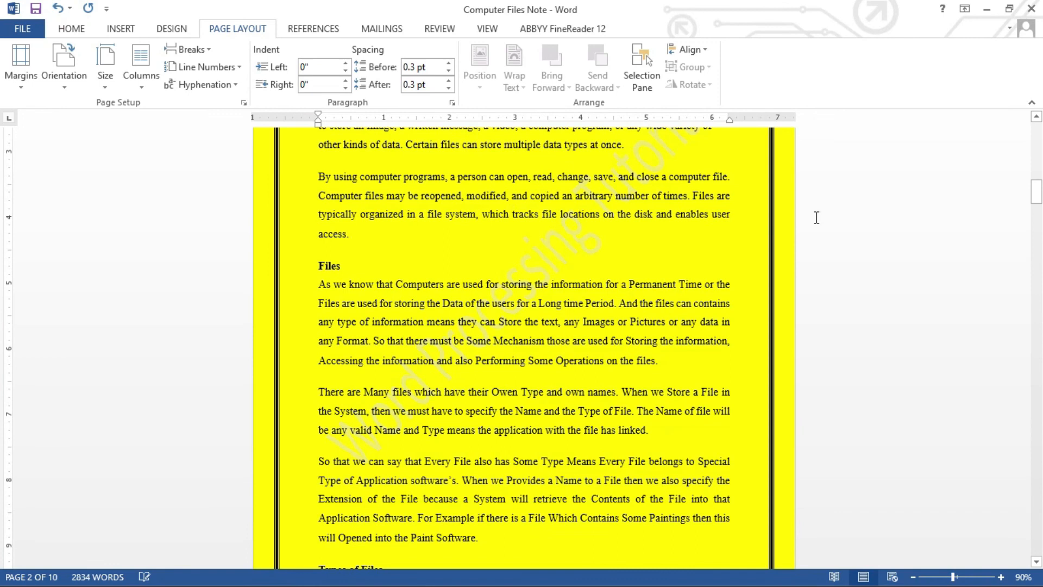
left_click_drag(1038, 192, 1038, 180)
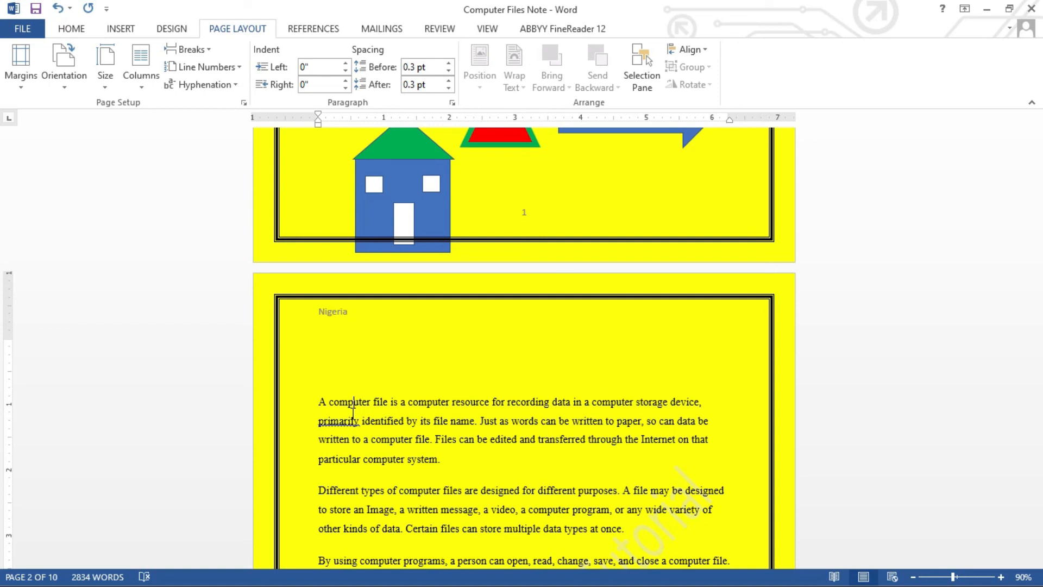
left_click(912, 577)
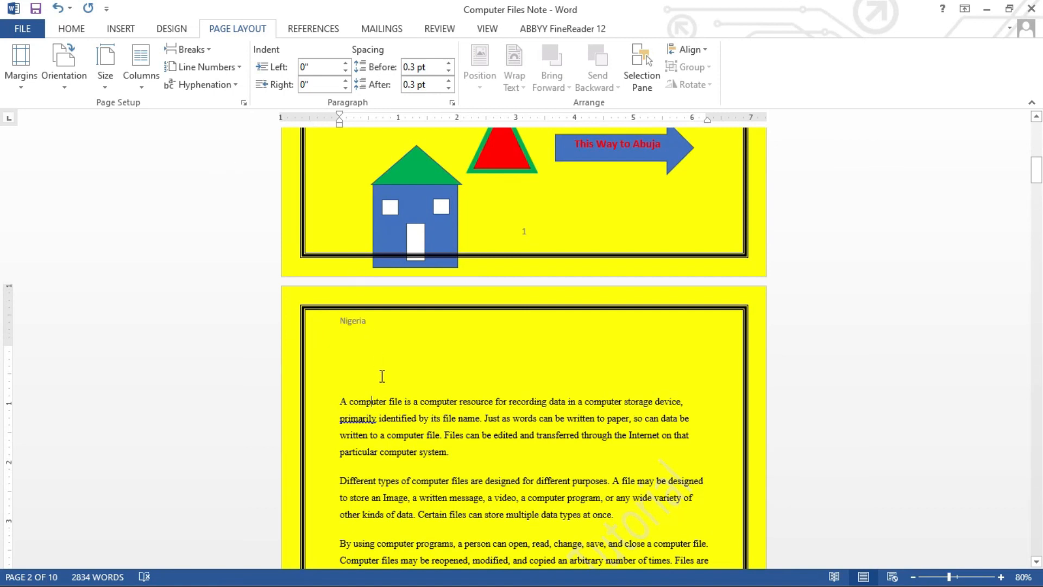
left_click(687, 189)
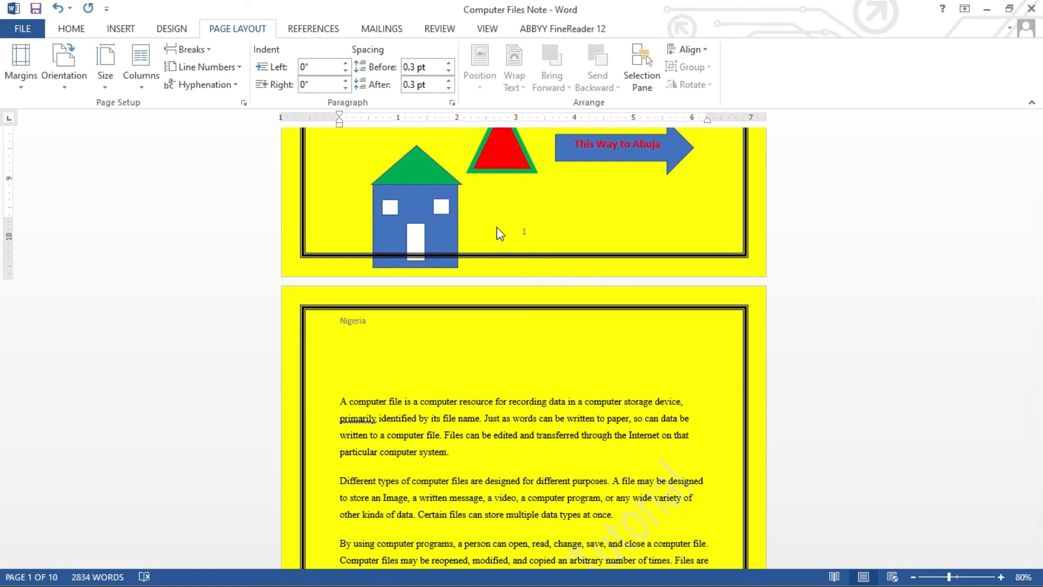
left_click(346, 196)
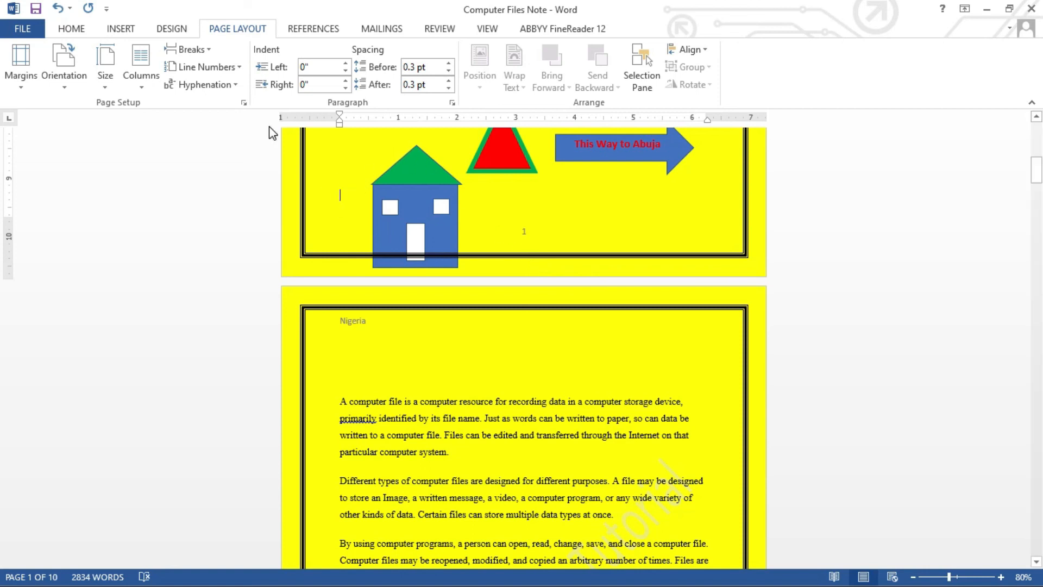
left_click(212, 50)
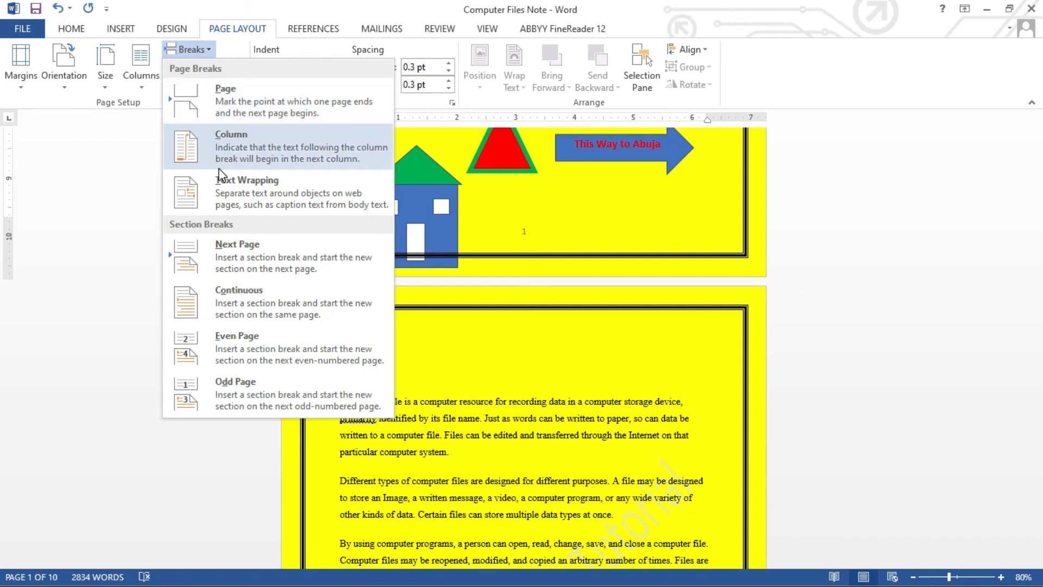
Add a Next Page break after page 1, move the windows and door back onto the house, and delete the blank lines under Nigeria.
left_click(233, 258)
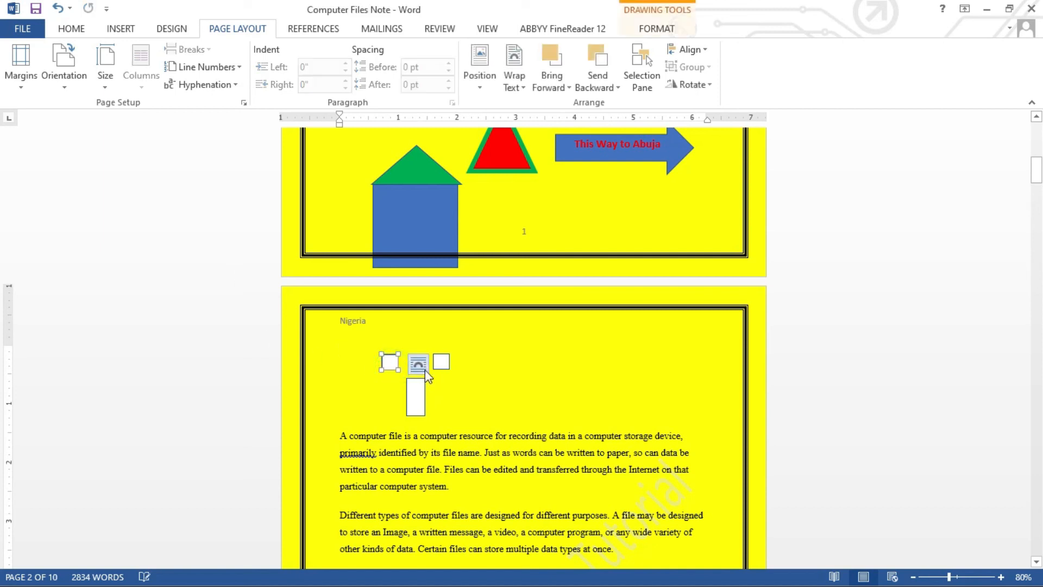
left_click(441, 361, "shift")
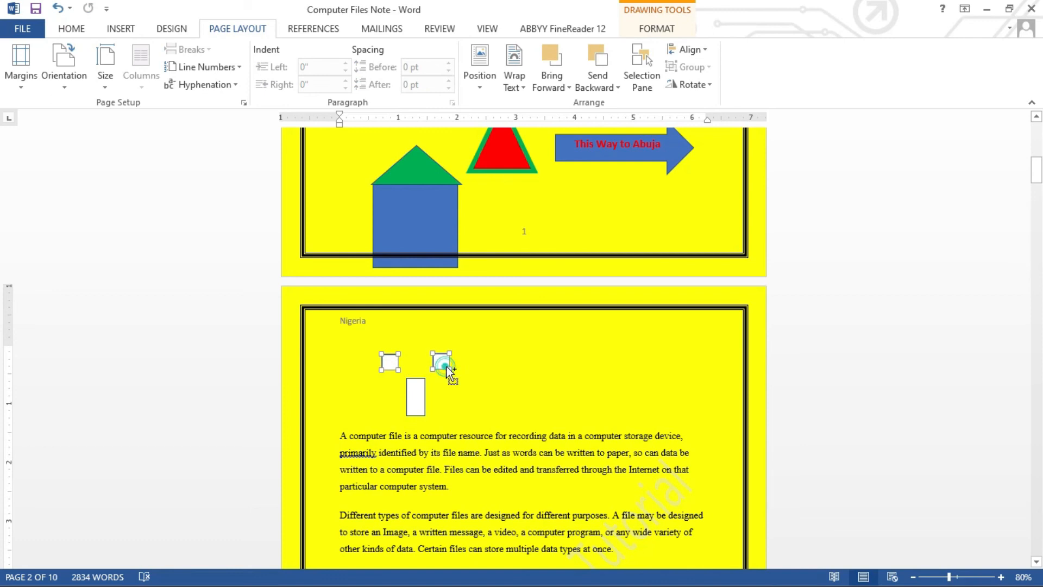
left_click(416, 382, "shift")
left_click_drag(417, 382, 413, 220)
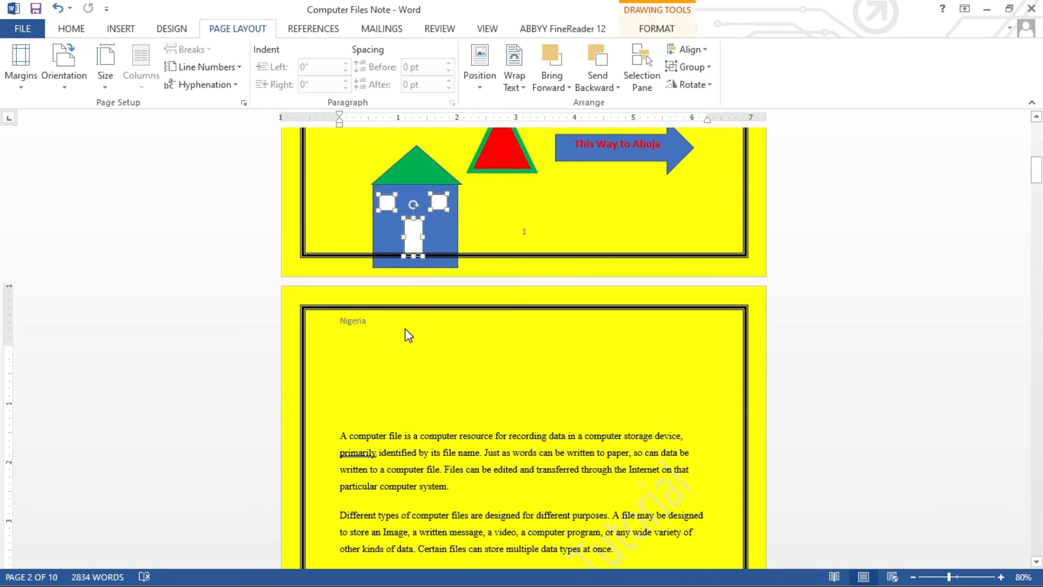
left_click(346, 369)
key("Delete")
key("Delete")
key("Delete")
key("Delete")
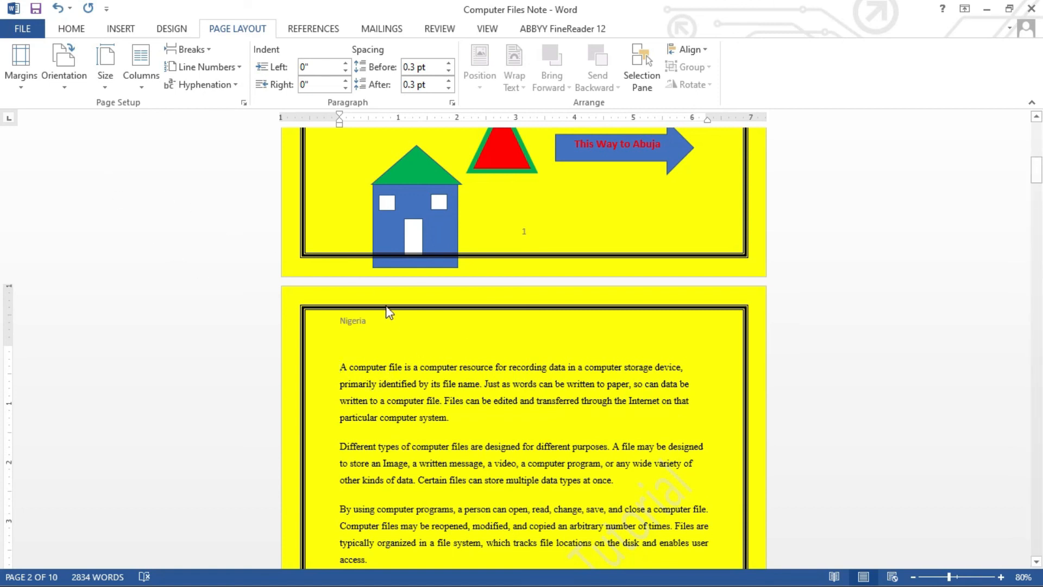
Switch the new page 2 section to Landscape orientation.
left_click(65, 89)
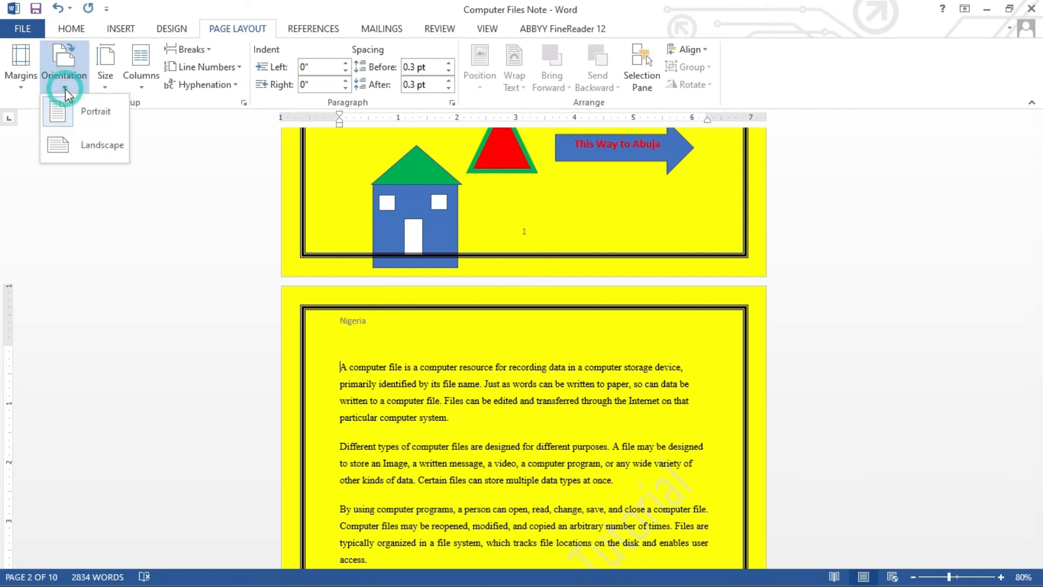
left_click(79, 144)
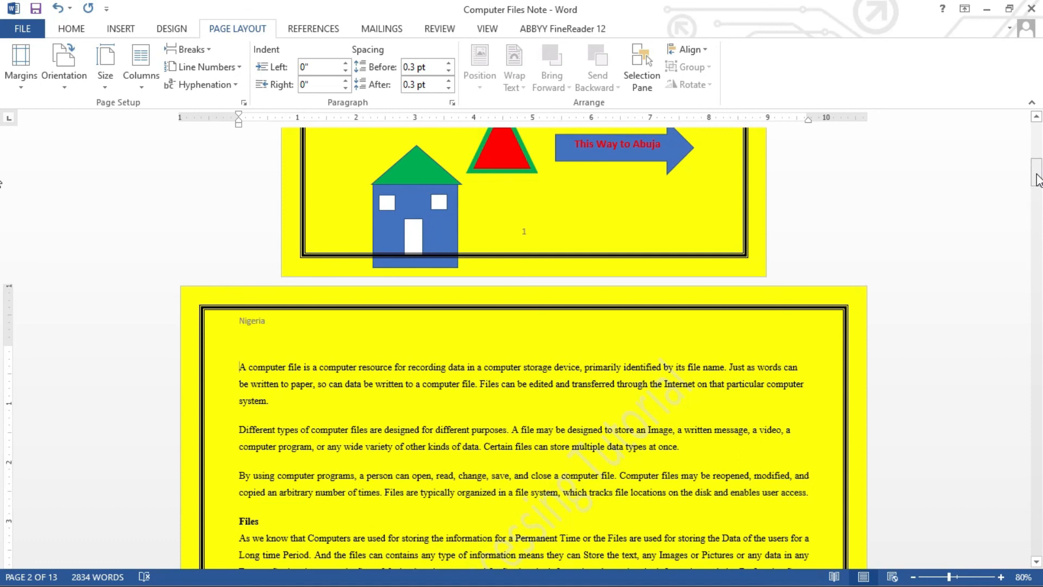
left_click_drag(1036, 179, 1038, 256)
left_click_drag(2, 252, 1, 206)
Place the insertion point at the end of page 2's text and open the Breaks list.
left_click_drag(1038, 205, 1038, 173)
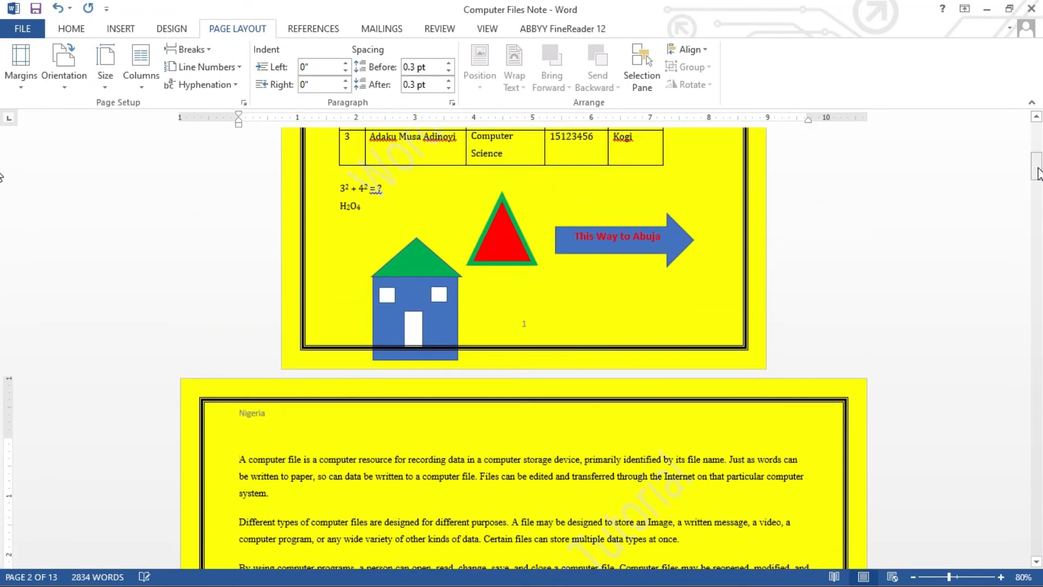
left_click_drag(1038, 182, 1039, 207)
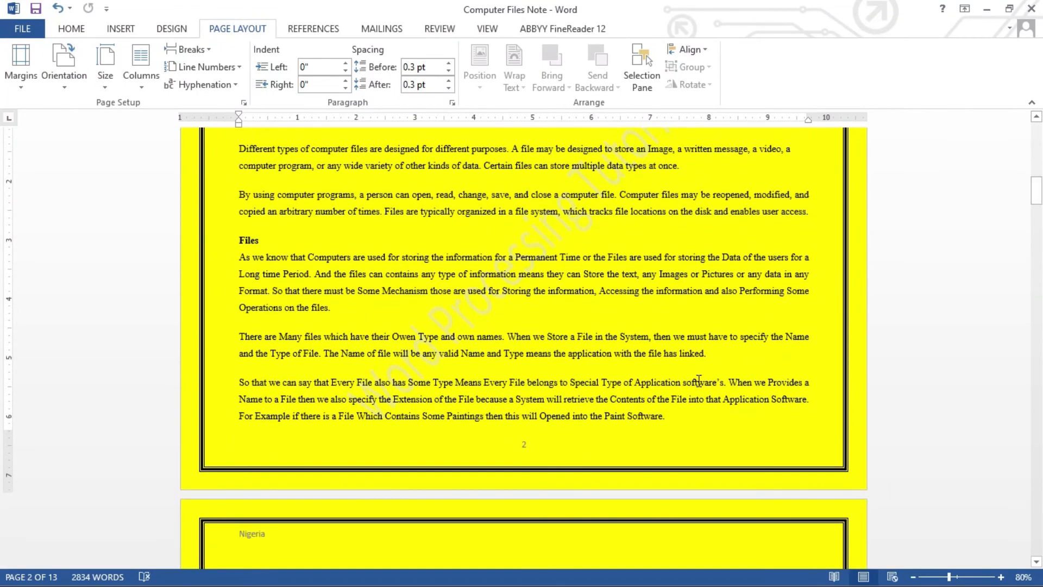
left_click(681, 417)
left_click(209, 50)
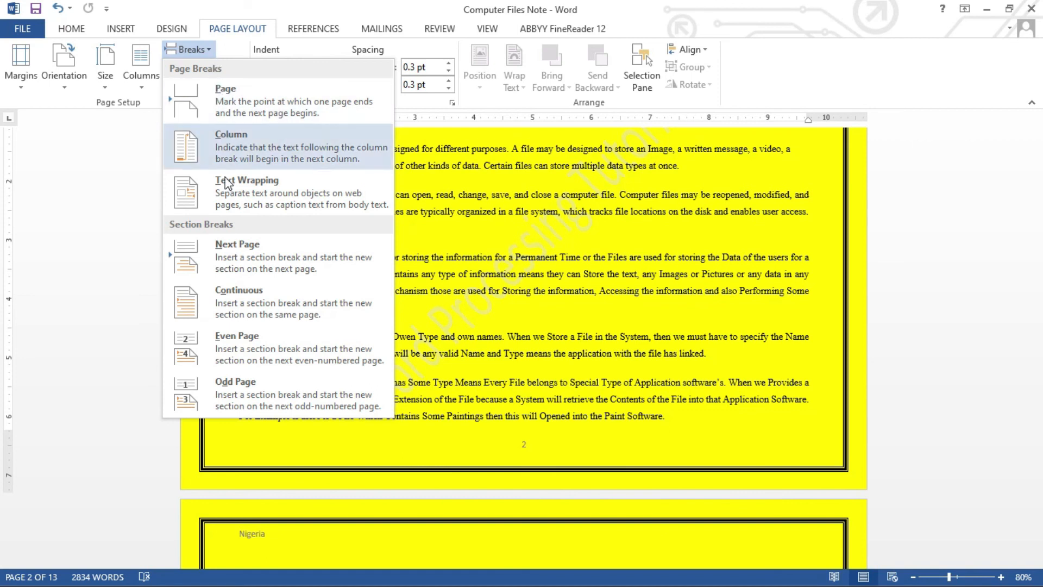
Insert a Next Page break after page 2 and delete the two blank lines above Types of Files.
left_click(236, 246)
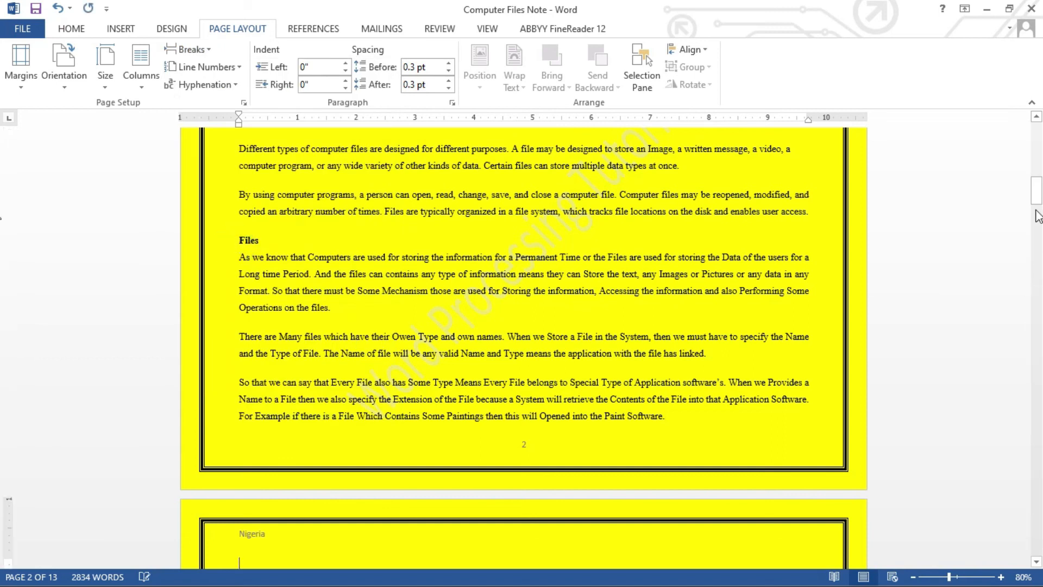
left_click_drag(1037, 205, 1039, 212)
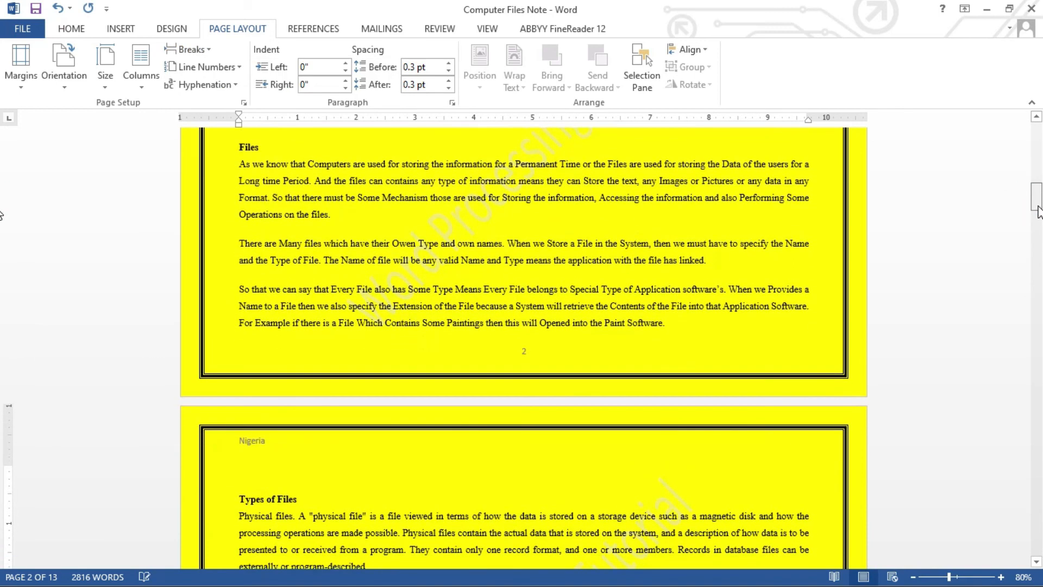
key("Delete")
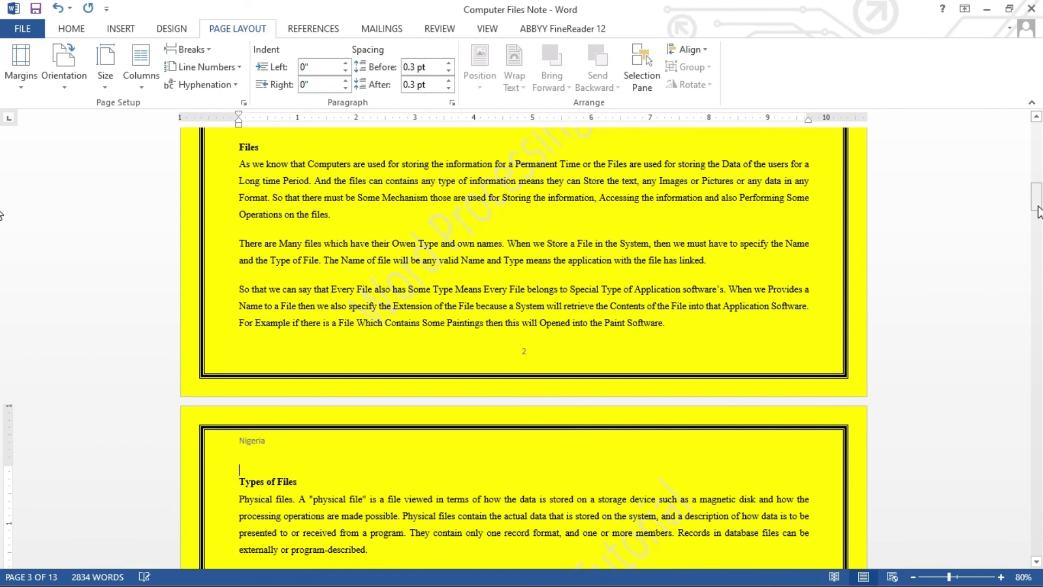
key("Delete")
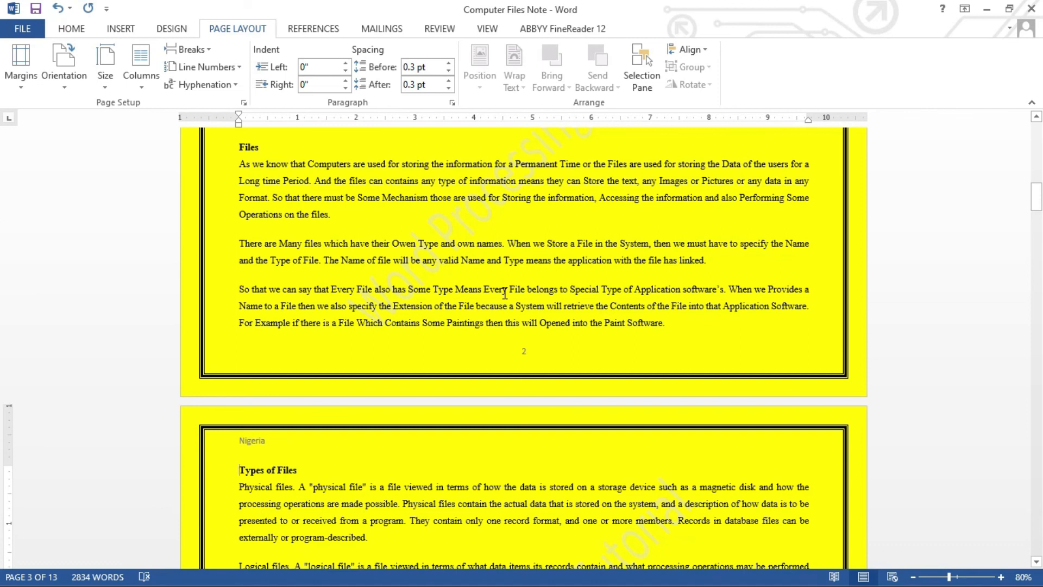
left_click(356, 482)
Set the Types of Files section to Portrait and zoom out to 50% to see three pages.
left_click(64, 79)
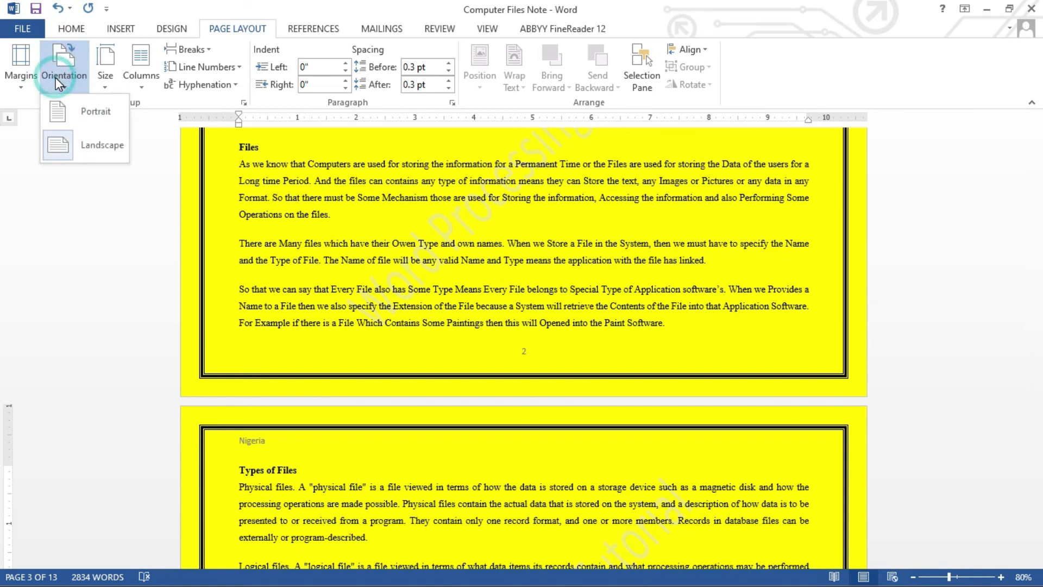
left_click(61, 112)
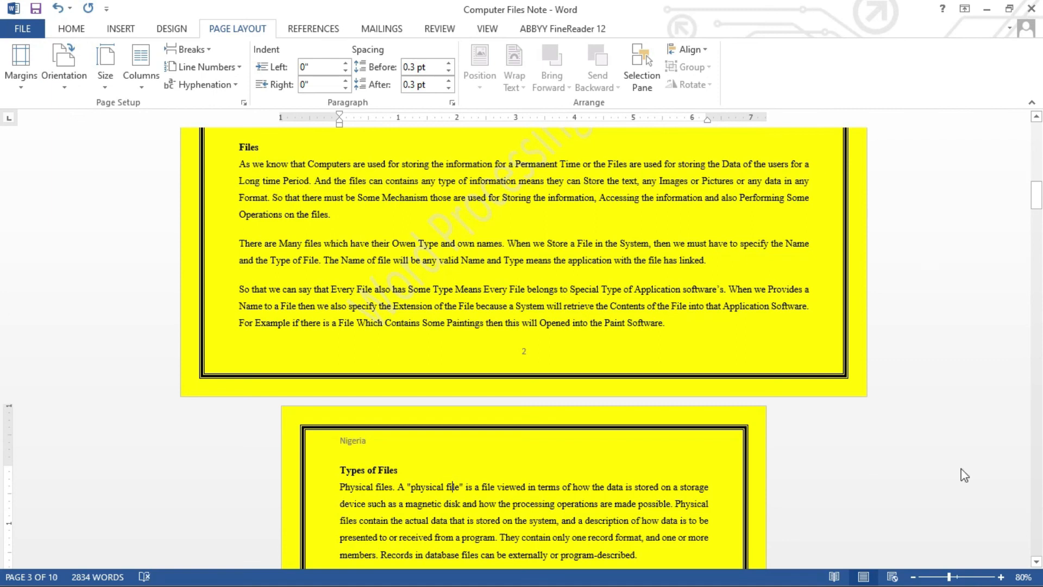
left_click(914, 576)
left_click(913, 577)
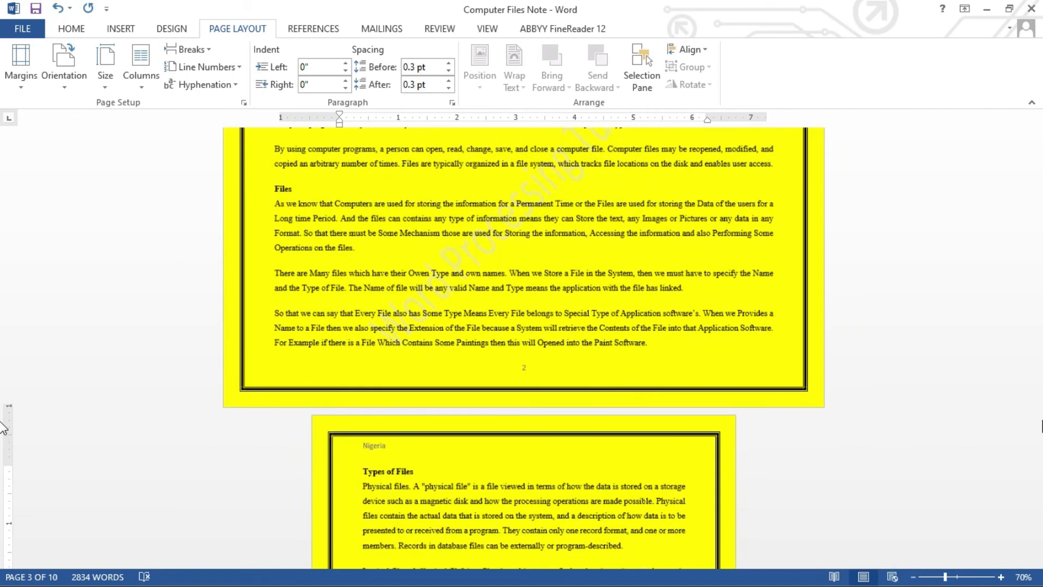
left_click_drag(1038, 196, 1037, 191)
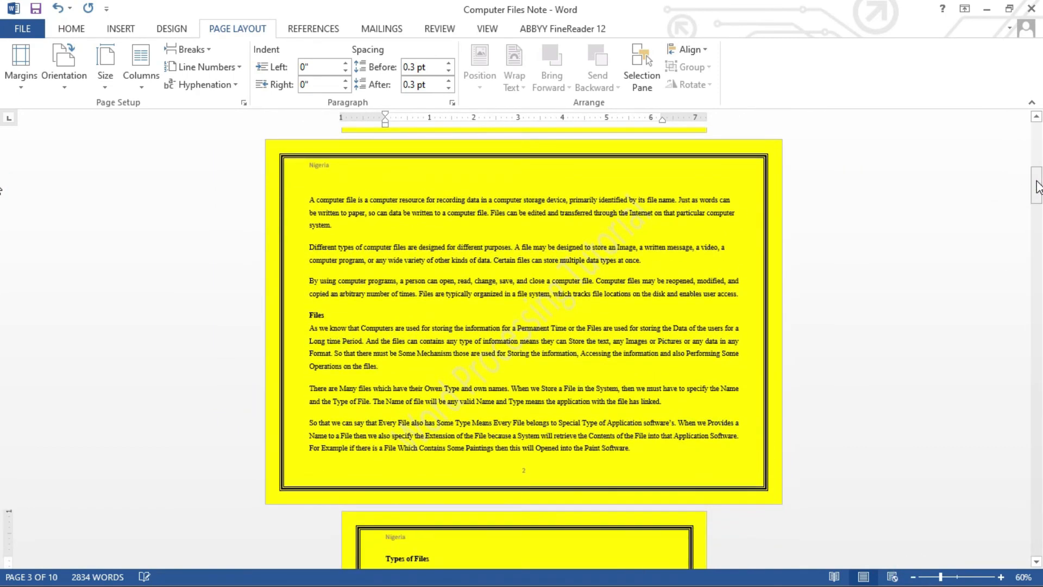
left_click(913, 576)
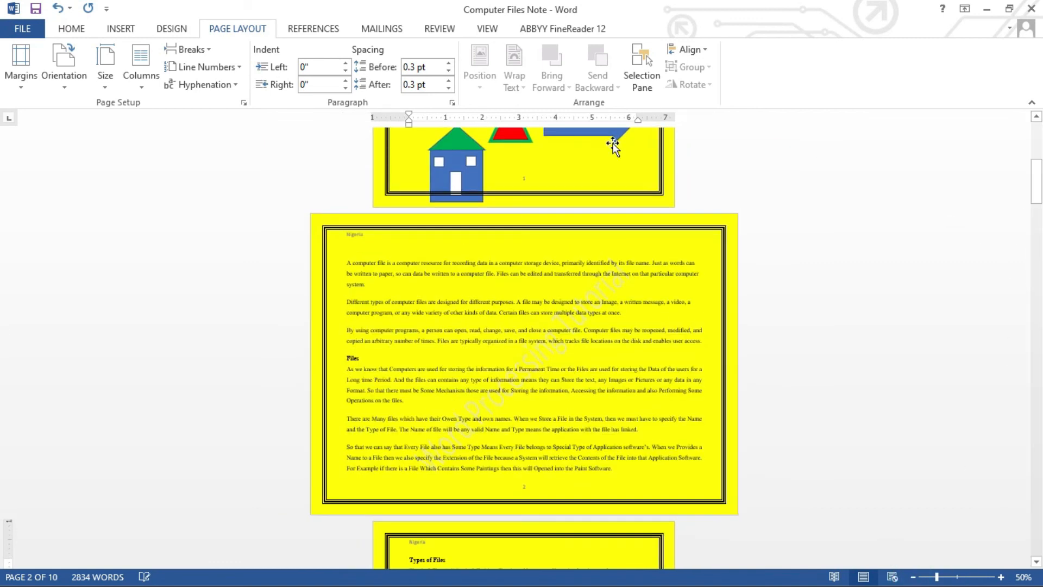
Check pages 1, 2 and 3 to confirm only page 2 is landscape.
left_click(593, 170)
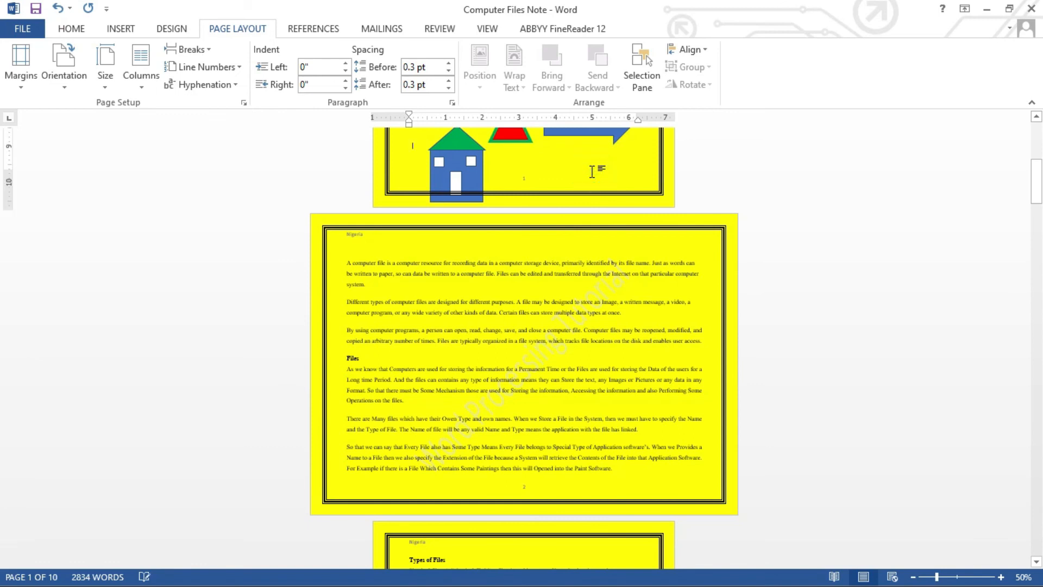
left_click(583, 250)
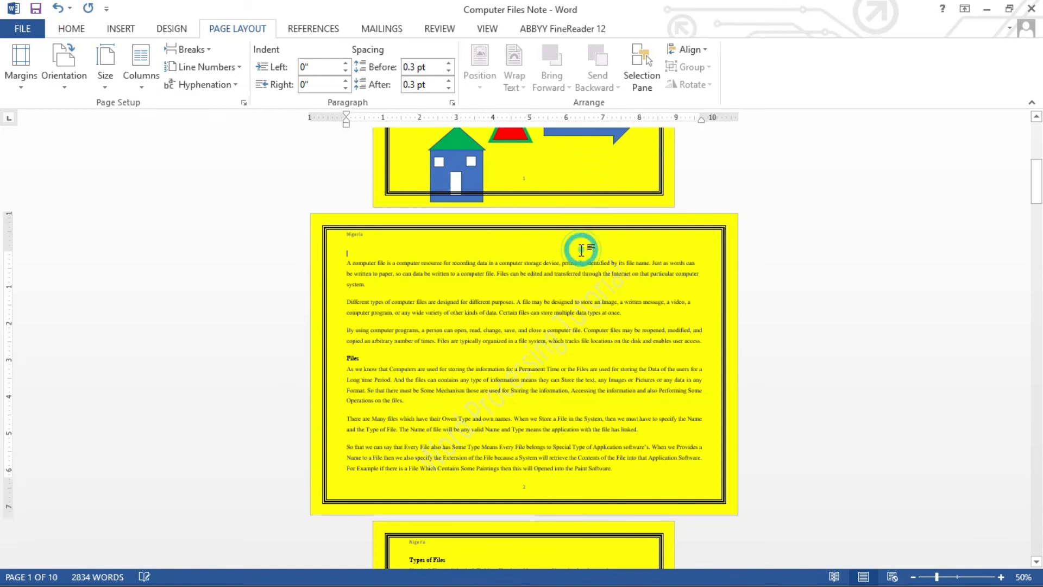
left_click(584, 531)
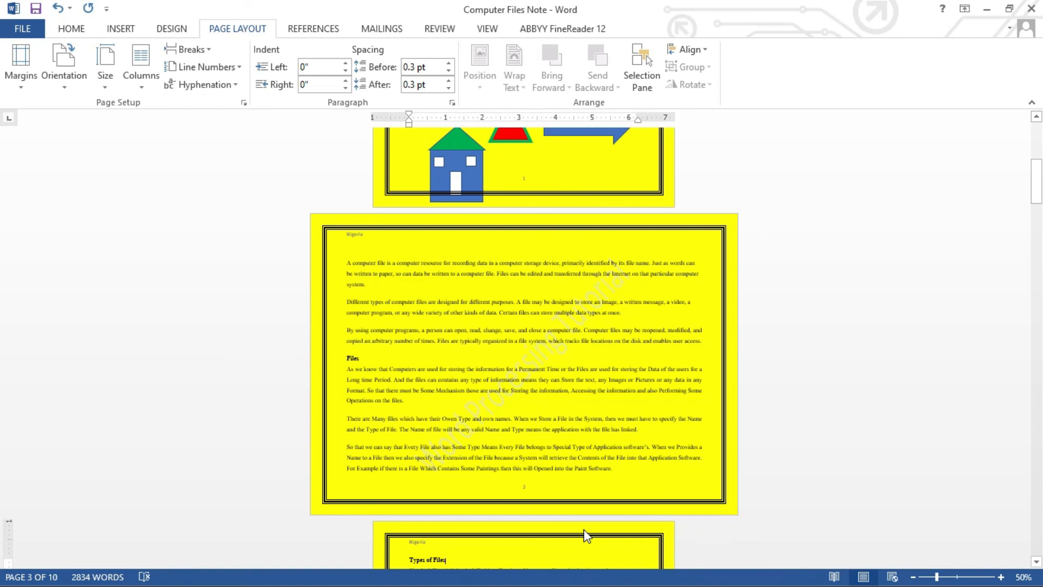
left_click(531, 487)
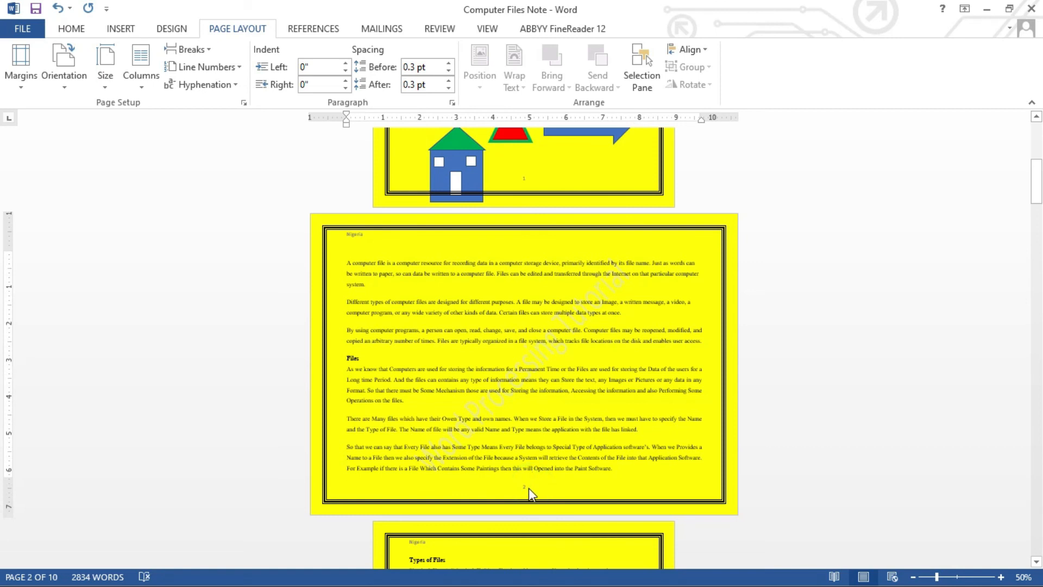